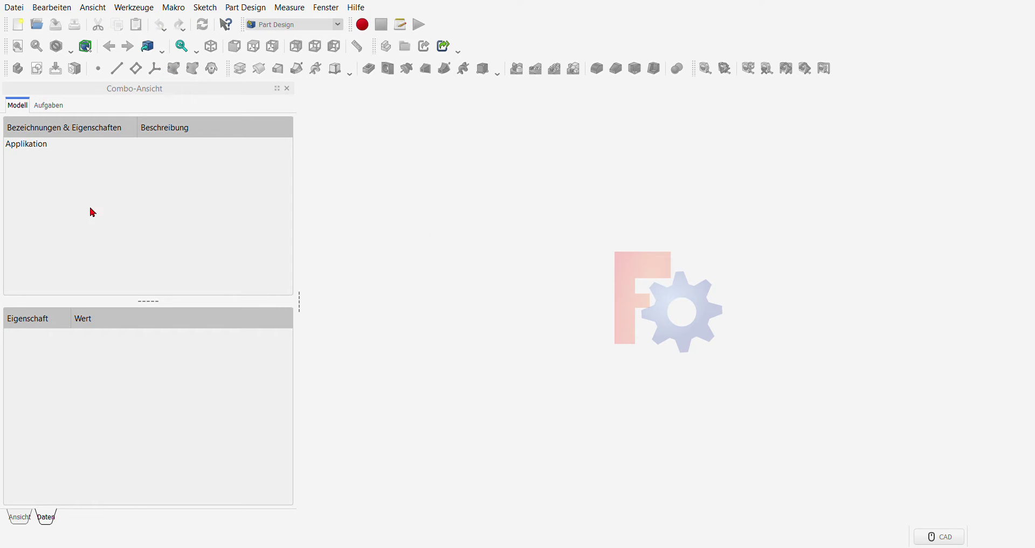
Create a new document with a part body and open an empty sketch on XZ_Plane.
{"action": "left_click", "coordinate": [18, 24]}
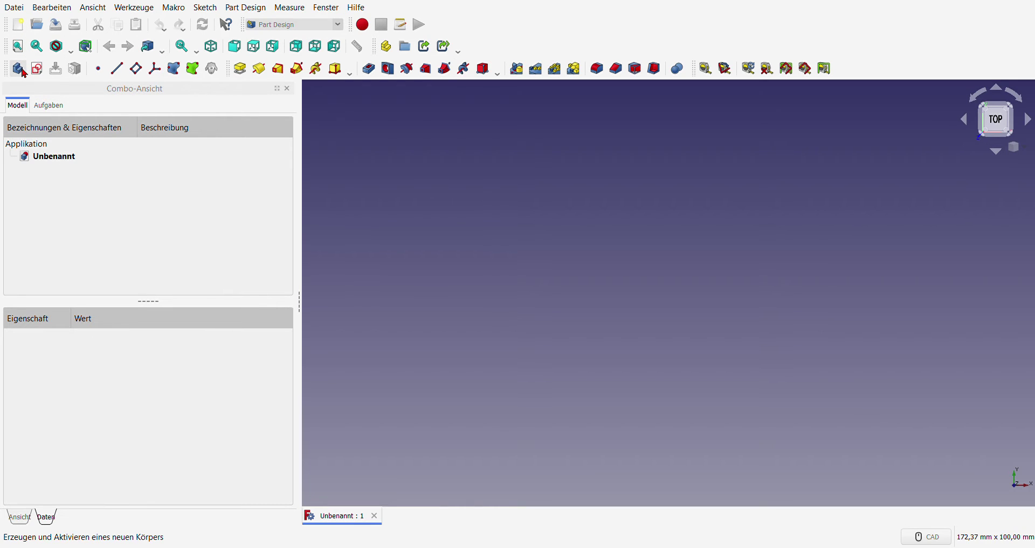
{"action": "left_click", "coordinate": [23, 70]}
{"action": "left_click", "coordinate": [36, 69]}
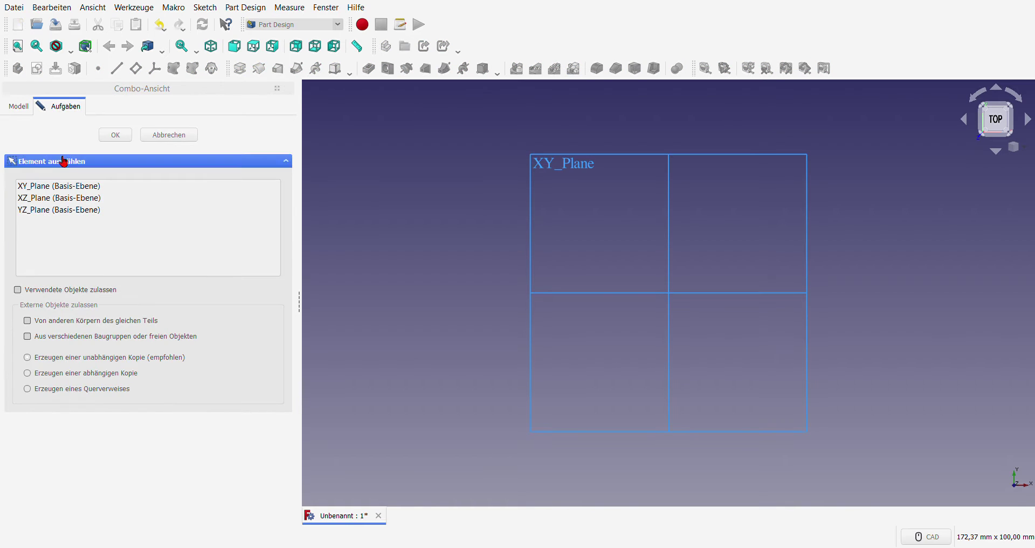
{"action": "left_click", "coordinate": [61, 202]}
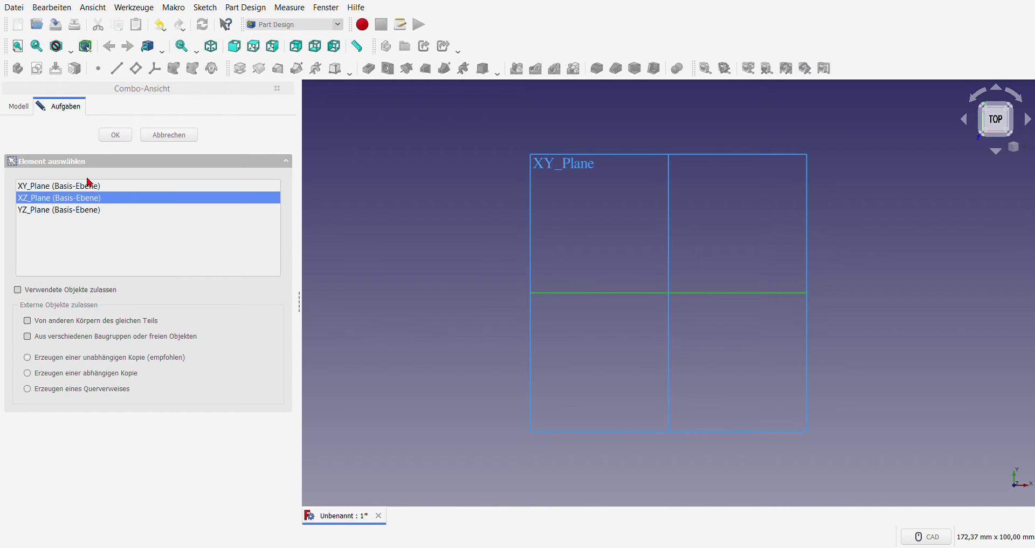
{"action": "left_click", "coordinate": [115, 136]}
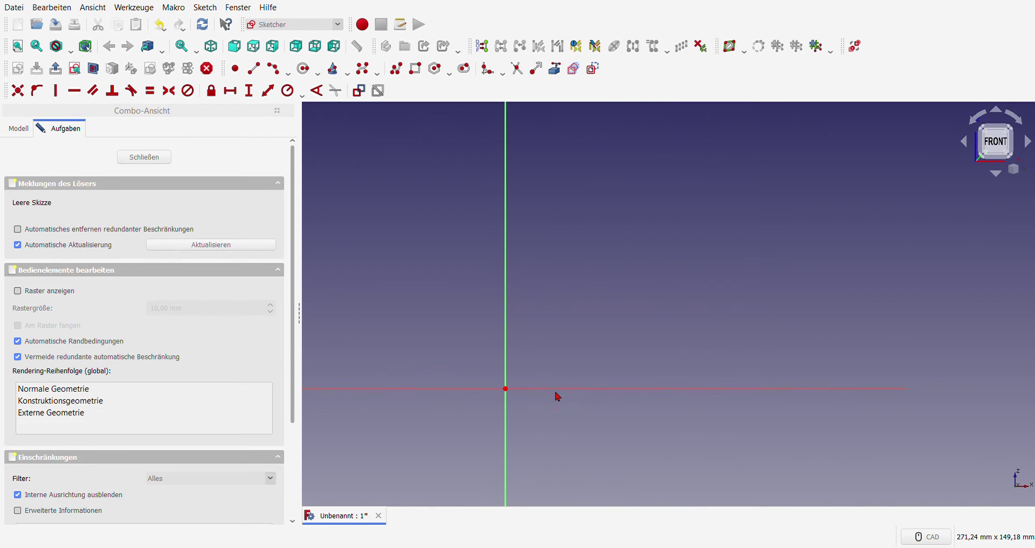
Draw a tall narrow rectangle, delete its left edge and stretch its top edge far left.
{"action": "scroll", "coordinate": [556, 392], "scroll_direction": "up", "scroll_amount": 2}
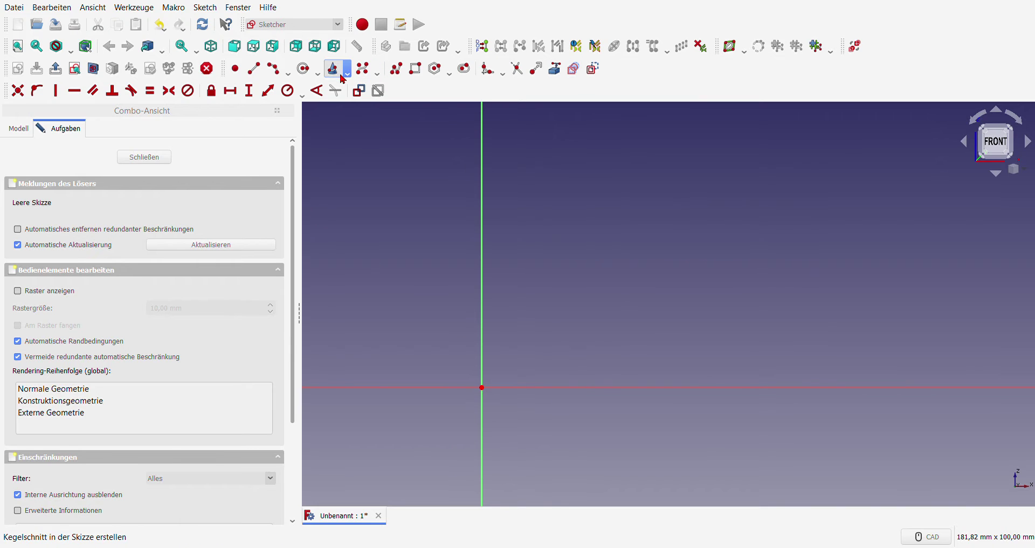
{"action": "left_click", "coordinate": [415, 68]}
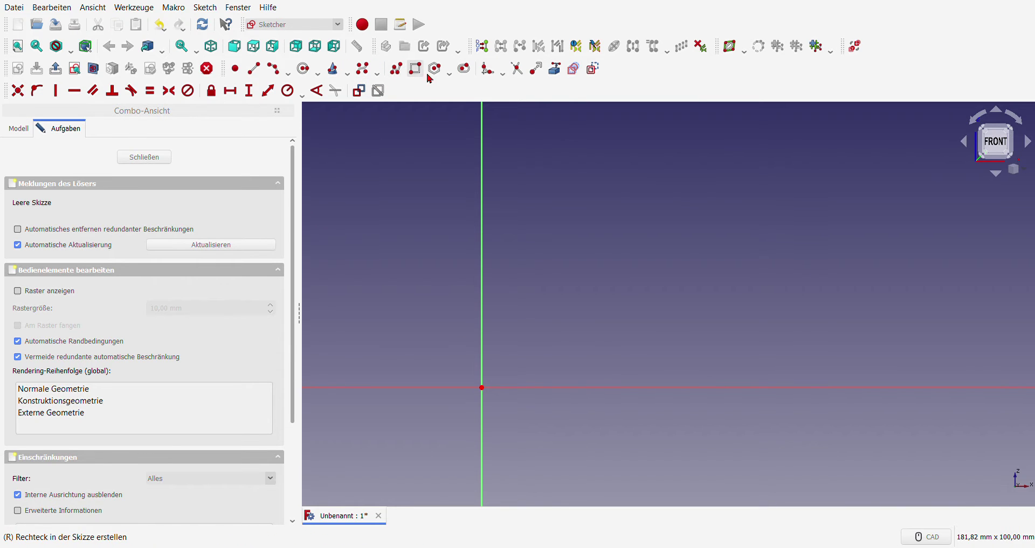
{"action": "left_click", "coordinate": [584, 285]}
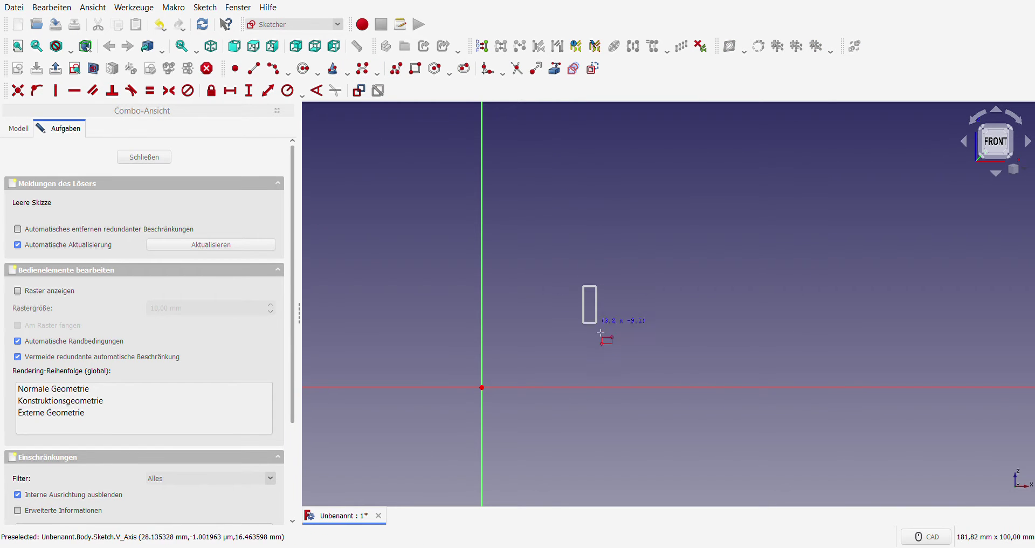
{"action": "left_click", "coordinate": [601, 385]}
{"action": "scroll", "coordinate": [625, 323], "scroll_direction": "up", "scroll_amount": 2}
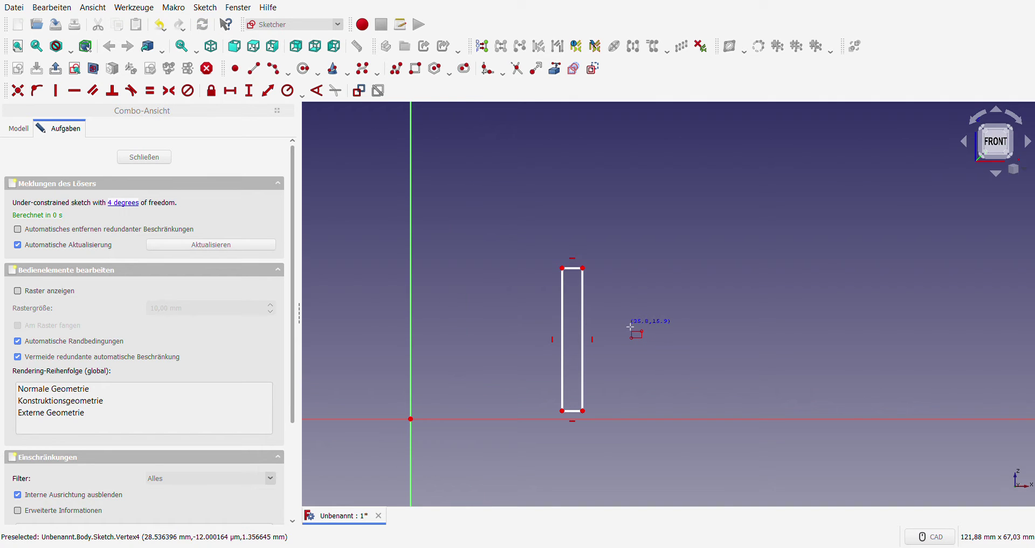
{"action": "left_click", "coordinate": [563, 308]}
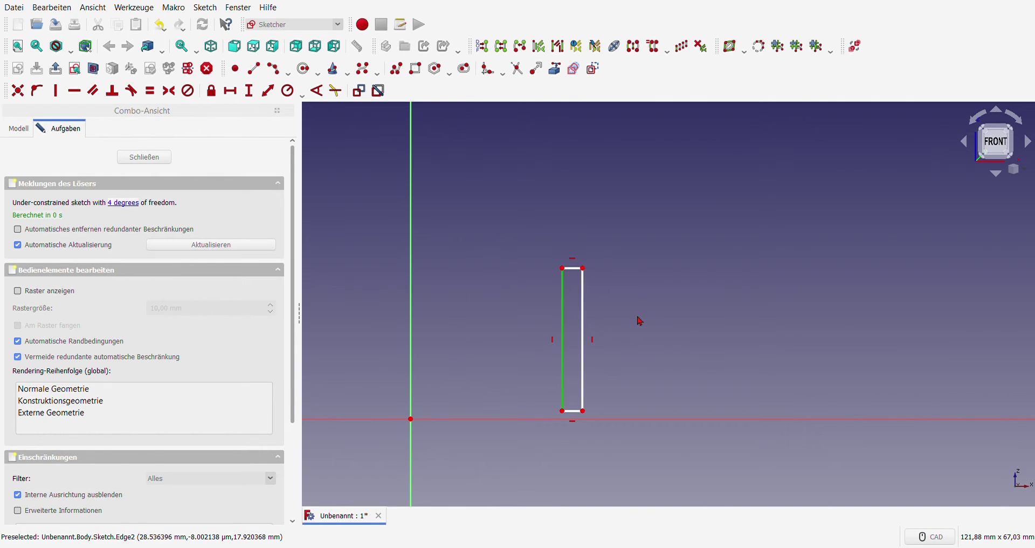
{"action": "key", "text": "Delete"}
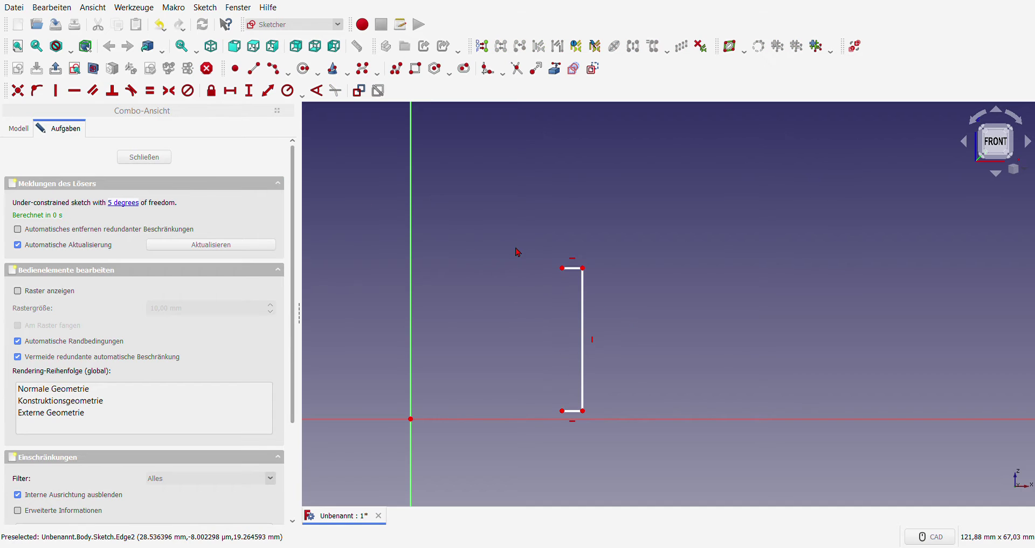
{"action": "left_click_drag", "start_coordinate": [563, 268], "coordinate": [439, 268]}
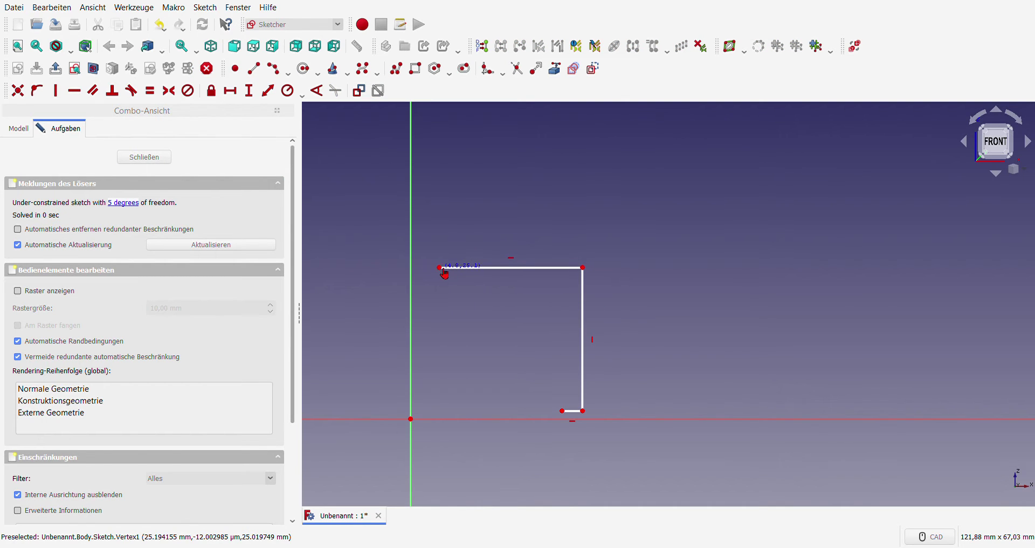
Draw an inner rectangle down to the horizontal axis and delete its bottom and left edges.
{"action": "left_click", "coordinate": [415, 68]}
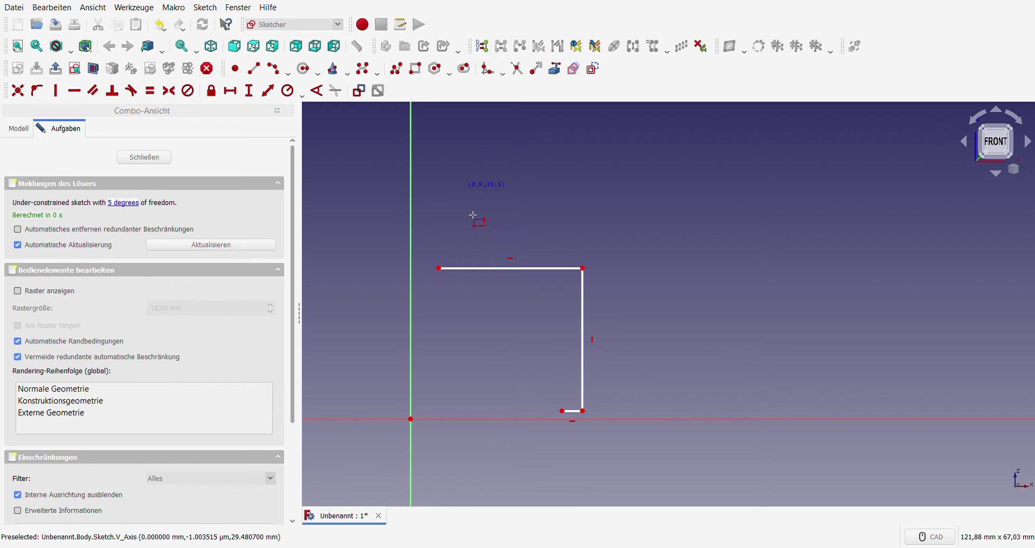
{"action": "left_click", "coordinate": [438, 288]}
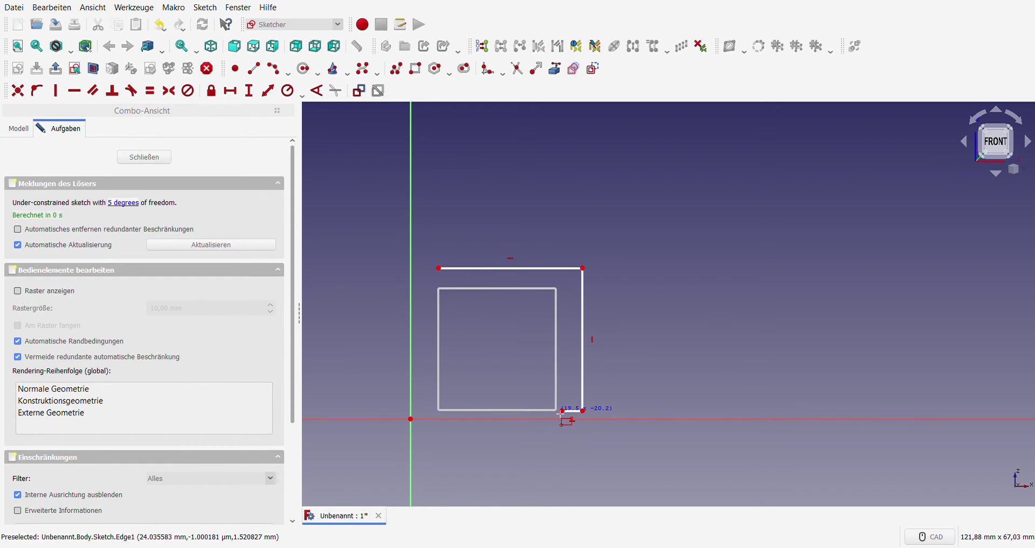
{"action": "left_click", "coordinate": [559, 411]}
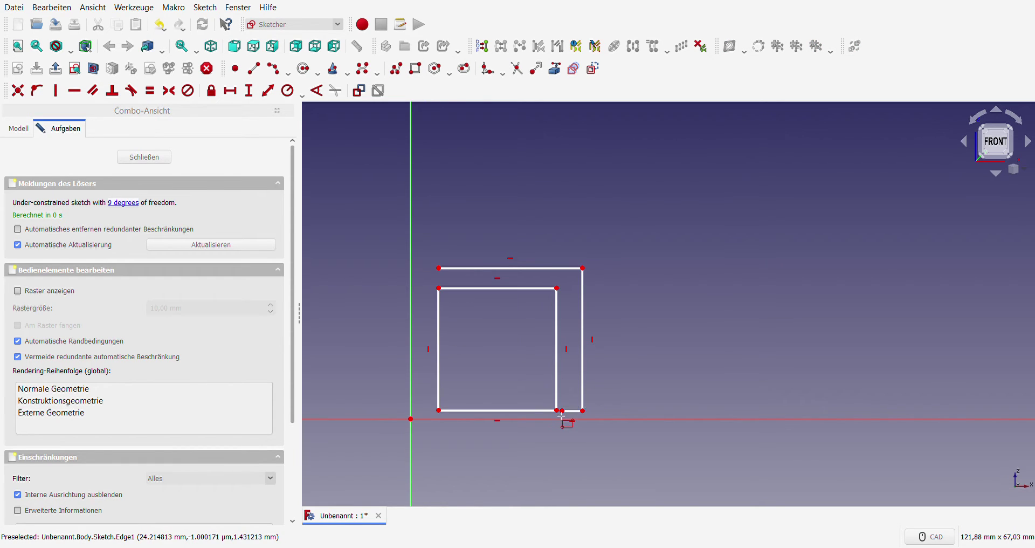
{"action": "left_click", "coordinate": [468, 411]}
{"action": "key", "text": "Delete"}
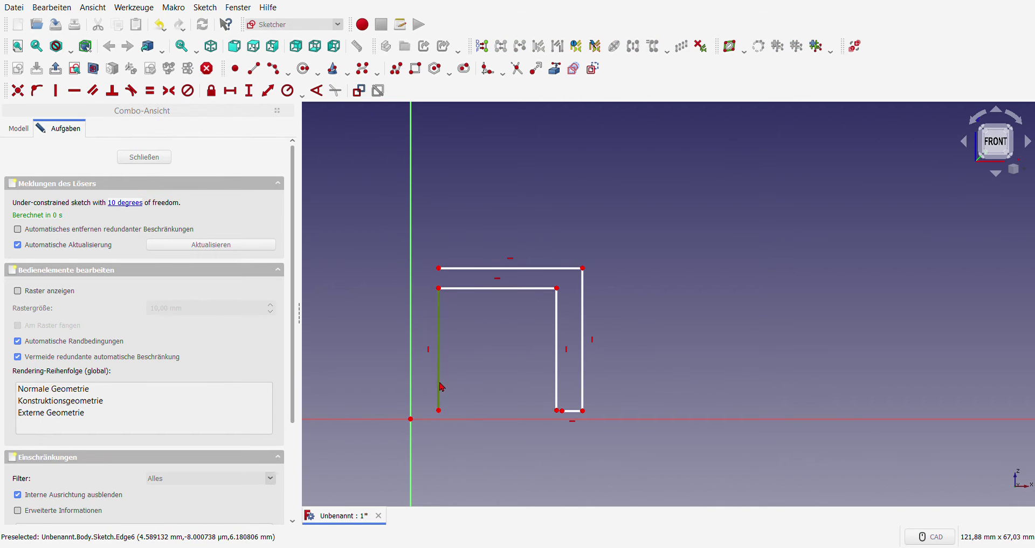
{"action": "left_click", "coordinate": [440, 387]}
{"action": "key", "text": "Delete"}
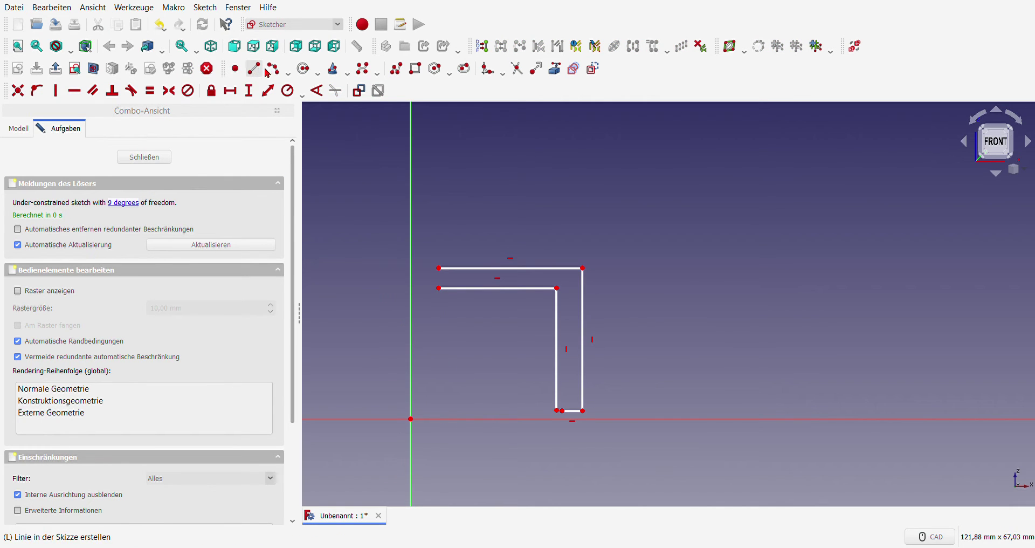
Close the outline's left end with a short vertical line joined to the corners.
{"action": "left_click", "coordinate": [253, 69]}
{"action": "scroll", "coordinate": [431, 273], "scroll_direction": "up", "scroll_amount": 5}
{"action": "left_click", "coordinate": [443, 258]}
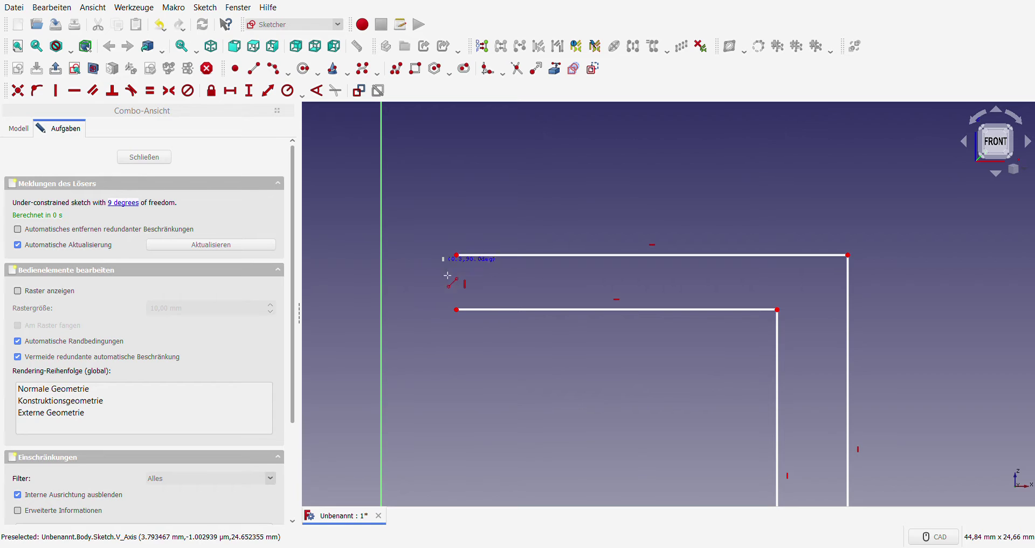
{"action": "left_click", "coordinate": [444, 307]}
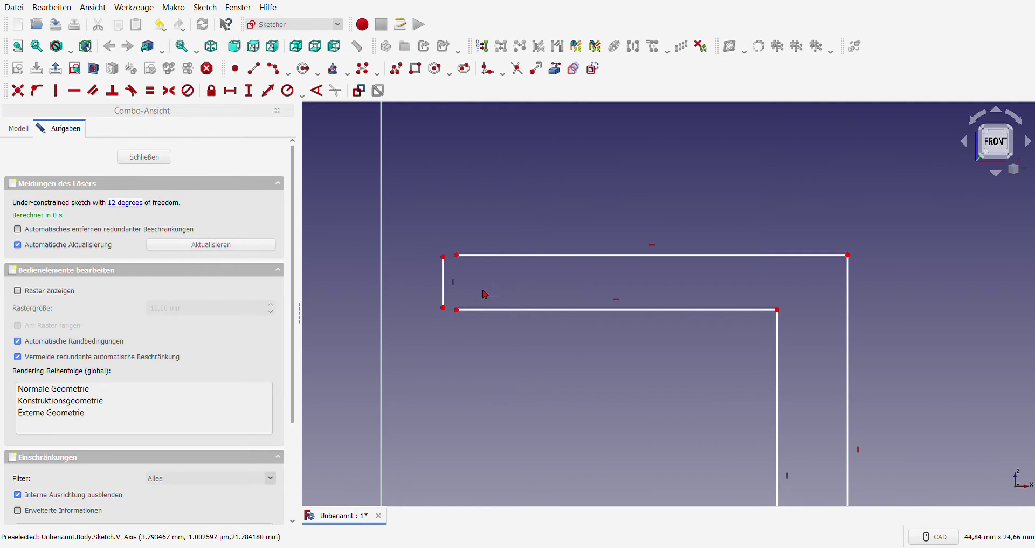
{"action": "key", "text": "Escape"}
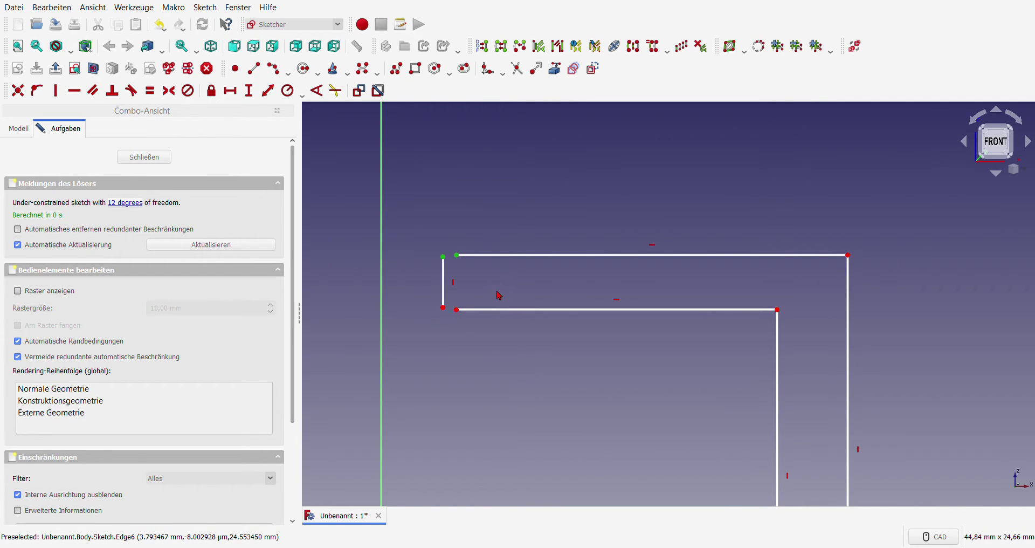
{"action": "key", "text": "c"}
{"action": "left_click_drag", "start_coordinate": [435, 305], "coordinate": [483, 330]}
Join the inner leg line's bottom end to the bottom line.
{"action": "key", "text": "c"}
{"action": "scroll", "coordinate": [483, 330], "scroll_direction": "down", "scroll_amount": 3}
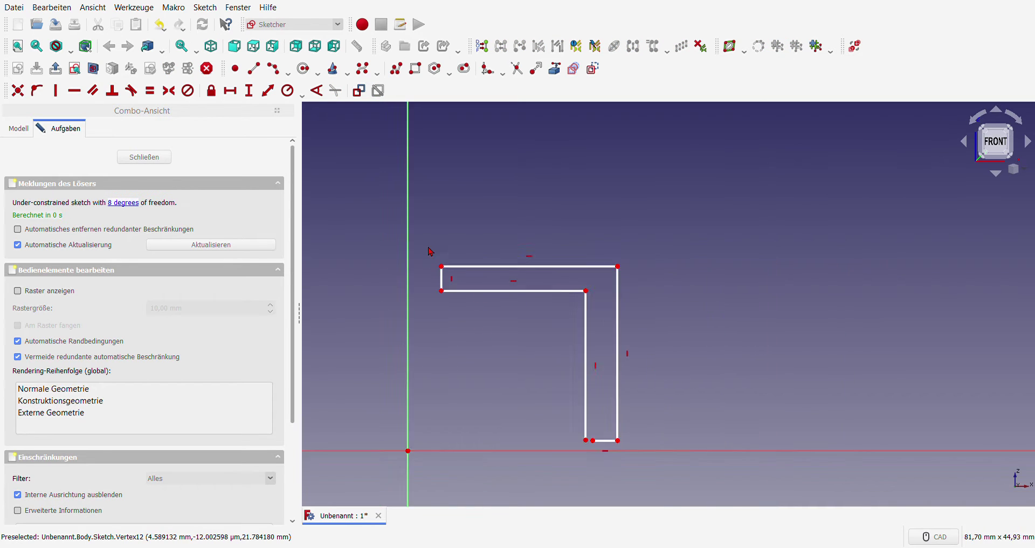
{"action": "scroll", "coordinate": [546, 392], "scroll_direction": "up", "scroll_amount": 2}
{"action": "left_click_drag", "start_coordinate": [545, 402], "coordinate": [577, 443]}
{"action": "key", "text": "c"}
{"action": "scroll", "coordinate": [513, 323], "scroll_direction": "down", "scroll_amount": 2}
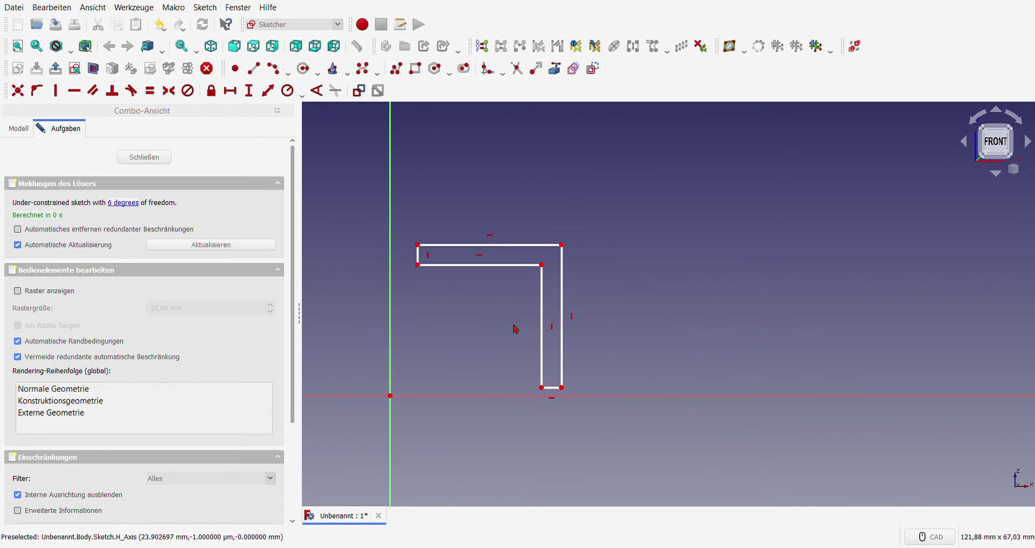
{"action": "scroll", "coordinate": [502, 395], "scroll_direction": "up", "scroll_amount": 1}
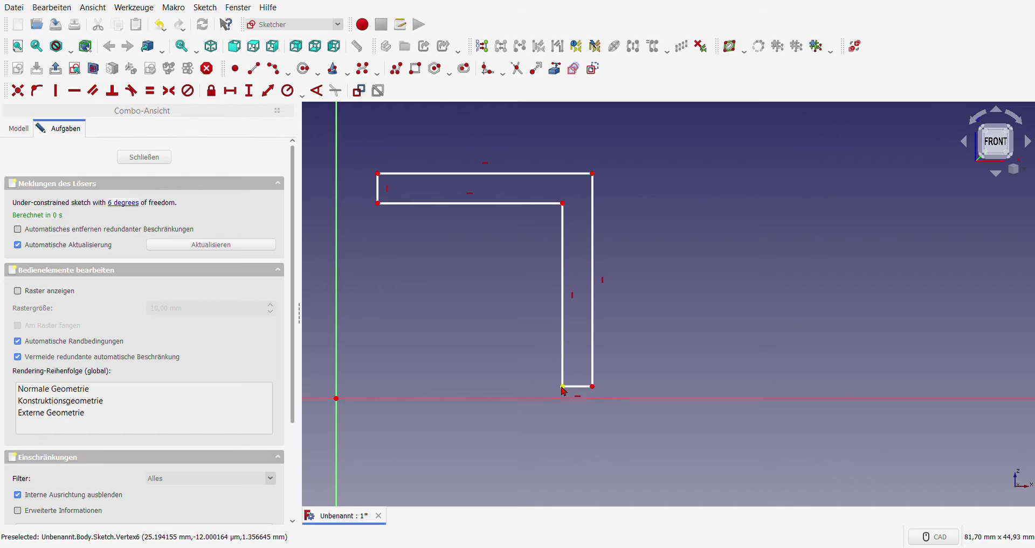
Put the lower inner corner on the horizontal axis and the upper-left corner on the vertical axis.
{"action": "left_click", "coordinate": [564, 389]}
{"action": "left_click", "coordinate": [558, 399]}
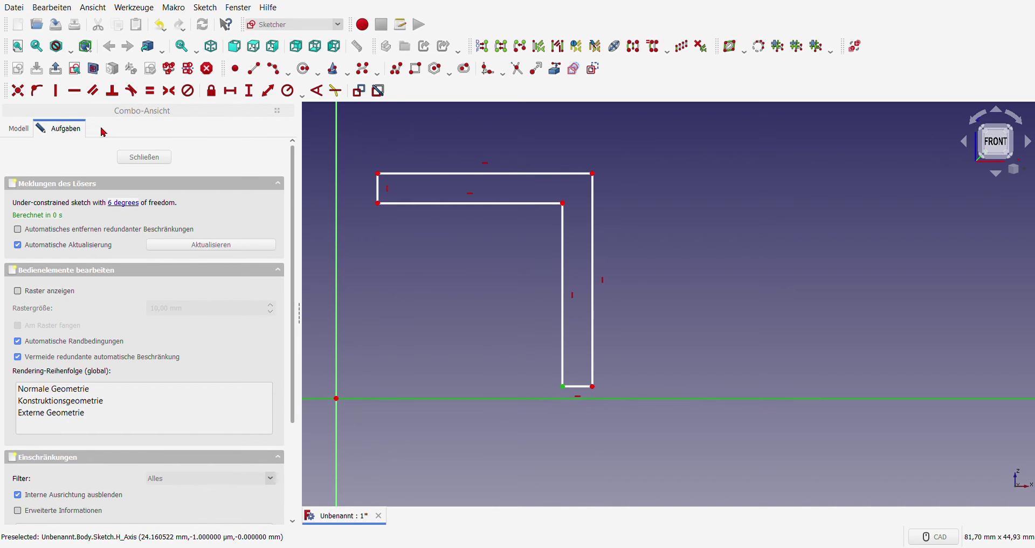
{"action": "left_click", "coordinate": [37, 92]}
{"action": "scroll", "coordinate": [462, 304], "scroll_direction": "down", "scroll_amount": 2}
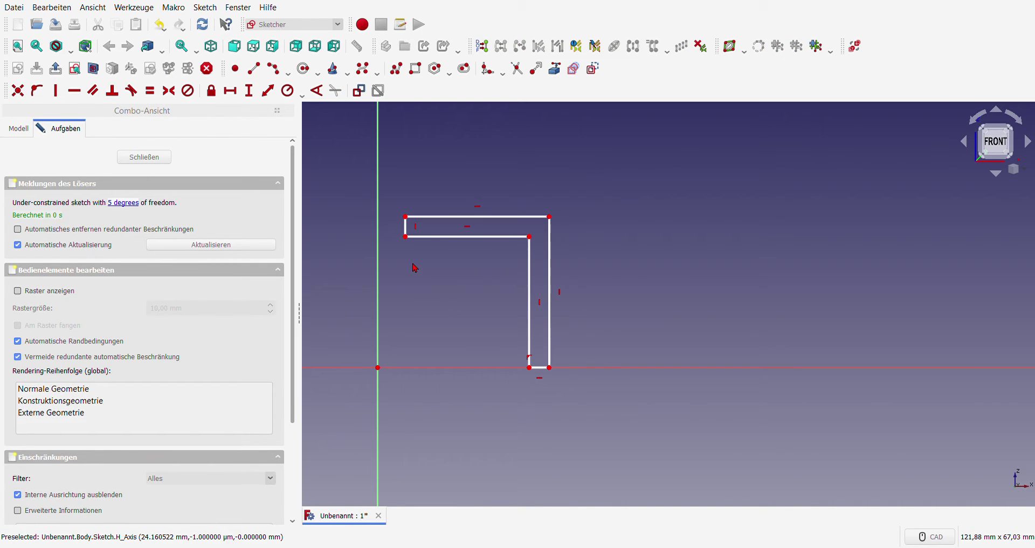
{"action": "left_click", "coordinate": [405, 237]}
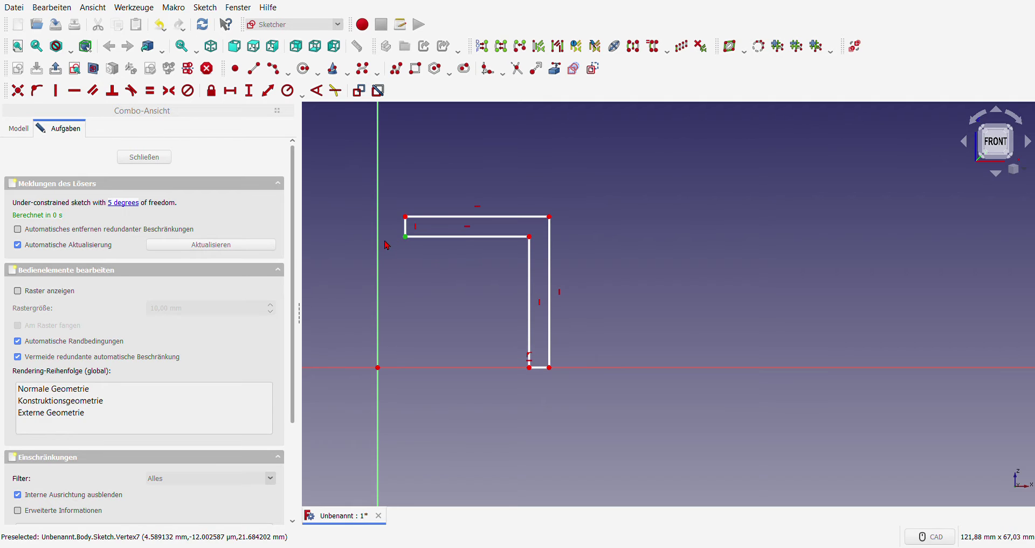
{"action": "left_click", "coordinate": [382, 248]}
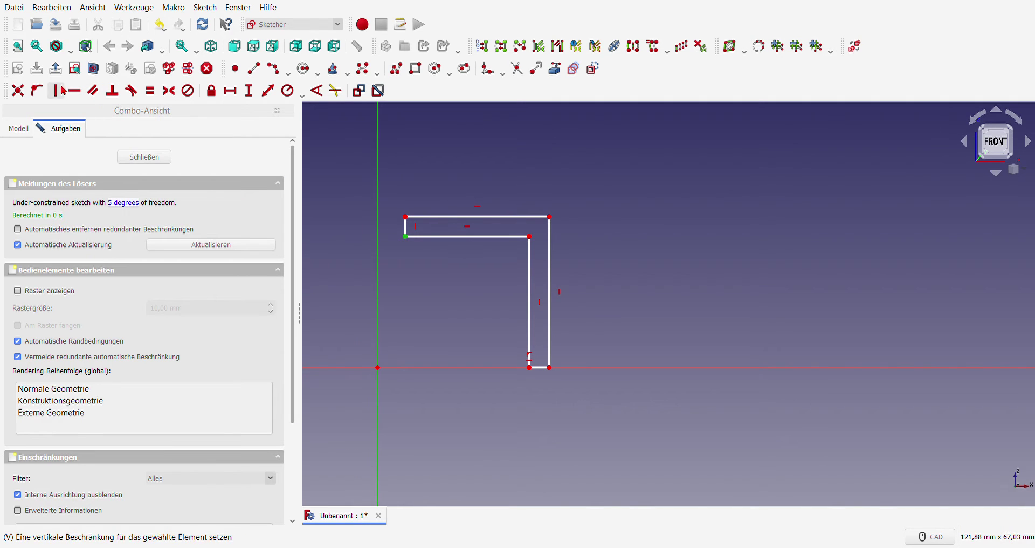
{"action": "left_click", "coordinate": [36, 91]}
{"action": "scroll", "coordinate": [476, 326], "scroll_direction": "down", "scroll_amount": 2}
{"action": "scroll", "coordinate": [453, 342], "scroll_direction": "up", "scroll_amount": 1}
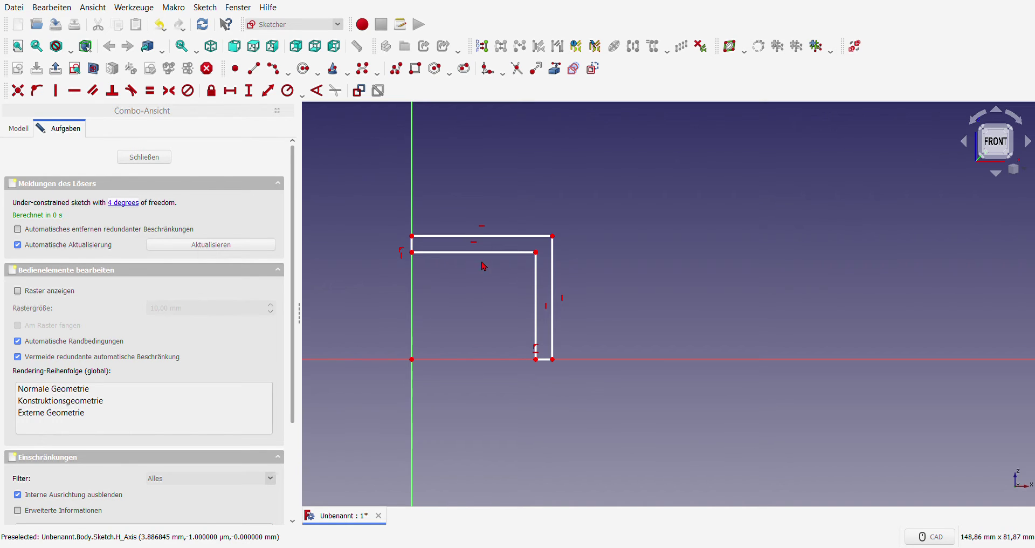
{"action": "left_click", "coordinate": [486, 235]}
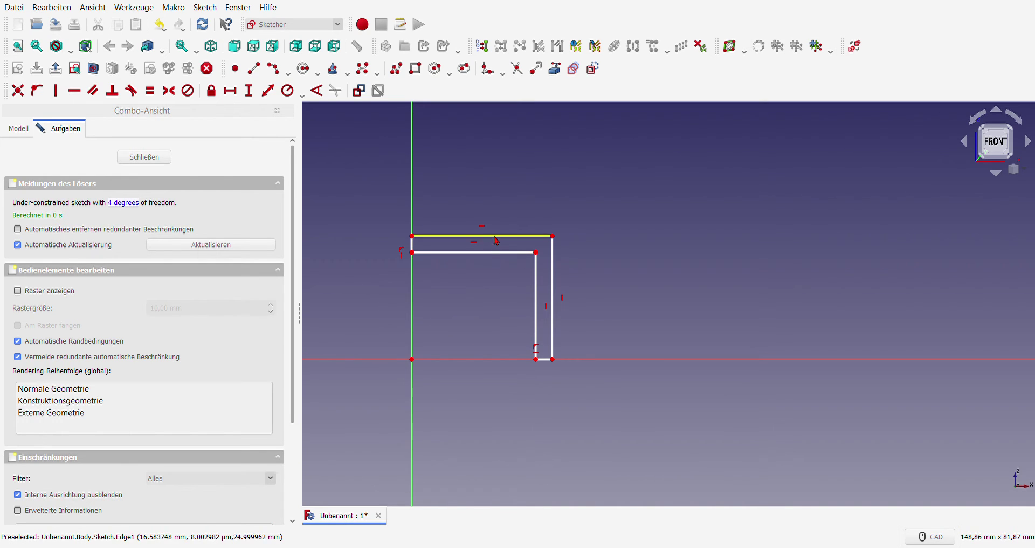
Dimension the top edge to 63.5 mm and narrow the vertical leg by moving its inner edge right.
{"action": "left_click", "coordinate": [230, 90]}
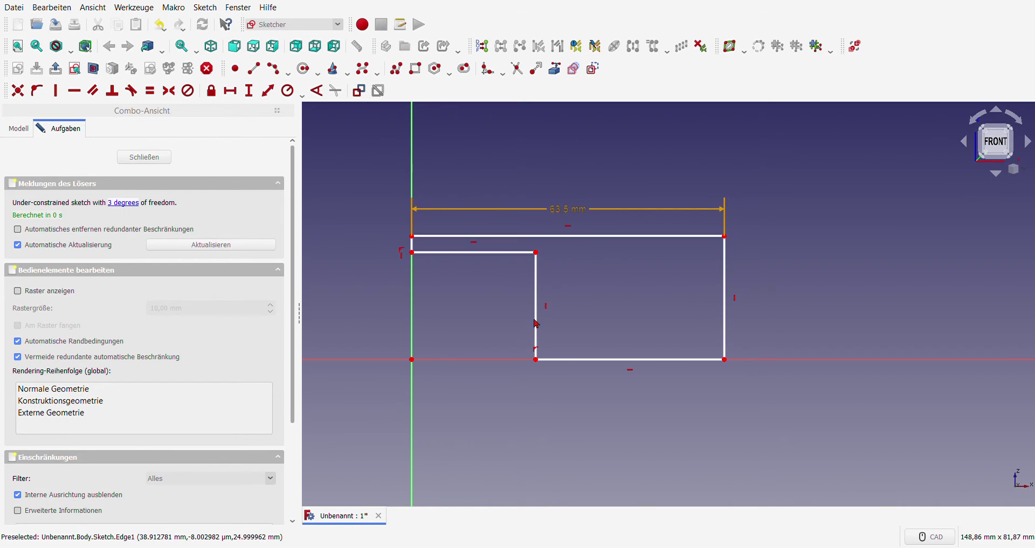
{"action": "mouse_move", "coordinate": [539, 312]}
{"action": "left_mouse_down"}
{"action": "mouse_move", "coordinate": [663, 330]}
{"action": "mouse_move", "coordinate": [693, 303]}
{"action": "left_mouse_up"}
{"action": "scroll", "coordinate": [602, 338], "scroll_direction": "down", "scroll_amount": 2}
{"action": "scroll", "coordinate": [618, 364], "scroll_direction": "up", "scroll_amount": 2}
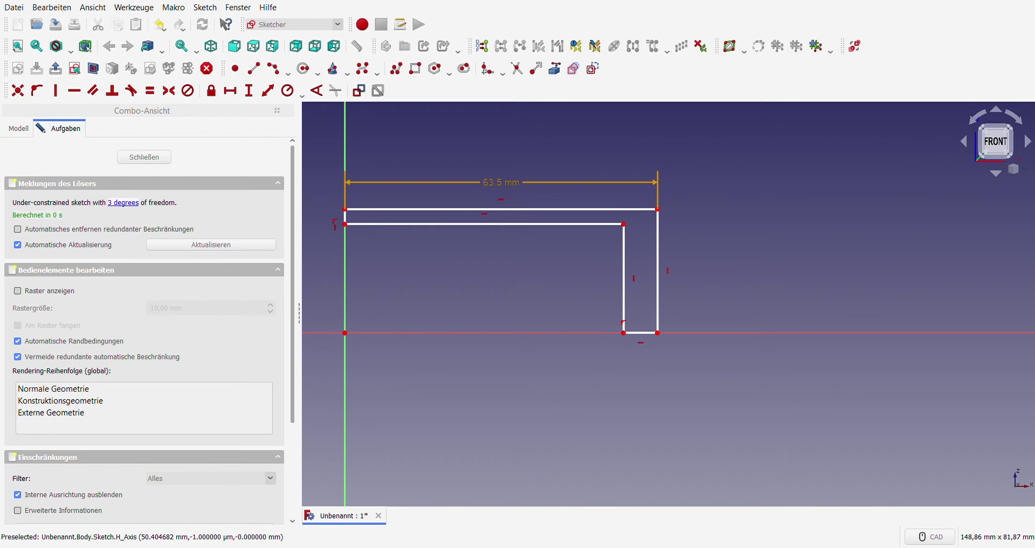
Give the outer right edge an 81.28 mm height and raise the inner top edge near the outer one.
{"action": "left_click", "coordinate": [658, 257]}
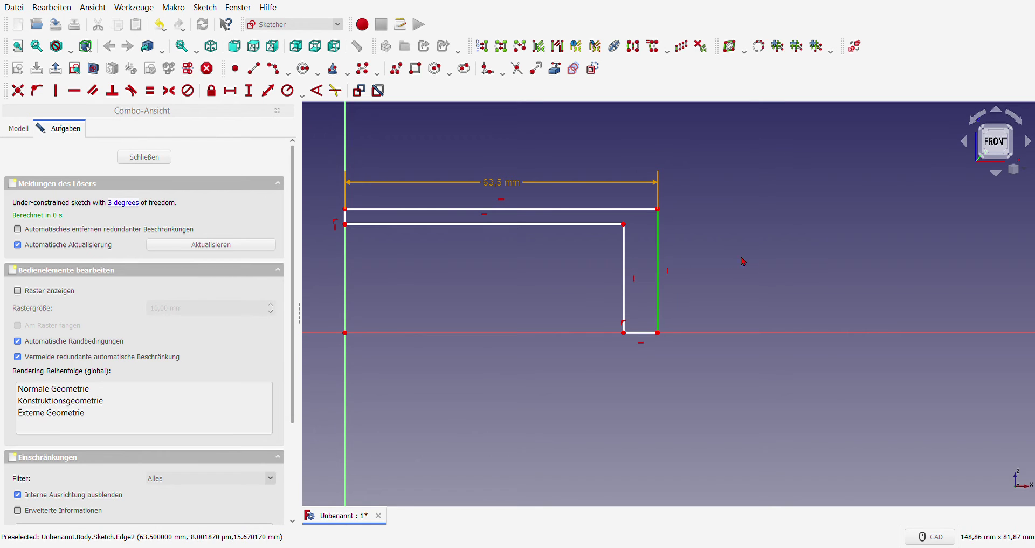
{"action": "left_click", "coordinate": [249, 91]}
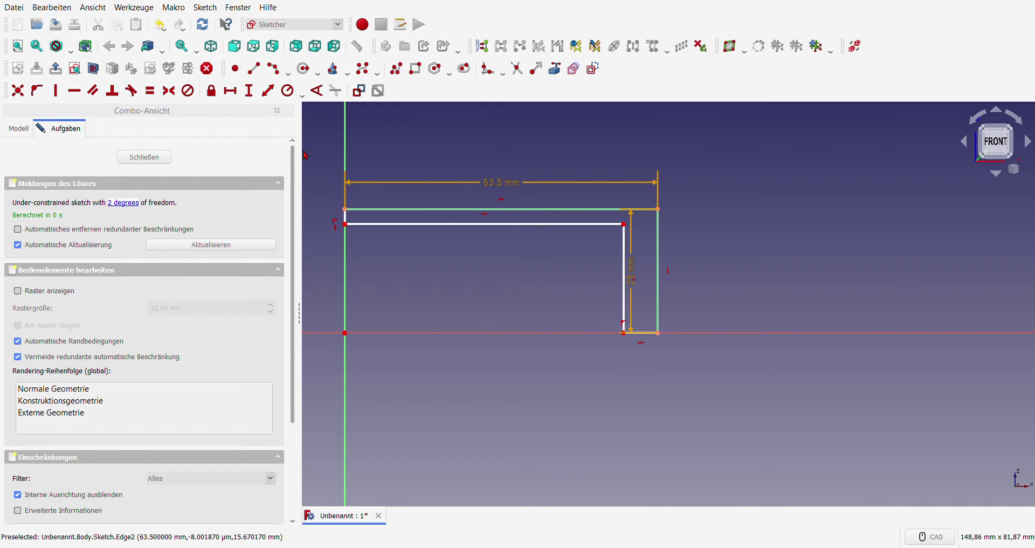
{"action": "scroll", "coordinate": [576, 390], "scroll_direction": "down", "scroll_amount": 1}
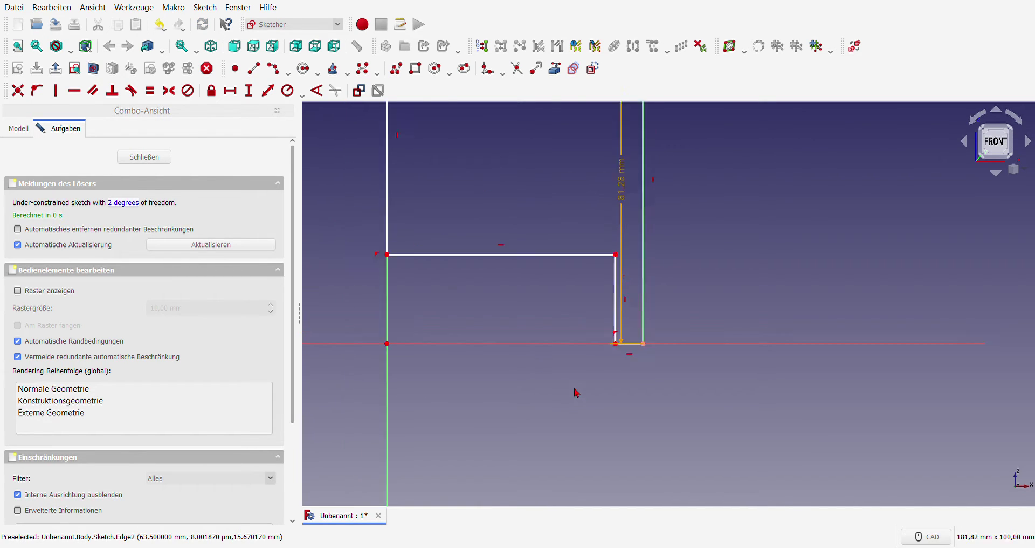
{"action": "scroll", "coordinate": [543, 317], "scroll_direction": "down", "scroll_amount": 2}
{"action": "left_click_drag", "start_coordinate": [544, 328], "coordinate": [549, 181]}
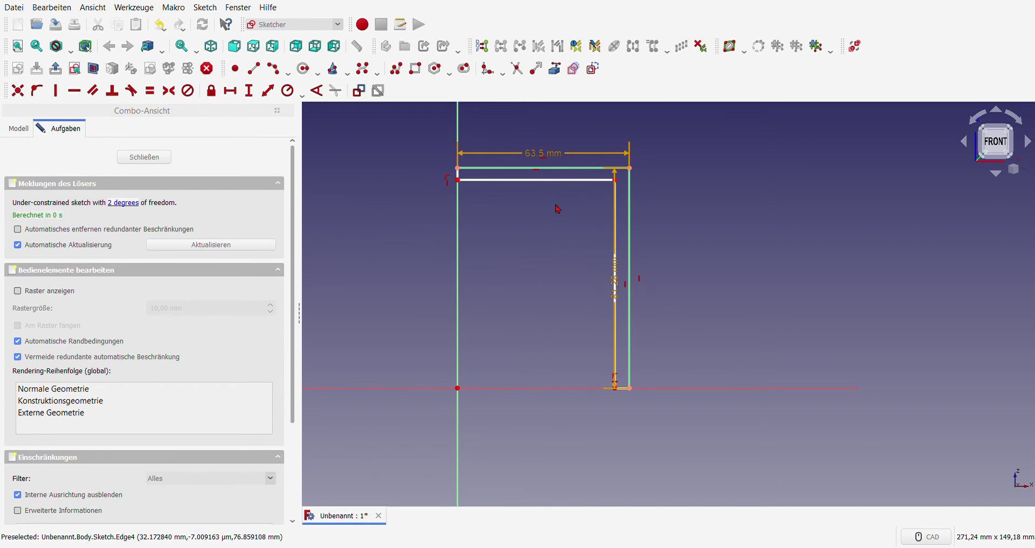
{"action": "left_click_drag", "start_coordinate": [616, 280], "coordinate": [614, 284]}
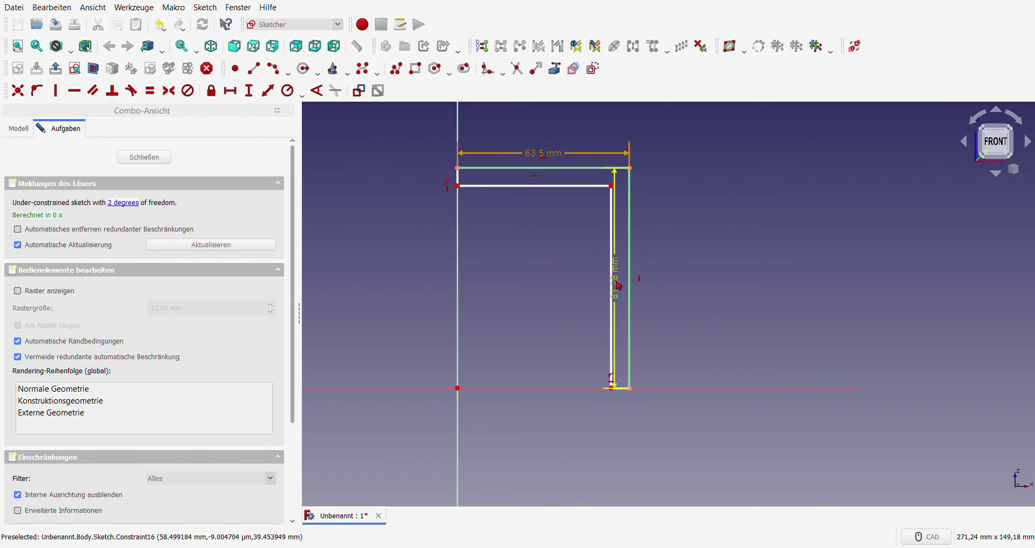
{"action": "scroll", "coordinate": [594, 298], "scroll_direction": "down", "scroll_amount": 2}
{"action": "scroll", "coordinate": [566, 296], "scroll_direction": "up", "scroll_amount": 2}
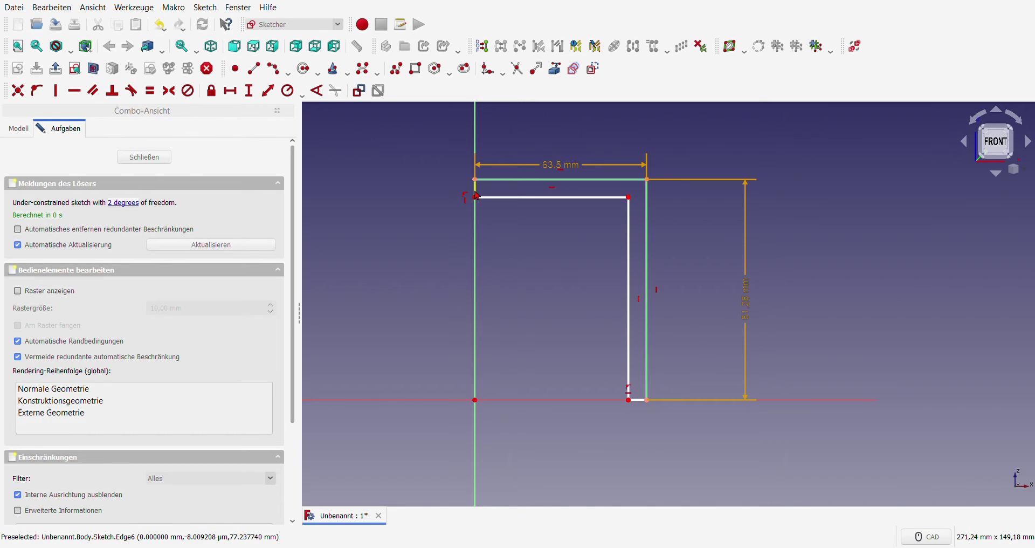
Make the two short wall edges equal and set the top wall thickness to 5 mm.
{"action": "left_click", "coordinate": [638, 399]}
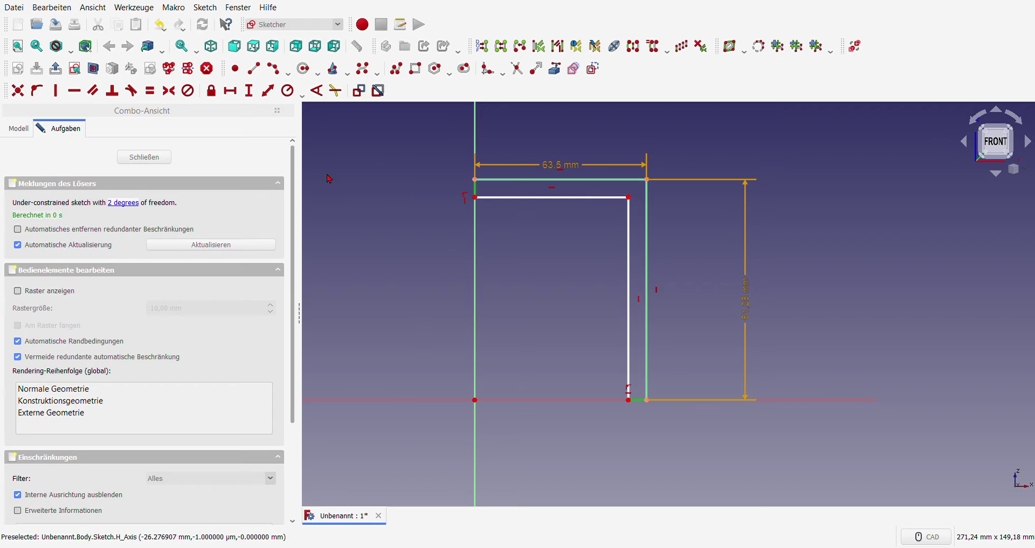
{"action": "left_click", "coordinate": [167, 93]}
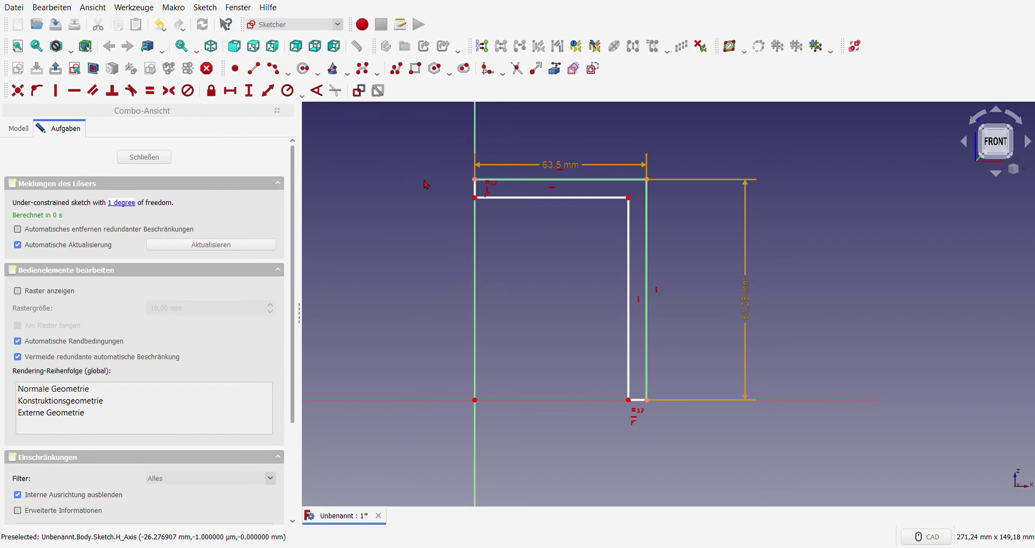
{"action": "left_click", "coordinate": [476, 191]}
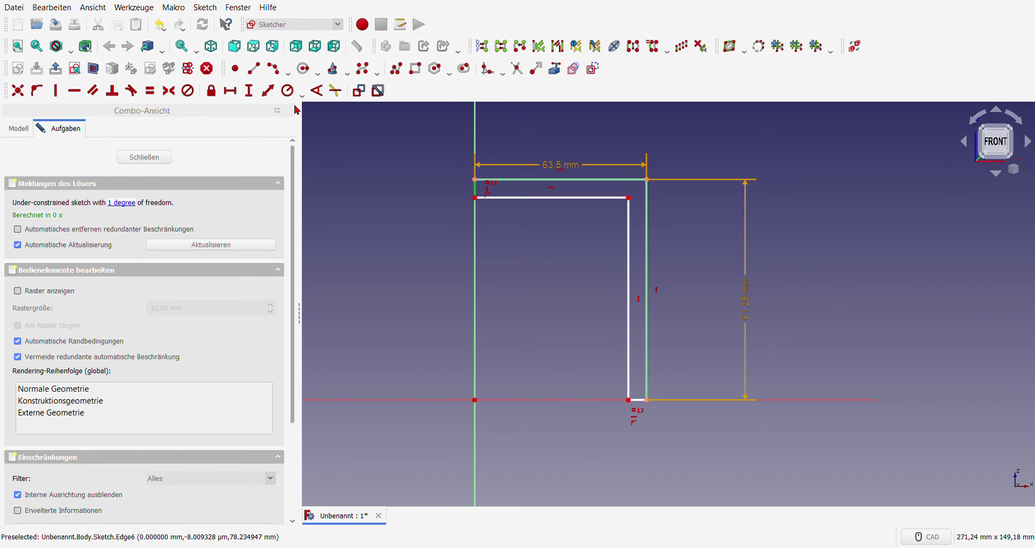
{"action": "left_click", "coordinate": [249, 90]}
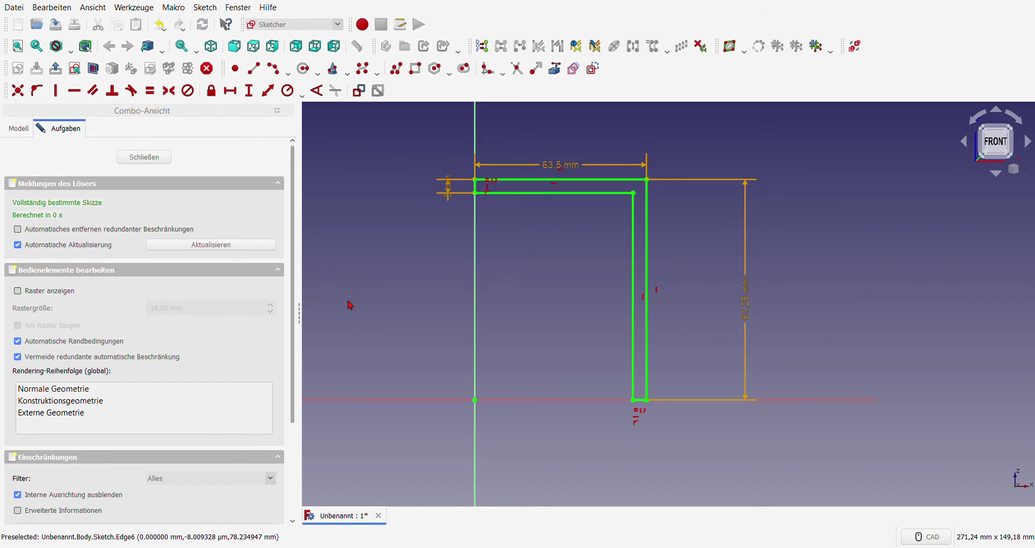
{"action": "scroll", "coordinate": [456, 248], "scroll_direction": "down", "scroll_amount": 2}
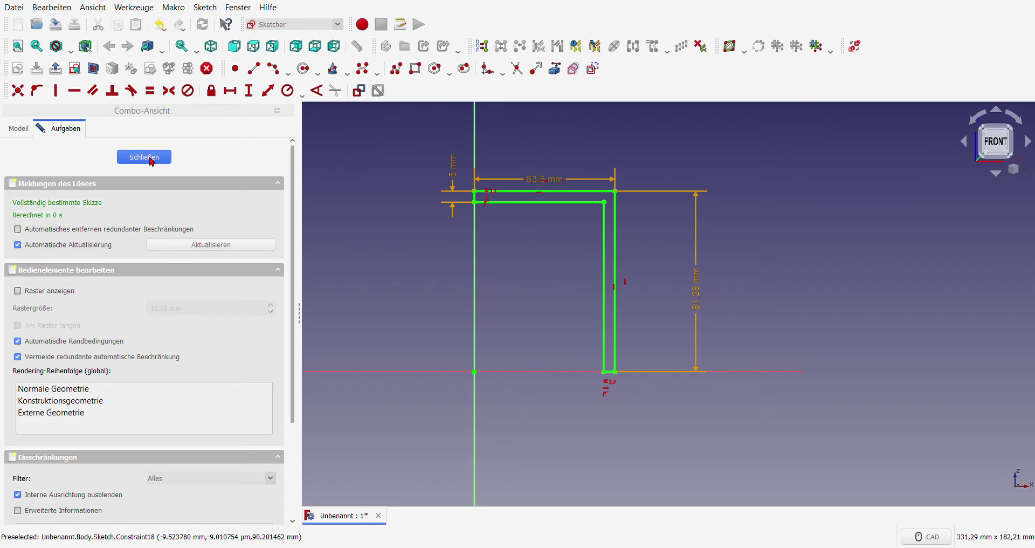
Close the profile sketch and revolve it 360° into a solid.
{"action": "left_click", "coordinate": [151, 159]}
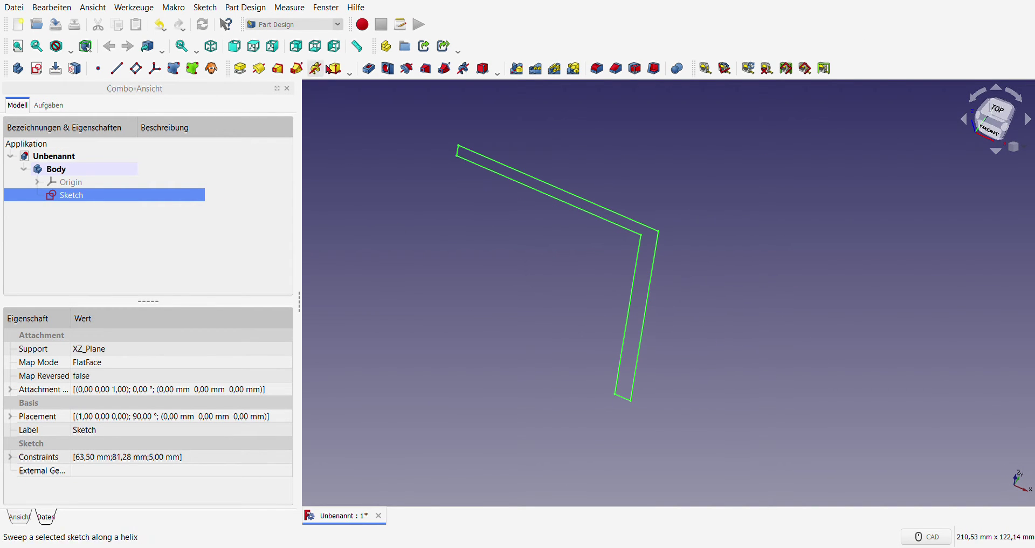
{"action": "left_click", "coordinate": [260, 69]}
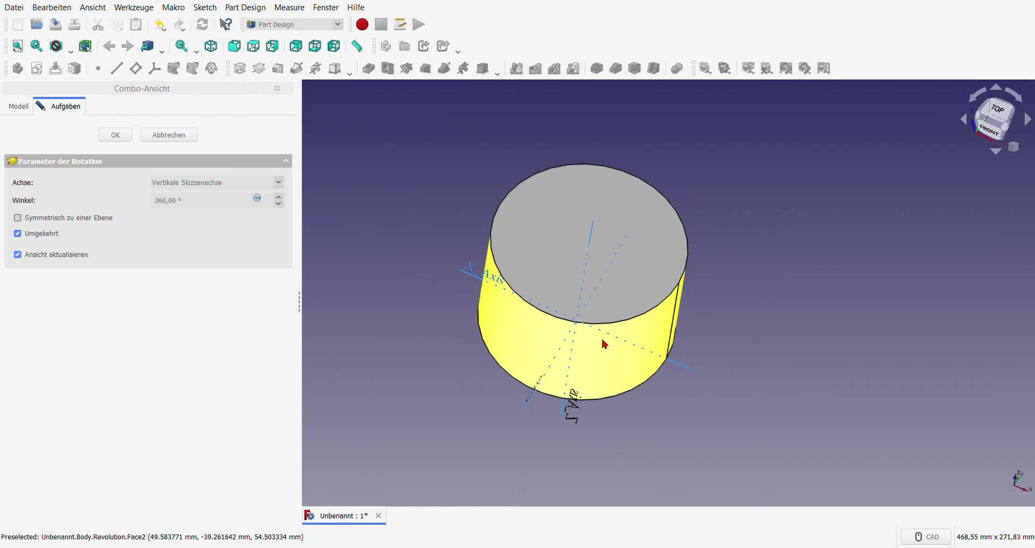
{"action": "left_click", "coordinate": [117, 139]}
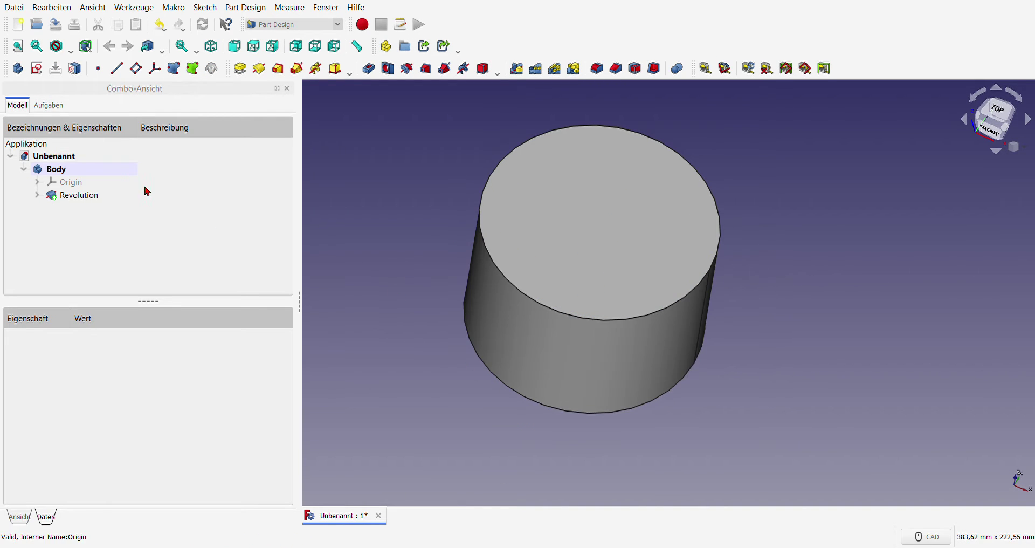
Open a new sketch on XZ_Plane.
{"action": "left_click", "coordinate": [37, 69]}
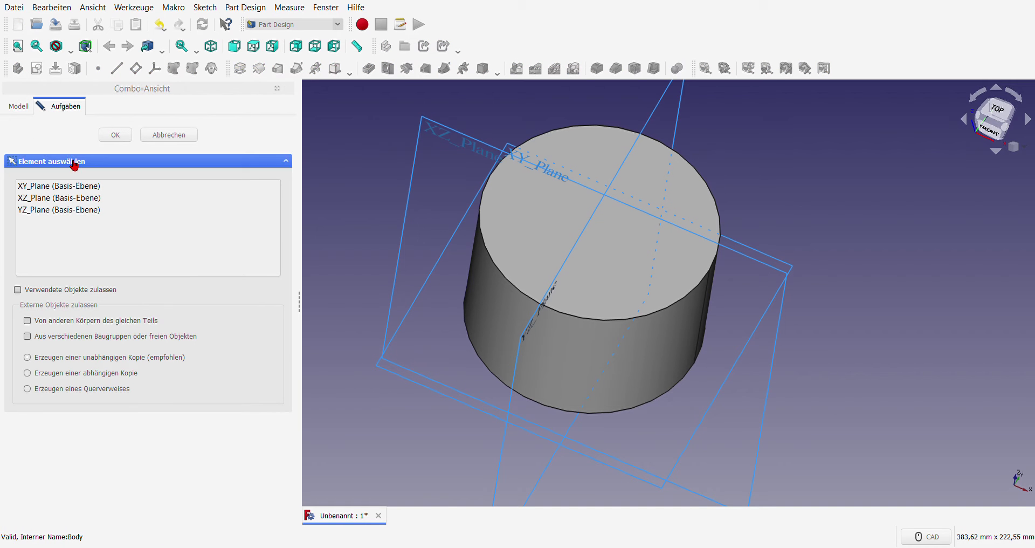
{"action": "left_click", "coordinate": [73, 203]}
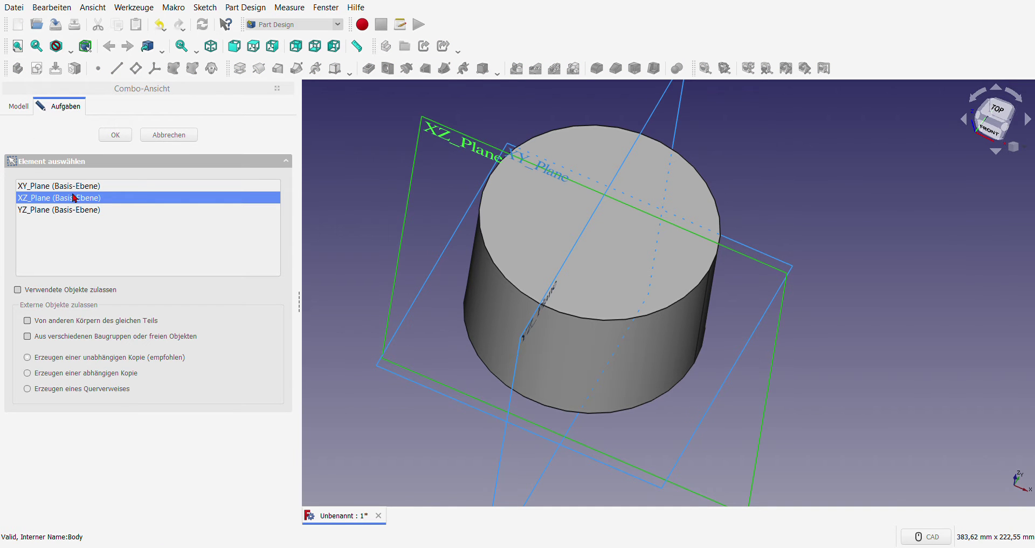
{"action": "left_click", "coordinate": [123, 138]}
Turn on section view in the new sketch and zoom in on the right wall.
{"action": "scroll", "coordinate": [398, 234], "scroll_direction": "down", "scroll_amount": 2}
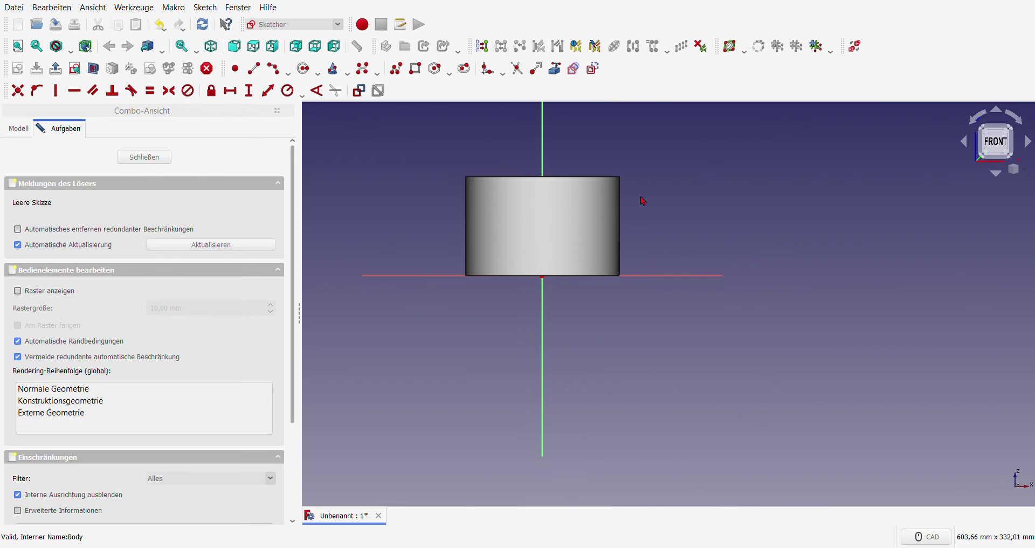
{"action": "scroll", "coordinate": [643, 201], "scroll_direction": "up", "scroll_amount": 3}
{"action": "left_click", "coordinate": [94, 69]}
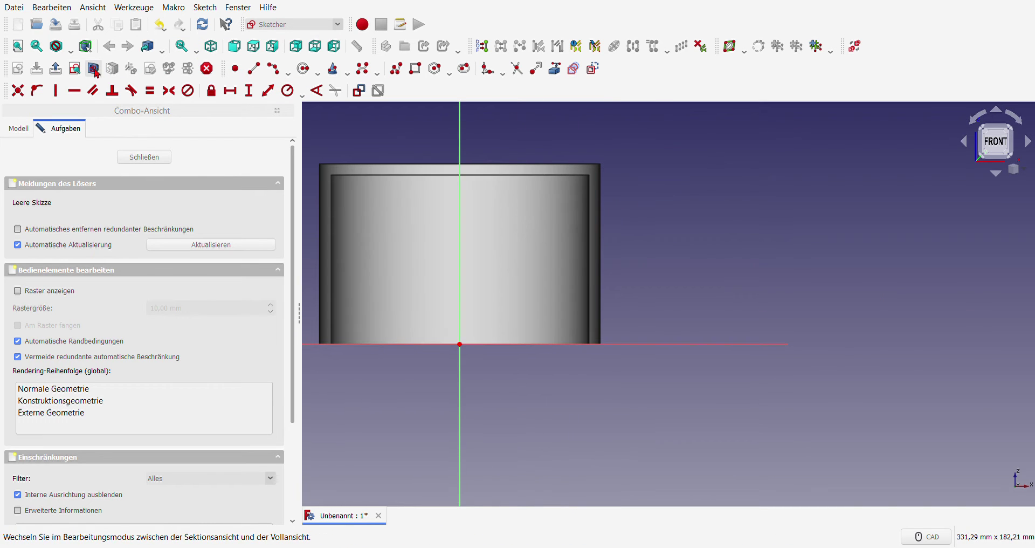
{"action": "scroll", "coordinate": [631, 215], "scroll_direction": "up", "scroll_amount": 3}
{"action": "scroll", "coordinate": [612, 227], "scroll_direction": "down", "scroll_amount": 2}
{"action": "scroll", "coordinate": [610, 251], "scroll_direction": "up", "scroll_amount": 1}
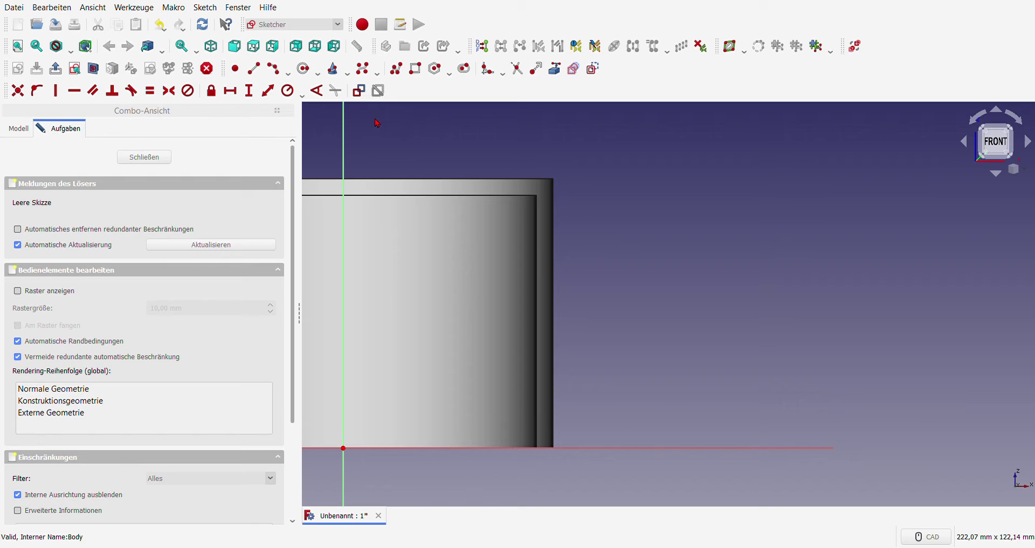
Draw three small groove rectangles, one above another, against the outer wall near the top.
{"action": "scroll", "coordinate": [596, 222], "scroll_direction": "up", "scroll_amount": 5}
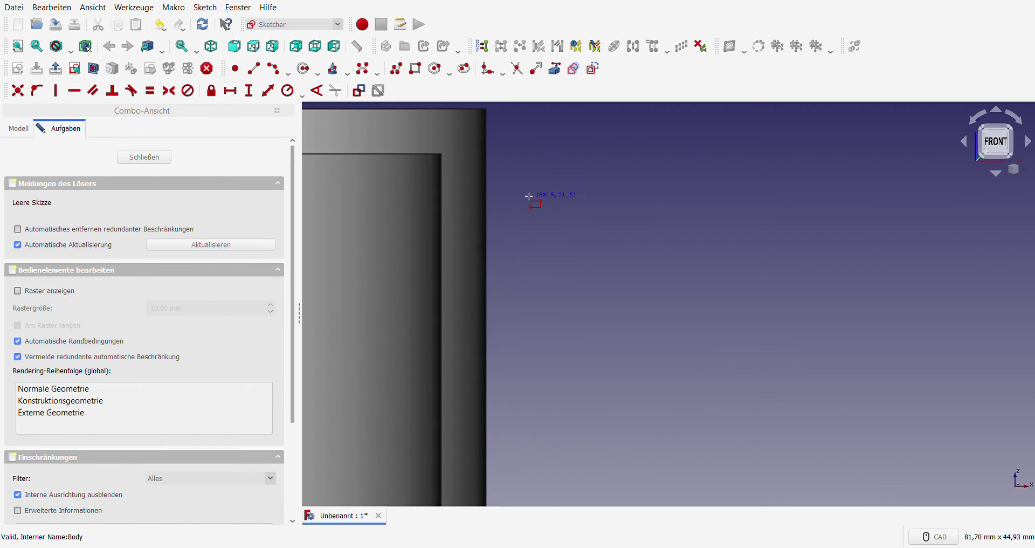
{"action": "left_click", "coordinate": [471, 179]}
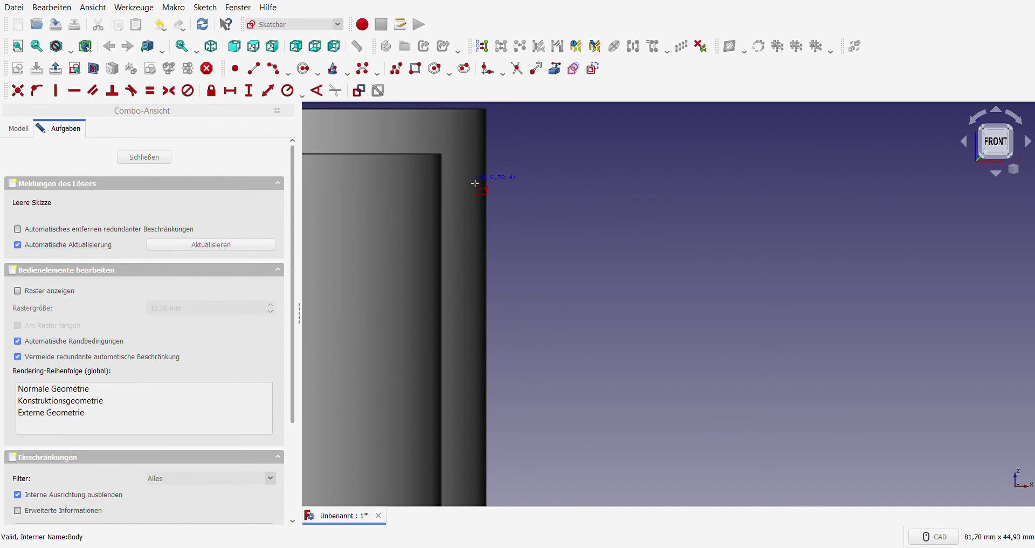
{"action": "left_click", "coordinate": [511, 197]}
{"action": "scroll", "coordinate": [485, 239], "scroll_direction": "down", "scroll_amount": 2}
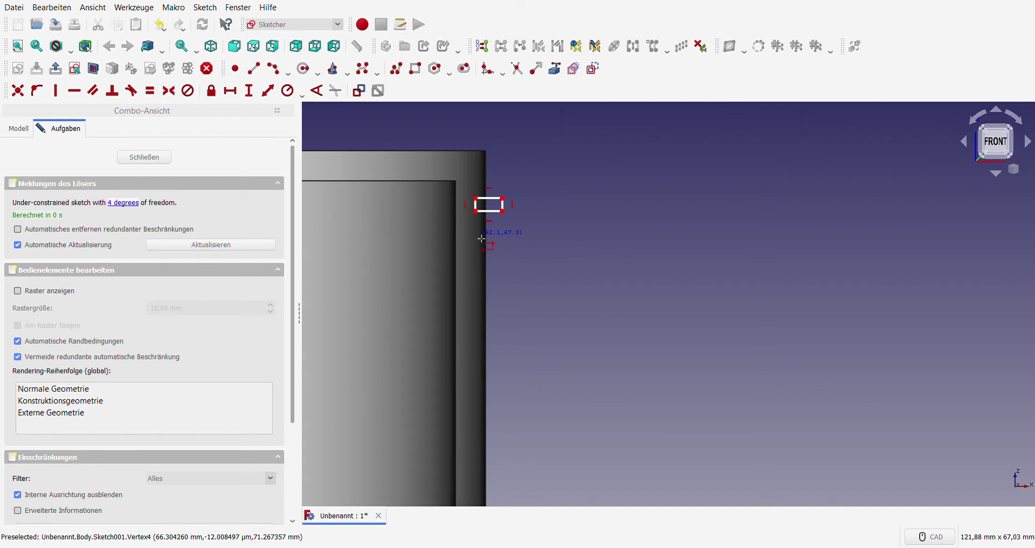
{"action": "left_click", "coordinate": [475, 236]}
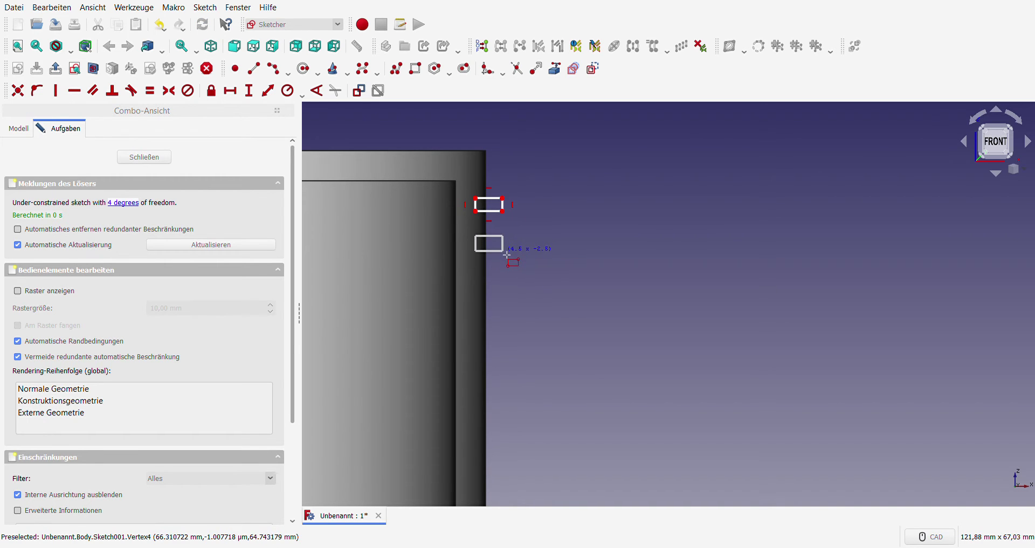
{"action": "left_click", "coordinate": [504, 250]}
{"action": "left_click", "coordinate": [474, 273]}
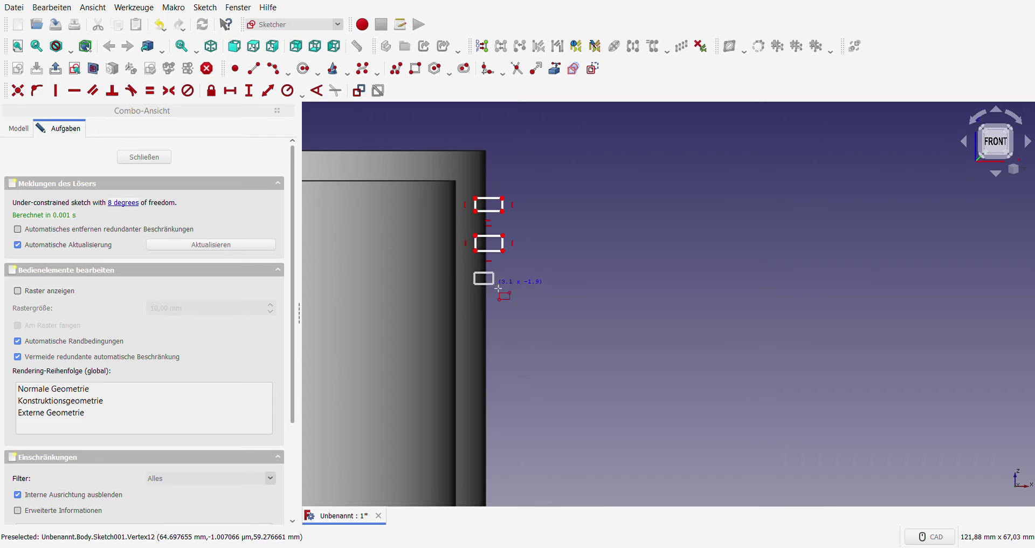
{"action": "left_click", "coordinate": [503, 291]}
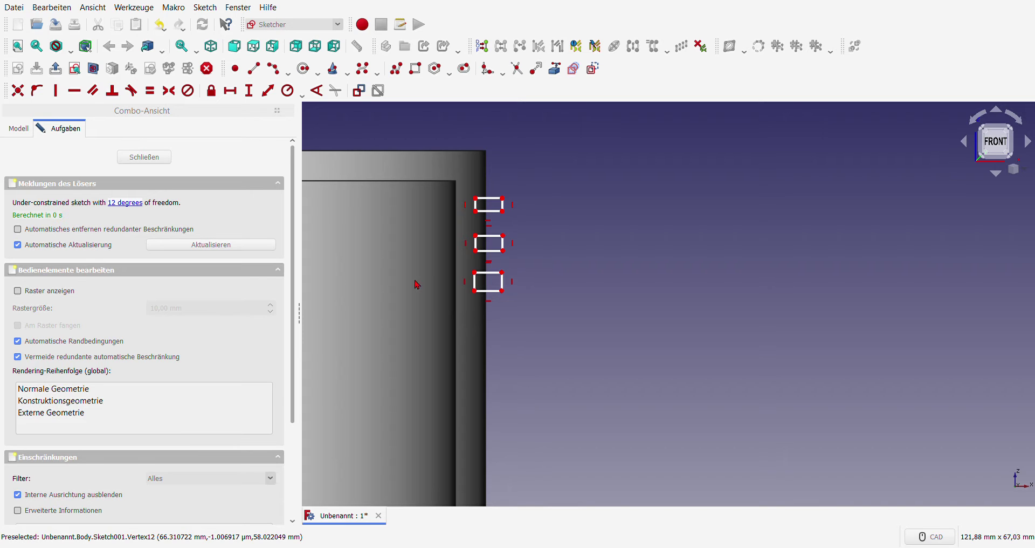
Draw two short vertical lines linking the right corners of the stacked rectangles.
{"action": "scroll", "coordinate": [497, 308], "scroll_direction": "up", "scroll_amount": 3}
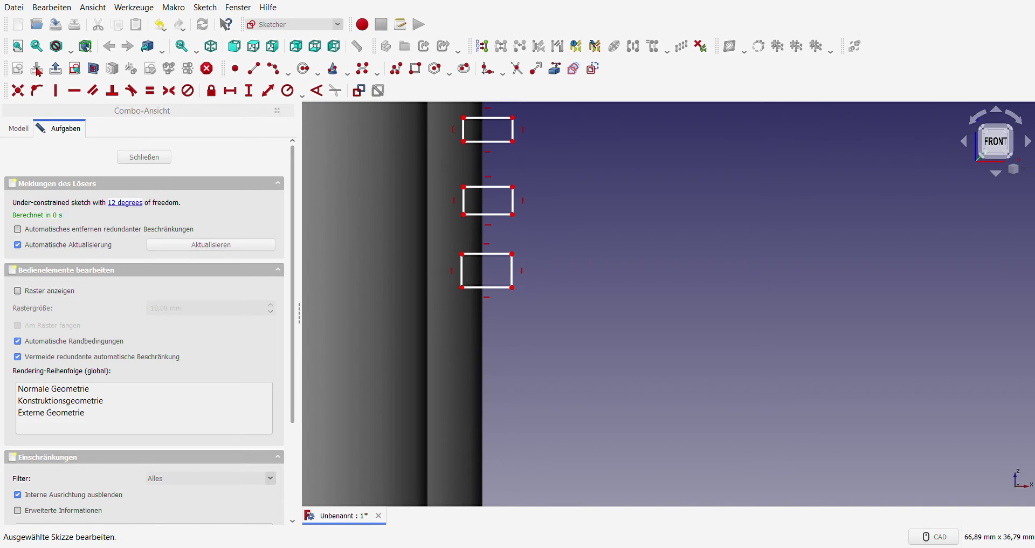
{"action": "left_click", "coordinate": [253, 68]}
{"action": "left_click", "coordinate": [512, 141]}
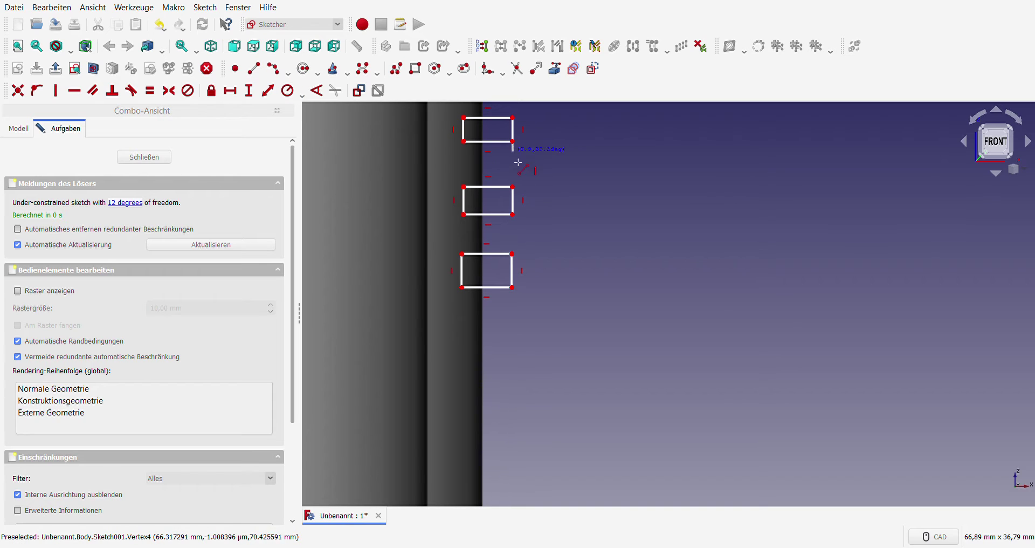
{"action": "left_click", "coordinate": [513, 186]}
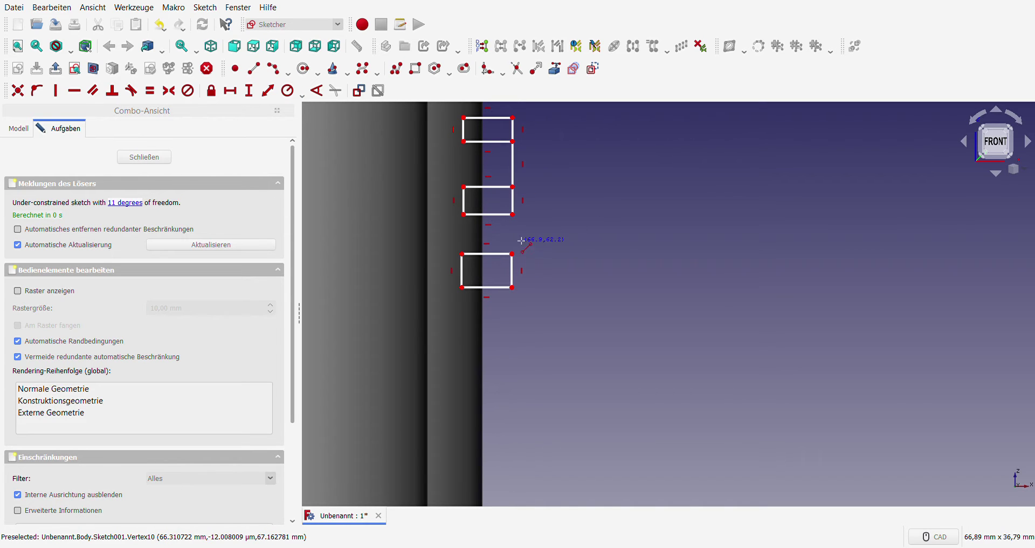
{"action": "left_click", "coordinate": [512, 215]}
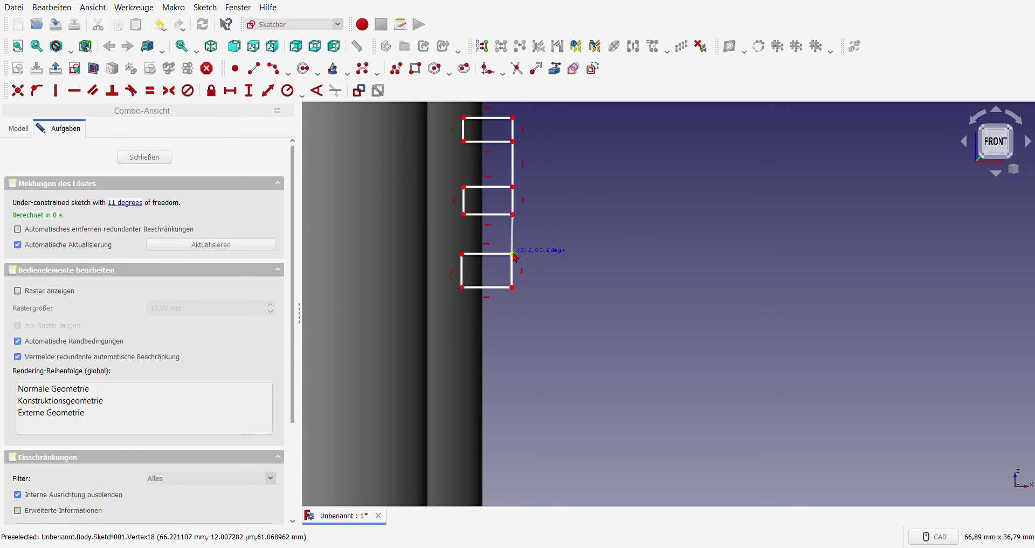
{"action": "left_click", "coordinate": [512, 254]}
Convert both connecting lines to construction geometry.
{"action": "left_click", "coordinate": [516, 239]}
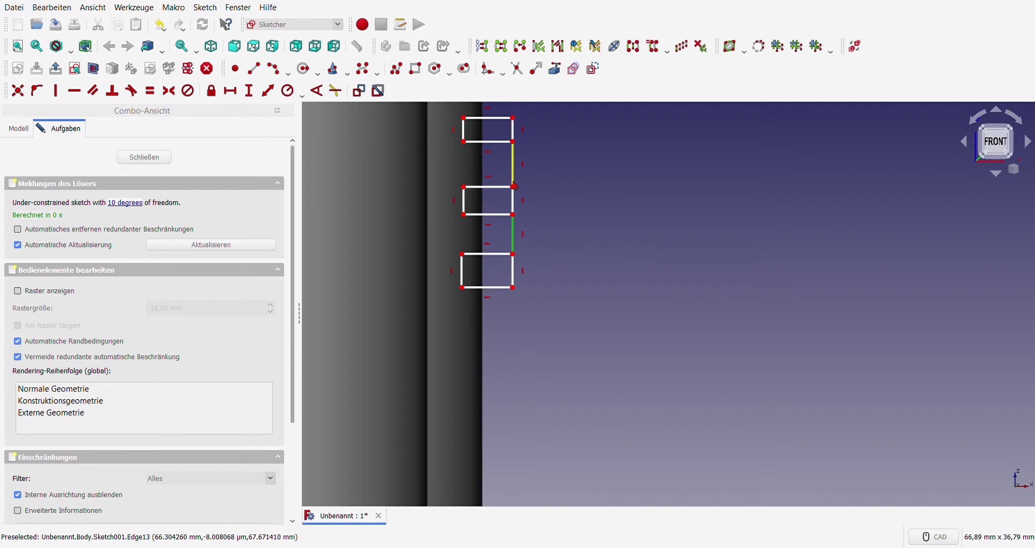
{"action": "left_click", "coordinate": [513, 162]}
{"action": "left_click", "coordinate": [593, 67]}
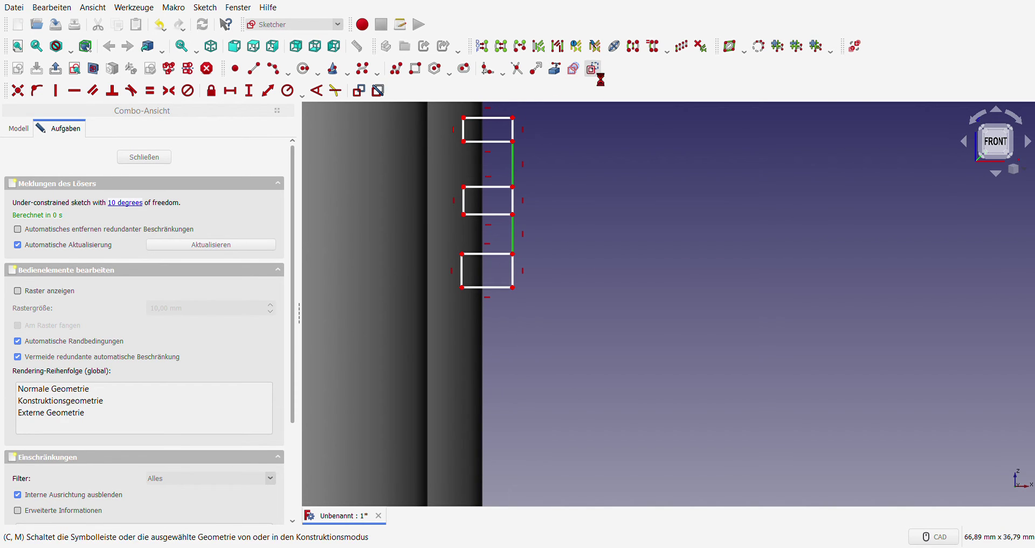
{"action": "left_click", "coordinate": [516, 176]}
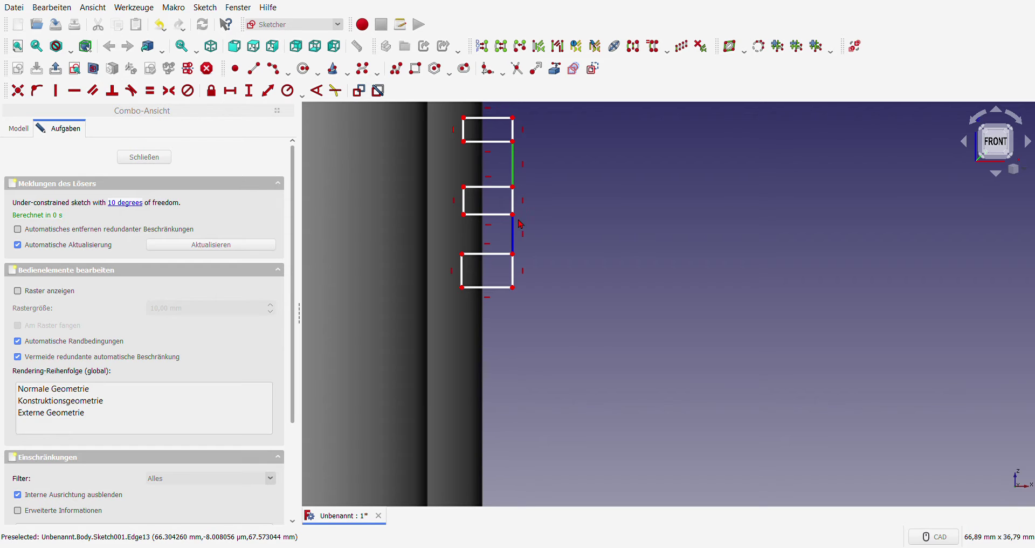
Make the two construction spacers equal and the three rectangles' right edges equal.
{"action": "left_click", "coordinate": [514, 235]}
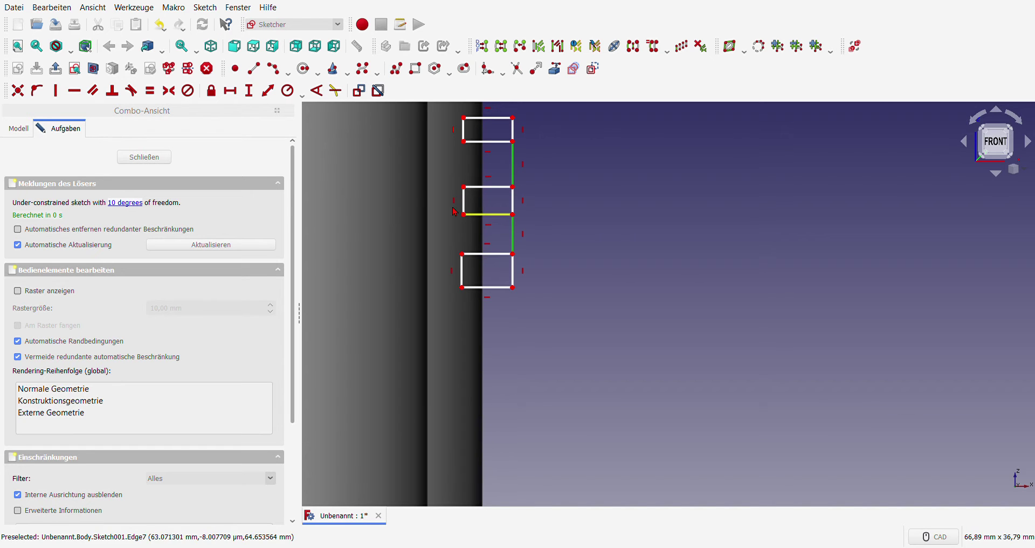
{"action": "left_click", "coordinate": [150, 90]}
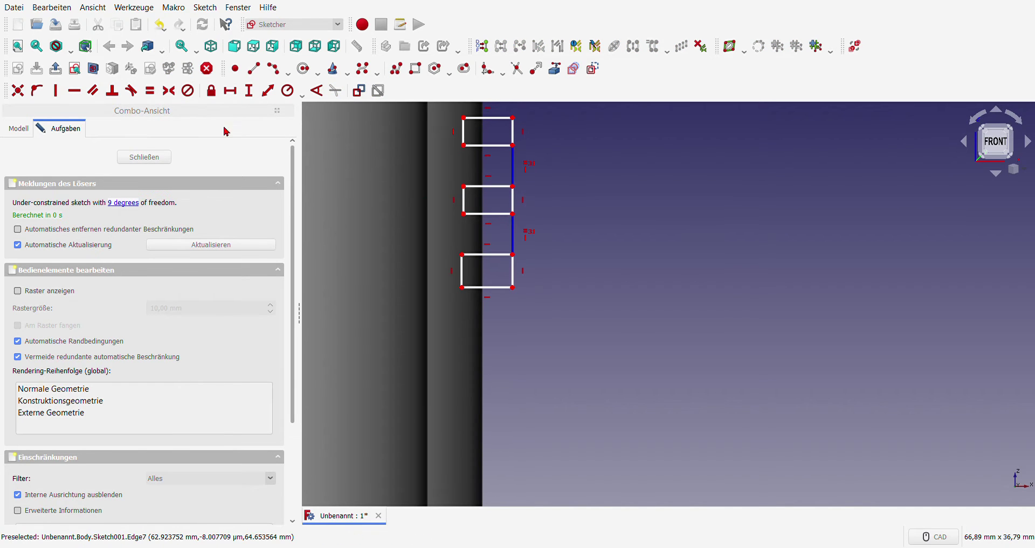
{"action": "left_click", "coordinate": [513, 131]}
{"action": "left_click", "coordinate": [517, 206]}
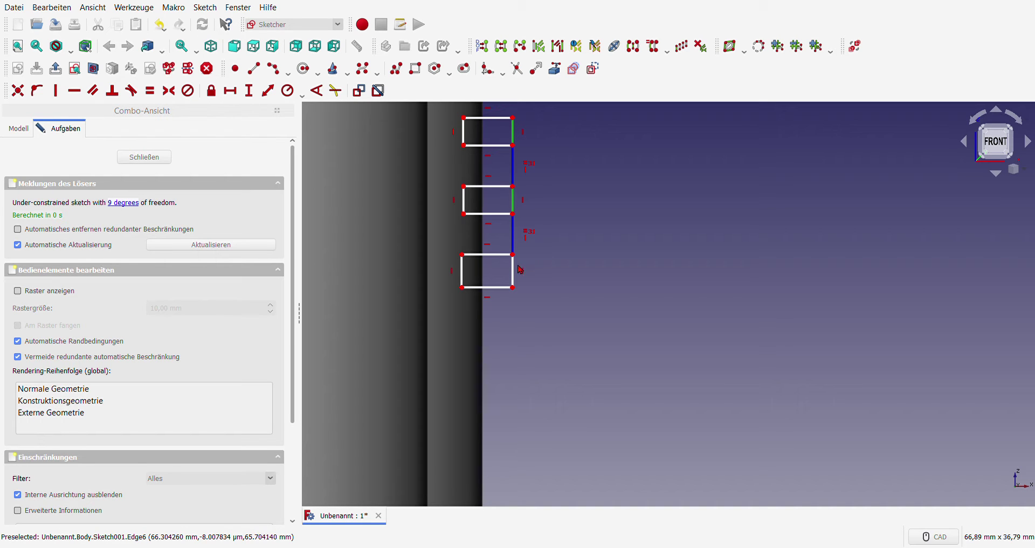
{"action": "left_click", "coordinate": [515, 275]}
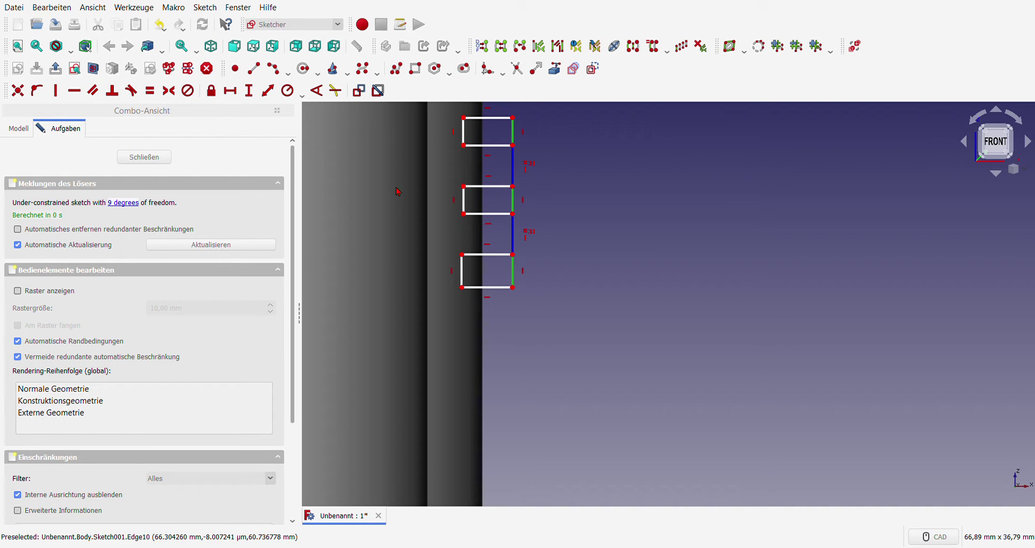
{"action": "left_click", "coordinate": [151, 91]}
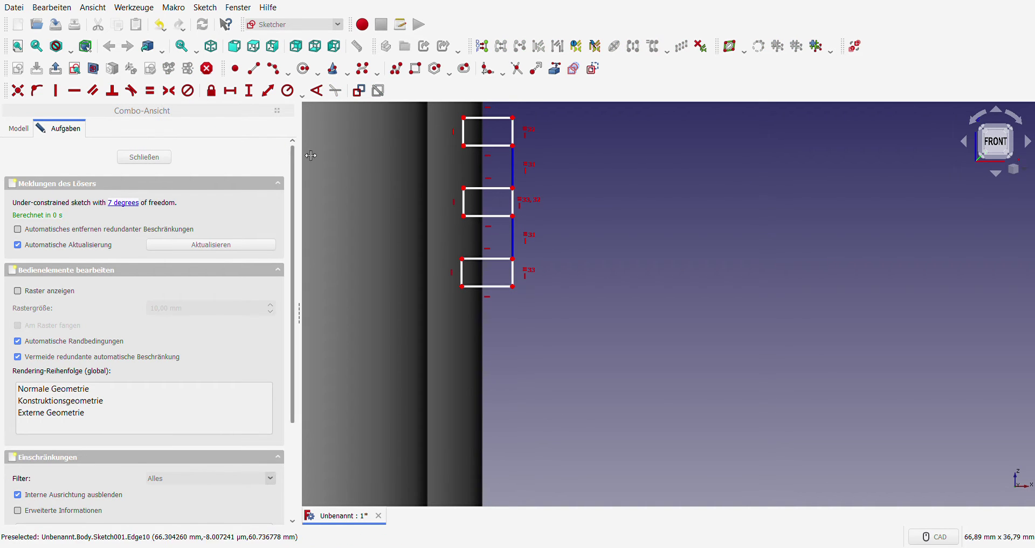
Make the three groove rectangles' horizontal edges equal in length.
{"action": "left_click", "coordinate": [488, 145]}
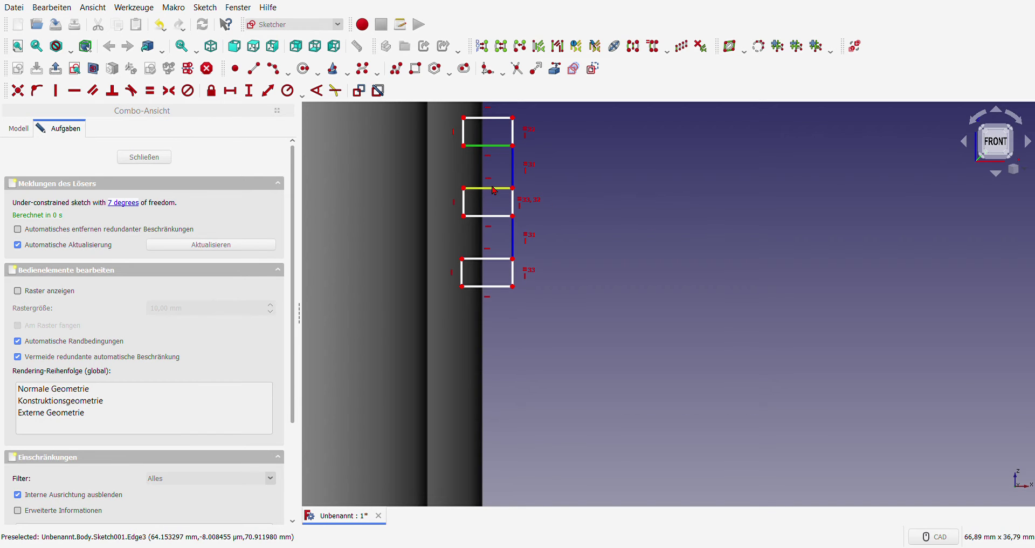
{"action": "left_click", "coordinate": [495, 188]}
{"action": "left_click", "coordinate": [493, 264]}
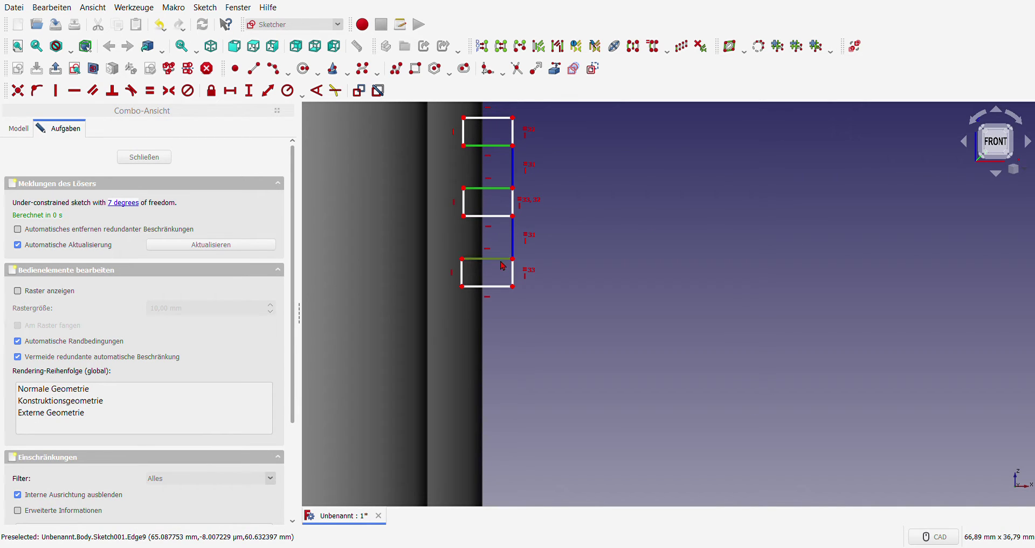
{"action": "left_click", "coordinate": [151, 91]}
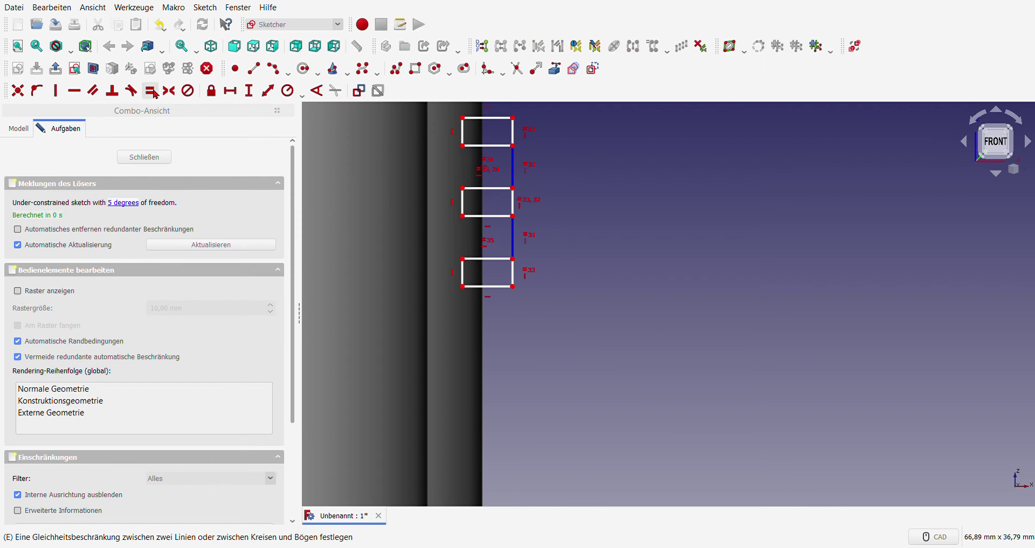
{"action": "scroll", "coordinate": [548, 317], "scroll_direction": "down", "scroll_amount": 2}
{"action": "scroll", "coordinate": [548, 317], "scroll_direction": "up", "scroll_amount": 2}
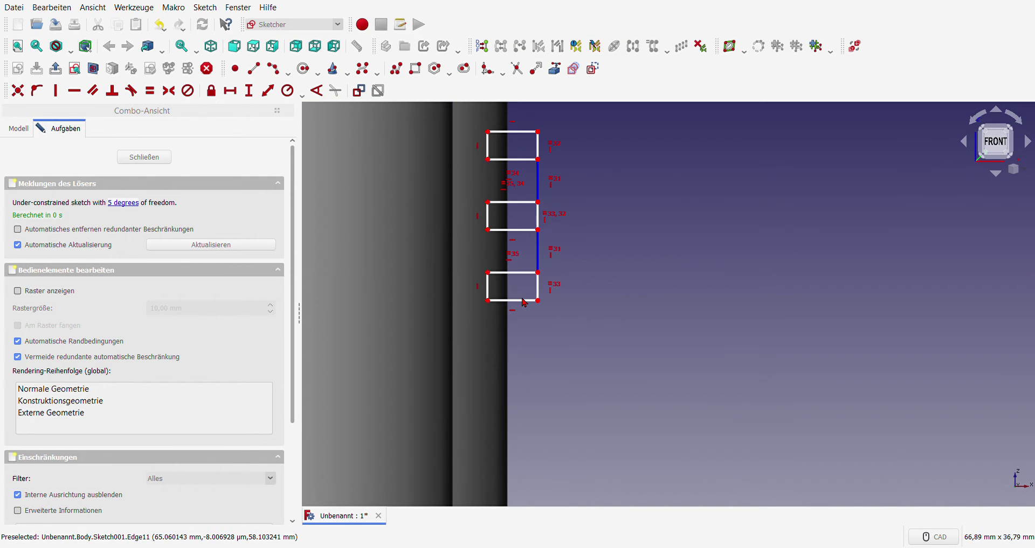
{"action": "scroll", "coordinate": [485, 358], "scroll_direction": "down", "scroll_amount": 1}
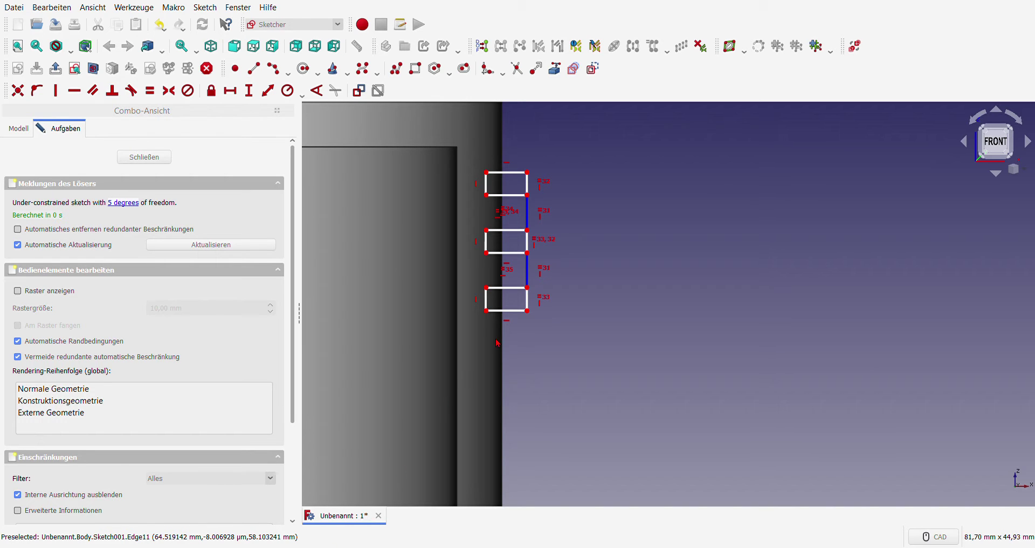
{"action": "scroll", "coordinate": [594, 233], "scroll_direction": "up", "scroll_amount": 2}
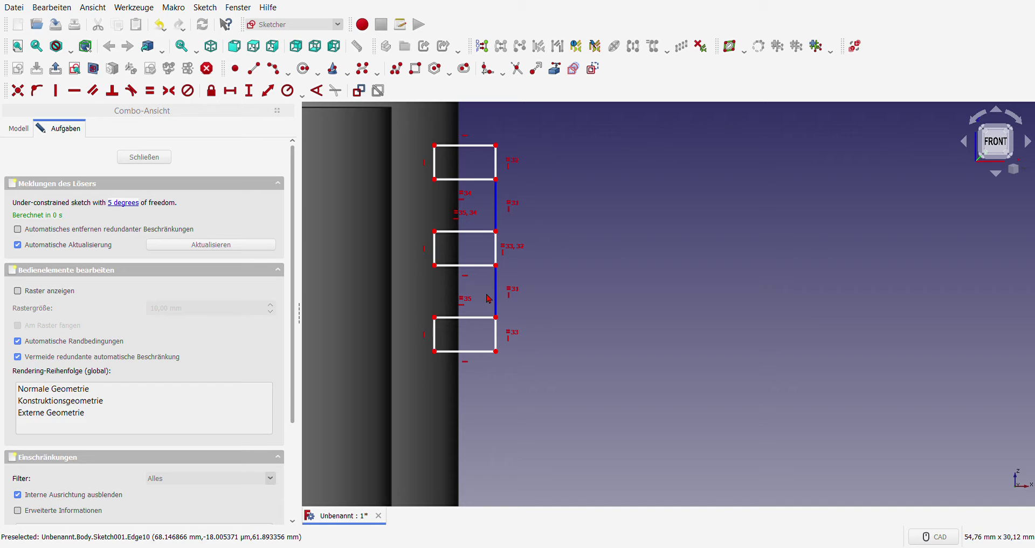
Delete the two separate equality constraints, including constraint 31, from the groove sketch.
{"action": "left_click", "coordinate": [520, 206]}
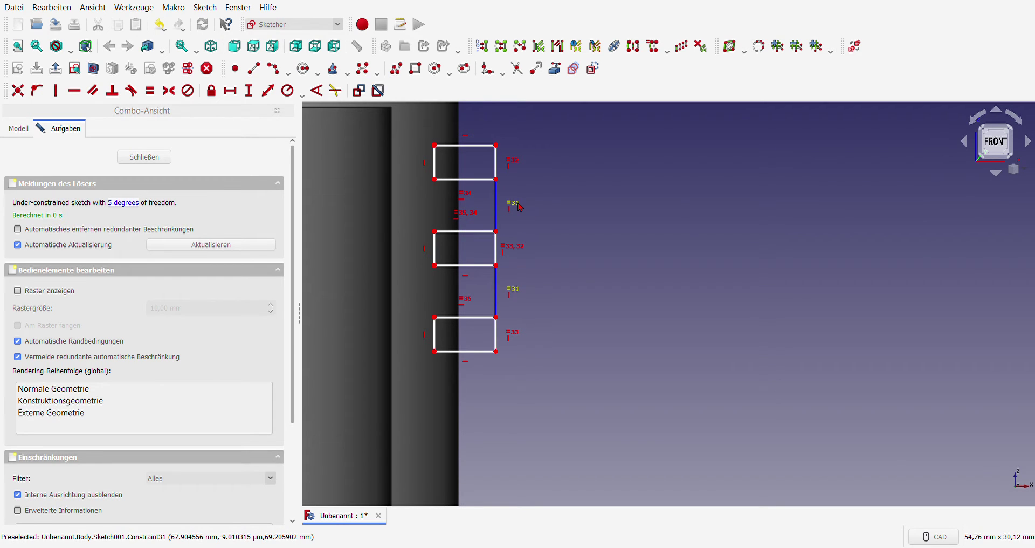
{"action": "key", "text": "Delete"}
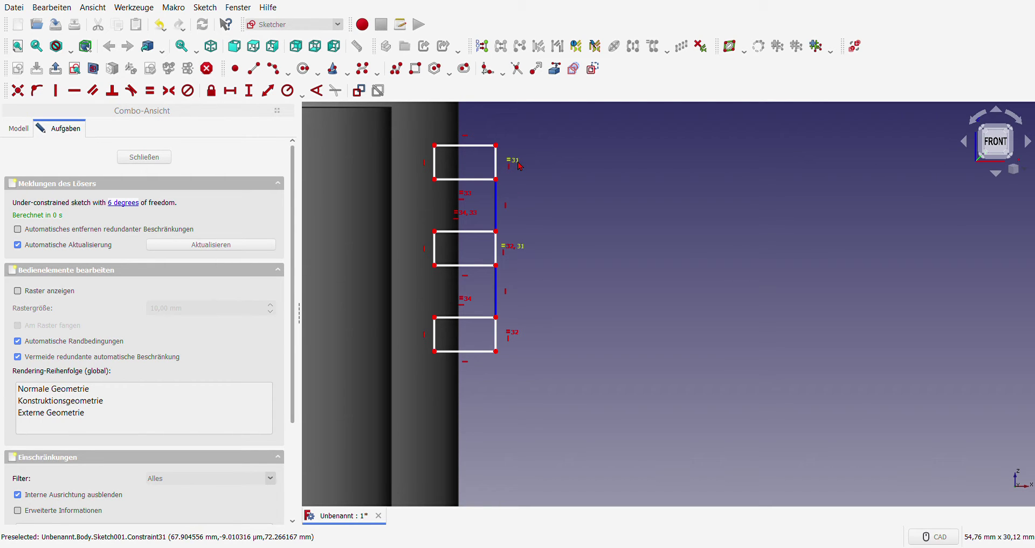
{"action": "left_click", "coordinate": [519, 165]}
{"action": "key", "text": "Delete"}
Make the three rectangles' right edges and the two construction spacers all equal in length.
{"action": "left_click", "coordinate": [500, 170]}
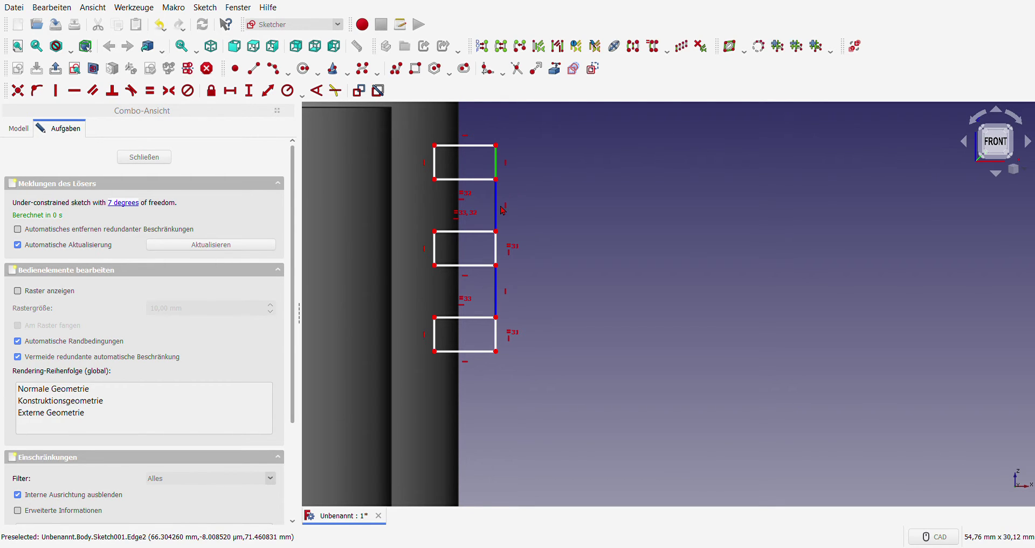
{"action": "left_click", "coordinate": [497, 205]}
{"action": "left_click", "coordinate": [497, 250]}
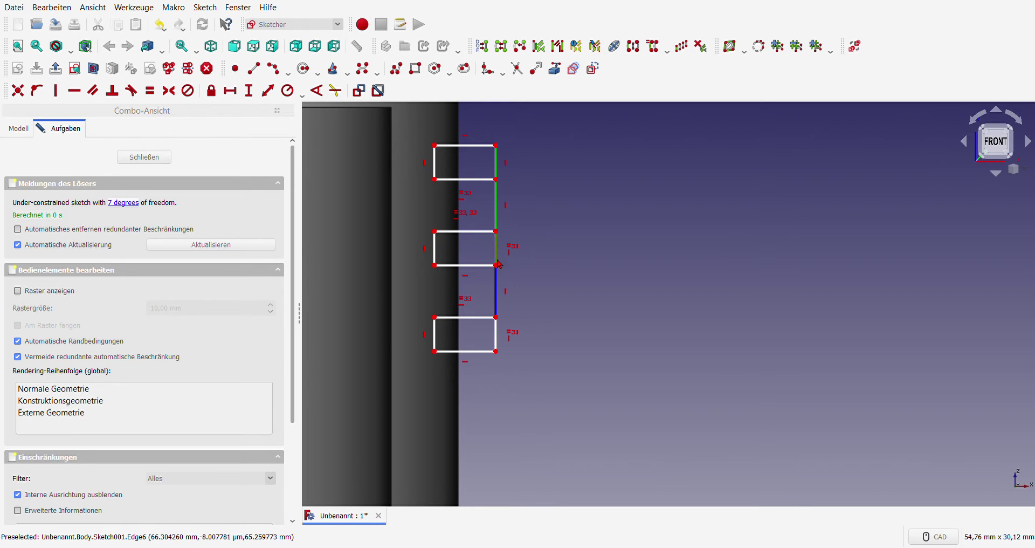
{"action": "left_click", "coordinate": [497, 292]}
{"action": "left_click", "coordinate": [498, 337]}
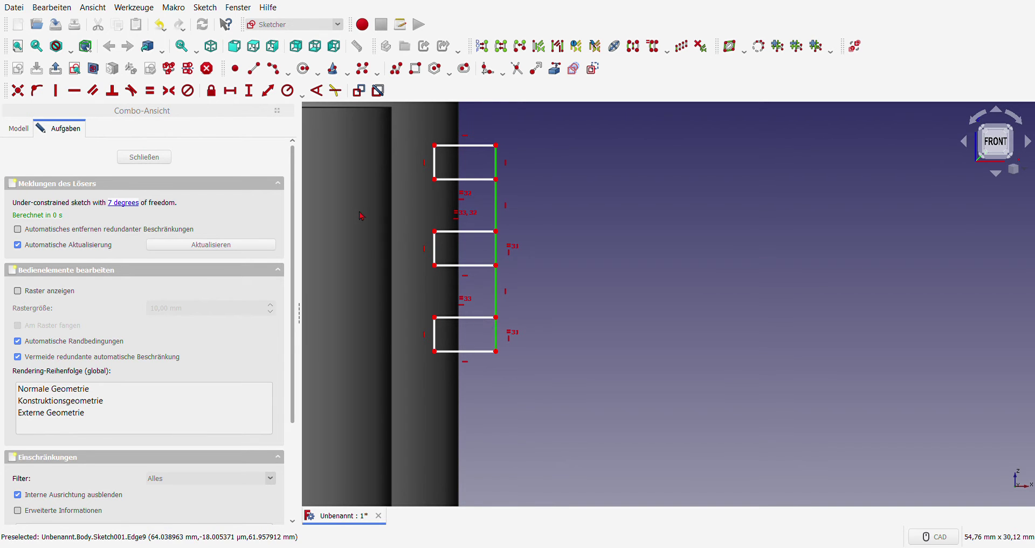
{"action": "left_click", "coordinate": [150, 91]}
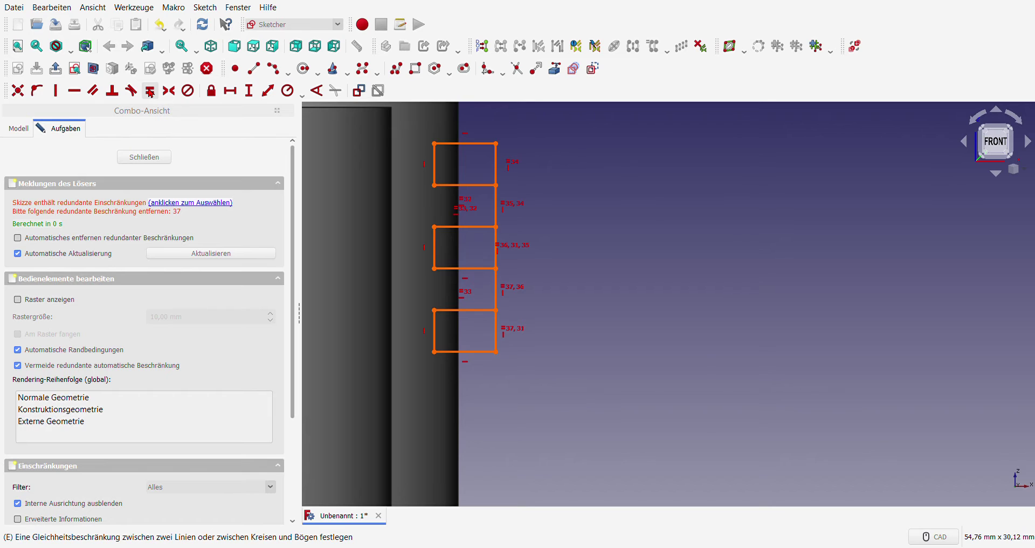
Delete the redundant Constraint37 from the sketch's Constraints list.
{"action": "scroll", "coordinate": [221, 323], "scroll_direction": "down", "scroll_amount": 3}
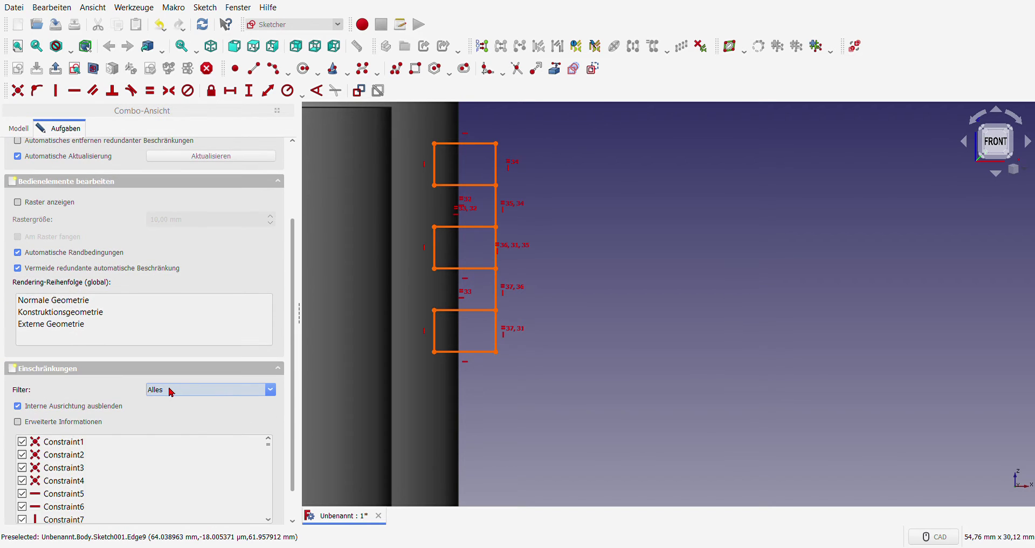
{"action": "scroll", "coordinate": [144, 469], "scroll_direction": "down", "scroll_amount": 5}
{"action": "scroll", "coordinate": [141, 483], "scroll_direction": "down", "scroll_amount": 2}
{"action": "scroll", "coordinate": [139, 492], "scroll_direction": "down", "scroll_amount": 3}
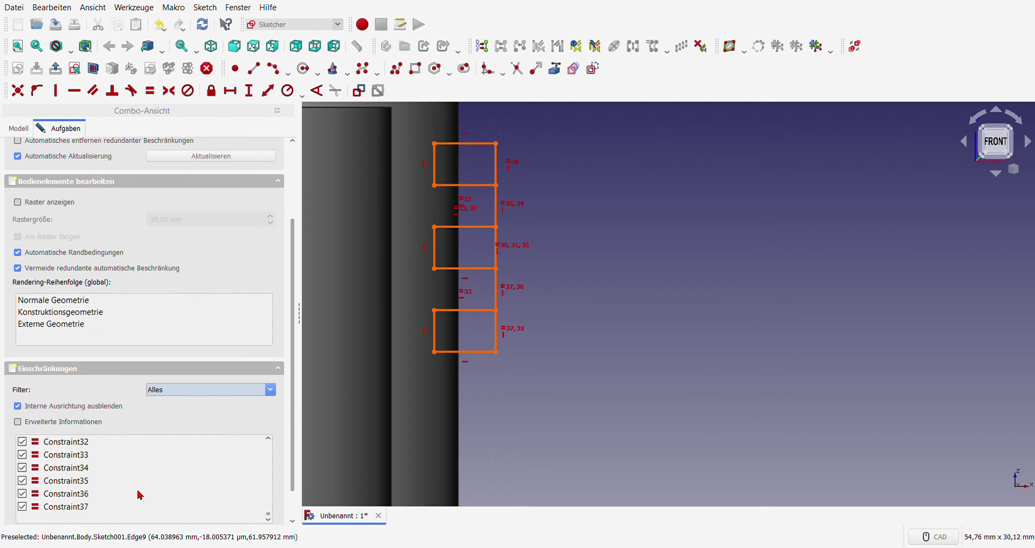
{"action": "left_click", "coordinate": [124, 507]}
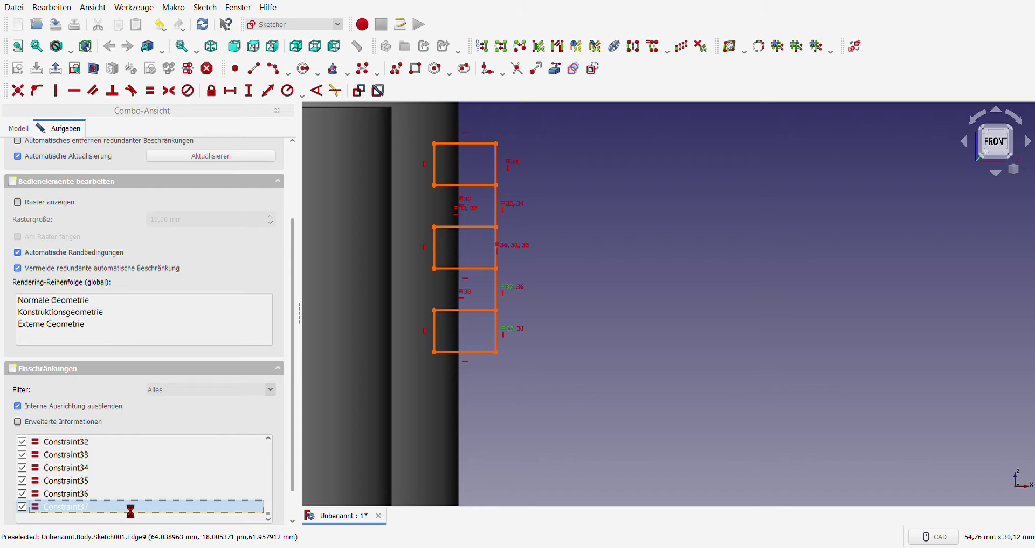
{"action": "key", "text": "Delete"}
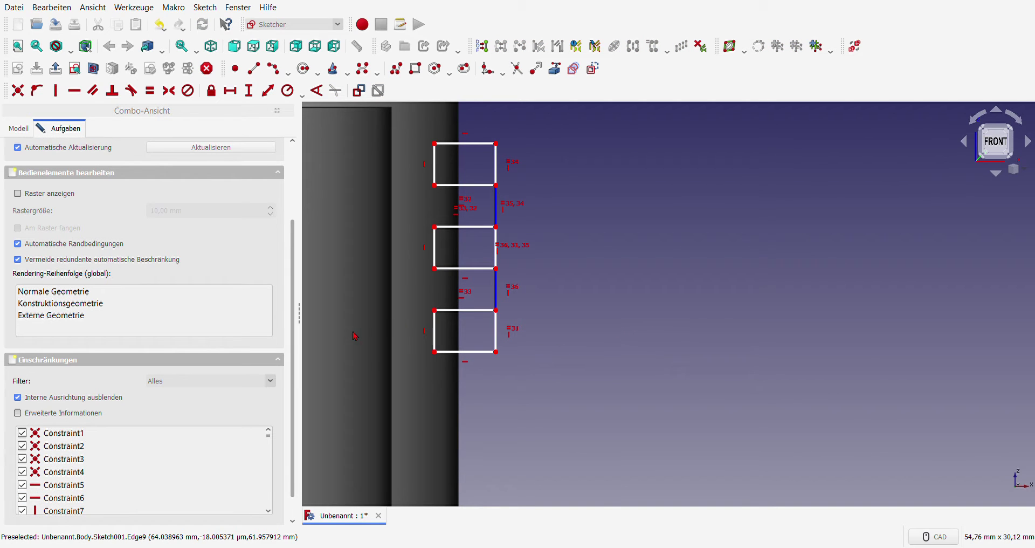
{"action": "scroll", "coordinate": [362, 345], "scroll_direction": "down", "scroll_amount": 1}
{"action": "scroll", "coordinate": [359, 329], "scroll_direction": "up", "scroll_amount": 1}
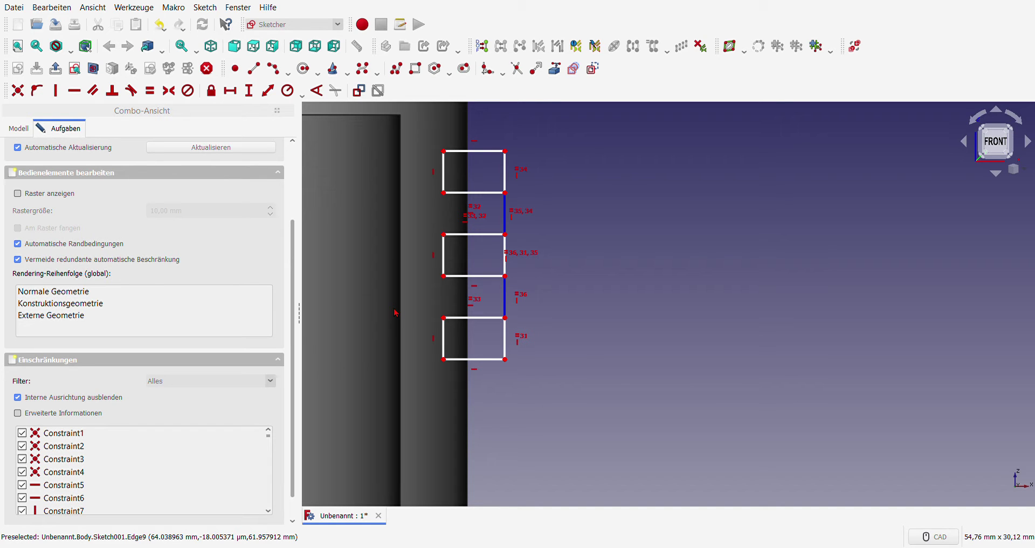
Dimension the vertical distance from the body's top outer corner to the top groove as 7.62 mm.
{"action": "scroll", "coordinate": [450, 335], "scroll_direction": "down", "scroll_amount": 1}
{"action": "left_click", "coordinate": [396, 68]}
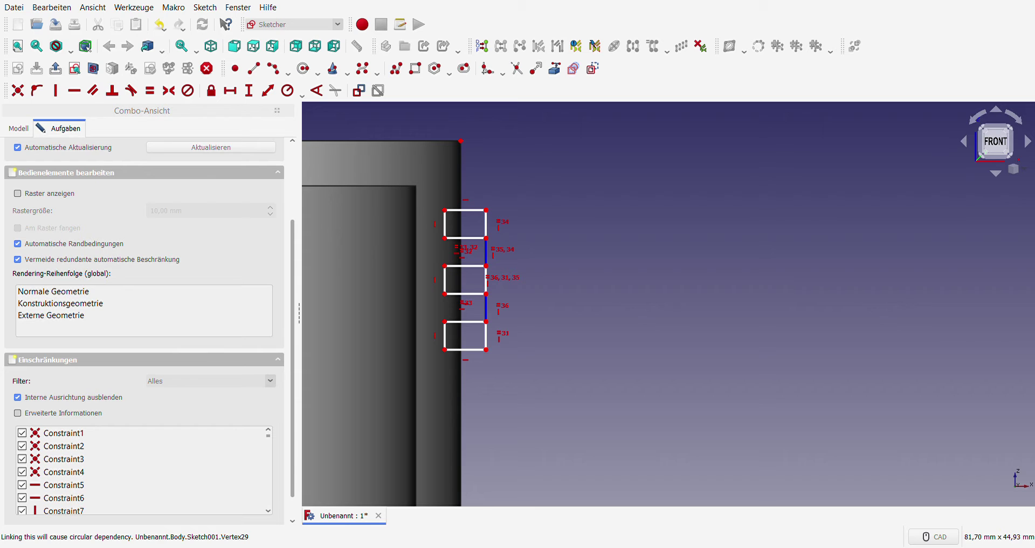
{"action": "right_click", "coordinate": [458, 357]}
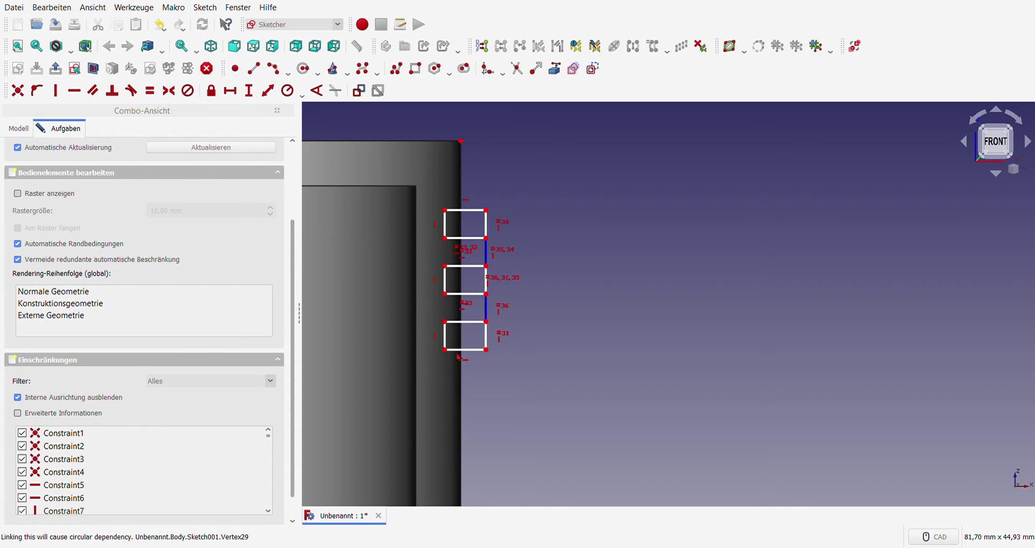
{"action": "left_click", "coordinate": [461, 142]}
{"action": "left_click", "coordinate": [486, 210]}
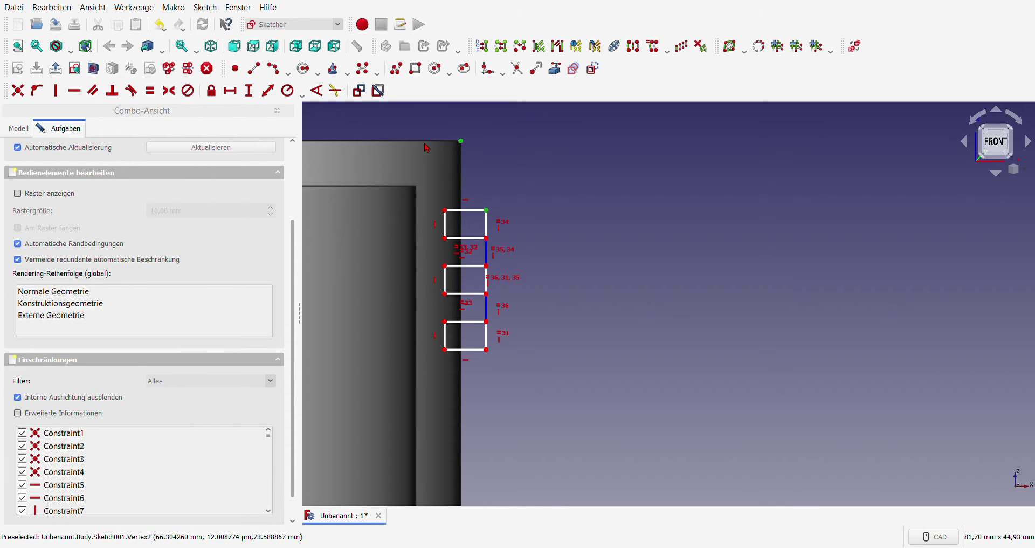
{"action": "left_click", "coordinate": [249, 91]}
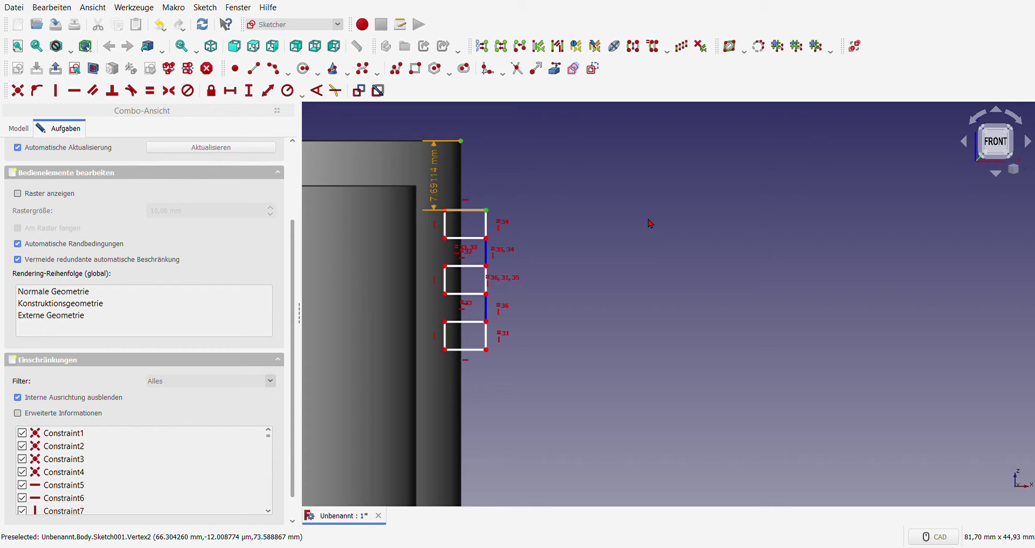
{"action": "left_click_drag", "start_coordinate": [439, 185], "coordinate": [580, 189]}
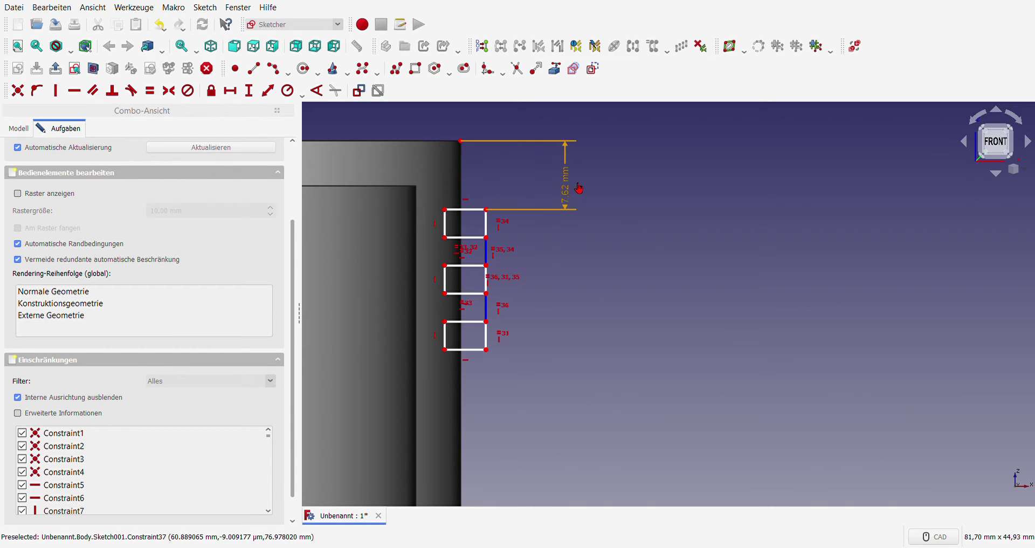
Add a horizontal distance between the cylinder's top outer corner and the upper groove's top-left corner.
{"action": "left_click", "coordinate": [460, 141]}
{"action": "left_click", "coordinate": [447, 213]}
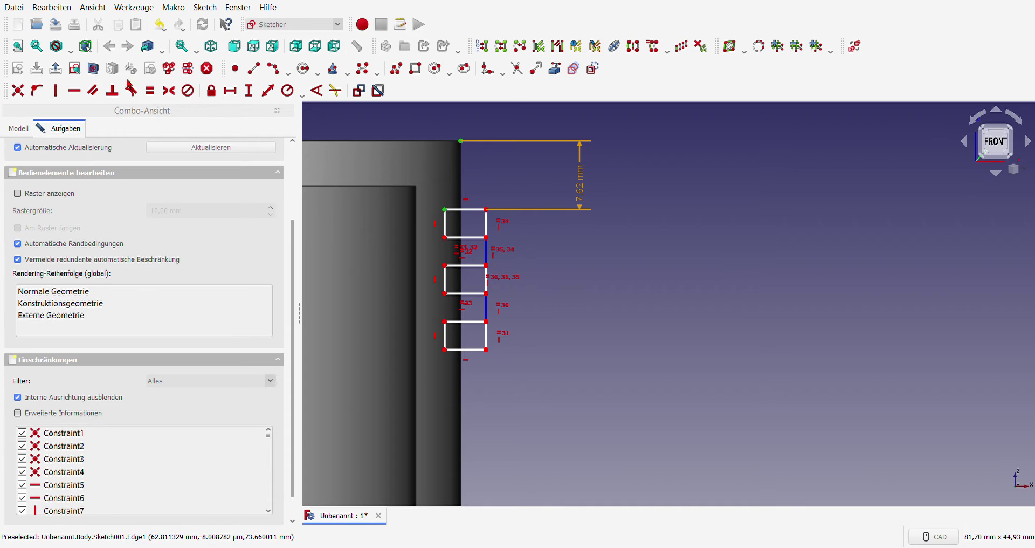
{"action": "left_click", "coordinate": [232, 93]}
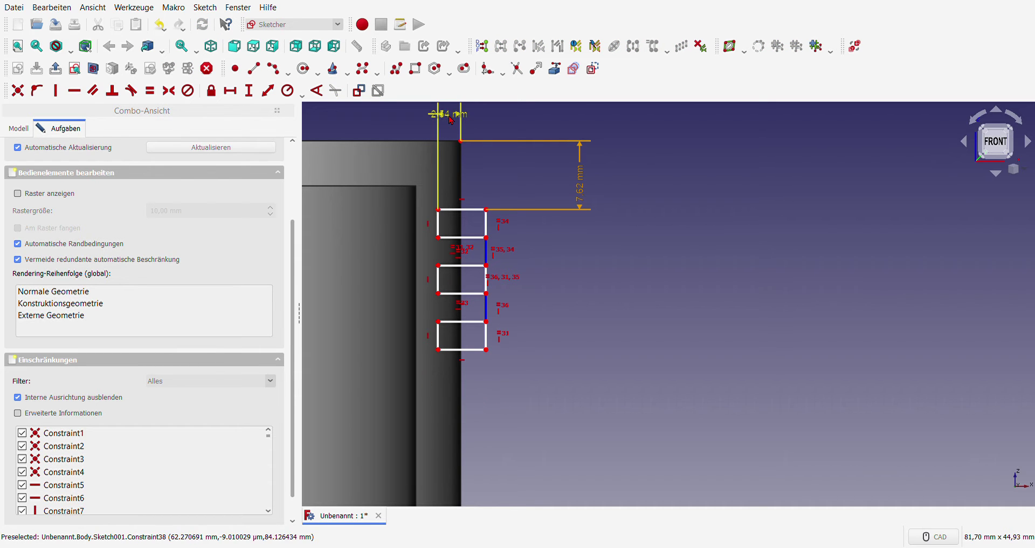
Set the 2.54 mm inset and 3.81 mm spacing dimensions and move their labels clear.
{"action": "left_click_drag", "start_coordinate": [452, 120], "coordinate": [498, 124]}
{"action": "middle_click_drag", "start_coordinate": [484, 192], "coordinate": [519, 214]}
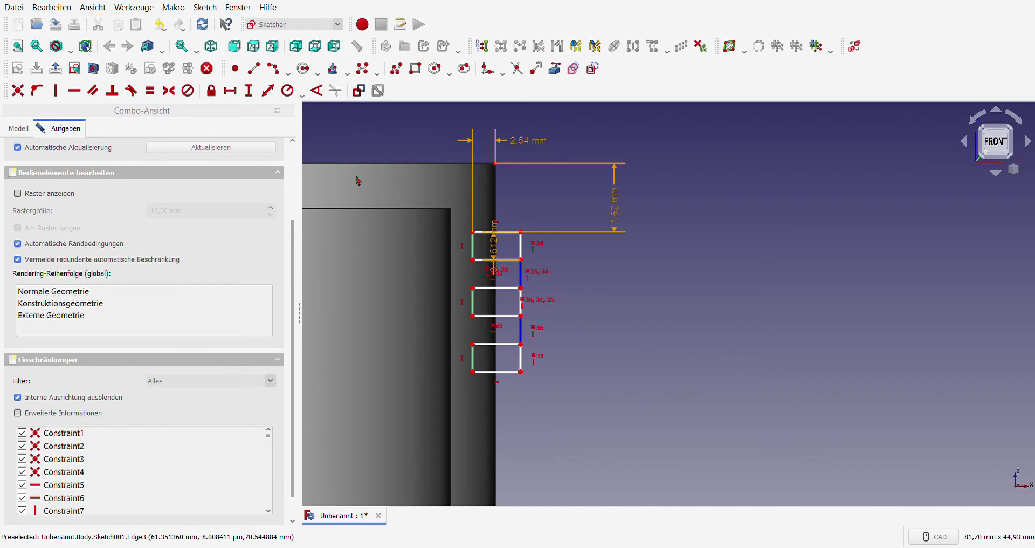
{"action": "mouse_move", "coordinate": [494, 249]}
{"action": "left_mouse_down"}
{"action": "mouse_move", "coordinate": [614, 297]}
{"action": "mouse_move", "coordinate": [606, 308]}
{"action": "left_mouse_up"}
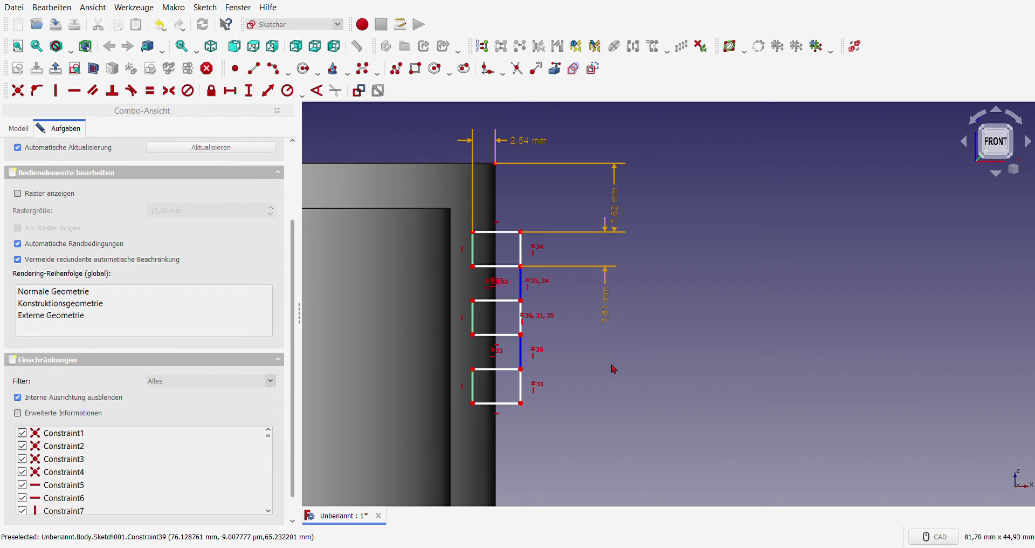
Give the upper groove's top edge a 5 mm width and close the sketch.
{"action": "left_click", "coordinate": [501, 237]}
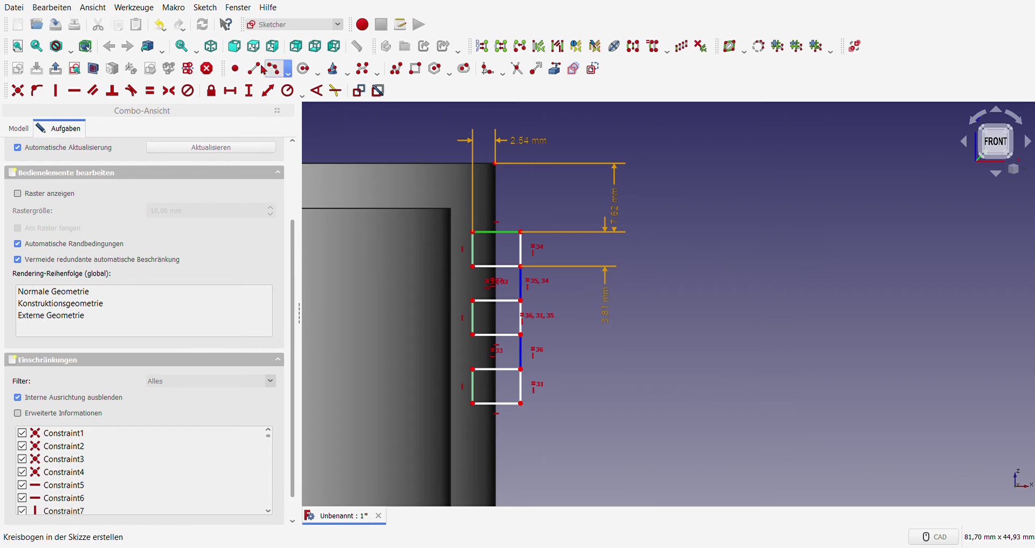
{"action": "left_click", "coordinate": [232, 91]}
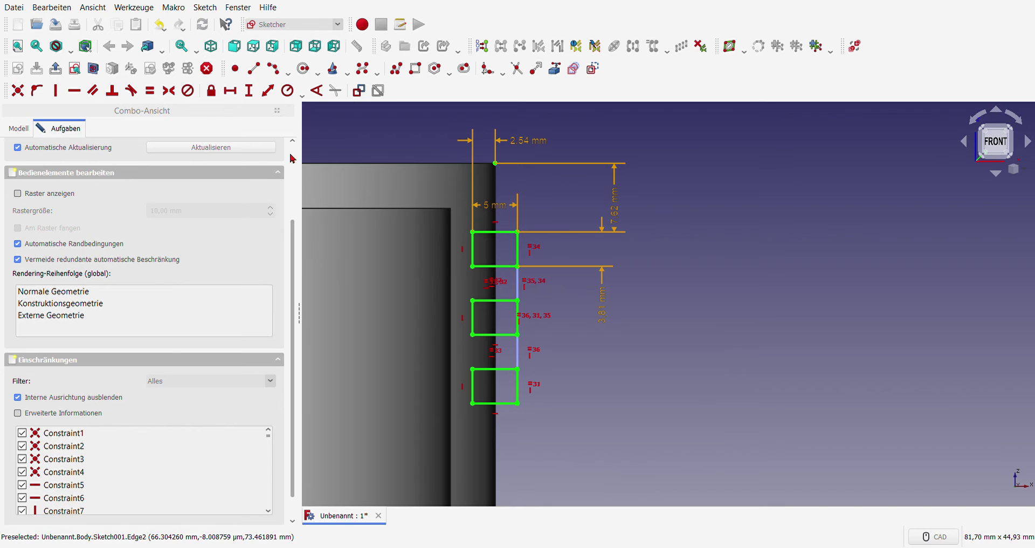
{"action": "scroll", "coordinate": [200, 159], "scroll_direction": "up", "scroll_amount": 2}
{"action": "scroll", "coordinate": [167, 162], "scroll_direction": "up", "scroll_amount": 1}
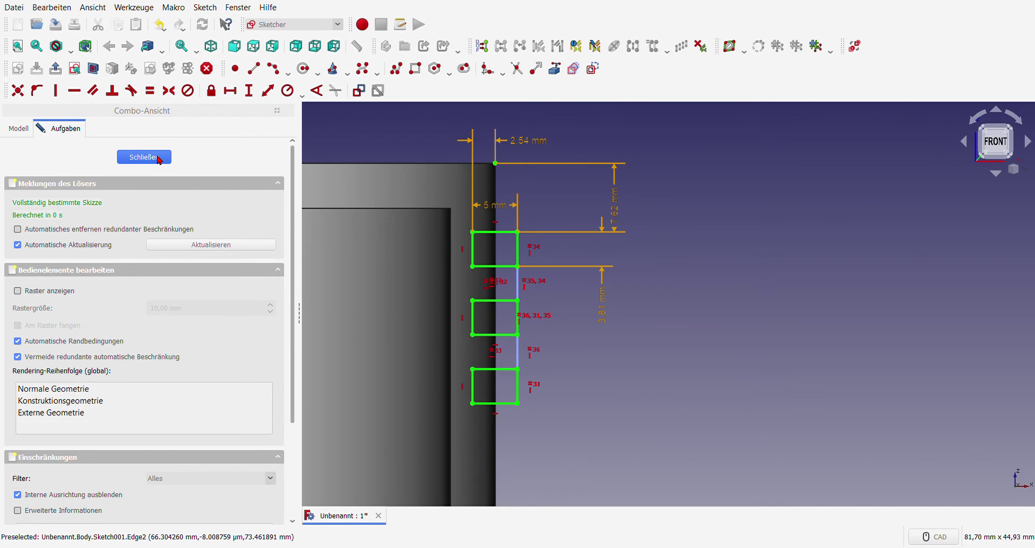
{"action": "left_click", "coordinate": [162, 161]}
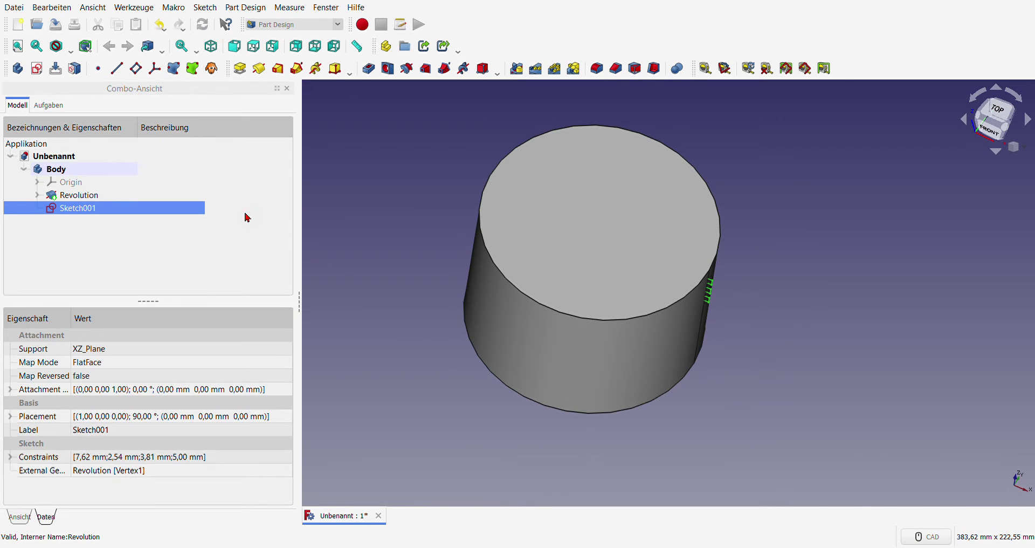
Cut the ring grooves with a full 360° Groove from Sketch001 and view the part's side.
{"action": "left_click", "coordinate": [407, 69]}
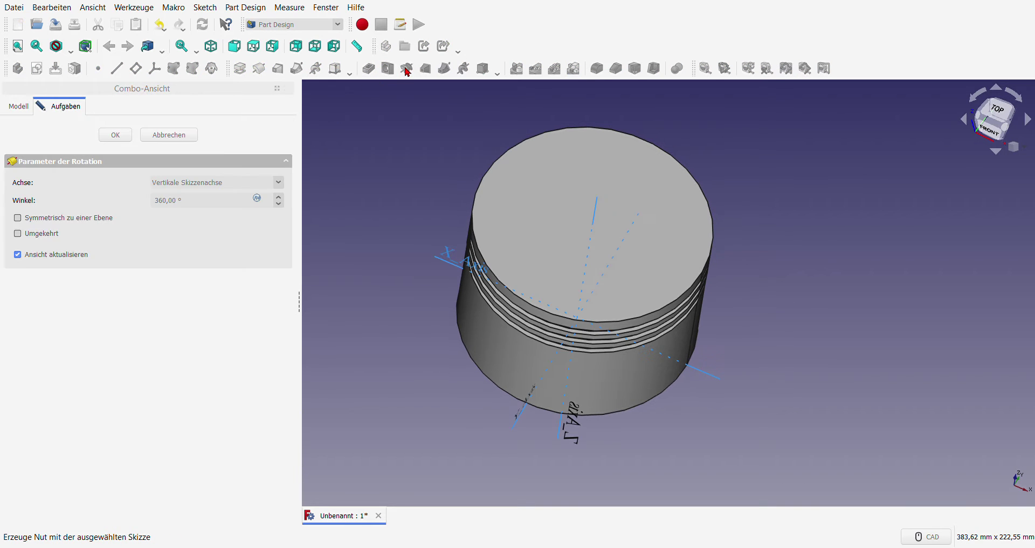
{"action": "left_click", "coordinate": [117, 137]}
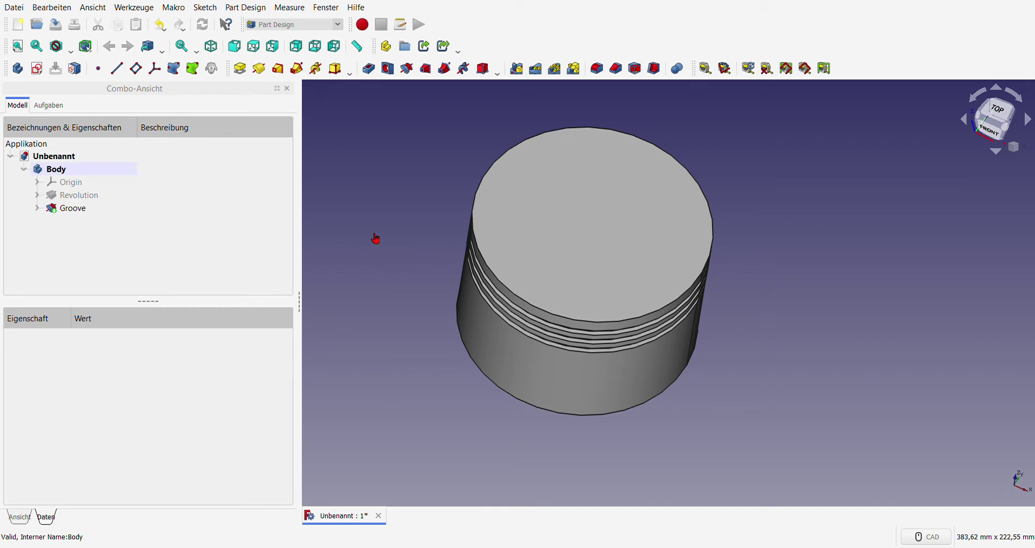
{"action": "scroll", "coordinate": [380, 291], "scroll_direction": "down", "scroll_amount": 3}
{"action": "scroll", "coordinate": [380, 294], "scroll_direction": "up", "scroll_amount": 2}
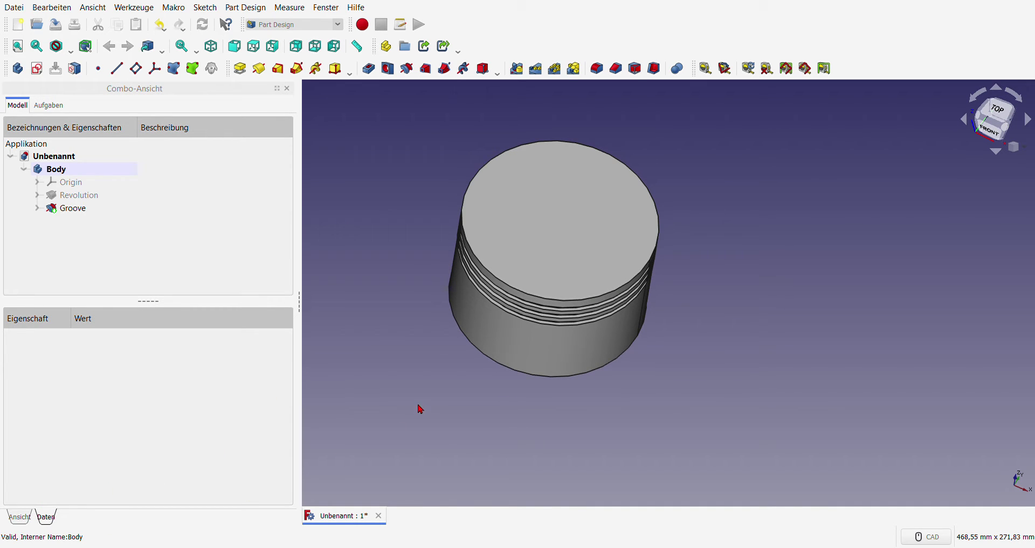
{"action": "mouse_move", "coordinate": [421, 421]}
{"action": "middle_mouse_down"}
{"action": "mouse_move", "coordinate": [525, 342]}
{"action": "mouse_move", "coordinate": [537, 383]}
{"action": "mouse_move", "coordinate": [472, 418]}
{"action": "middle_mouse_up"}
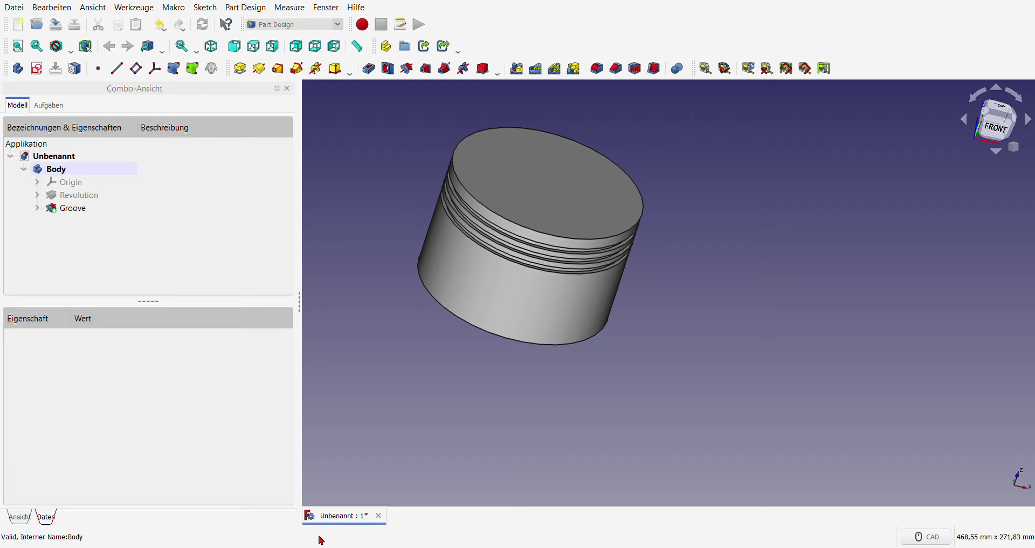
Create a new sketch on the XZ_Plane with the part shown in Section View.
{"action": "left_click", "coordinate": [36, 68]}
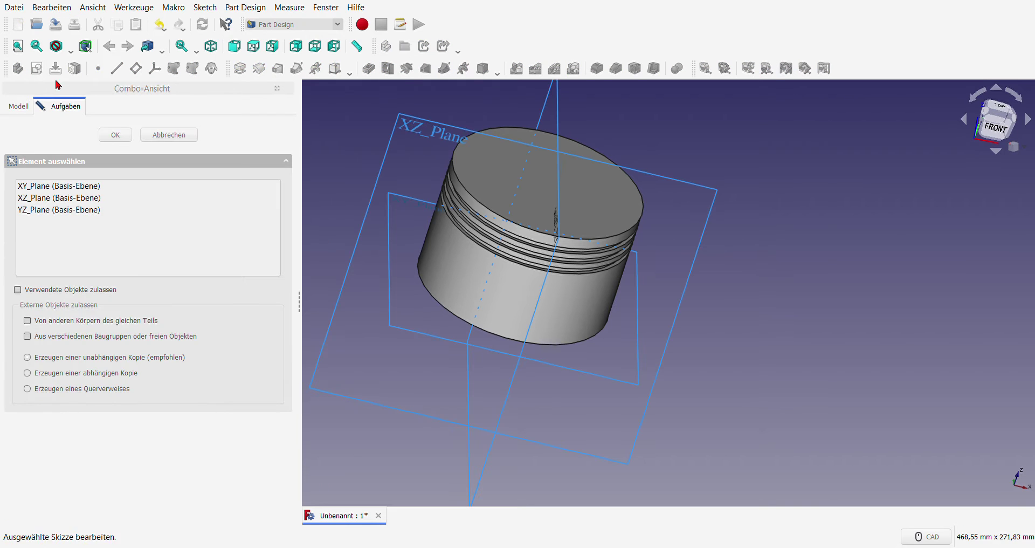
{"action": "left_click", "coordinate": [48, 198]}
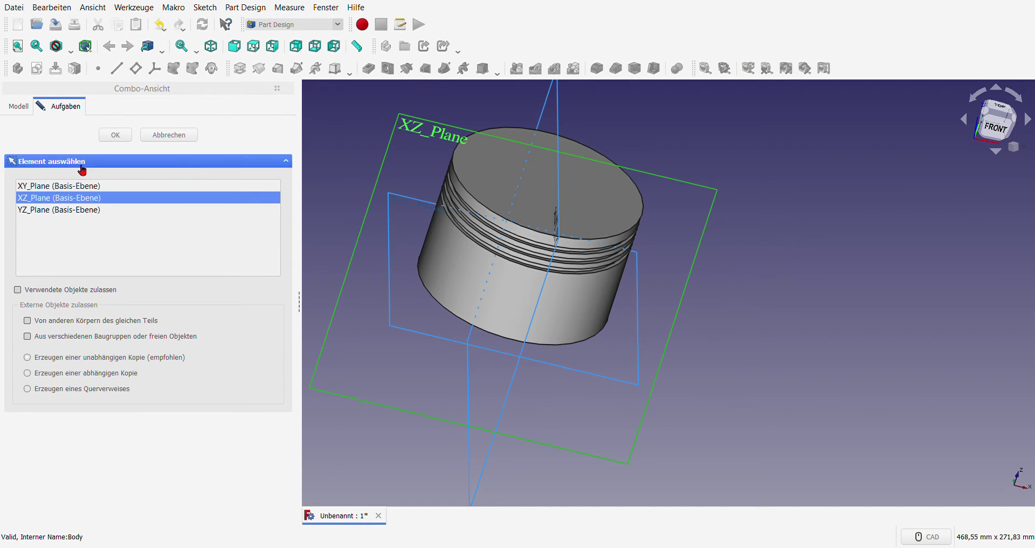
{"action": "left_click", "coordinate": [115, 135]}
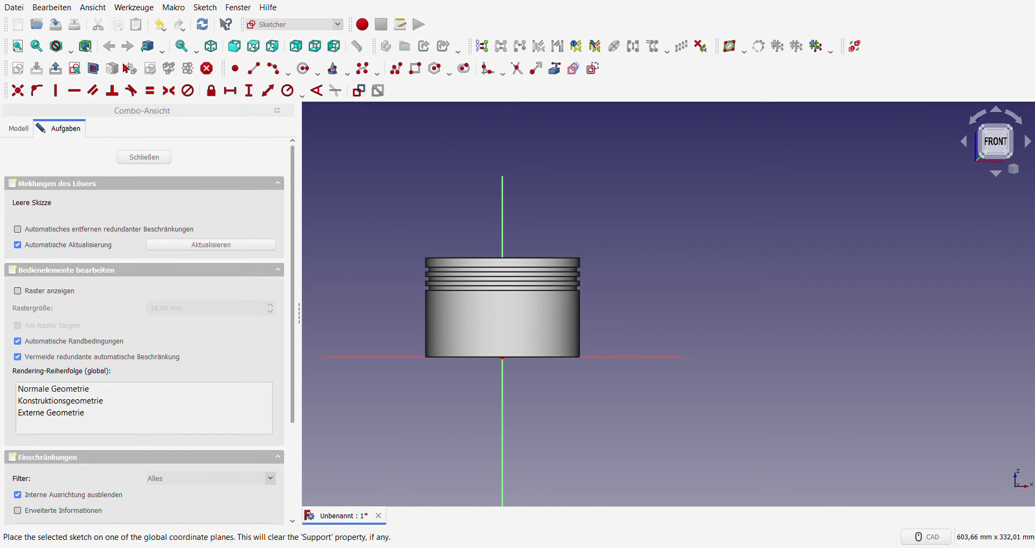
{"action": "left_click", "coordinate": [94, 69]}
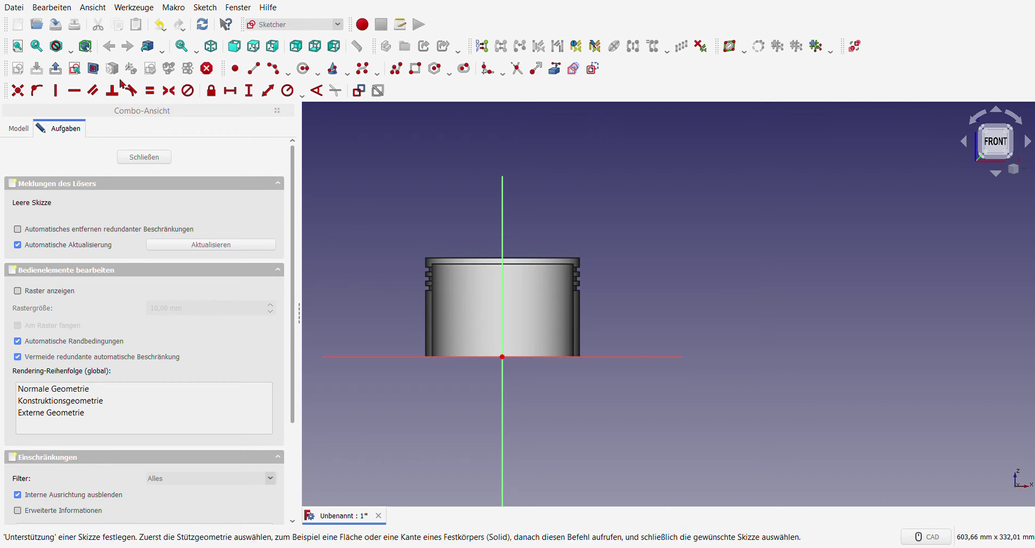
{"action": "scroll", "coordinate": [549, 323], "scroll_direction": "up", "scroll_amount": 3}
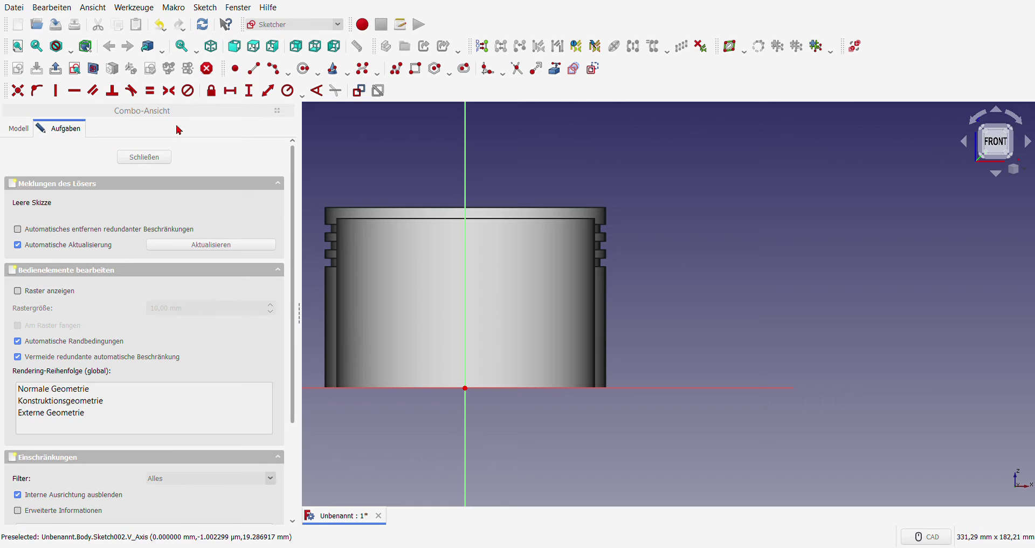
{"action": "left_click", "coordinate": [416, 68]}
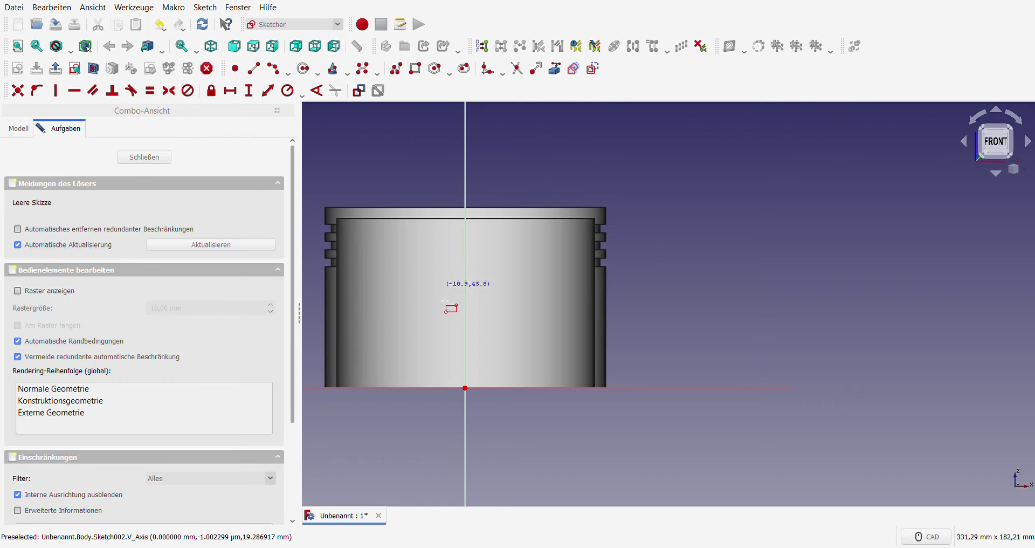
Draw a rectangle over the lower part of the piston down near the base.
{"action": "left_click", "coordinate": [411, 293]}
{"action": "left_click", "coordinate": [543, 379]}
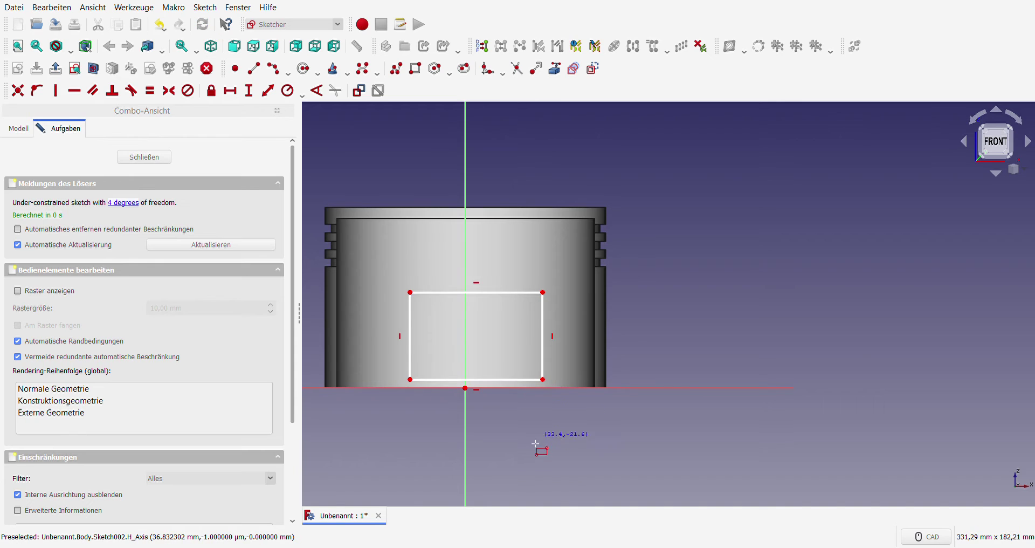
{"action": "scroll", "coordinate": [535, 444], "scroll_direction": "up", "scroll_amount": 1}
{"action": "right_click", "coordinate": [509, 427]}
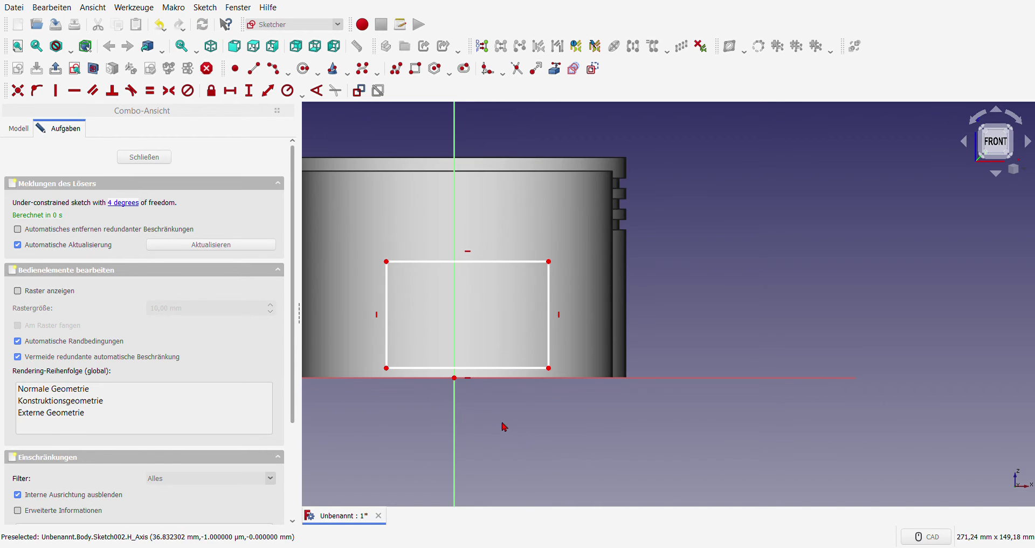
Make the rectangle's bottom corners symmetric about the vertical axis and delete redundant Constraint6.
{"action": "left_click", "coordinate": [497, 369]}
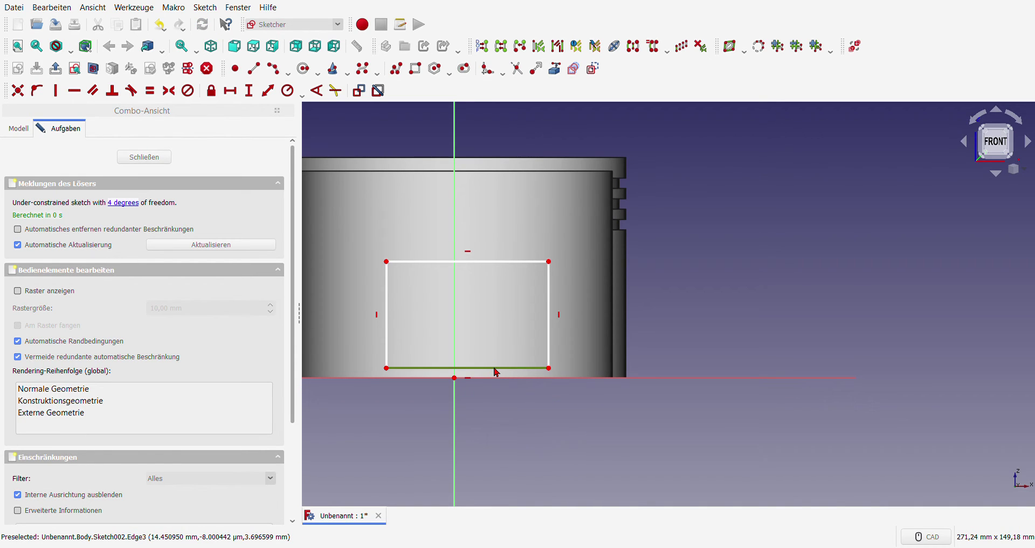
{"action": "left_click", "coordinate": [504, 399]}
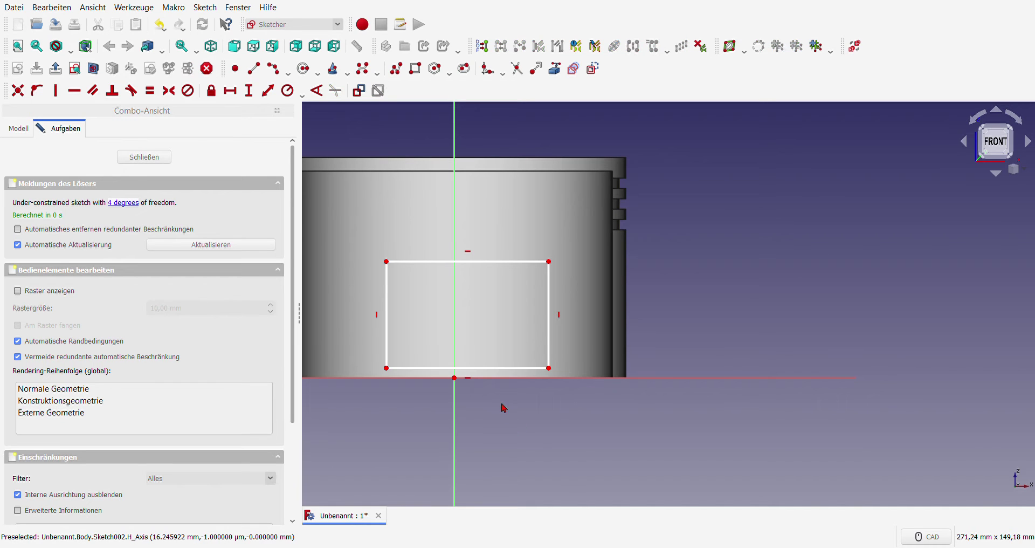
{"action": "left_click", "coordinate": [549, 369]}
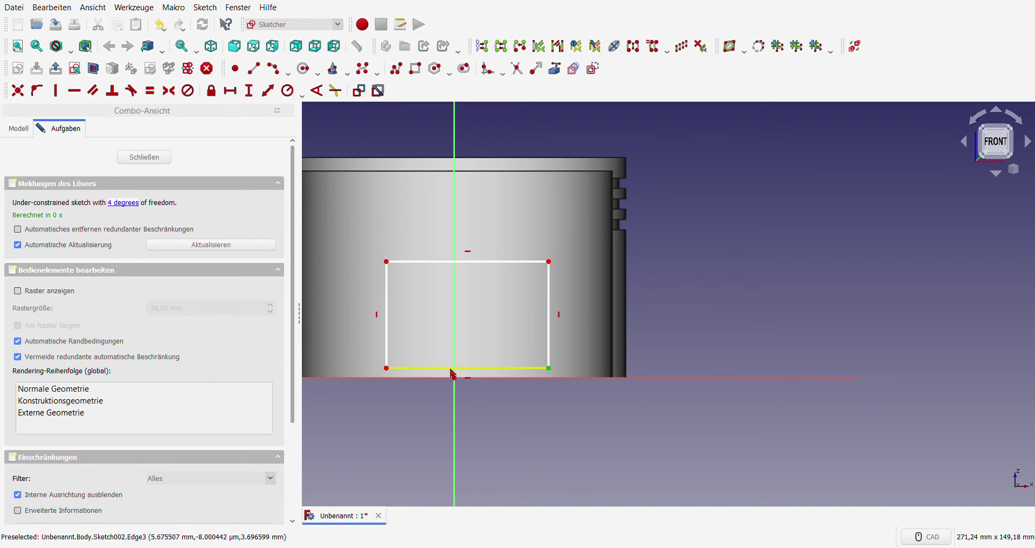
{"action": "left_click", "coordinate": [387, 369]}
{"action": "left_click", "coordinate": [455, 413]}
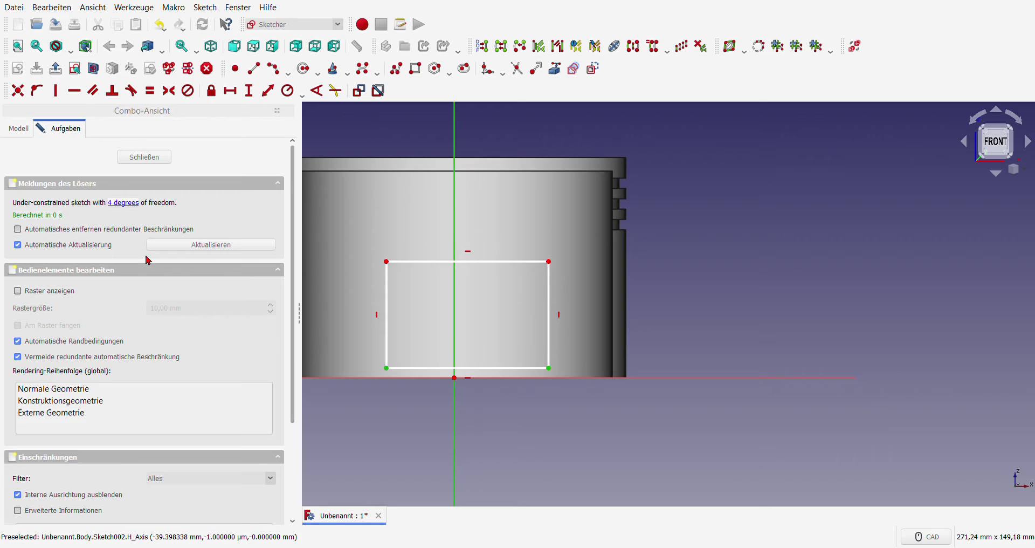
{"action": "left_click", "coordinate": [169, 91]}
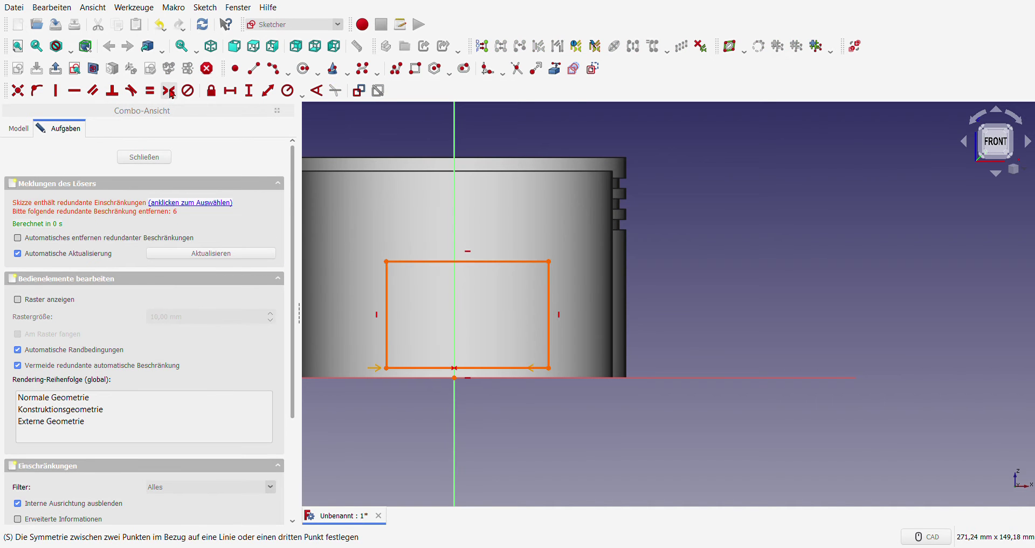
{"action": "scroll", "coordinate": [197, 380], "scroll_direction": "down", "scroll_amount": 3}
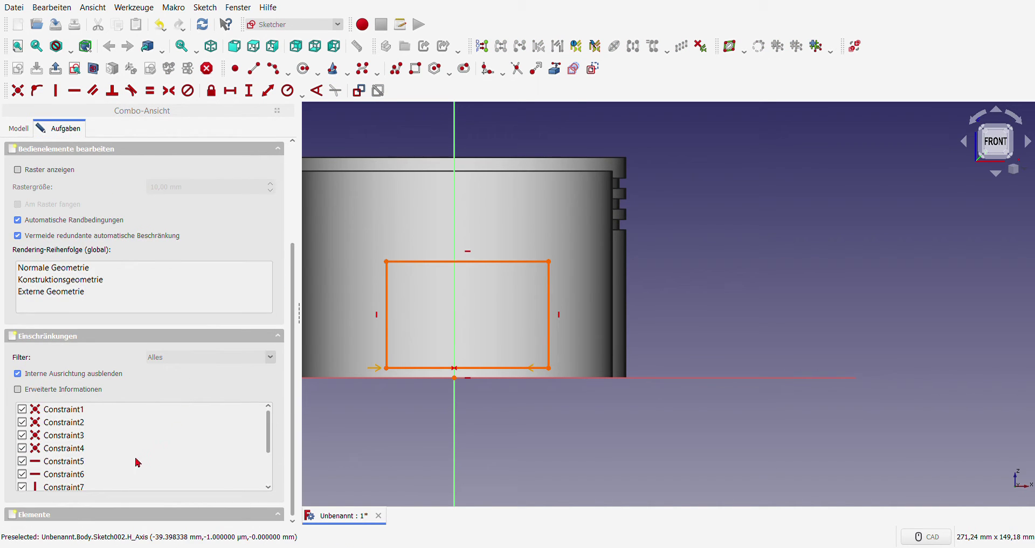
{"action": "left_click", "coordinate": [114, 477]}
{"action": "key", "text": "Delete"}
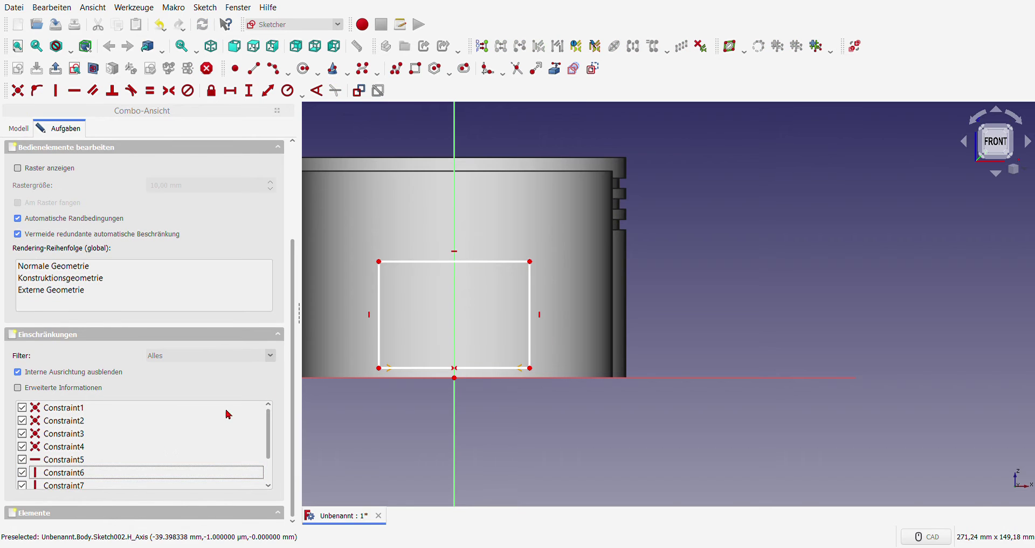
{"action": "left_click", "coordinate": [531, 372]}
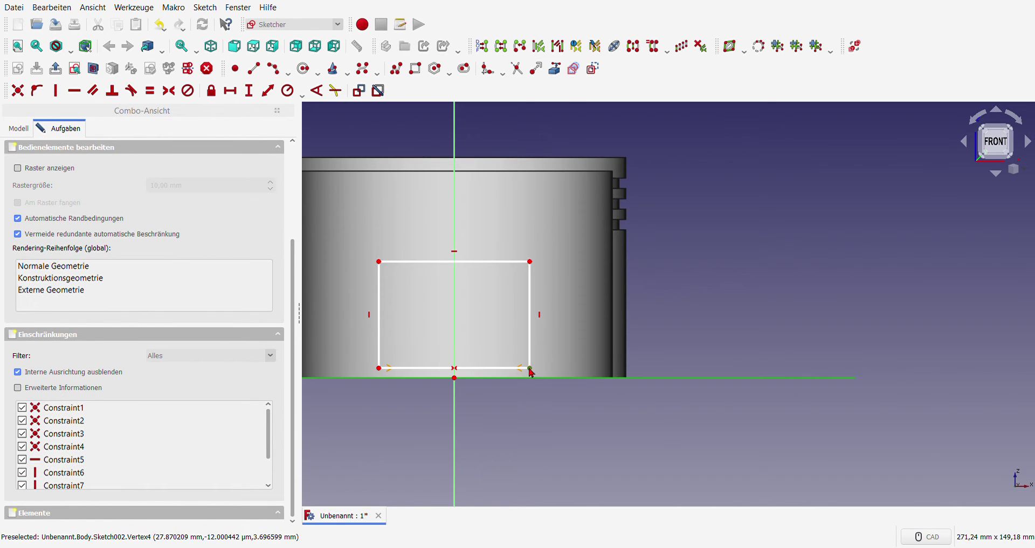
{"action": "left_click", "coordinate": [531, 372]}
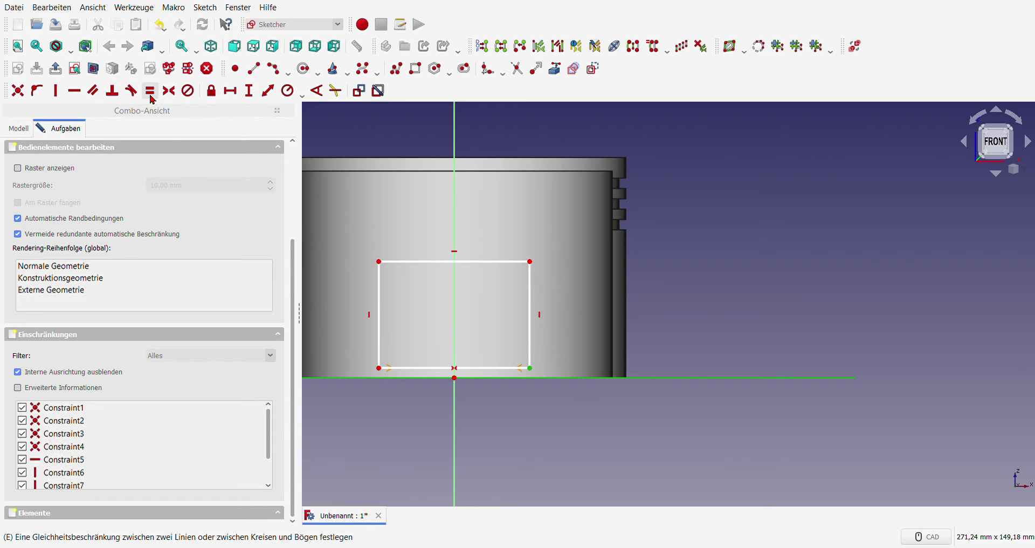
Put the rectangle's bottom edge on the horizontal axis and give its right side a 43.18 mm height.
{"action": "left_click", "coordinate": [36, 90]}
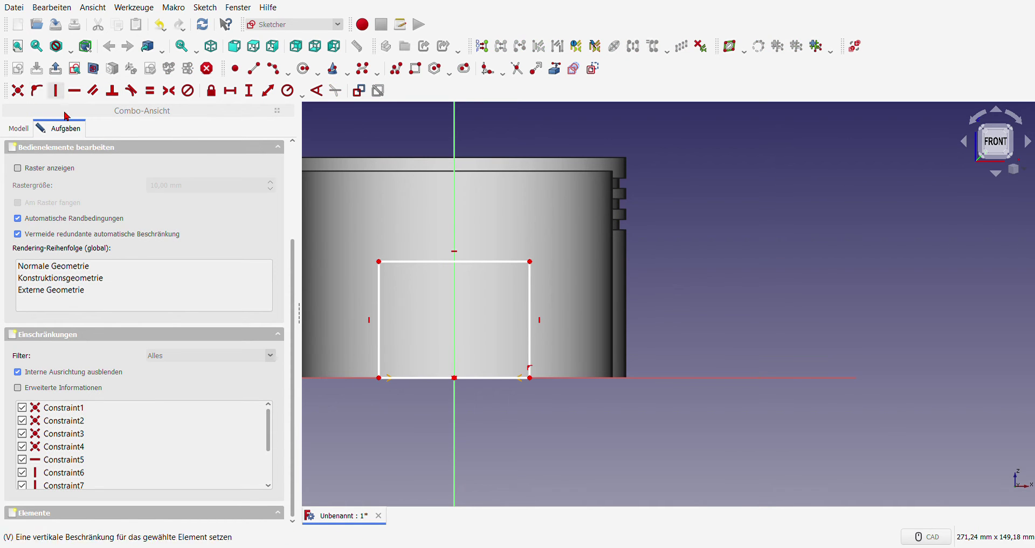
{"action": "scroll", "coordinate": [636, 378], "scroll_direction": "down", "scroll_amount": 3}
{"action": "scroll", "coordinate": [636, 377], "scroll_direction": "up", "scroll_amount": 2}
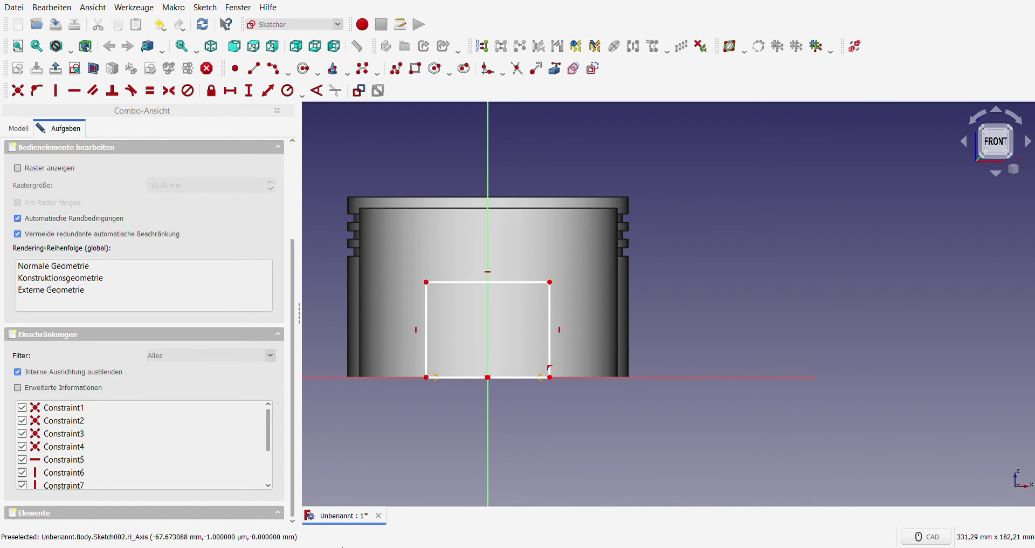
{"action": "left_click", "coordinate": [550, 322]}
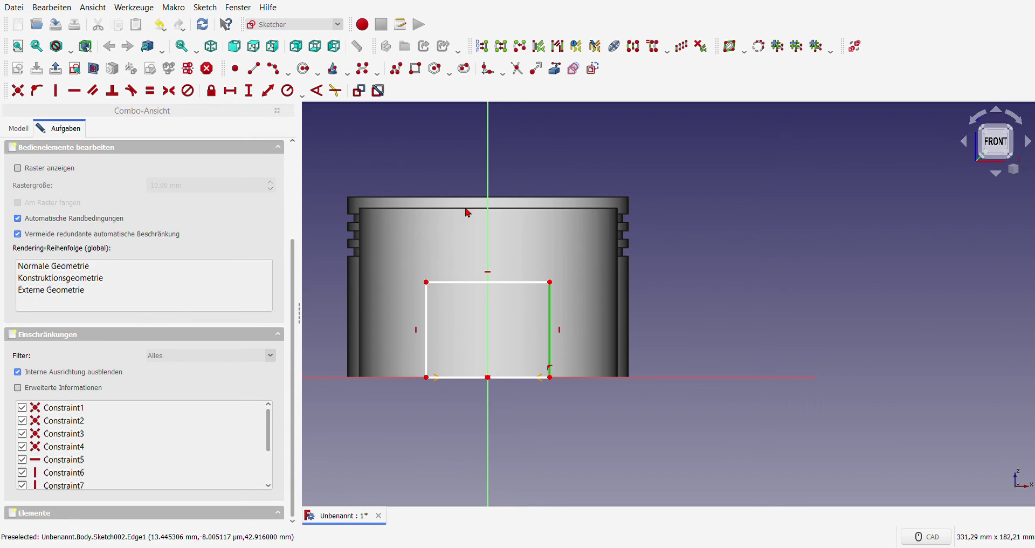
{"action": "left_click", "coordinate": [250, 90]}
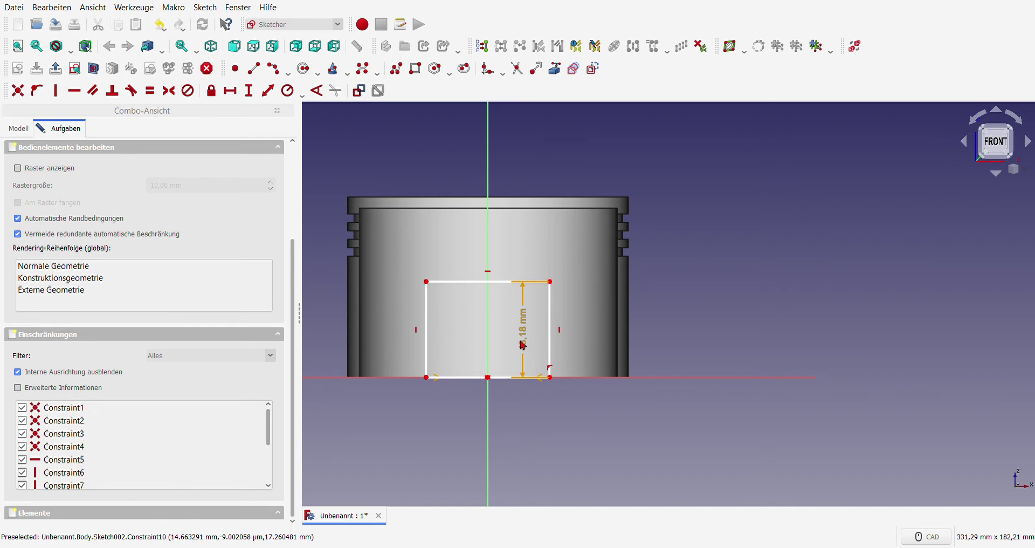
{"action": "left_click_drag", "start_coordinate": [526, 344], "coordinate": [590, 337]}
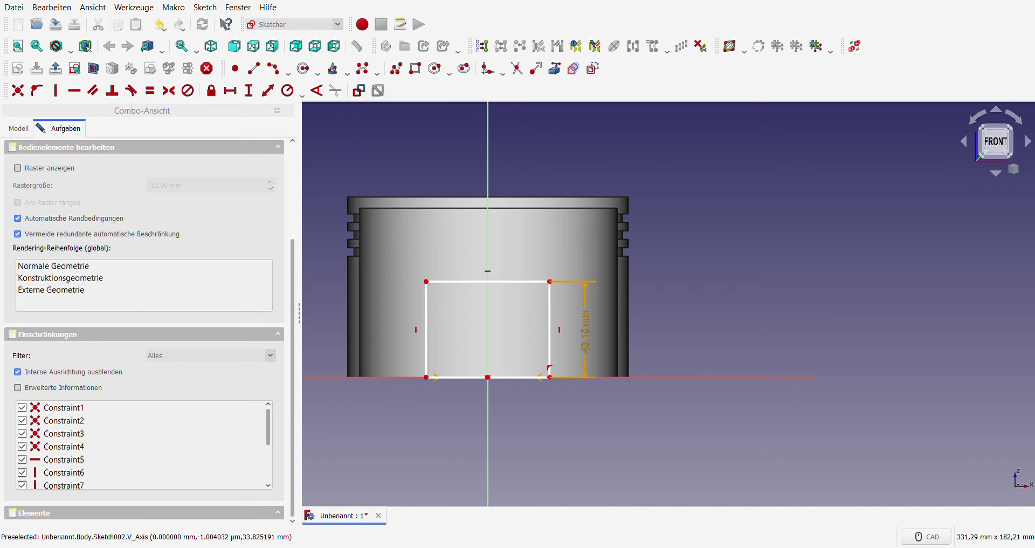
Dimension the rectangle's top edge to 76.2 mm wide and close the sketch.
{"action": "left_click", "coordinate": [512, 281]}
{"action": "left_click", "coordinate": [230, 90]}
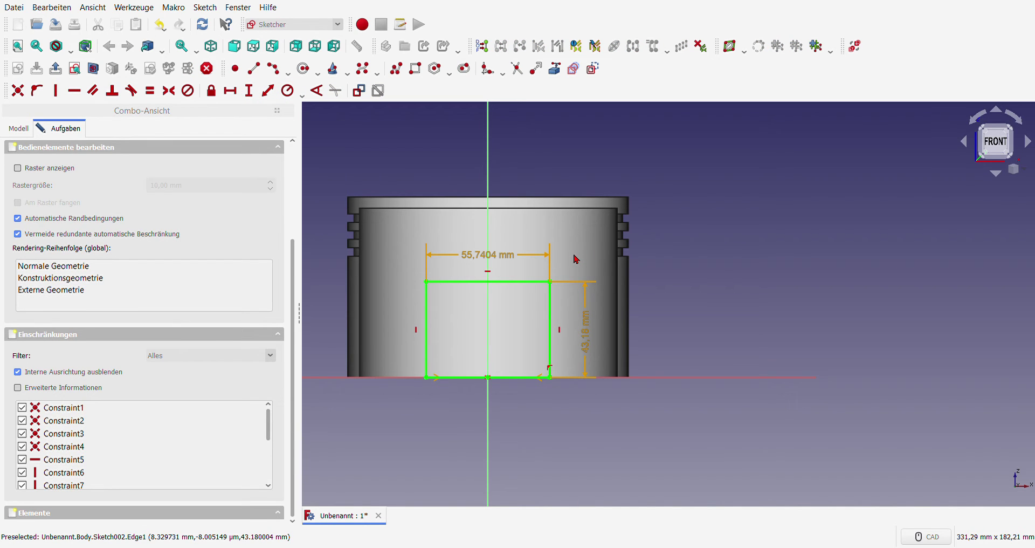
{"action": "double_click", "coordinate": [515, 265]}
{"action": "type", "text": "76.2"}
{"action": "key", "text": "Return"}
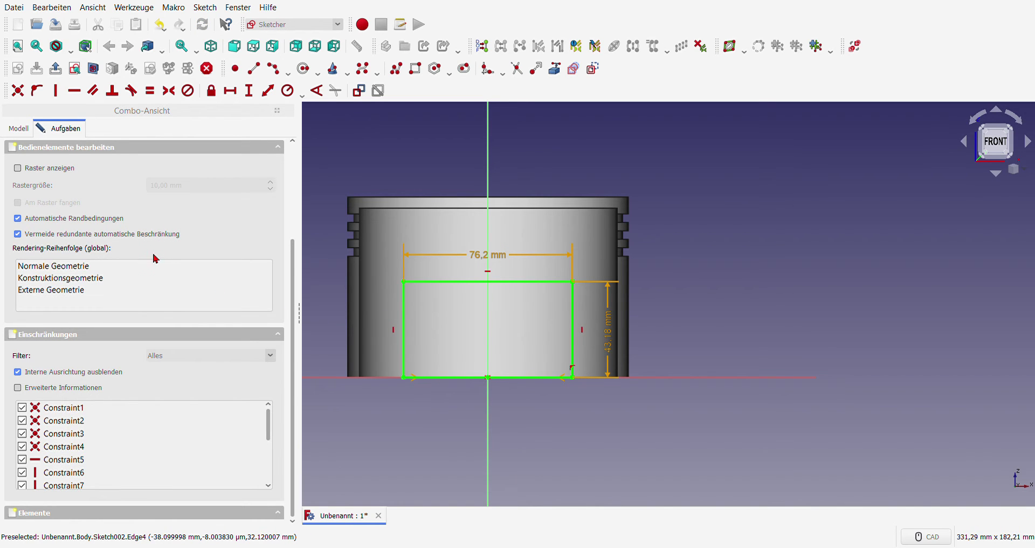
{"action": "scroll", "coordinate": [152, 257], "scroll_direction": "up", "scroll_amount": 3}
{"action": "left_click", "coordinate": [144, 157]}
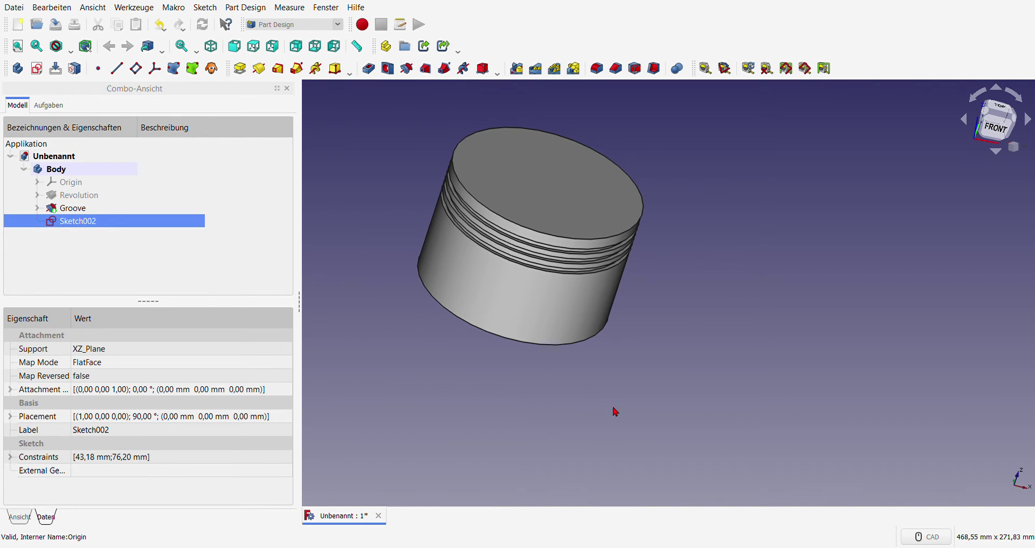
Pocket Sketch002 symmetric to plane with Through all type.
{"action": "middle_click_drag", "start_coordinate": [616, 412], "coordinate": [626, 283]}
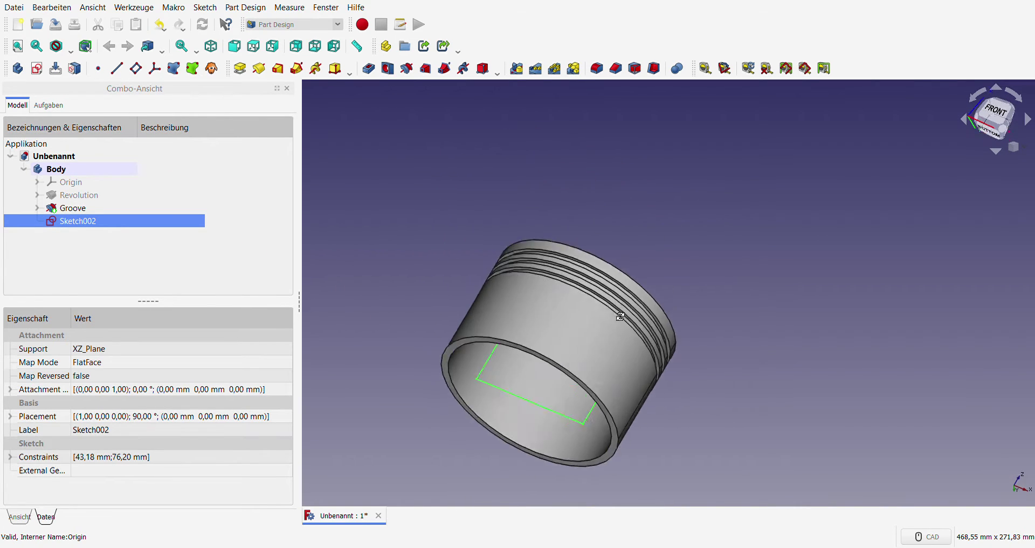
{"action": "left_click", "coordinate": [392, 257]}
{"action": "left_click", "coordinate": [73, 222]}
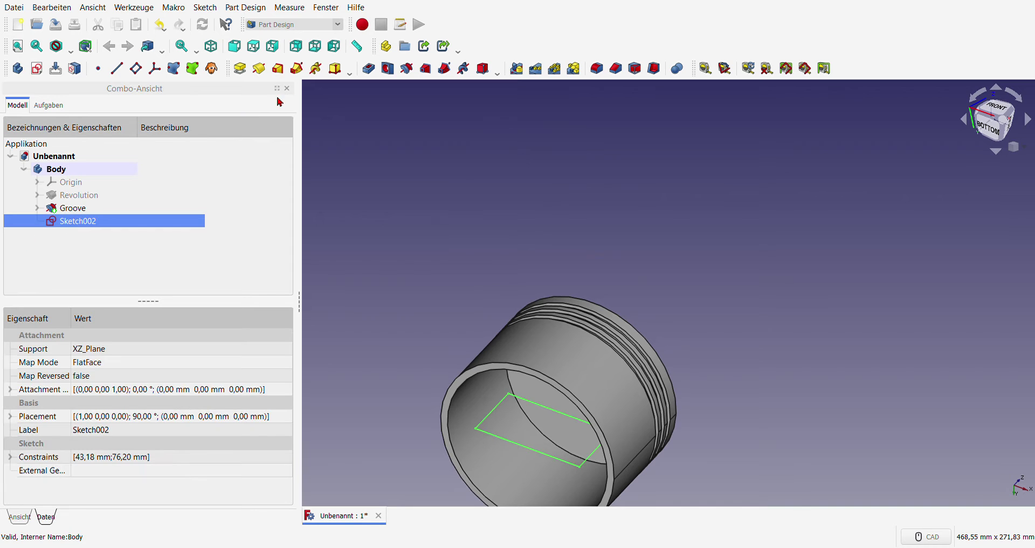
{"action": "left_click", "coordinate": [369, 69]}
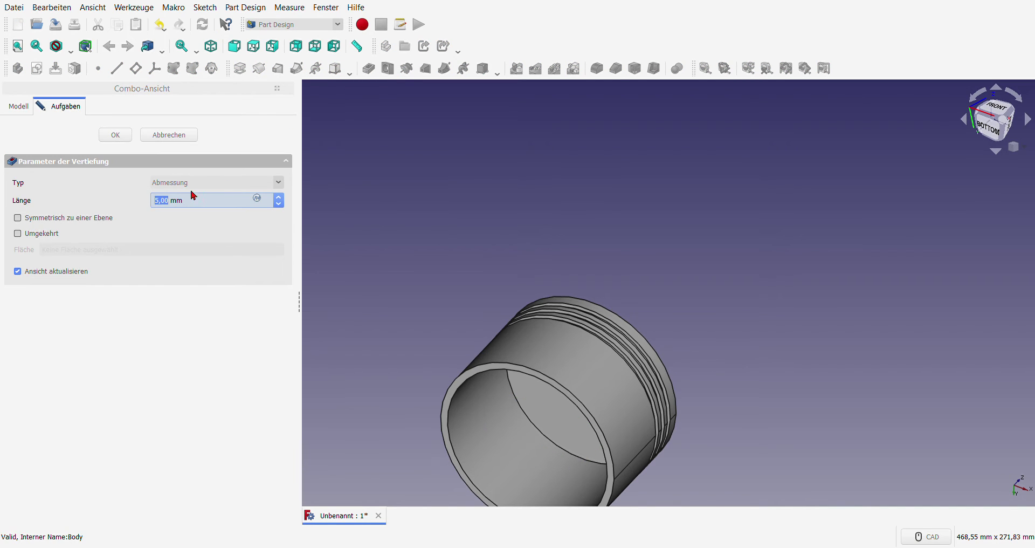
{"action": "left_click", "coordinate": [18, 219]}
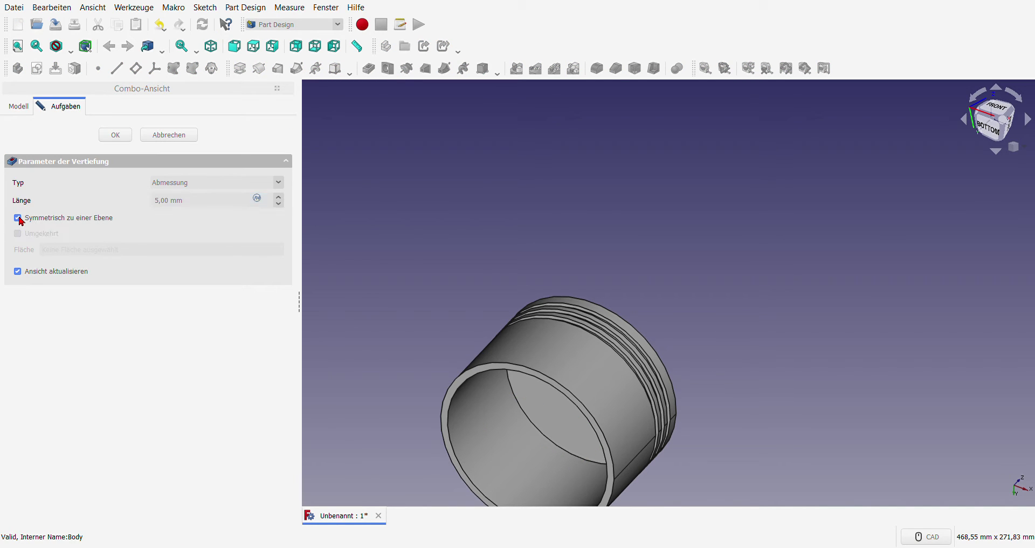
{"action": "left_click", "coordinate": [197, 209]}
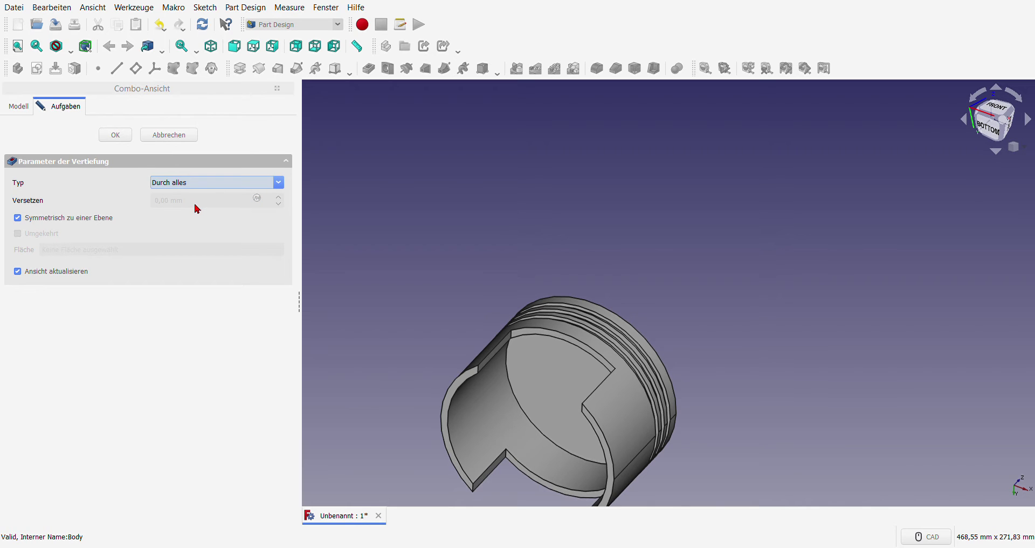
{"action": "left_click", "coordinate": [116, 138]}
Select the vertical corner edges of the skirt notch.
{"action": "scroll", "coordinate": [448, 228], "scroll_direction": "down", "scroll_amount": 2}
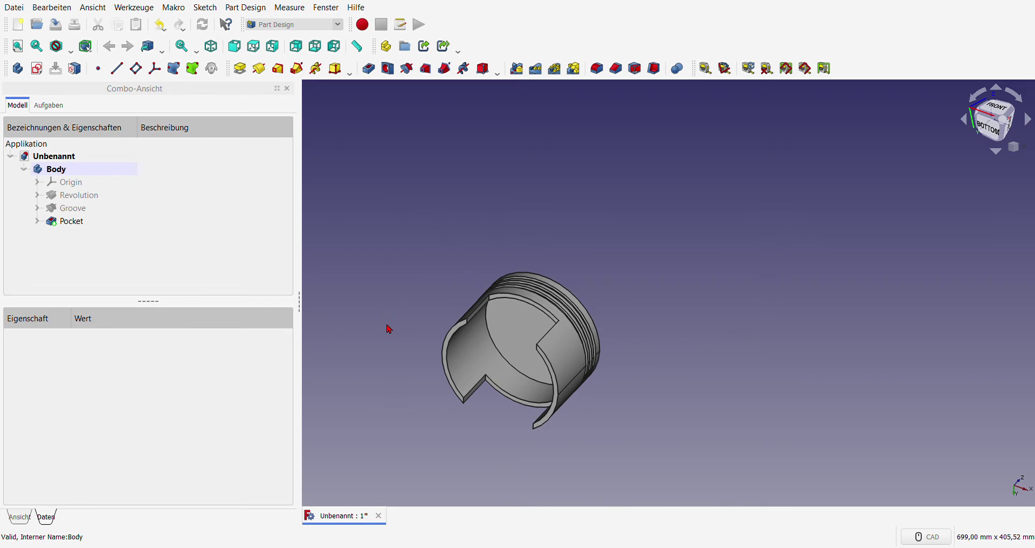
{"action": "scroll", "coordinate": [377, 367], "scroll_direction": "up", "scroll_amount": 1}
{"action": "scroll", "coordinate": [494, 434], "scroll_direction": "up", "scroll_amount": 3}
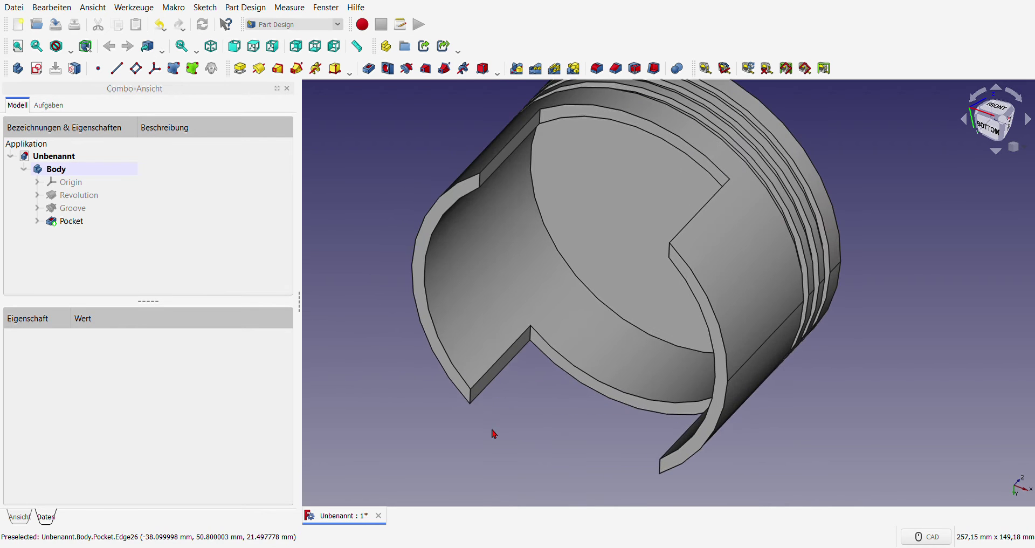
{"action": "left_click", "coordinate": [470, 397]}
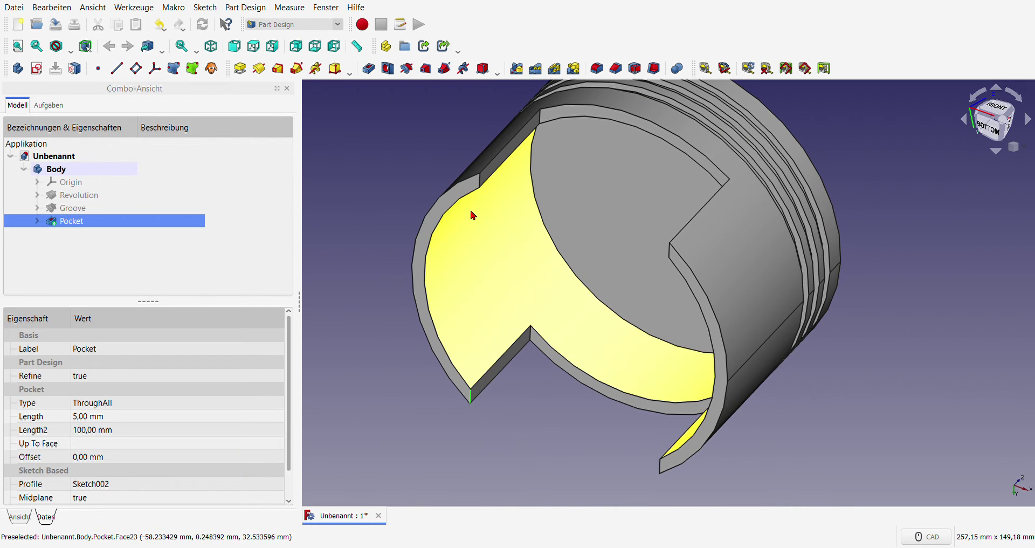
{"action": "left_click", "coordinate": [671, 251], "text": "ctrl"}
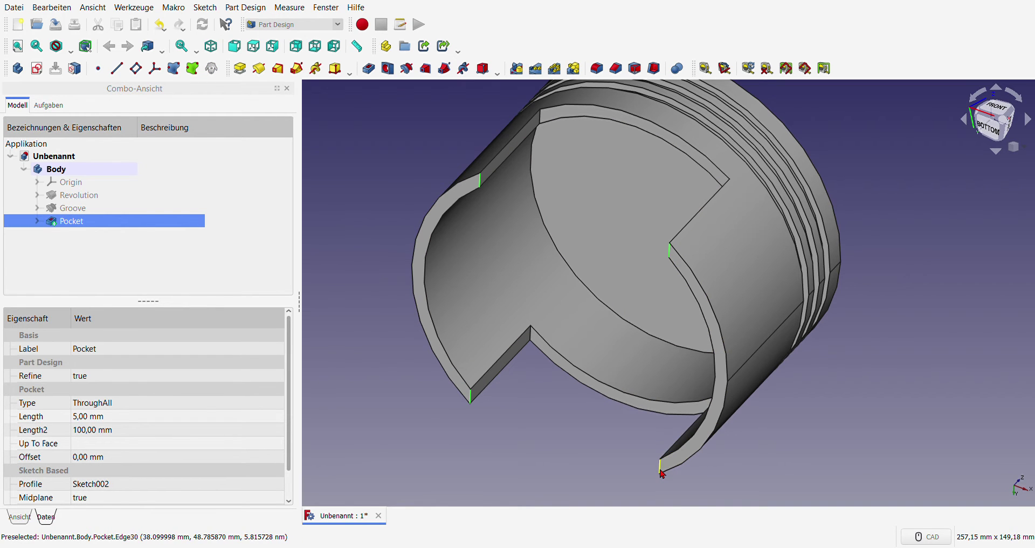
Fillet the selected notch edges, starting with a 10 mm radius.
{"action": "left_click", "coordinate": [597, 69]}
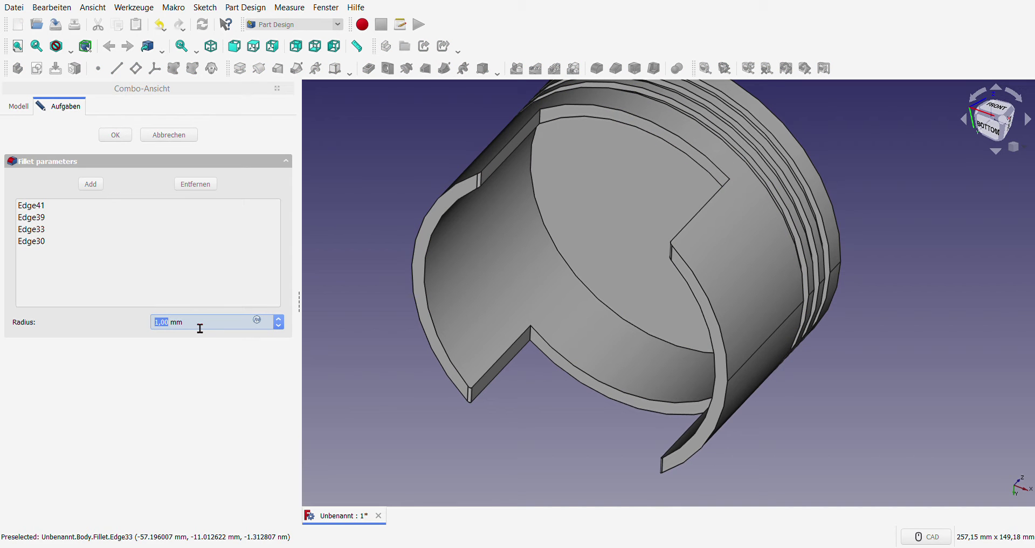
{"action": "type", "text": "1"}
{"action": "type", "text": "0"}
{"action": "key", "text": "Tab"}
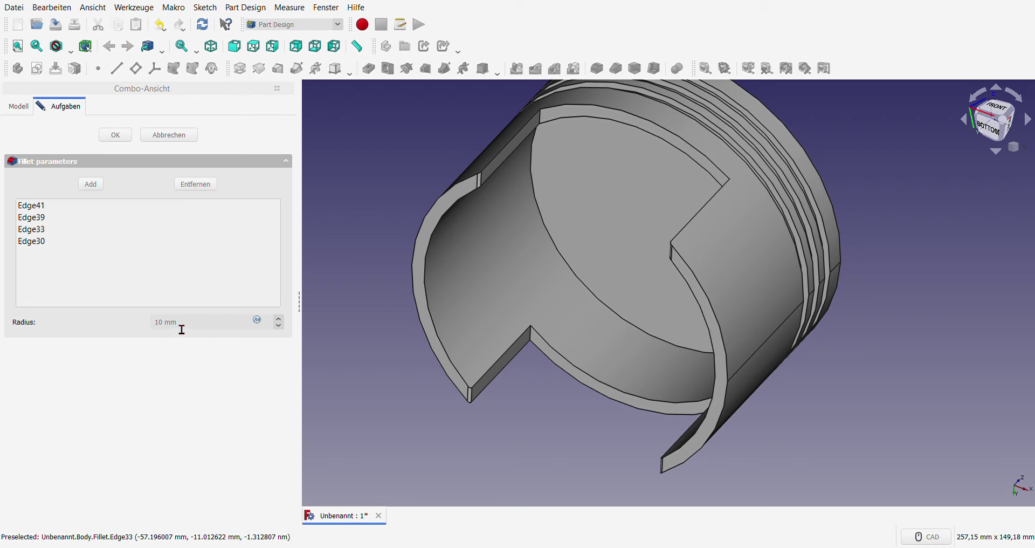
{"action": "scroll", "coordinate": [193, 327], "scroll_direction": "down", "scroll_amount": 1}
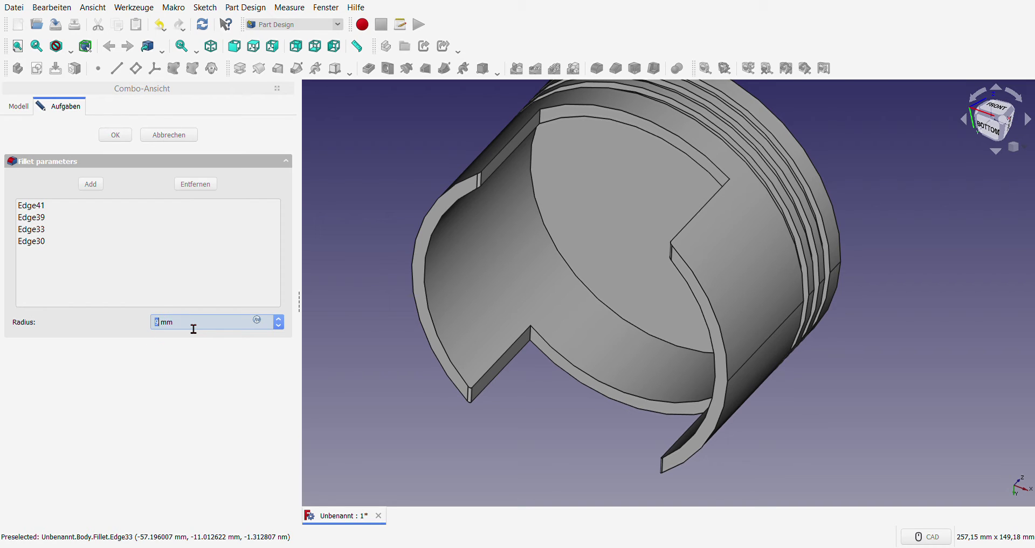
{"action": "scroll", "coordinate": [194, 328], "scroll_direction": "up", "scroll_amount": 1}
{"action": "scroll", "coordinate": [193, 328], "scroll_direction": "up", "scroll_amount": 2}
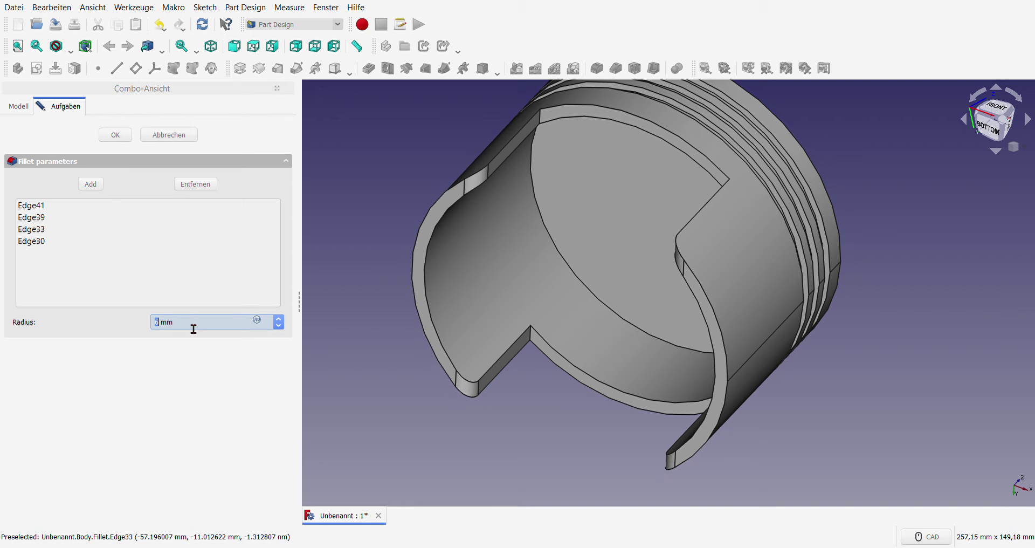
{"action": "scroll", "coordinate": [194, 328], "scroll_direction": "up", "scroll_amount": 1}
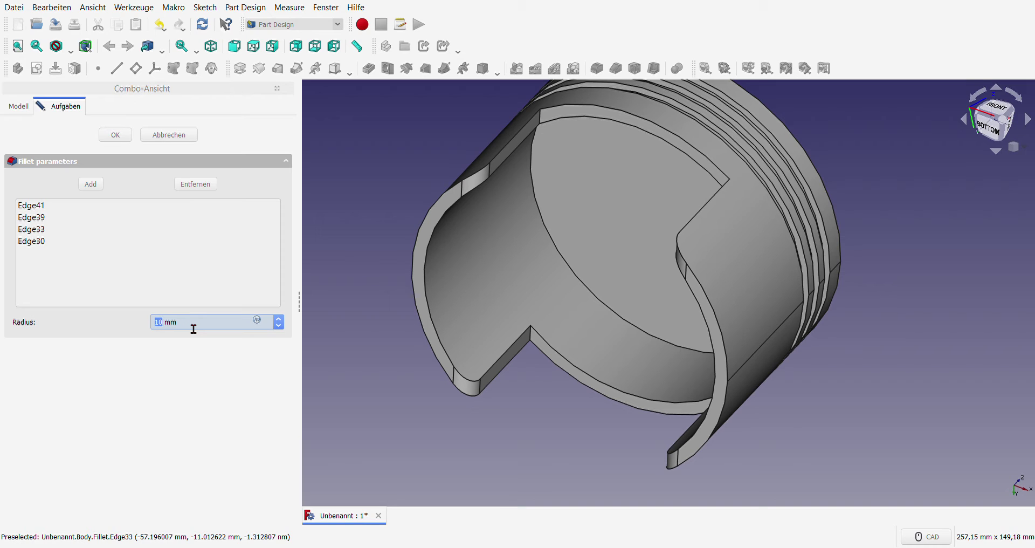
{"action": "left_click", "coordinate": [122, 137]}
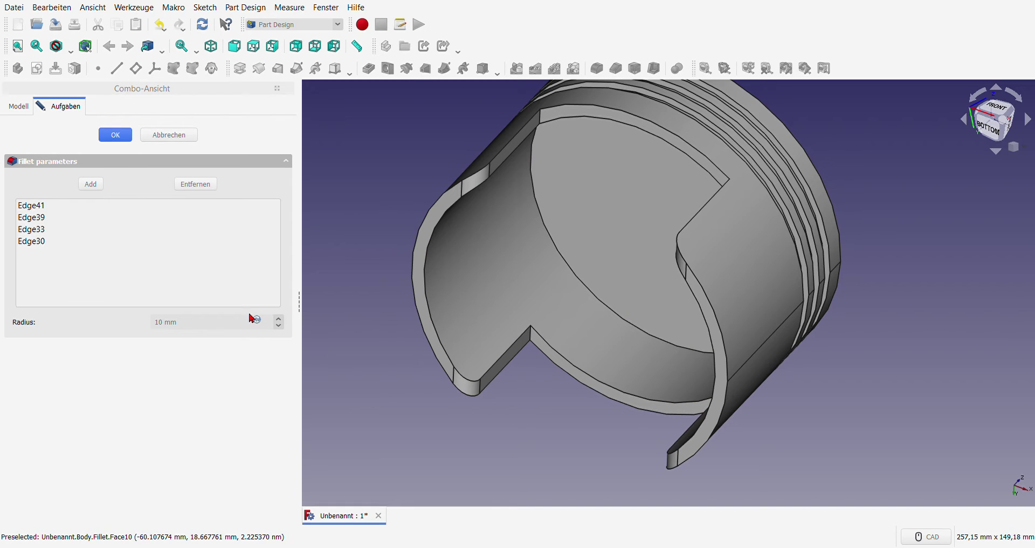
Reduce the fillet radius through 9 and 8 mm to a final 7 mm.
{"action": "left_click", "coordinate": [189, 323]}
{"action": "left_click", "coordinate": [119, 137]}
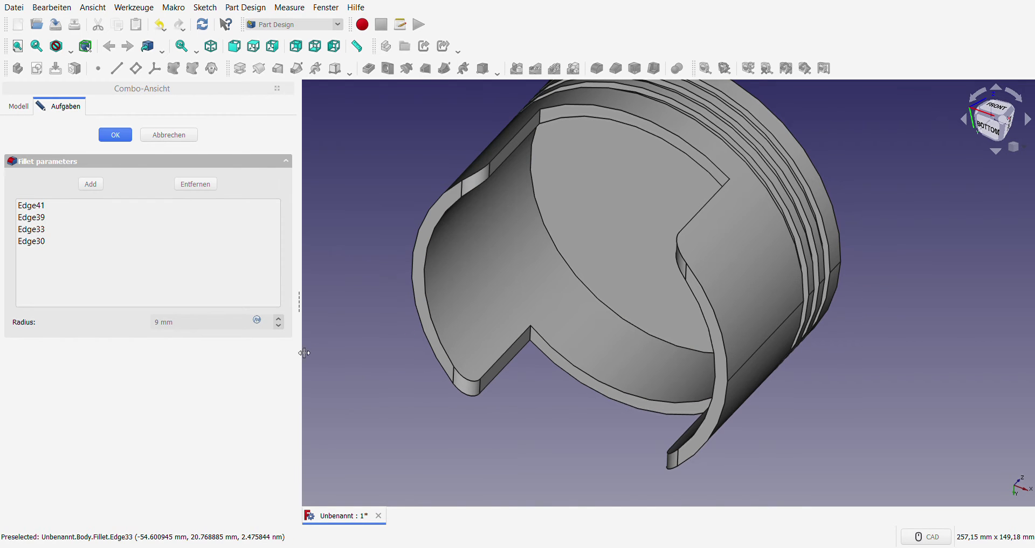
{"action": "left_click", "coordinate": [206, 329]}
{"action": "left_click", "coordinate": [120, 136]}
{"action": "type", "text": "8"}
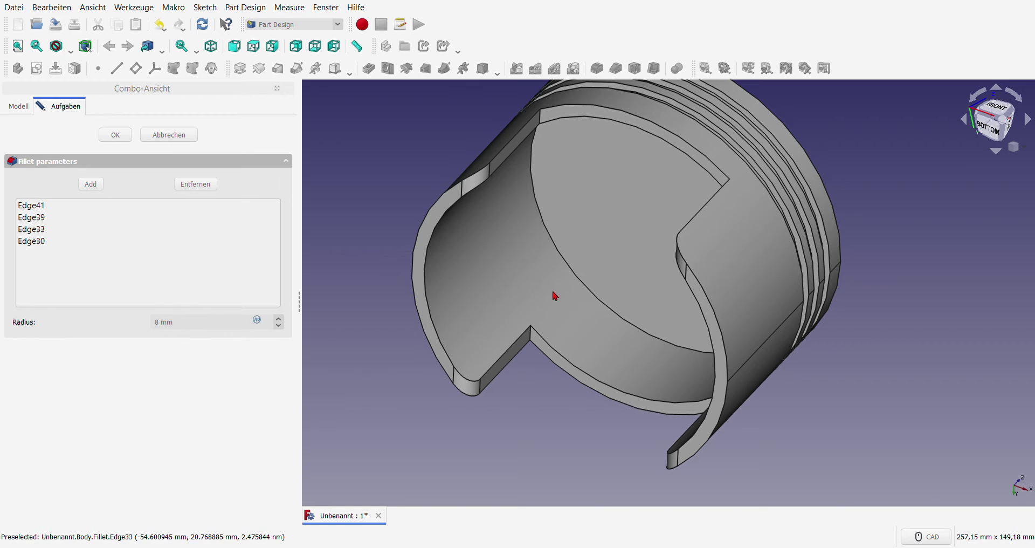
{"action": "scroll", "coordinate": [204, 329], "scroll_direction": "down", "scroll_amount": 1}
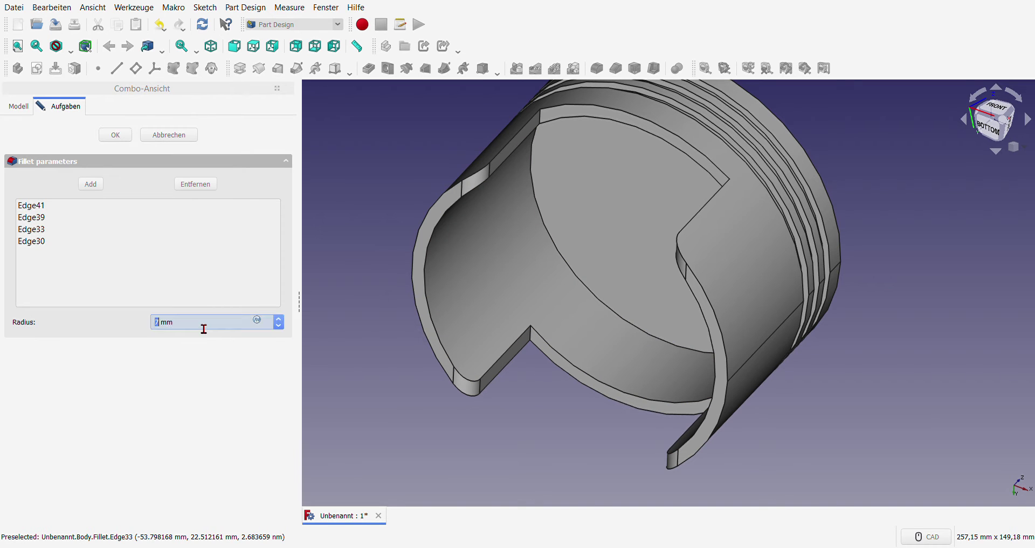
{"action": "left_click", "coordinate": [117, 135]}
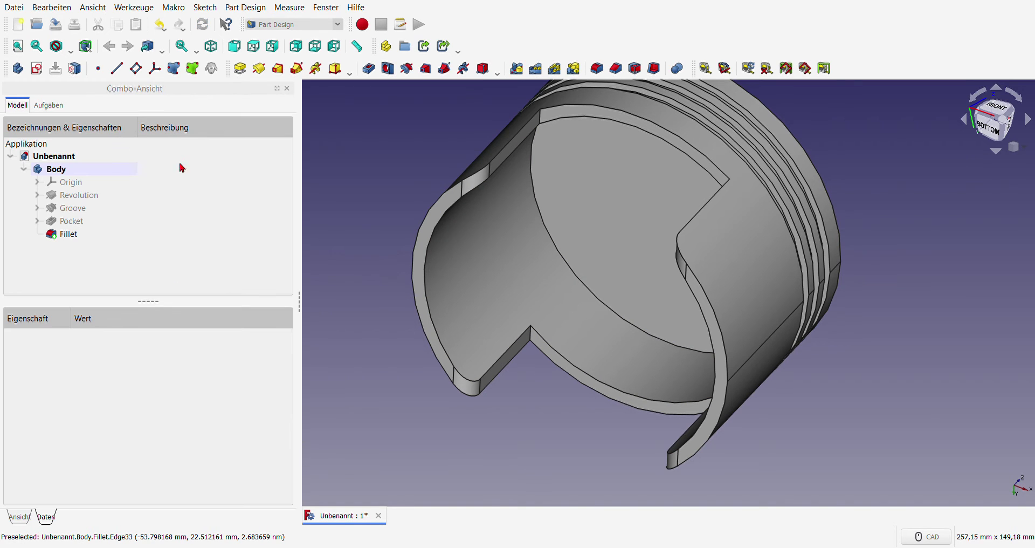
Zoom in on the pocket-corner fillets and select one to see its 7 mm Fillet properties.
{"action": "scroll", "coordinate": [393, 347], "scroll_direction": "down", "scroll_amount": 3}
{"action": "scroll", "coordinate": [446, 225], "scroll_direction": "up", "scroll_amount": 2}
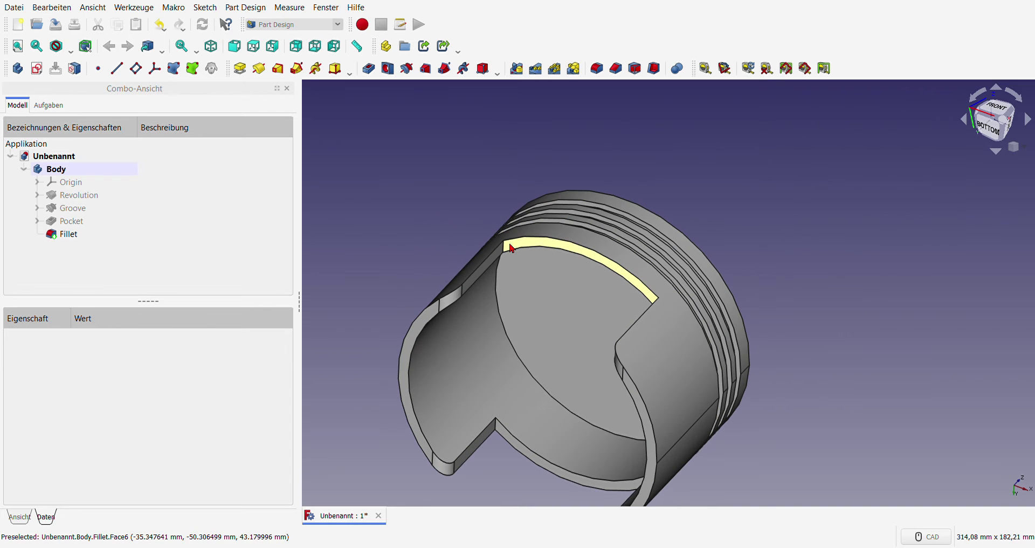
{"action": "scroll", "coordinate": [507, 247], "scroll_direction": "up", "scroll_amount": 5}
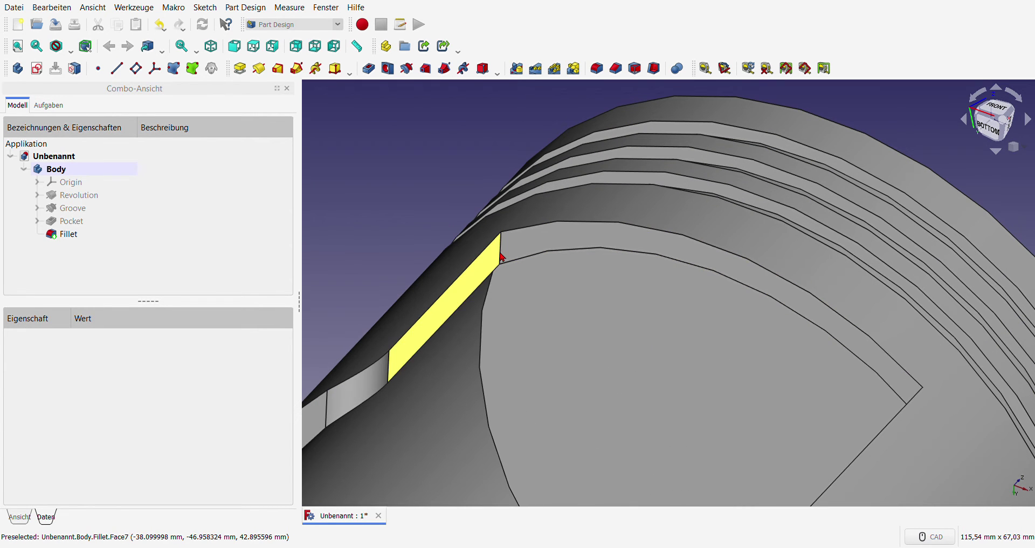
{"action": "scroll", "coordinate": [502, 255], "scroll_direction": "up", "scroll_amount": 5}
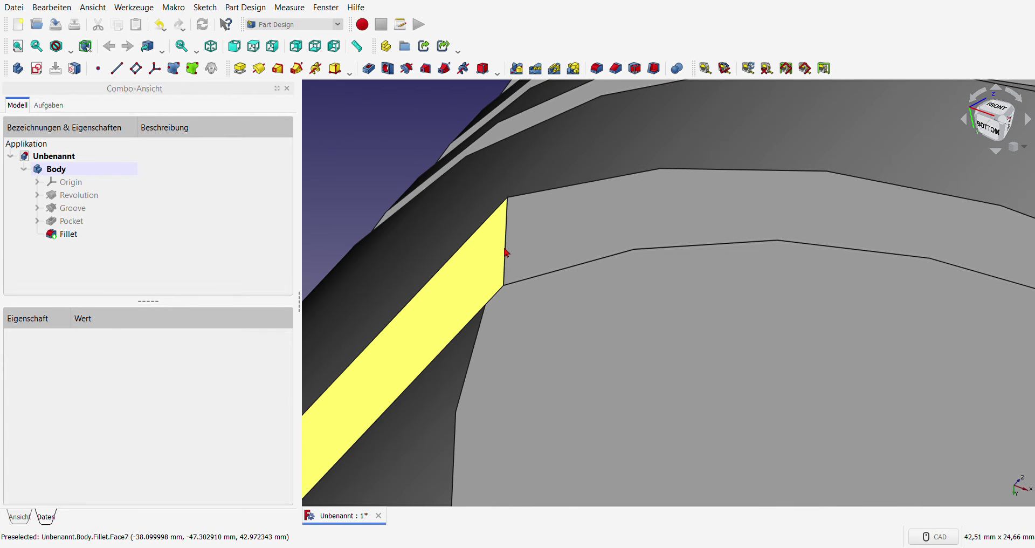
{"action": "left_click", "coordinate": [512, 254]}
Zoom back out and show the whole part from the bottom view.
{"action": "scroll", "coordinate": [608, 259], "scroll_direction": "down", "scroll_amount": 5}
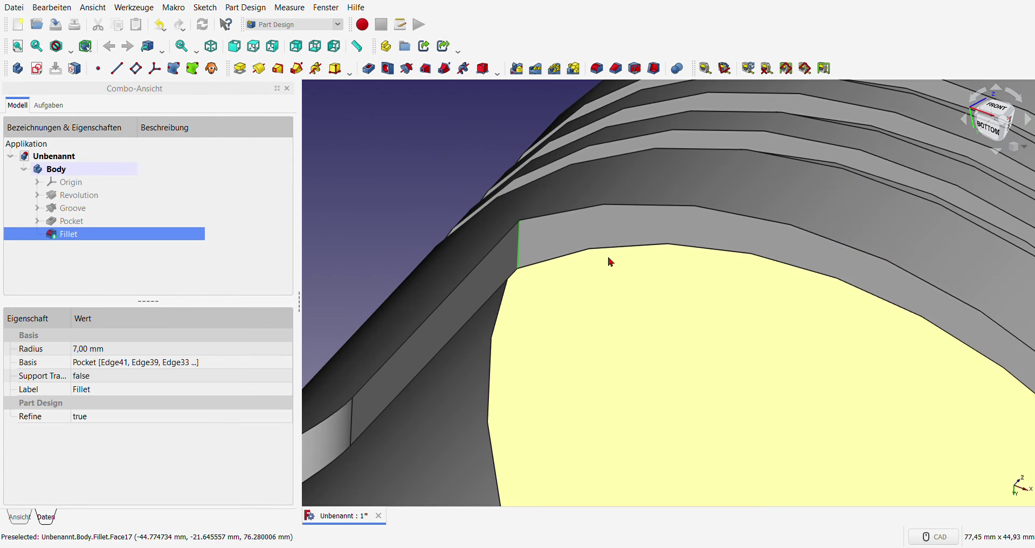
{"action": "scroll", "coordinate": [608, 259], "scroll_direction": "down", "scroll_amount": 4}
{"action": "scroll", "coordinate": [626, 351], "scroll_direction": "down", "scroll_amount": 4}
{"action": "scroll", "coordinate": [625, 352], "scroll_direction": "up", "scroll_amount": 6}
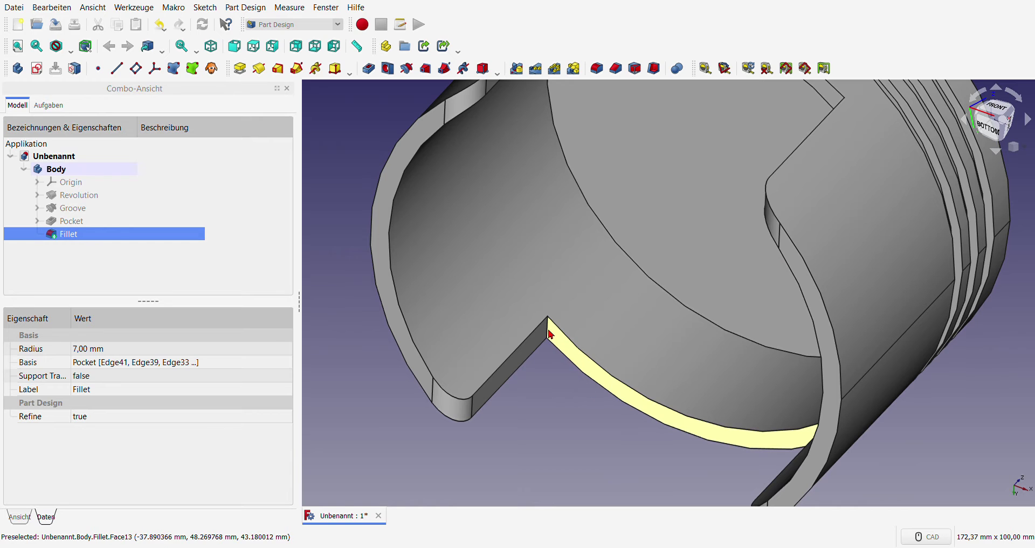
{"action": "scroll", "coordinate": [550, 334], "scroll_direction": "up", "scroll_amount": 4}
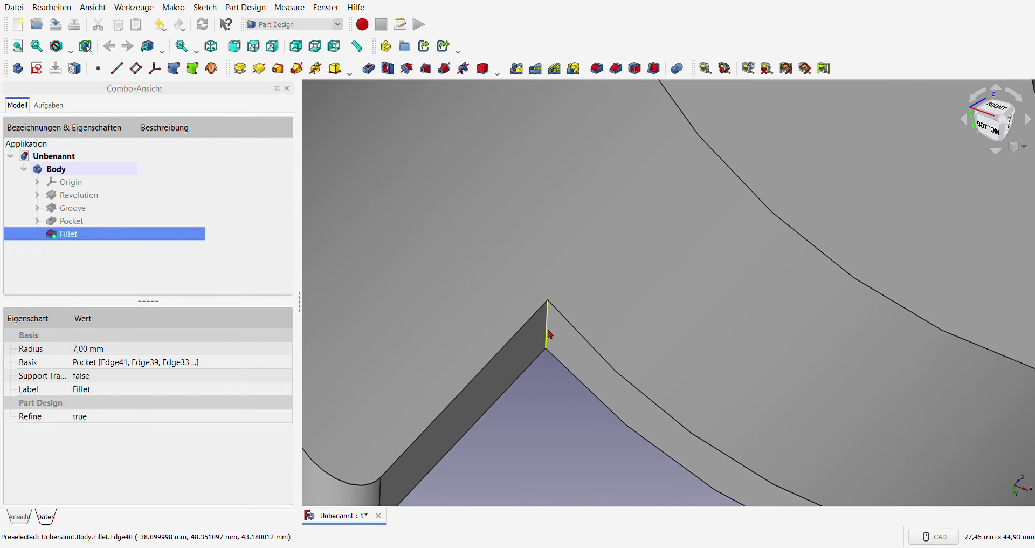
{"action": "scroll", "coordinate": [550, 334], "scroll_direction": "down", "scroll_amount": 1}
{"action": "scroll", "coordinate": [550, 335], "scroll_direction": "down", "scroll_amount": 4}
{"action": "scroll", "coordinate": [543, 407], "scroll_direction": "down", "scroll_amount": 3}
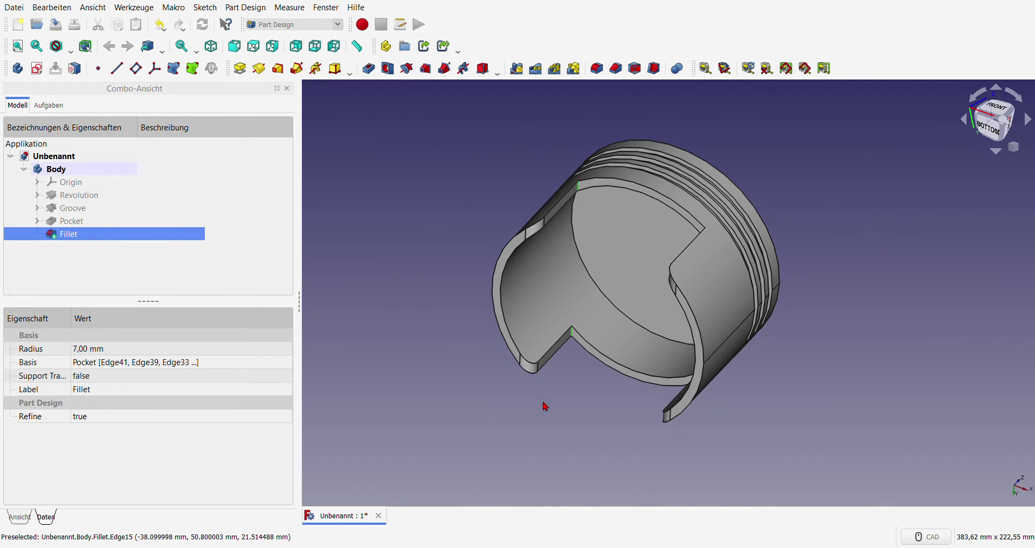
{"action": "key", "text": "5"}
{"action": "scroll", "coordinate": [518, 332], "scroll_direction": "up", "scroll_amount": 3}
{"action": "scroll", "coordinate": [490, 339], "scroll_direction": "up", "scroll_amount": 2}
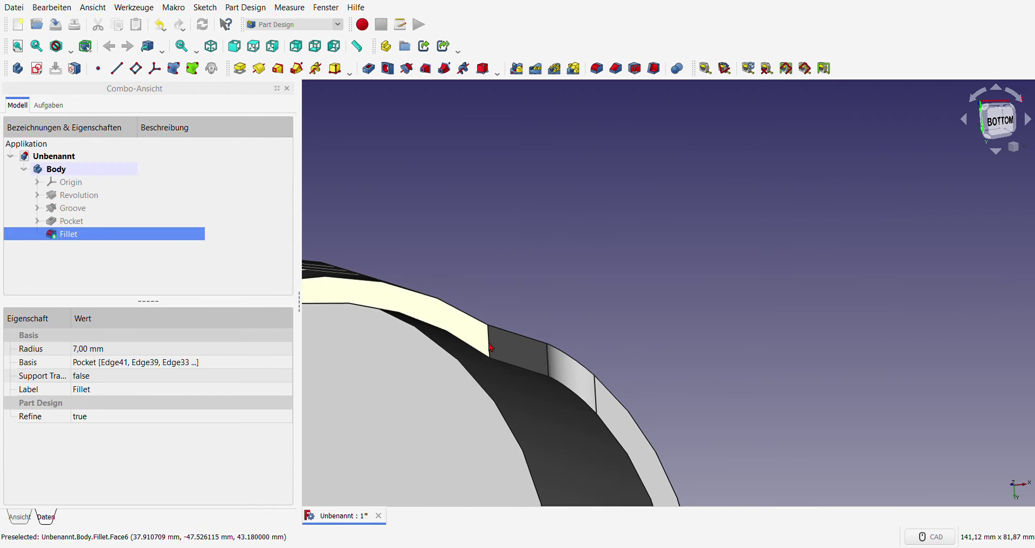
{"action": "scroll", "coordinate": [491, 348], "scroll_direction": "up", "scroll_amount": 5}
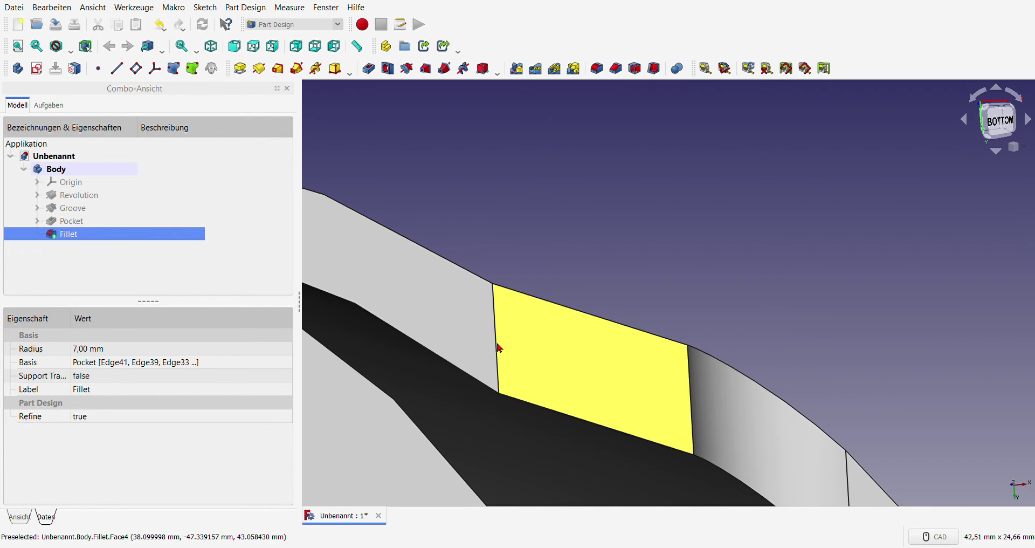
{"action": "scroll", "coordinate": [493, 210], "scroll_direction": "down", "scroll_amount": 3}
{"action": "scroll", "coordinate": [529, 231], "scroll_direction": "down", "scroll_amount": 3}
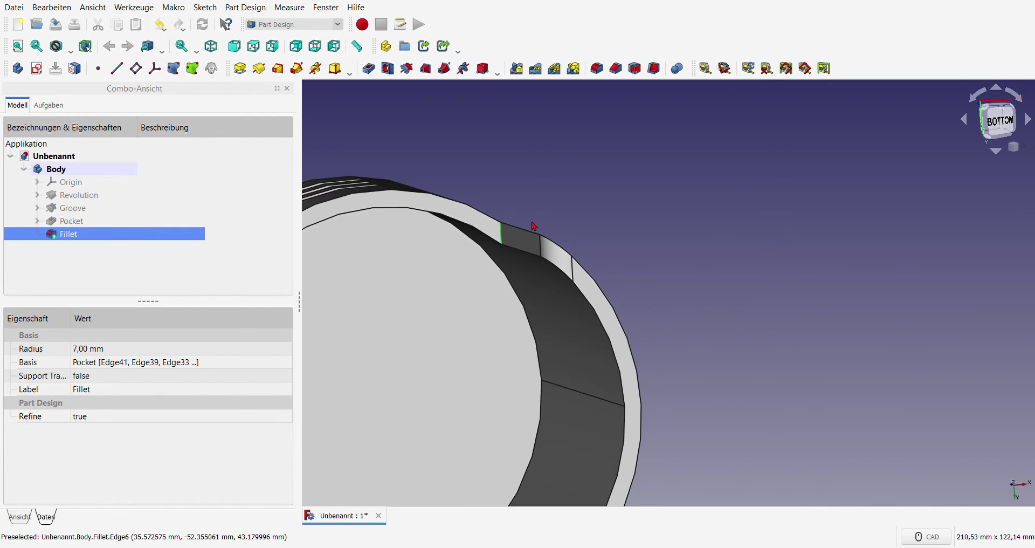
{"action": "scroll", "coordinate": [526, 433], "scroll_direction": "down", "scroll_amount": 2}
{"action": "scroll", "coordinate": [526, 433], "scroll_direction": "up", "scroll_amount": 5}
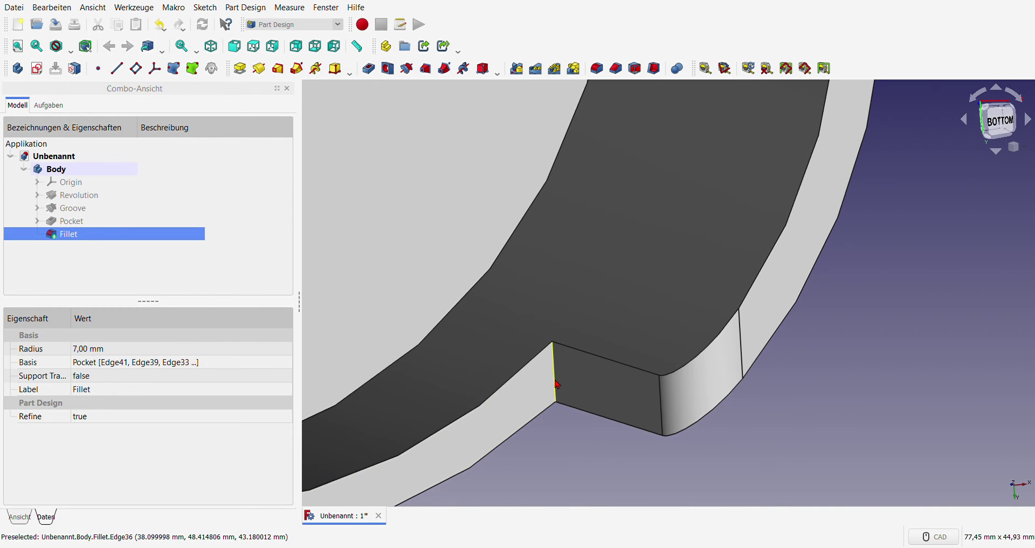
{"action": "scroll", "coordinate": [557, 385], "scroll_direction": "down", "scroll_amount": 5}
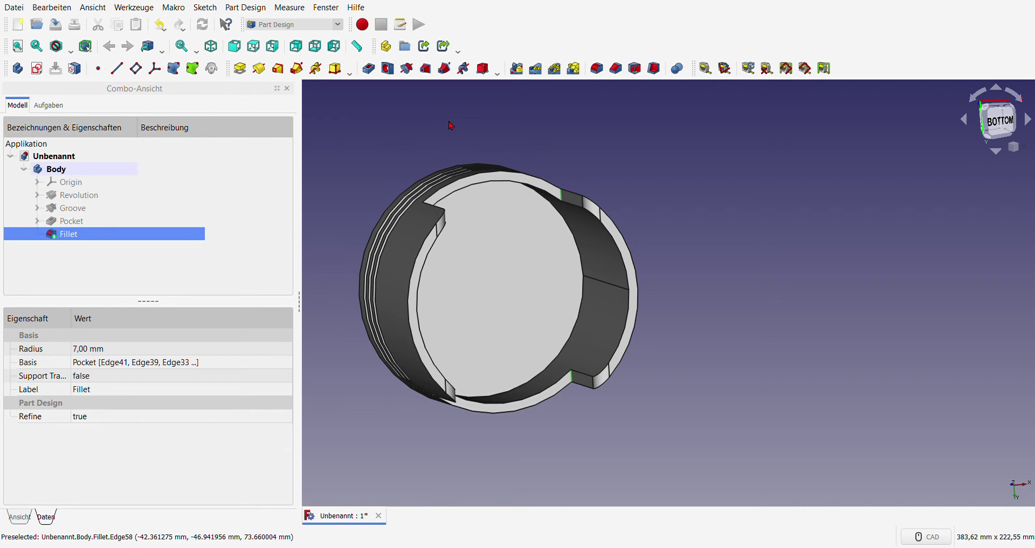
{"action": "left_click", "coordinate": [597, 69]}
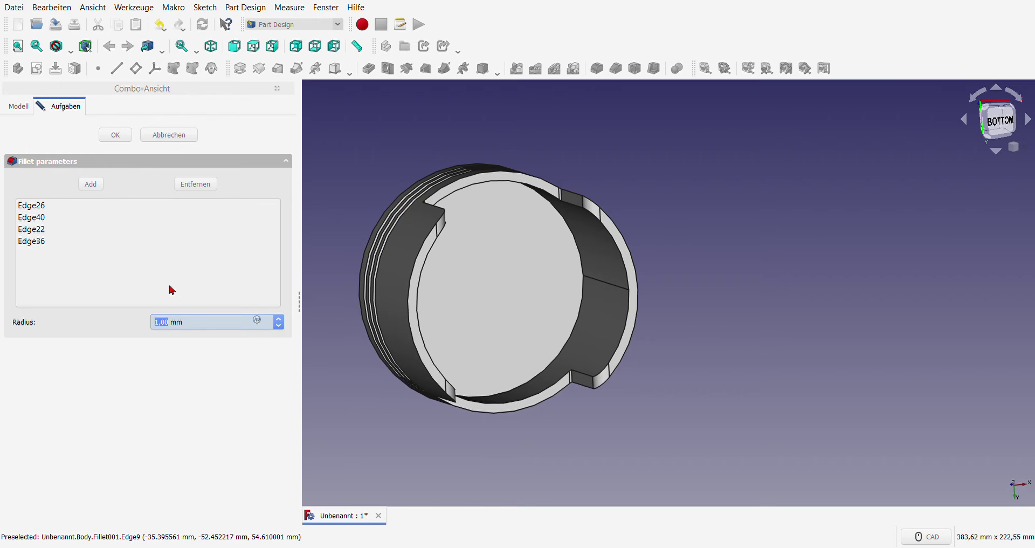
{"action": "type", "text": "28"}
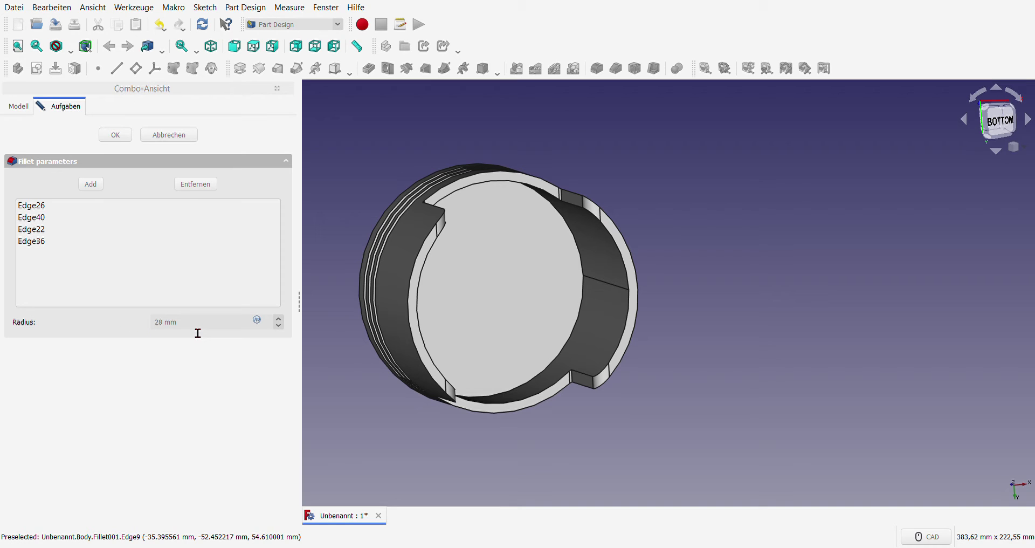
{"action": "scroll", "coordinate": [197, 333], "scroll_direction": "down", "scroll_amount": 1}
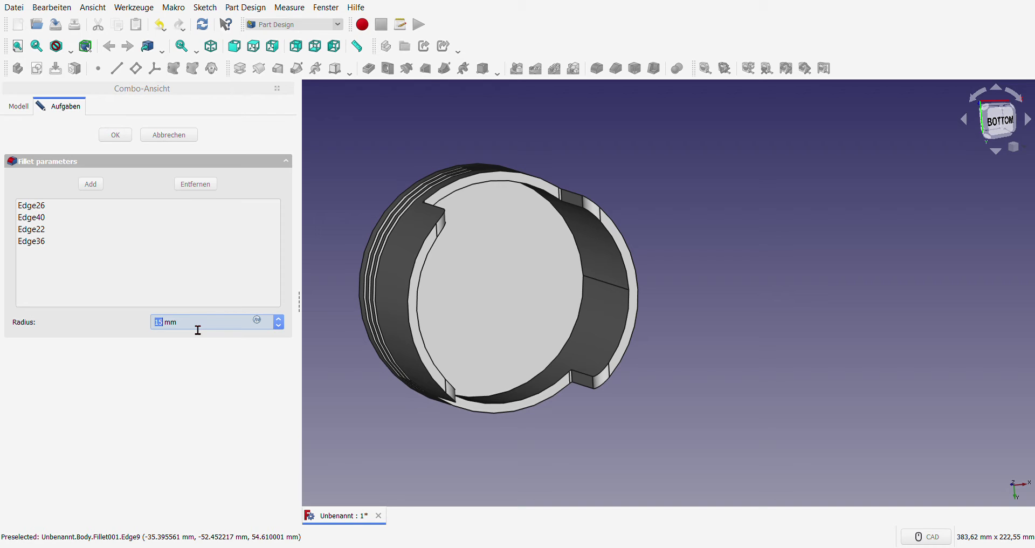
{"action": "scroll", "coordinate": [198, 330], "scroll_direction": "down", "scroll_amount": 2}
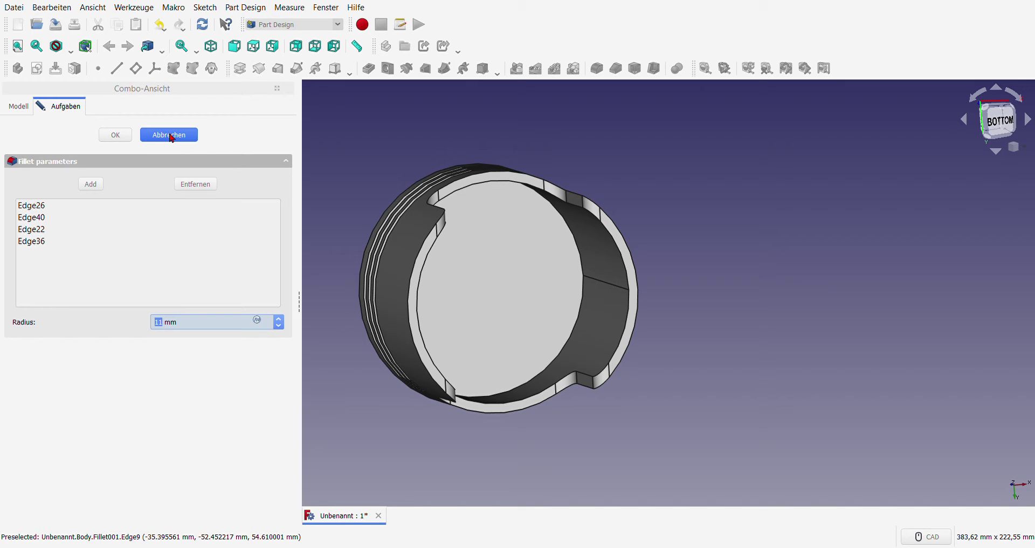
{"action": "left_click", "coordinate": [172, 135]}
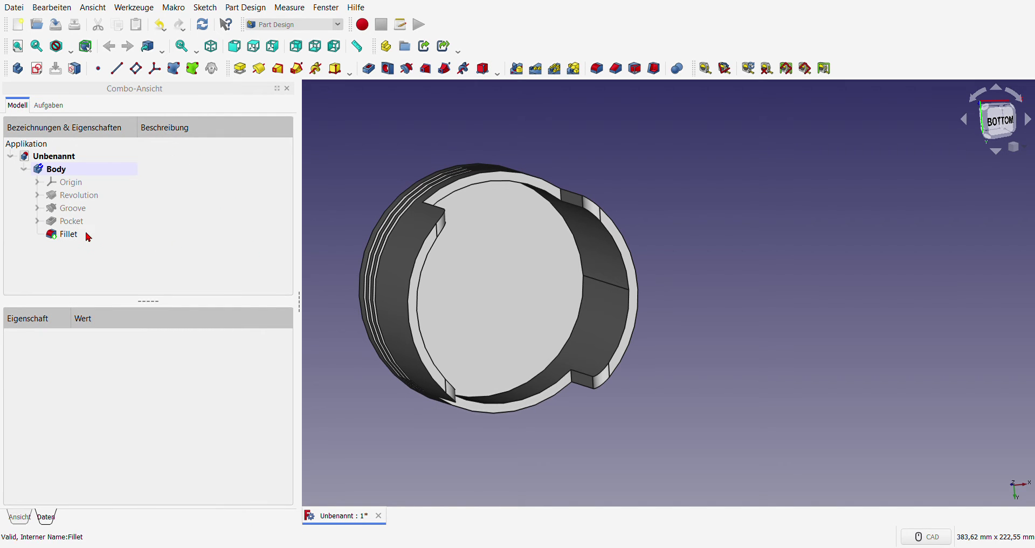
Delete the Fillet from the body and reopen the Pocket's 76.2 mm-wide Sketch002 in Sketcher.
{"action": "left_click", "coordinate": [76, 235]}
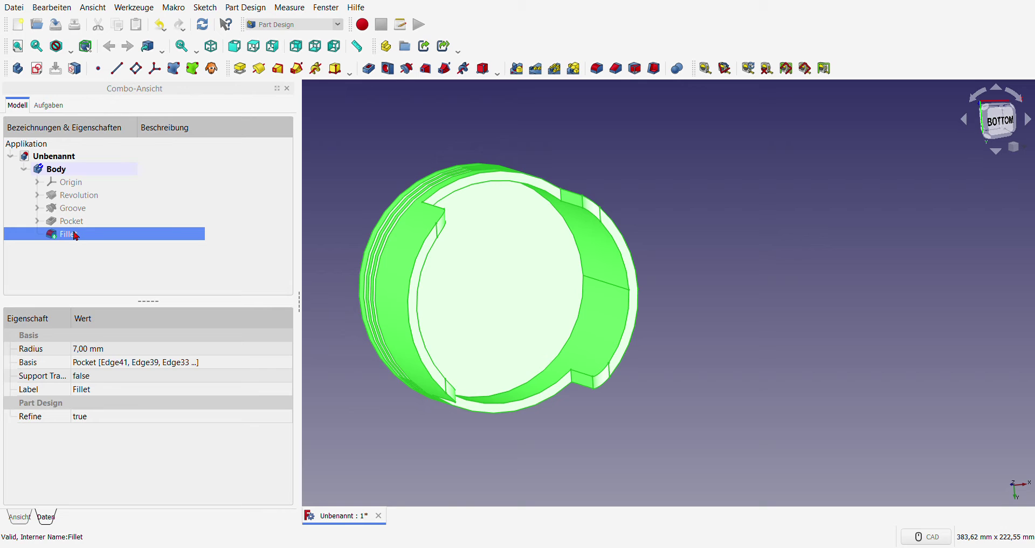
{"action": "key", "text": "Delete"}
{"action": "left_click", "coordinate": [37, 222]}
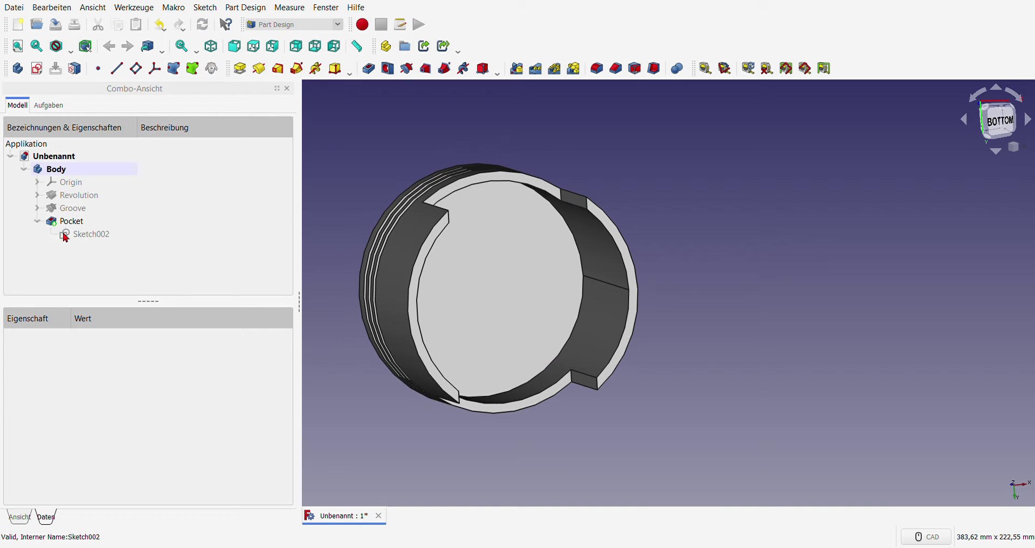
{"action": "double_click", "coordinate": [89, 236]}
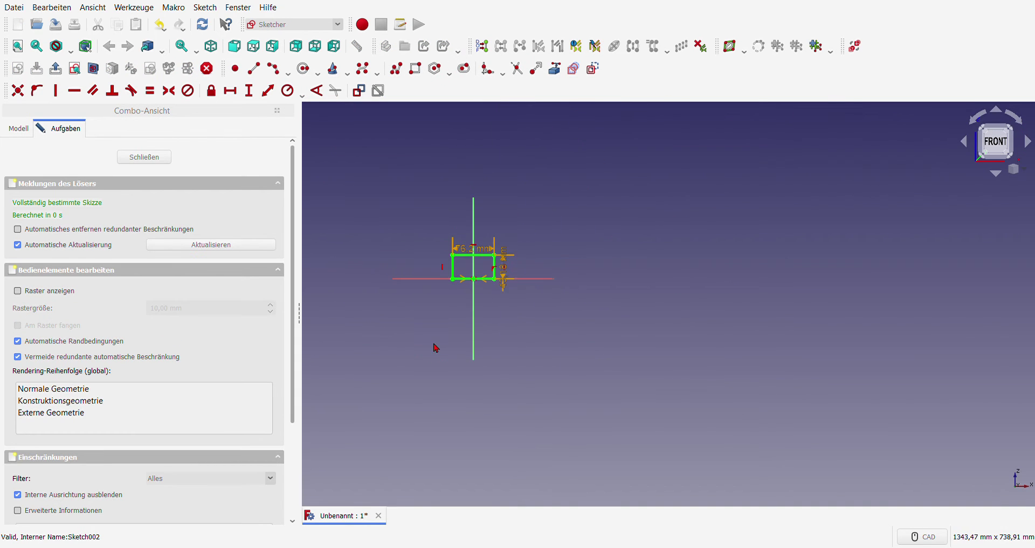
{"action": "scroll", "coordinate": [356, 373], "scroll_direction": "up", "scroll_amount": 4}
{"action": "scroll", "coordinate": [545, 339], "scroll_direction": "down", "scroll_amount": 2}
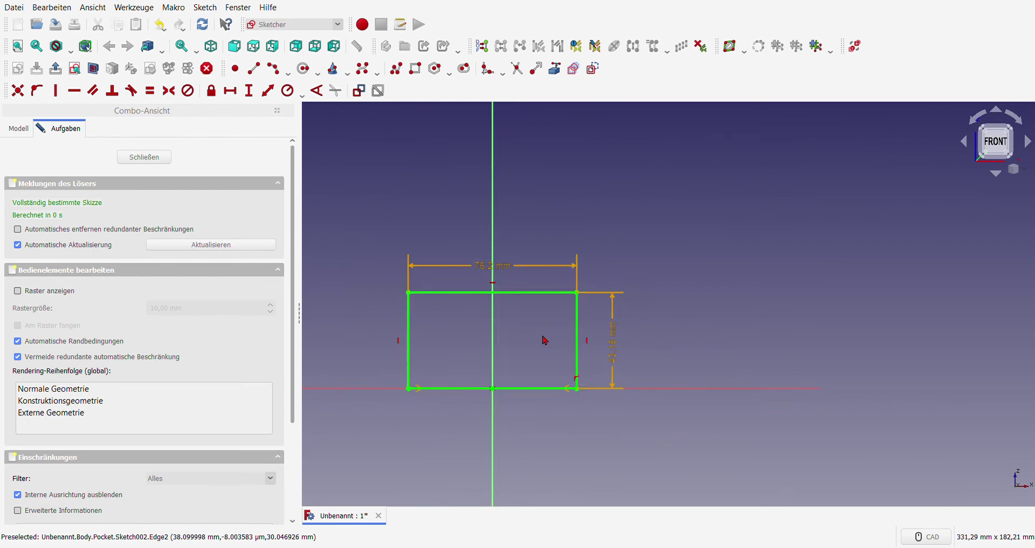
{"action": "scroll", "coordinate": [545, 340], "scroll_direction": "up", "scroll_amount": 1}
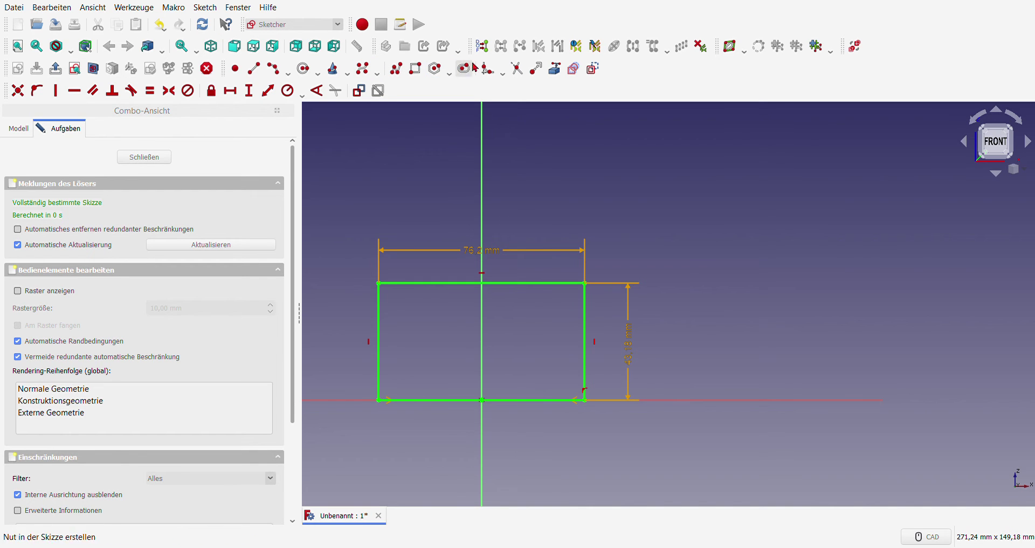
Round the rectangle's two top corners and make them equal with a 28 mm radius.
{"action": "left_click", "coordinate": [491, 70]}
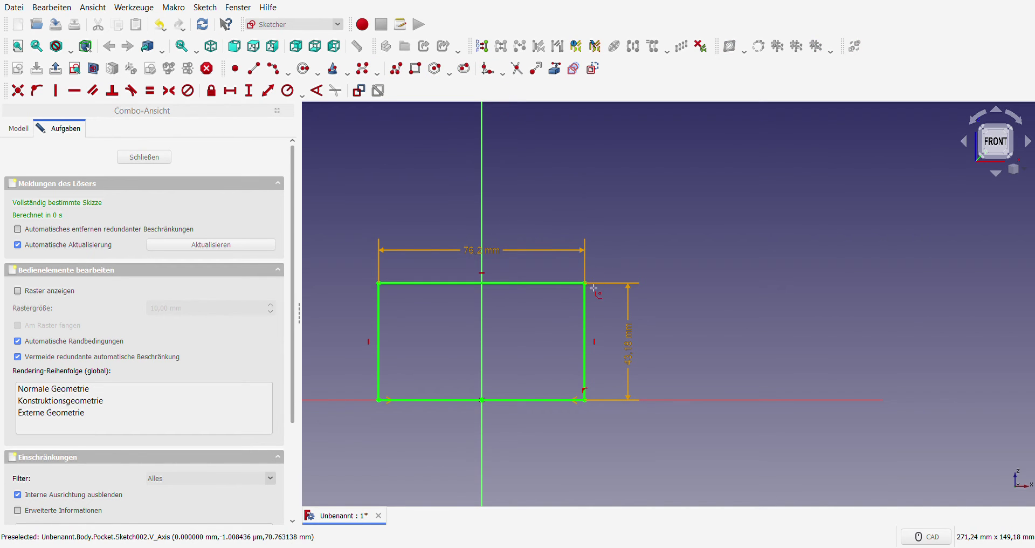
{"action": "left_click", "coordinate": [585, 283]}
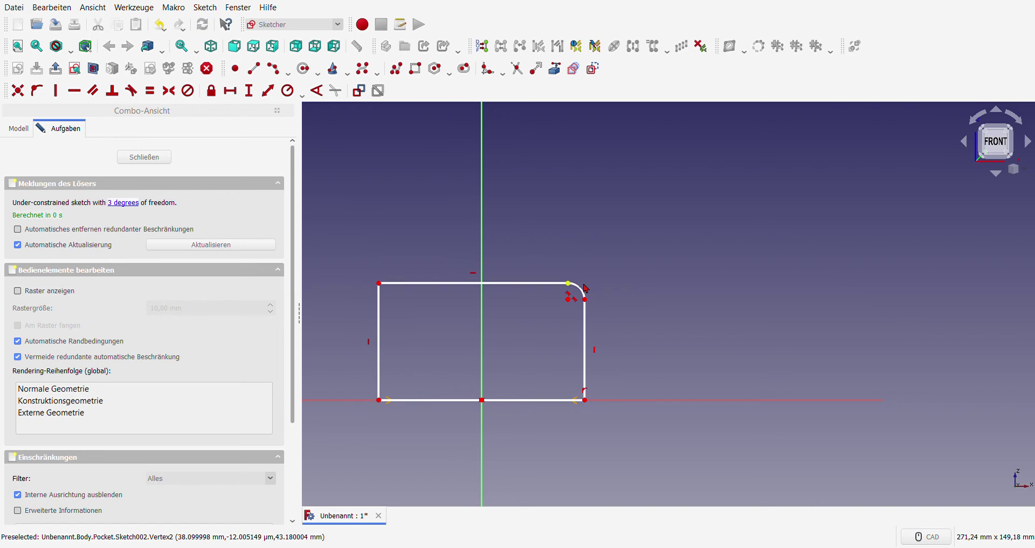
{"action": "left_click", "coordinate": [380, 284]}
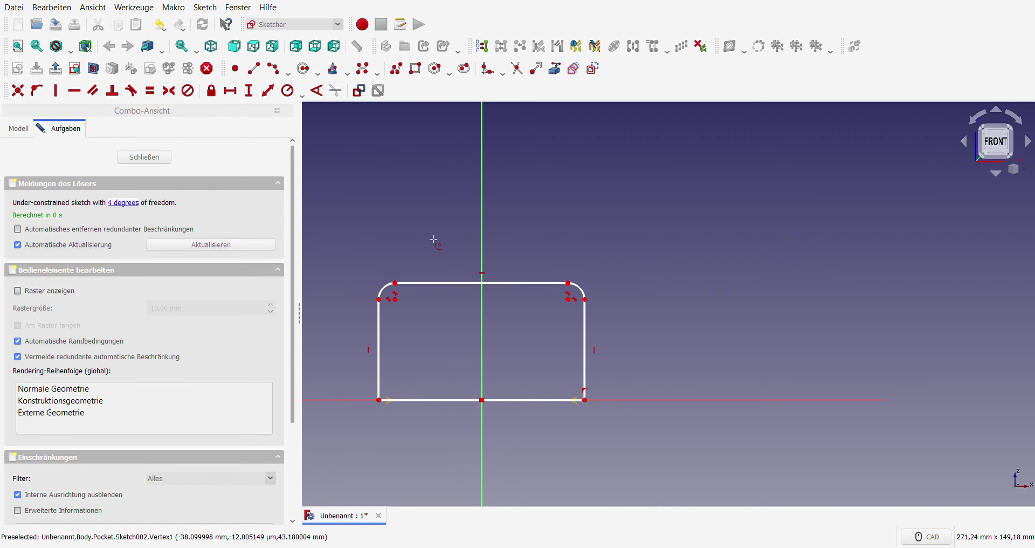
{"action": "right_click", "coordinate": [555, 301]}
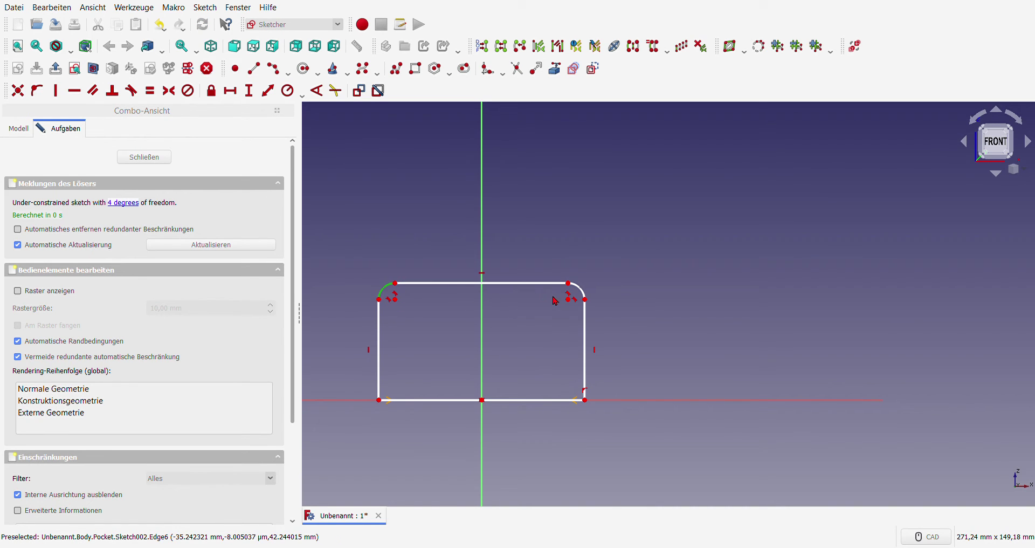
{"action": "left_click", "coordinate": [582, 290]}
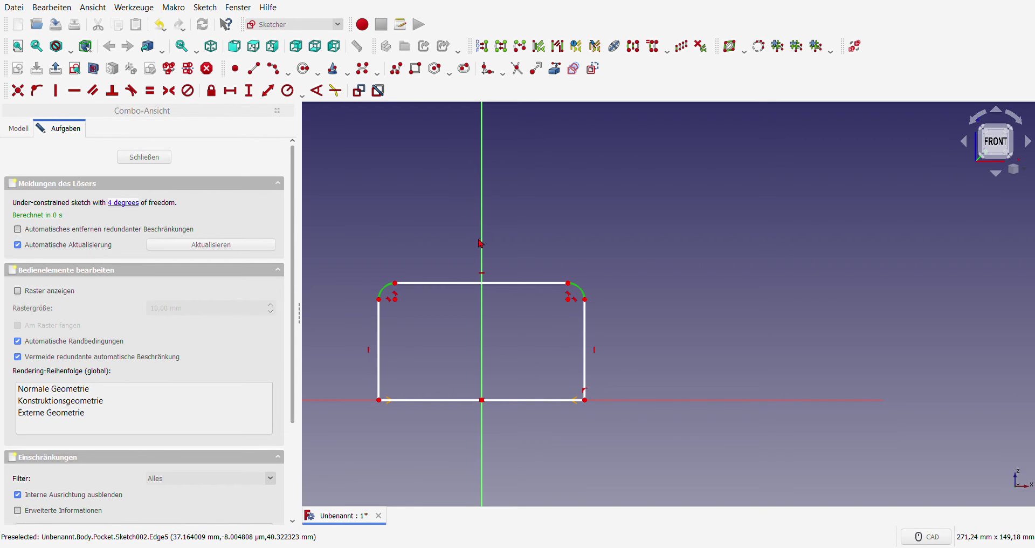
{"action": "key", "text": "k"}
{"action": "key", "text": "r"}
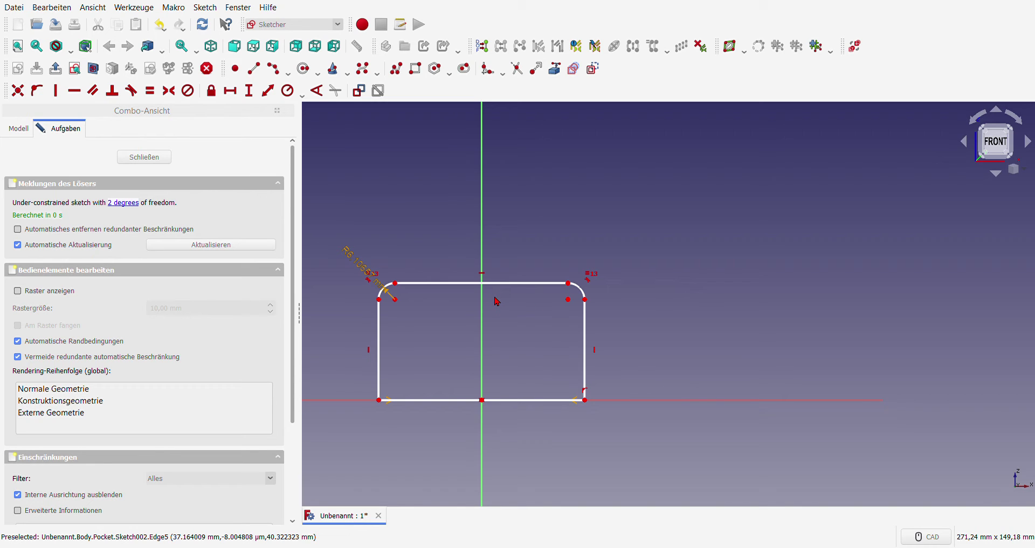
{"action": "key", "text": "Return"}
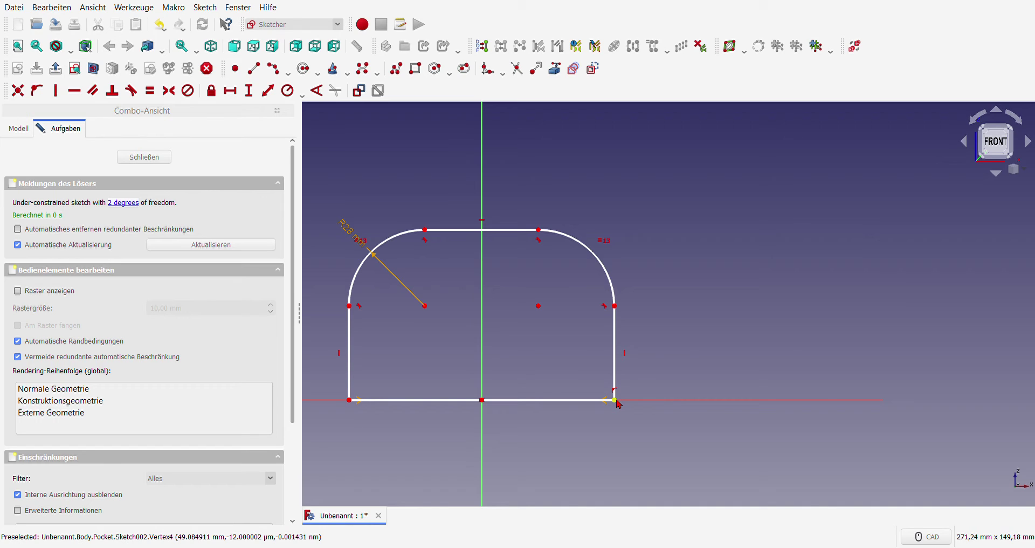
Delete the unwanted constraint on the sketch's bottom edge.
{"action": "left_click", "coordinate": [586, 402]}
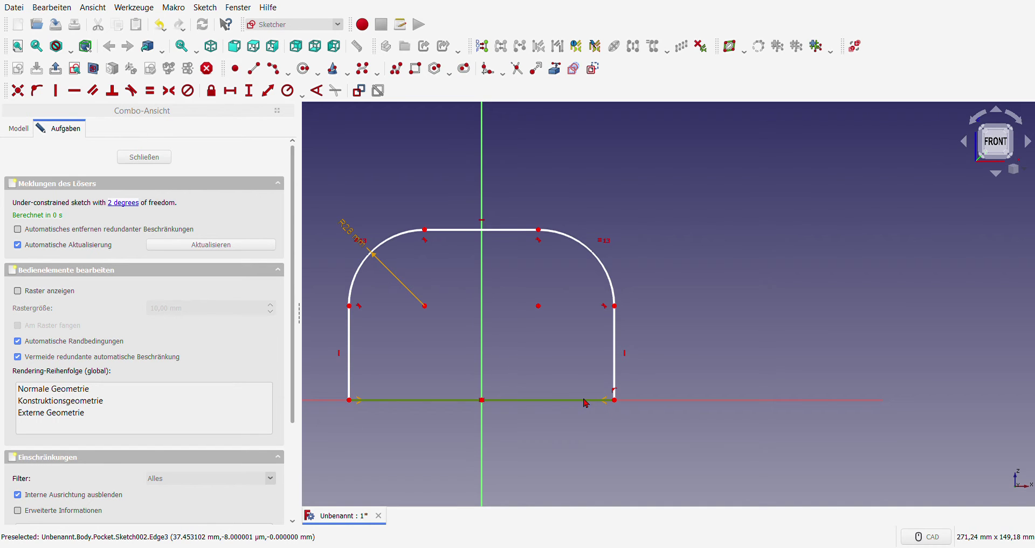
{"action": "left_click", "coordinate": [587, 402]}
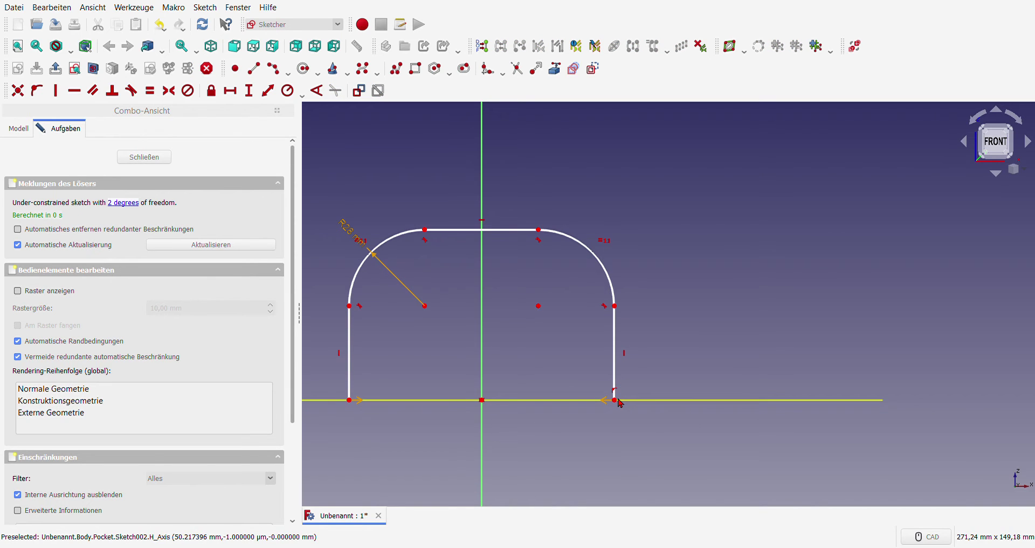
{"action": "key", "text": "Delete"}
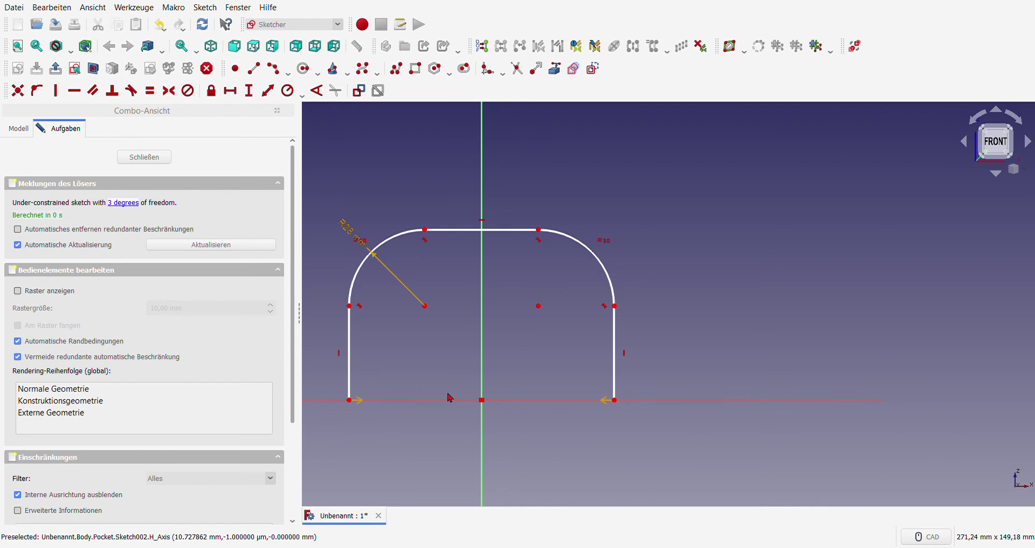
Delete the bottom-corner symmetry constraint and raise the bottom ends of both side lines.
{"action": "left_click", "coordinate": [482, 400]}
{"action": "left_click", "coordinate": [525, 434]}
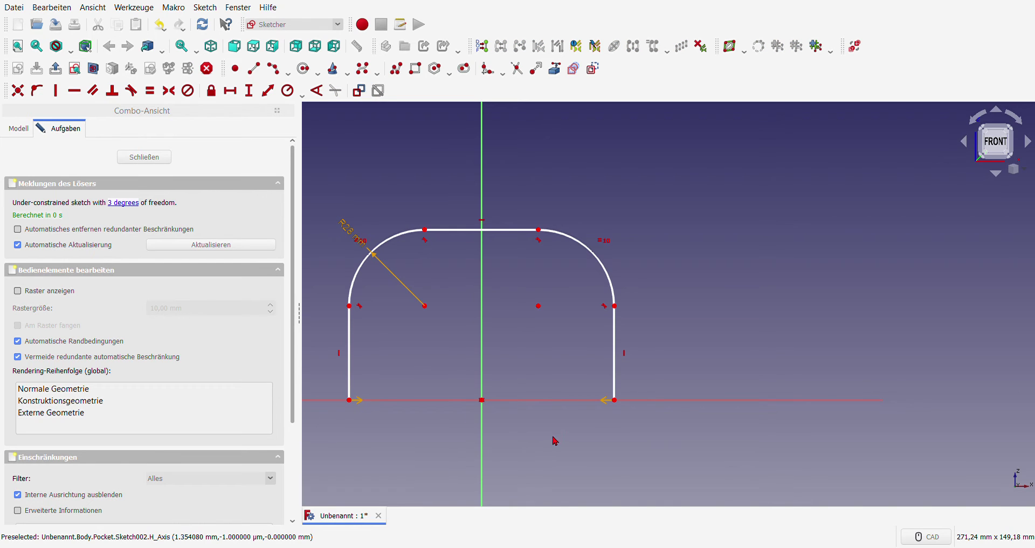
{"action": "left_click", "coordinate": [487, 404]}
{"action": "key", "text": "Delete"}
{"action": "left_click_drag", "start_coordinate": [615, 400], "coordinate": [612, 374]}
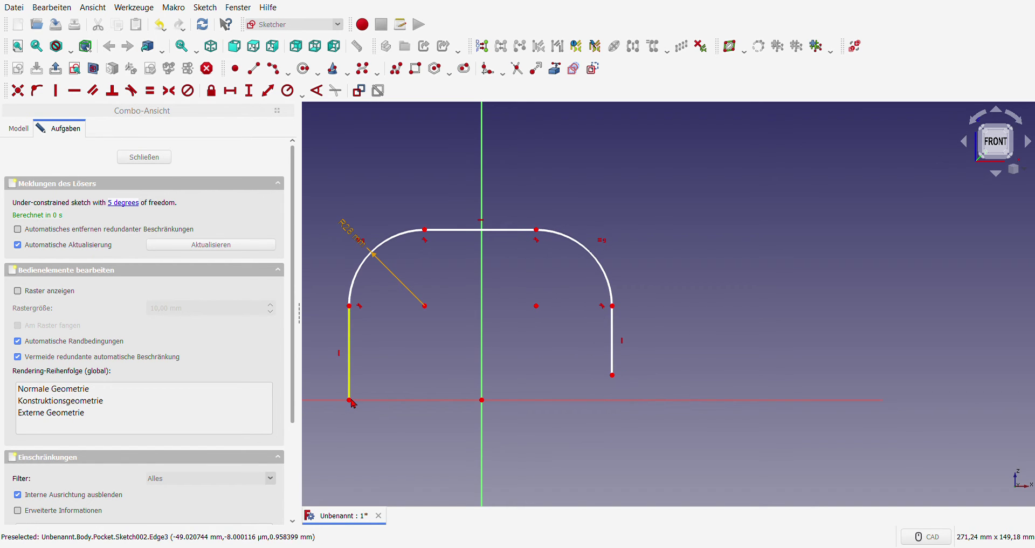
{"action": "left_click_drag", "start_coordinate": [350, 400], "coordinate": [353, 385]}
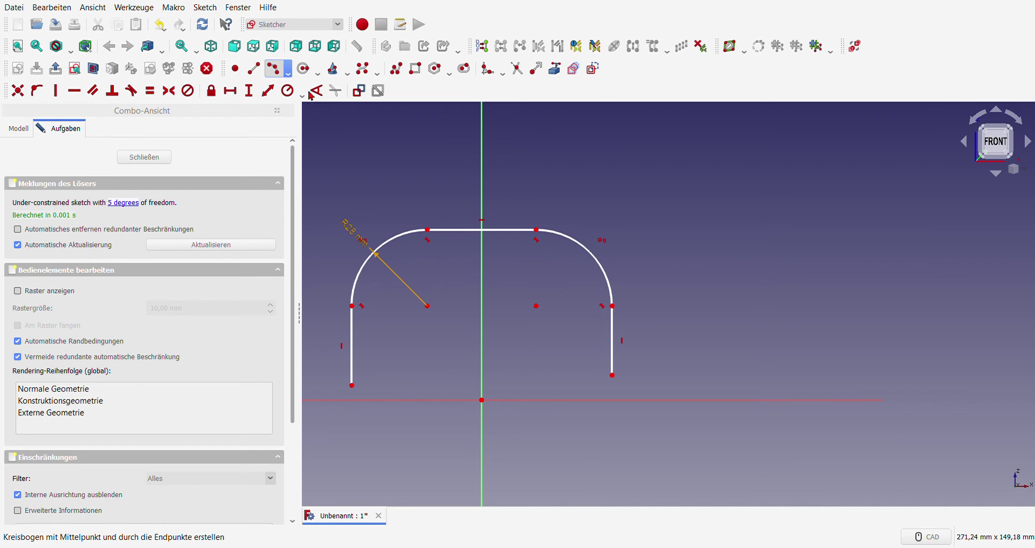
Draw a centre-point arc flaring from the right line's bottom end down to the horizontal axis.
{"action": "scroll", "coordinate": [620, 397], "scroll_direction": "up", "scroll_amount": 2}
{"action": "scroll", "coordinate": [620, 397], "scroll_direction": "up", "scroll_amount": 2}
{"action": "key", "text": "g"}
{"action": "key", "text": "c"}
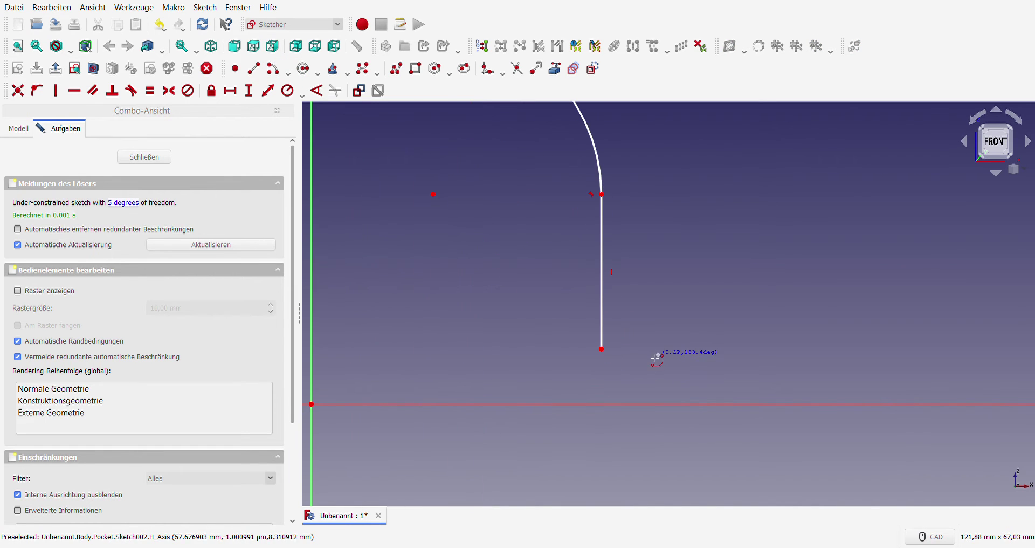
{"action": "left_click", "coordinate": [658, 354]}
{"action": "left_click", "coordinate": [613, 356]}
{"action": "left_click", "coordinate": [664, 404]}
Draw a matching centre-point arc from the left line's bottom end toward the horizontal axis.
{"action": "scroll", "coordinate": [671, 384], "scroll_direction": "down", "scroll_amount": 3}
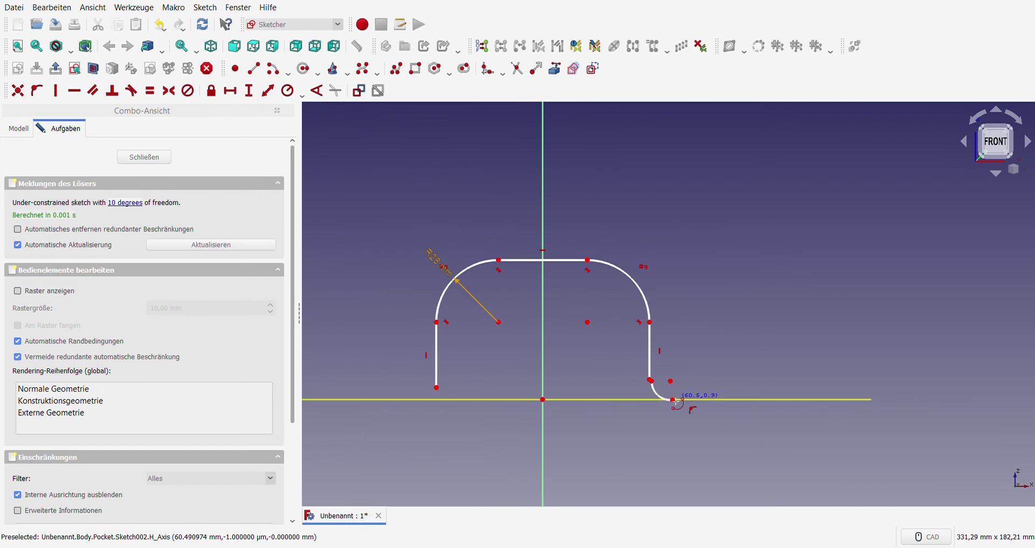
{"action": "scroll", "coordinate": [395, 394], "scroll_direction": "up", "scroll_amount": 3}
{"action": "scroll", "coordinate": [395, 394], "scroll_direction": "up", "scroll_amount": 1}
{"action": "left_click", "coordinate": [455, 374]}
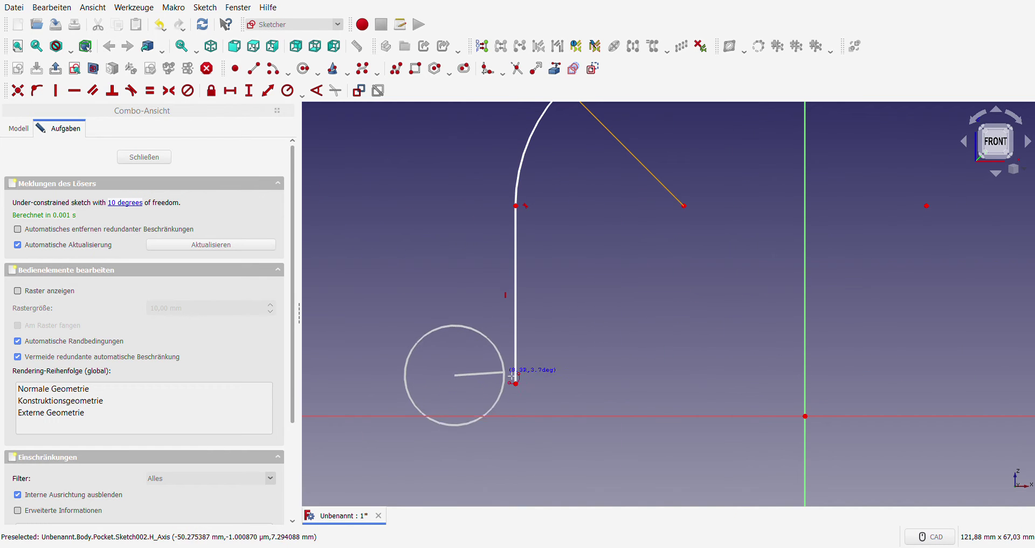
{"action": "left_click", "coordinate": [511, 372]}
{"action": "left_click", "coordinate": [488, 420]}
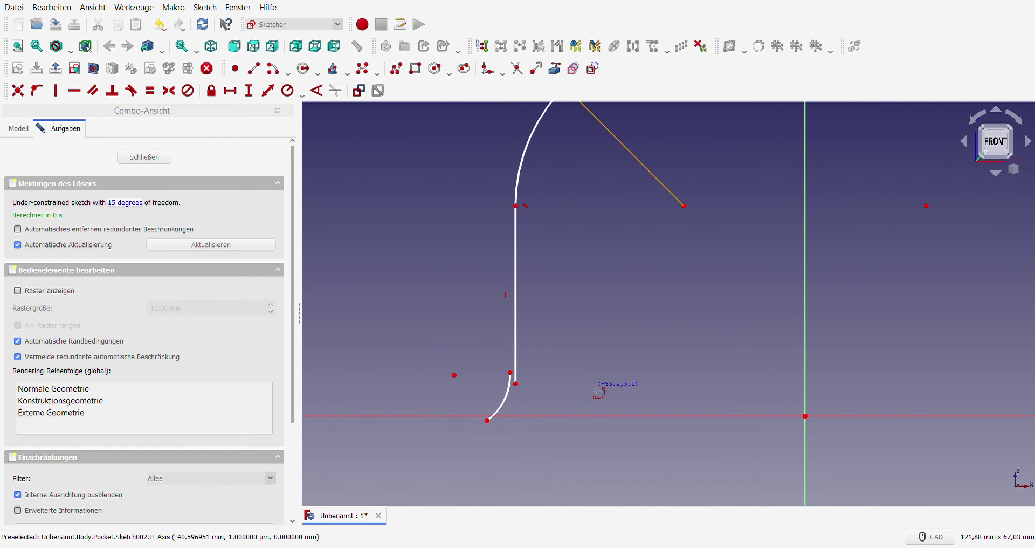
Make the left side line tangent to its flared arc and pick the right-hand joint.
{"action": "left_click_drag", "start_coordinate": [507, 365], "coordinate": [563, 396]}
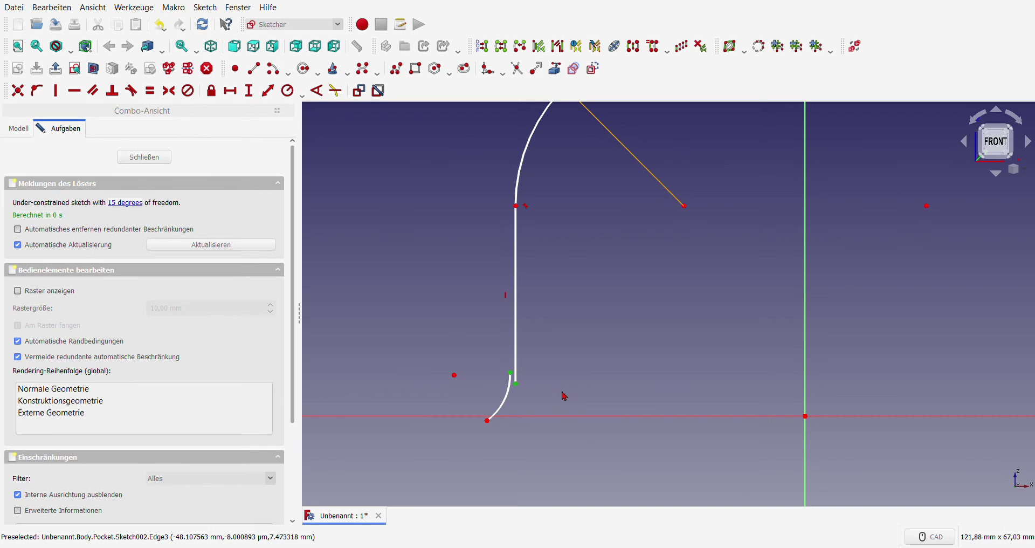
{"action": "key", "text": "t"}
{"action": "scroll", "coordinate": [566, 377], "scroll_direction": "down", "scroll_amount": 2}
{"action": "scroll", "coordinate": [576, 354], "scroll_direction": "up", "scroll_amount": 1}
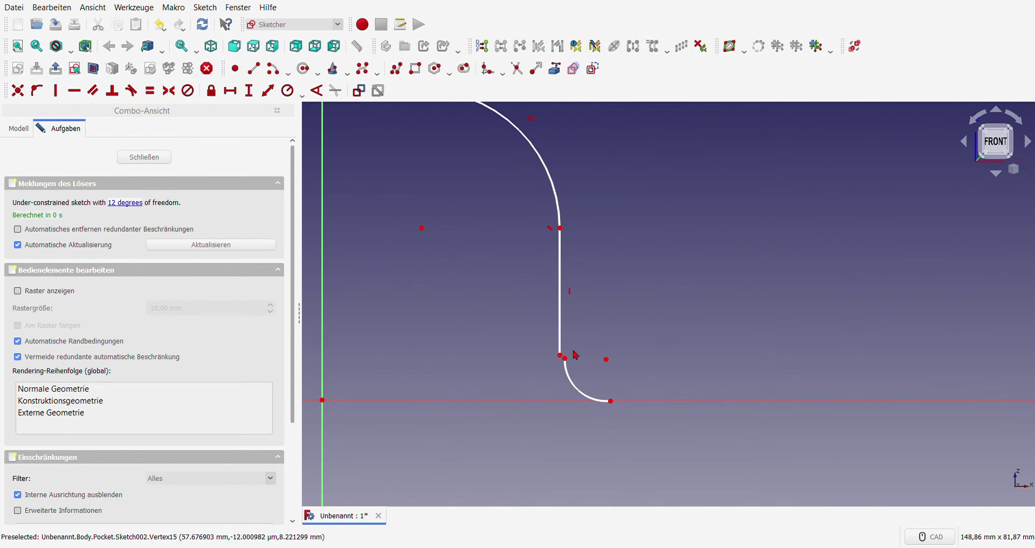
{"action": "left_click_drag", "start_coordinate": [547, 340], "coordinate": [576, 362]}
Make the right joint tangent, then draw a bottom line coincident with the right arc end.
{"action": "key", "text": "t"}
{"action": "key", "text": "v"}
{"action": "key", "text": "f"}
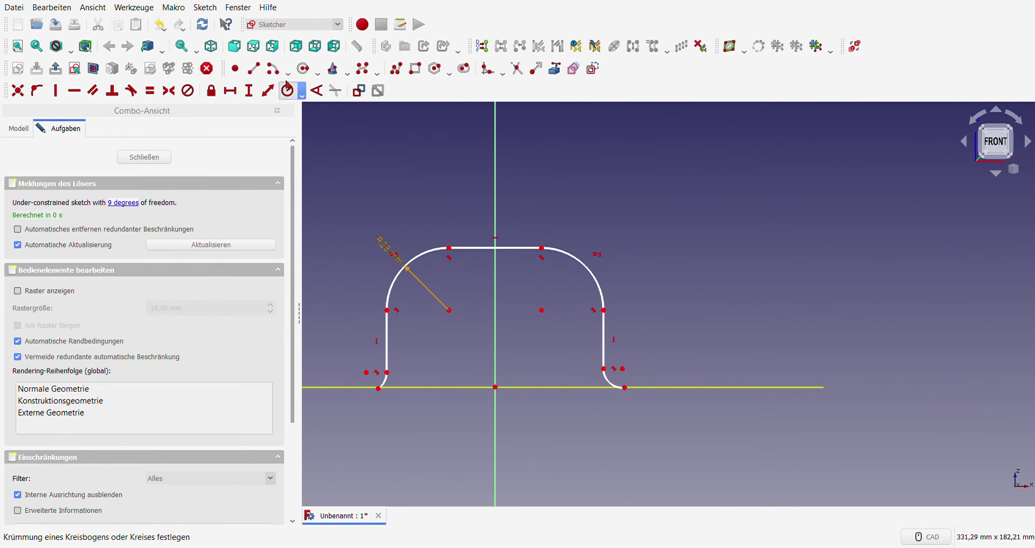
{"action": "left_click", "coordinate": [254, 69]}
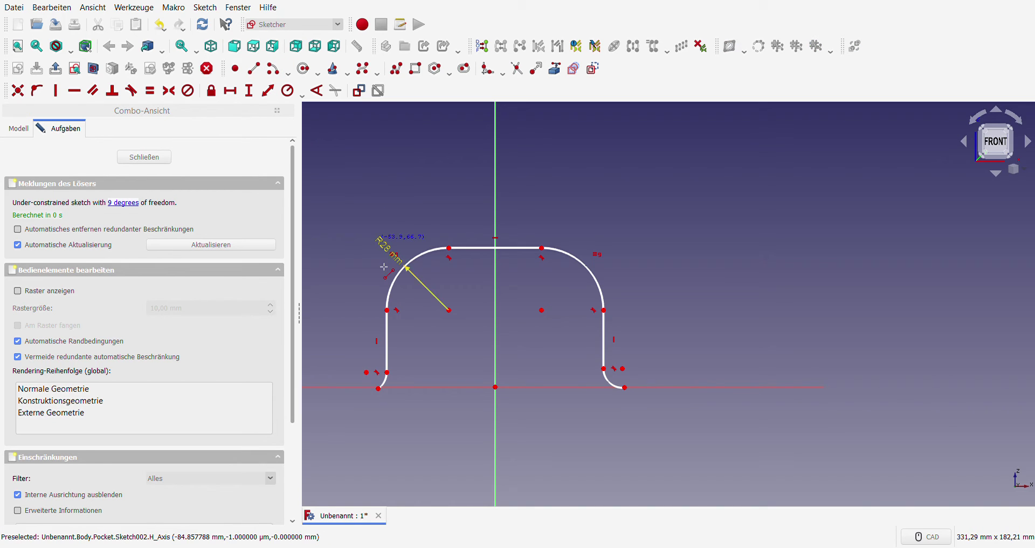
{"action": "left_click", "coordinate": [376, 398]}
{"action": "left_click", "coordinate": [620, 398]}
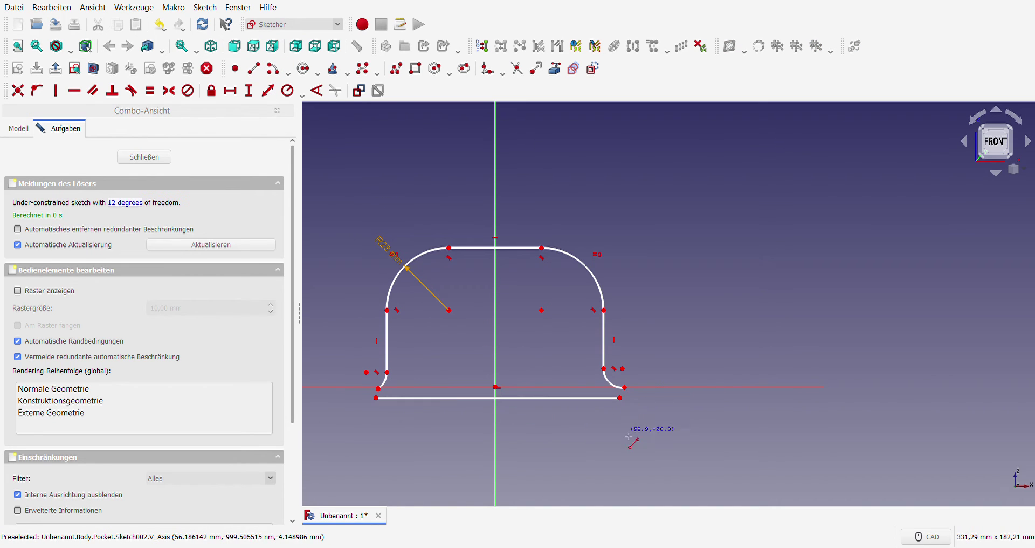
{"action": "key", "text": "Escape"}
{"action": "left_click_drag", "start_coordinate": [615, 377], "coordinate": [651, 419]}
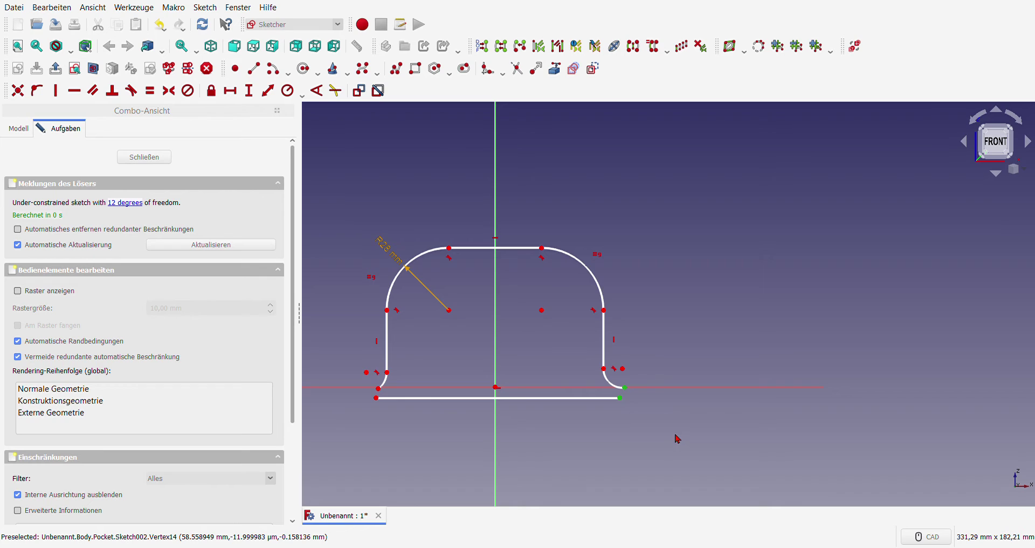
{"action": "key", "text": "c"}
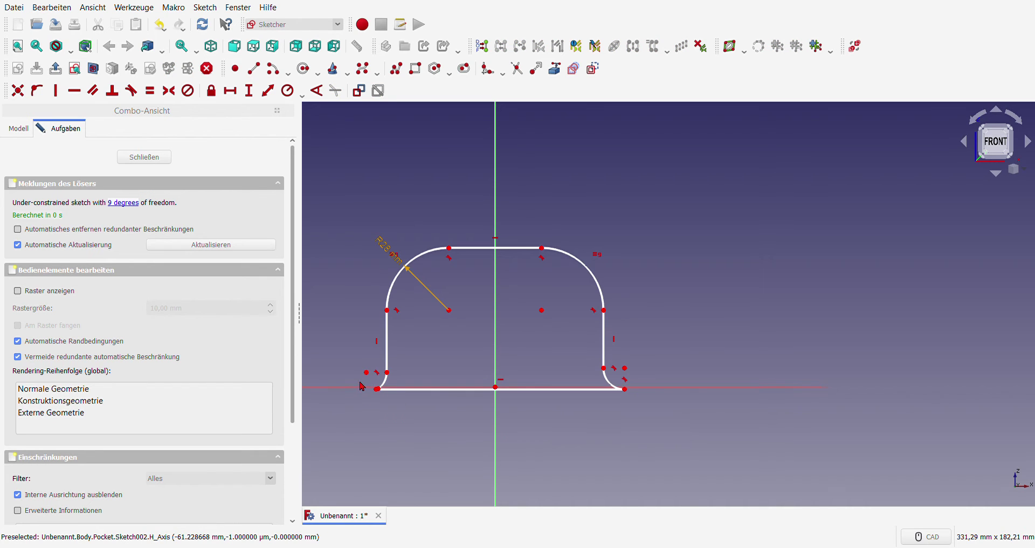
Remove the bottom line's origin constraint and make its corners symmetric about the vertical axis.
{"action": "left_click_drag", "start_coordinate": [362, 386], "coordinate": [408, 423]}
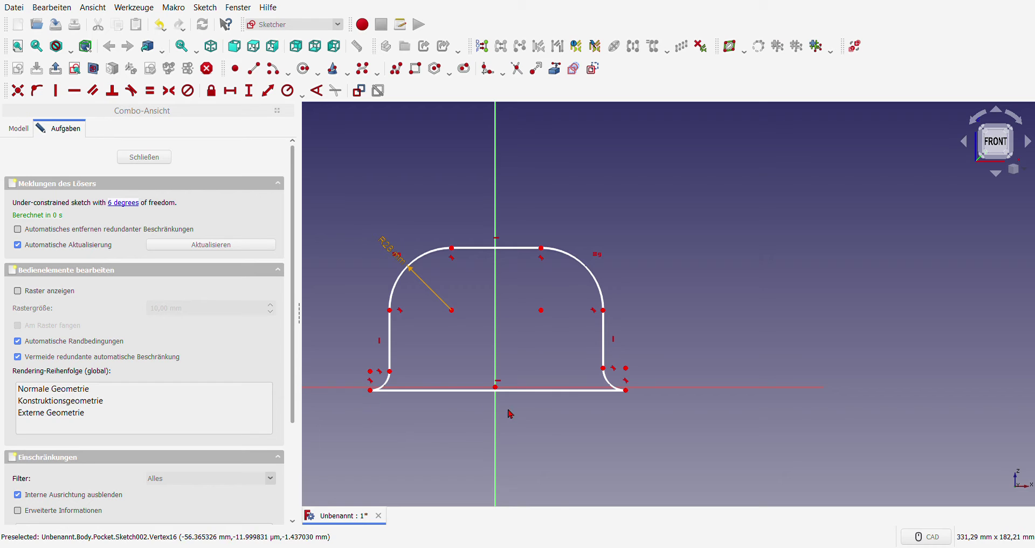
{"action": "left_click", "coordinate": [507, 386]}
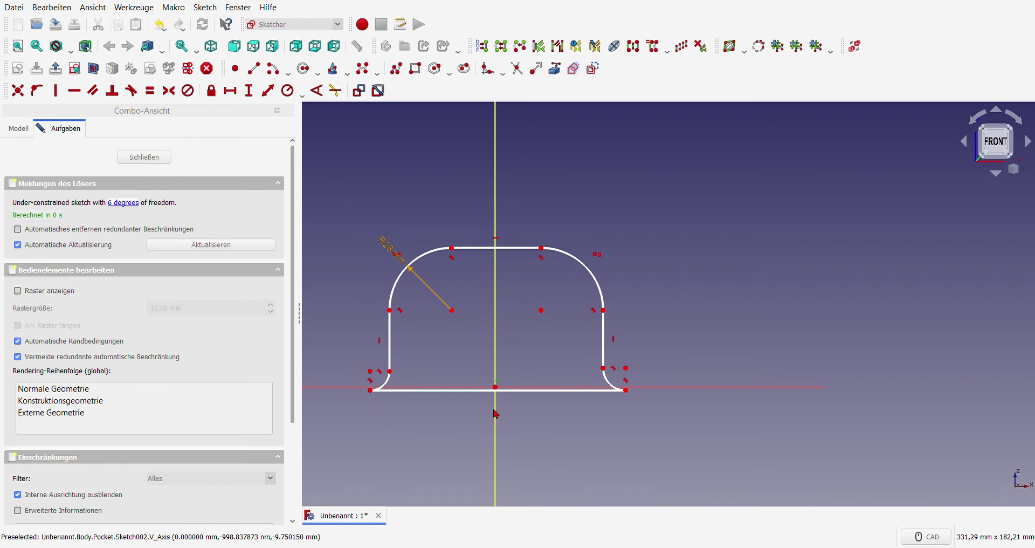
{"action": "key", "text": "Delete"}
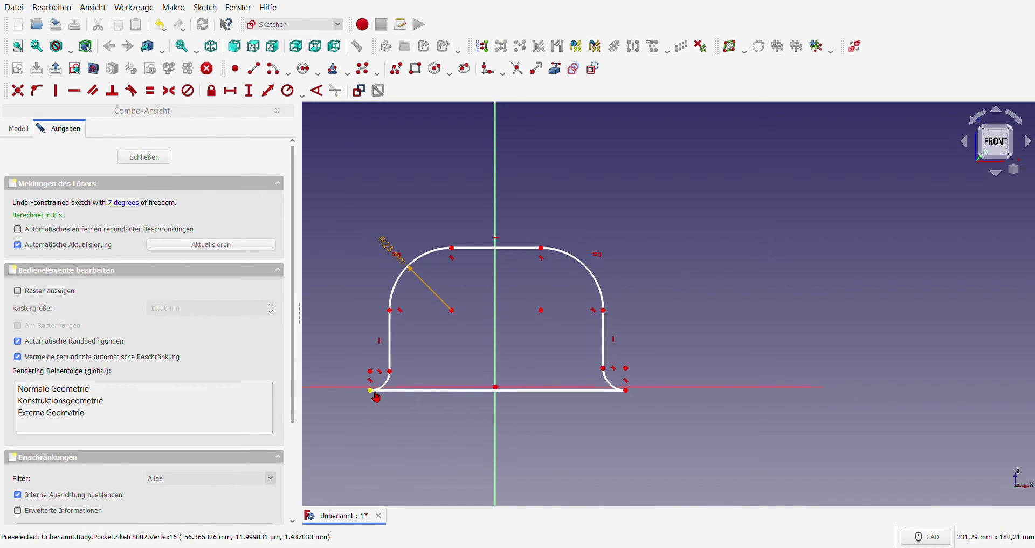
{"action": "left_click", "coordinate": [371, 390]}
{"action": "left_click", "coordinate": [627, 394]}
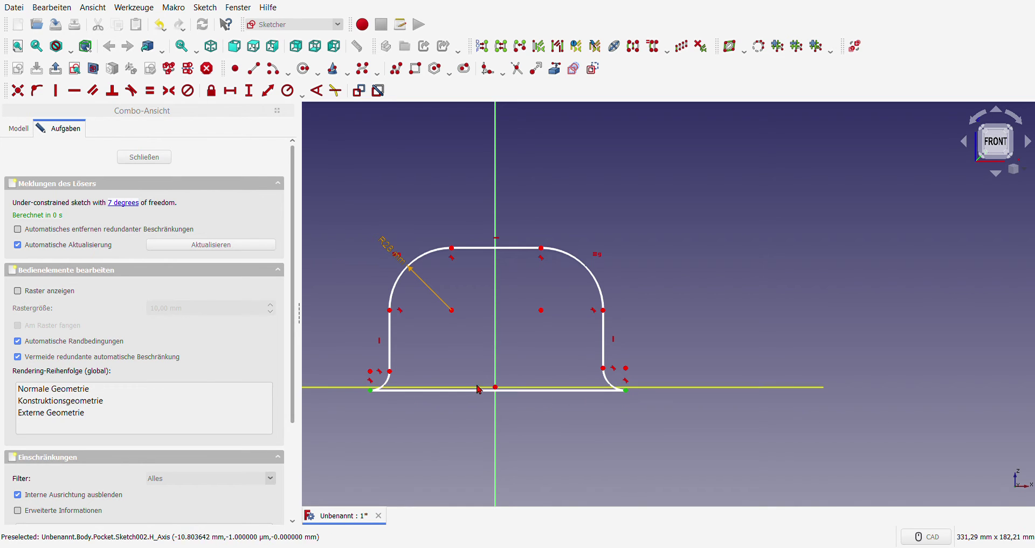
{"action": "left_click", "coordinate": [169, 91]}
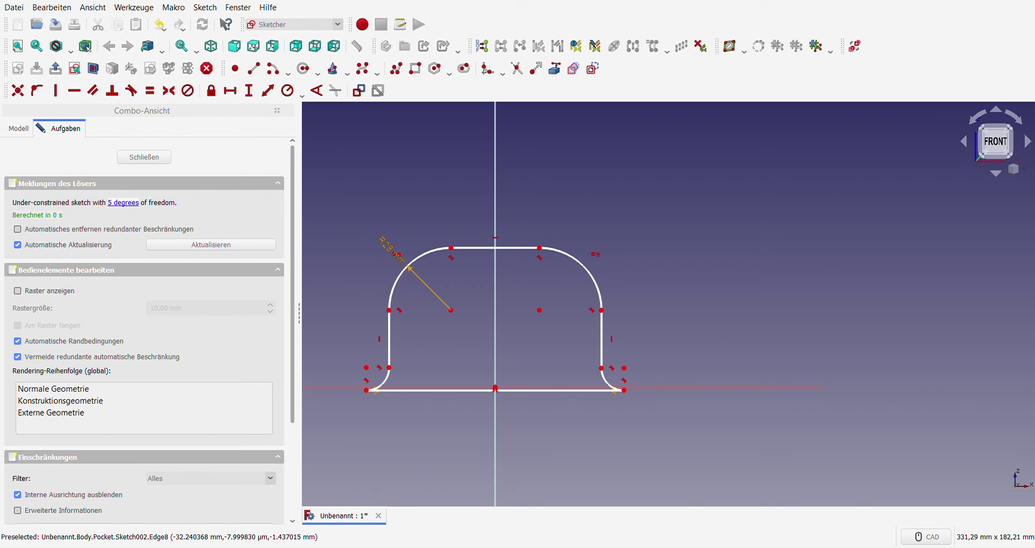
{"action": "left_click", "coordinate": [390, 368]}
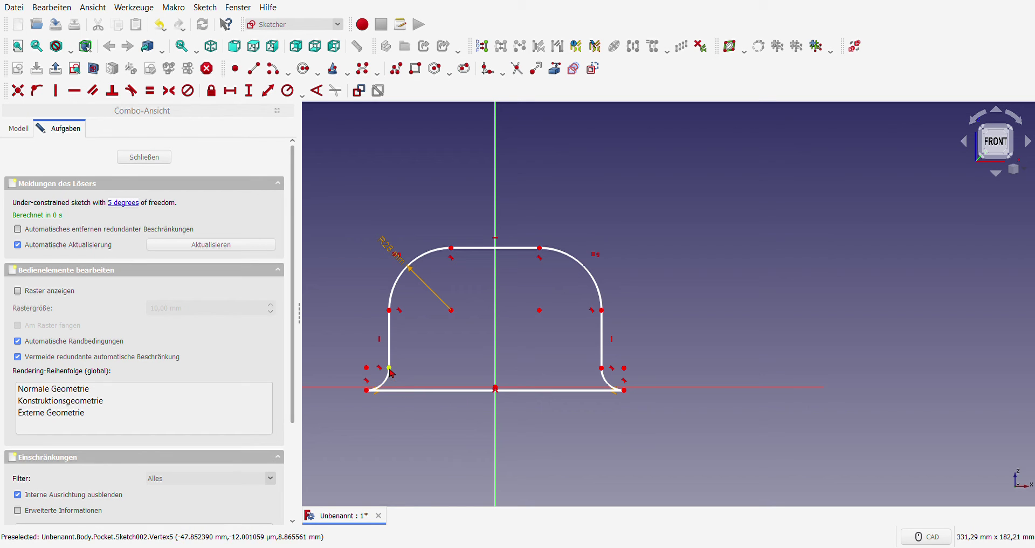
Constrain the horizontal width between the side lines' lower ends to 76.2 mm.
{"action": "left_click", "coordinate": [602, 367]}
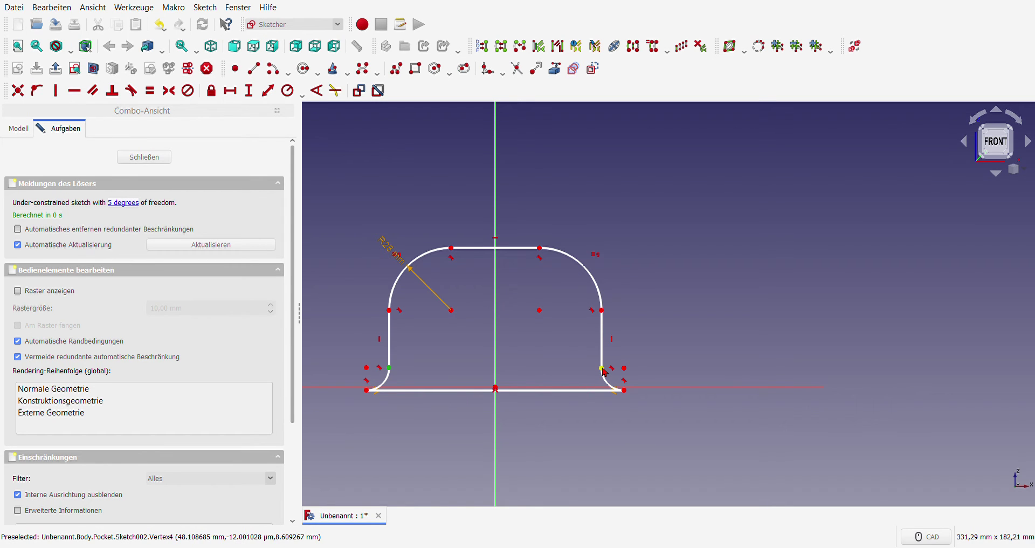
{"action": "left_click", "coordinate": [231, 91]}
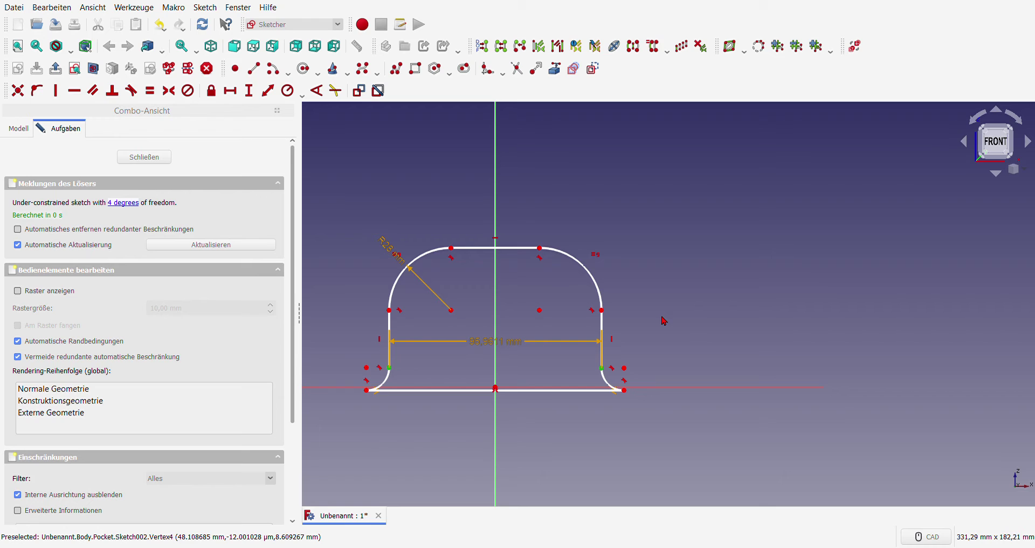
{"action": "key", "text": "Return"}
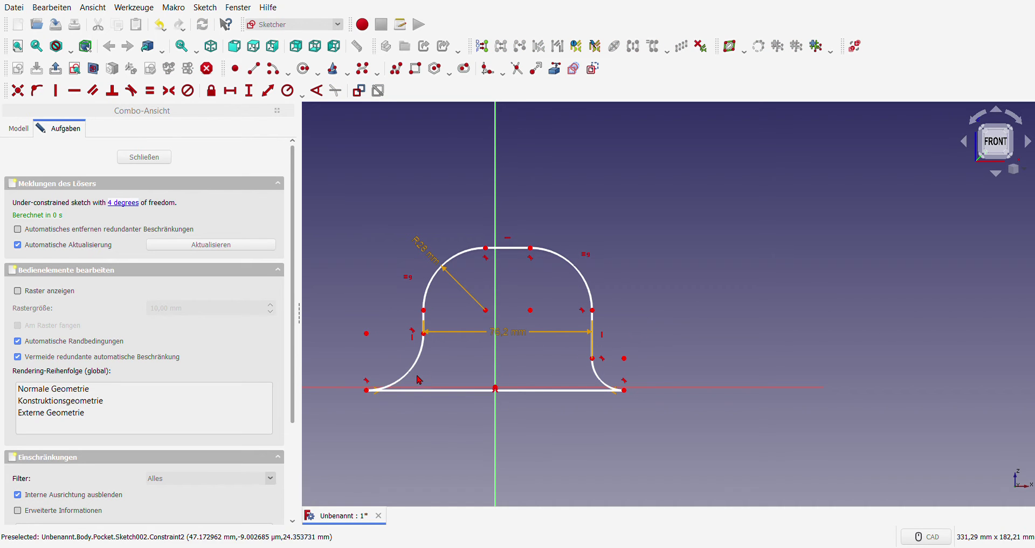
Give both flared arcs an equal 10 mm radius.
{"action": "left_click", "coordinate": [411, 371]}
{"action": "left_click", "coordinate": [597, 382]}
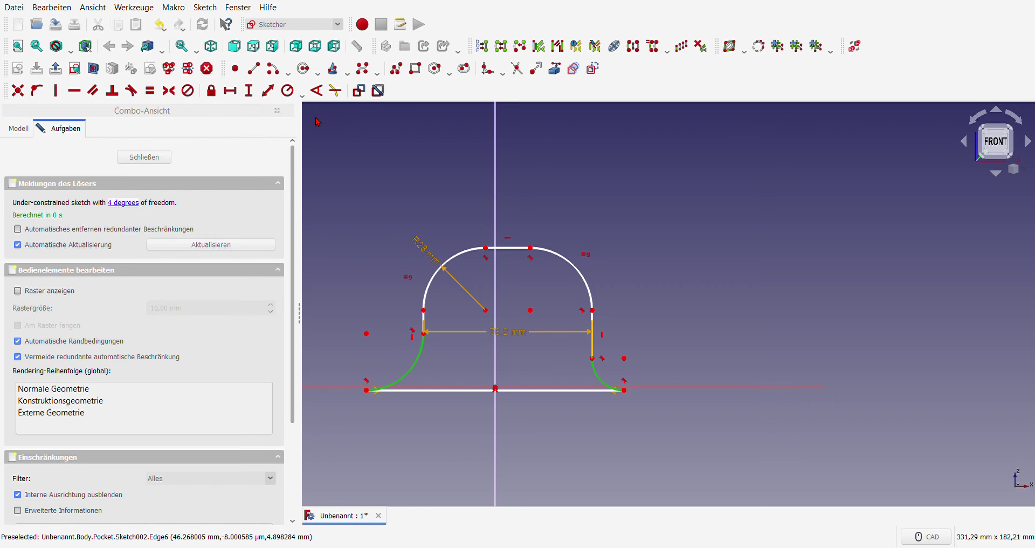
{"action": "key", "text": "k"}
{"action": "key", "text": "r"}
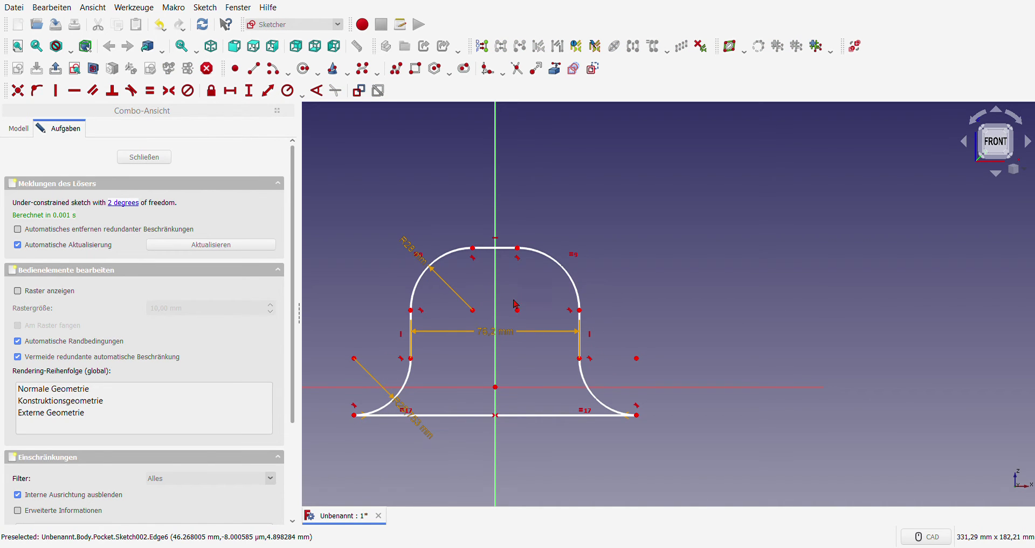
{"action": "type", "text": "10"}
{"action": "key", "text": "Return"}
Put the bottom line through the origin and move the 76.2 mm dimension below the sketch.
{"action": "scroll", "coordinate": [488, 391], "scroll_direction": "up", "scroll_amount": 3}
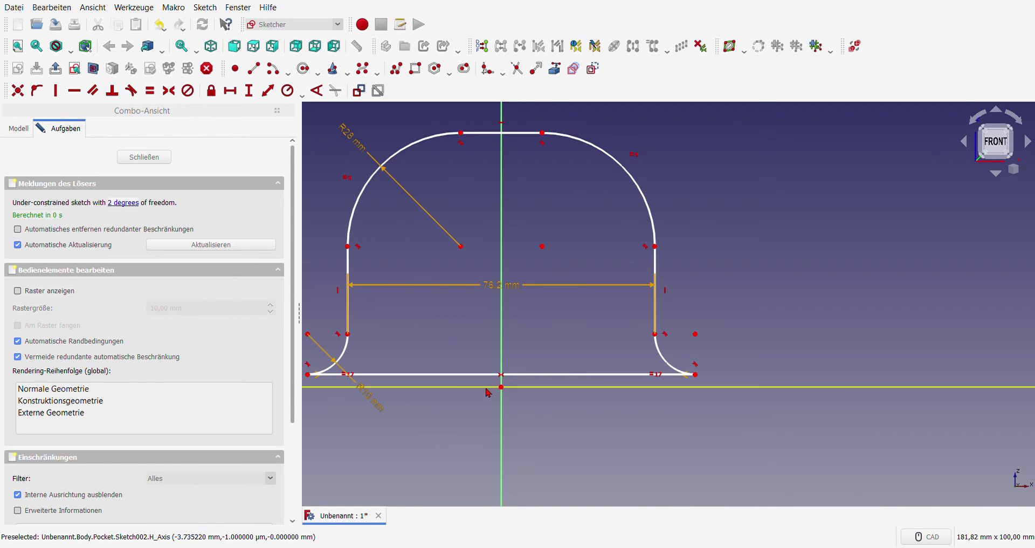
{"action": "left_click", "coordinate": [515, 374]}
{"action": "left_click", "coordinate": [501, 387]}
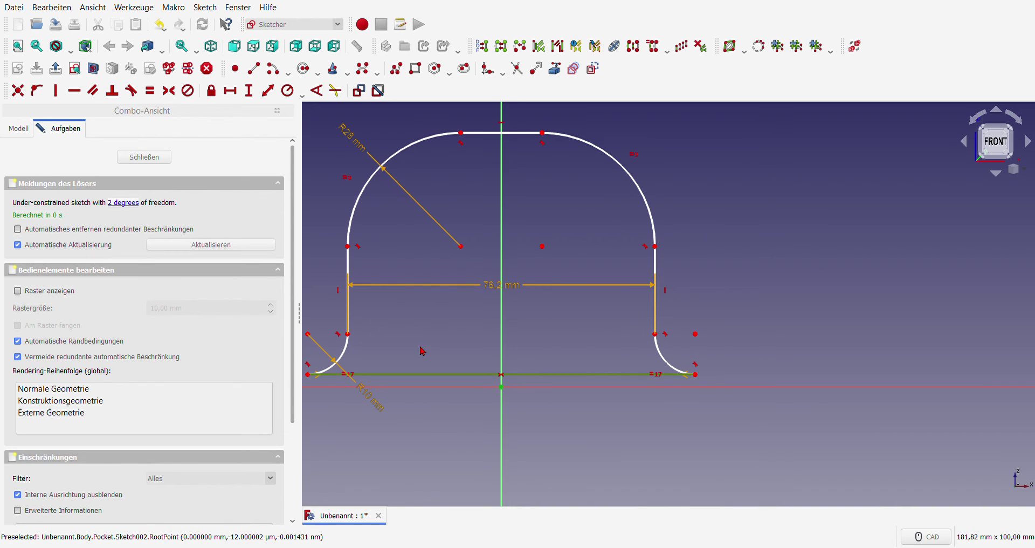
{"action": "left_click", "coordinate": [37, 91]}
{"action": "scroll", "coordinate": [528, 371], "scroll_direction": "down", "scroll_amount": 5}
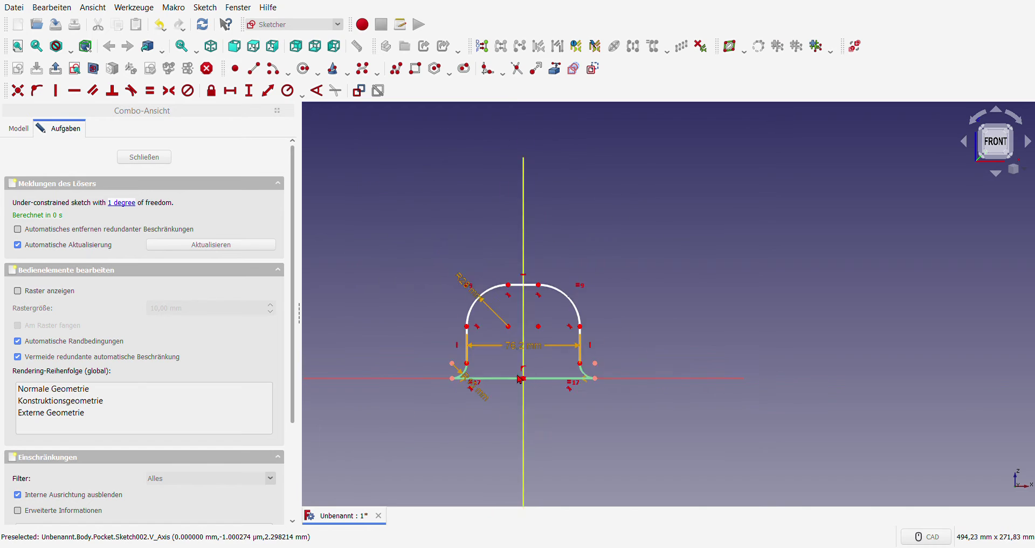
{"action": "scroll", "coordinate": [476, 369], "scroll_direction": "up", "scroll_amount": 3}
{"action": "left_click_drag", "start_coordinate": [578, 340], "coordinate": [580, 434]}
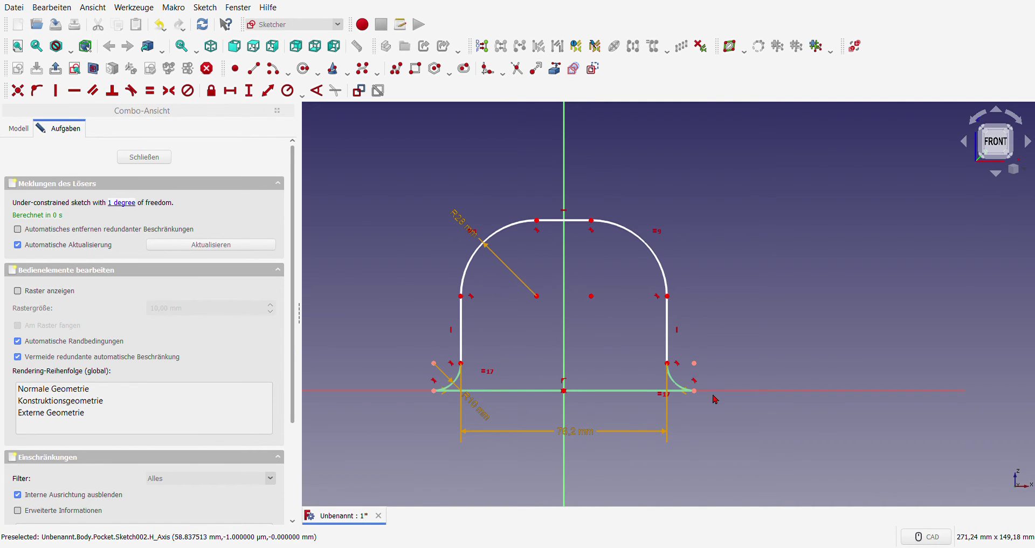
Add a 43.18 mm vertical height to the top arc vertex, placed right of the profile.
{"action": "left_click", "coordinate": [695, 391]}
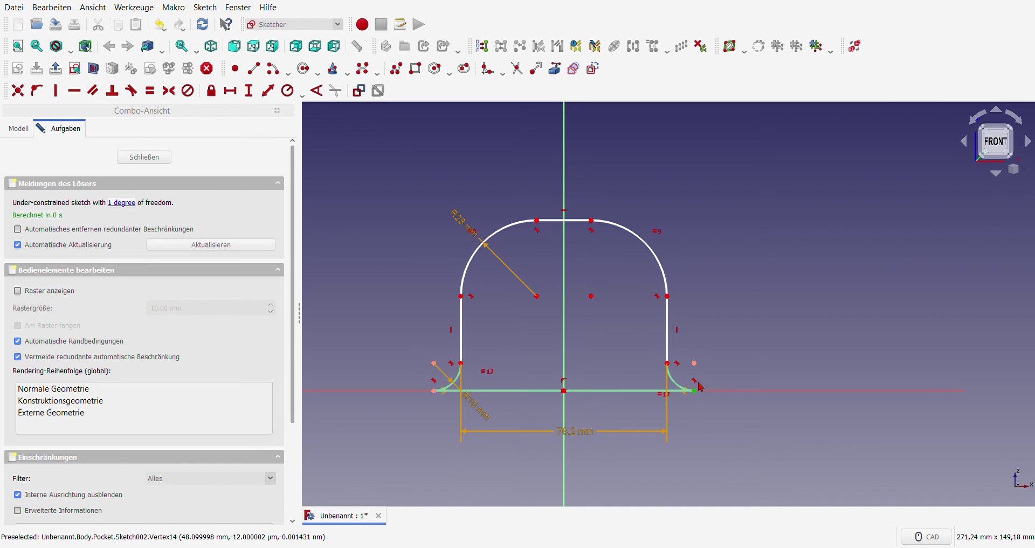
{"action": "left_click", "coordinate": [592, 221]}
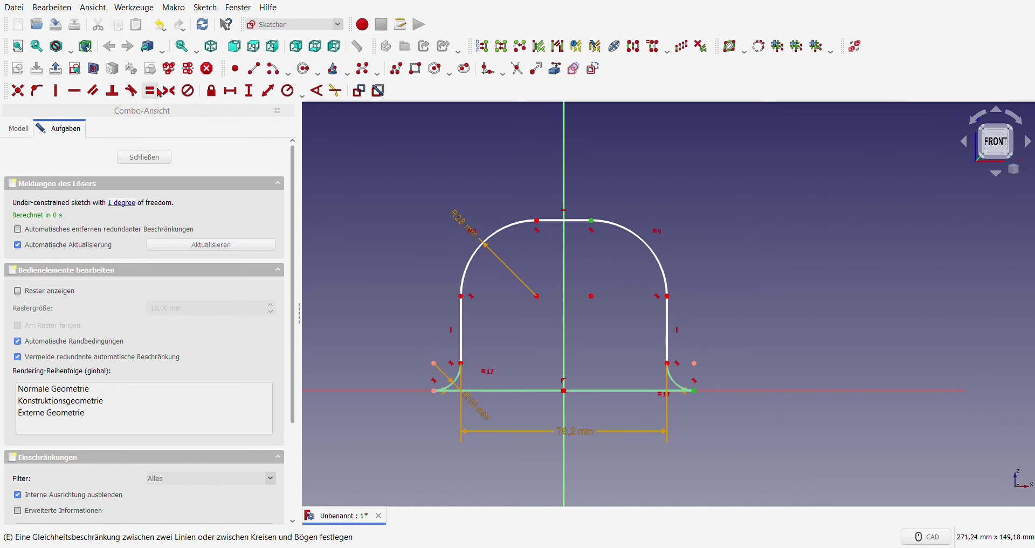
{"action": "left_click", "coordinate": [251, 92]}
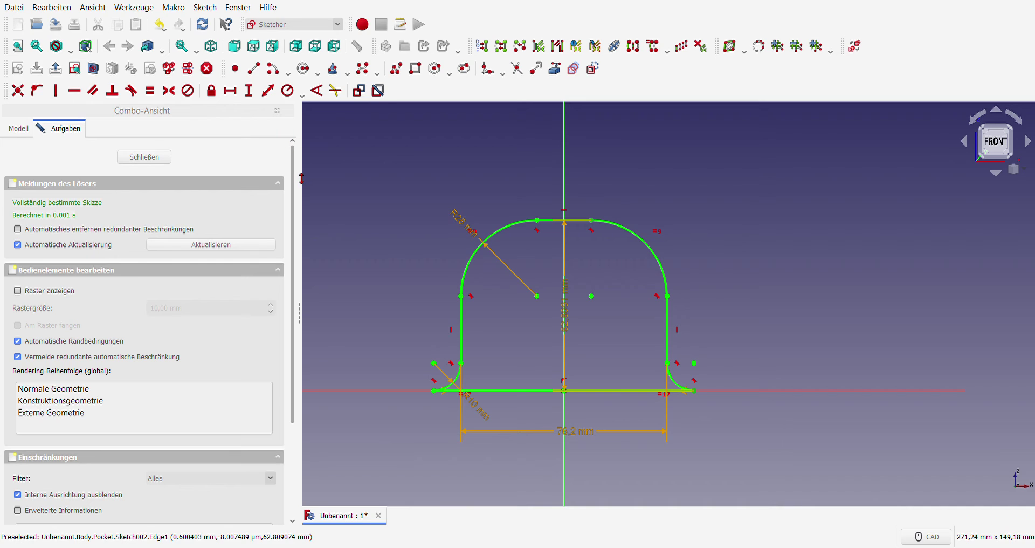
{"action": "key", "text": "ctrl+z"}
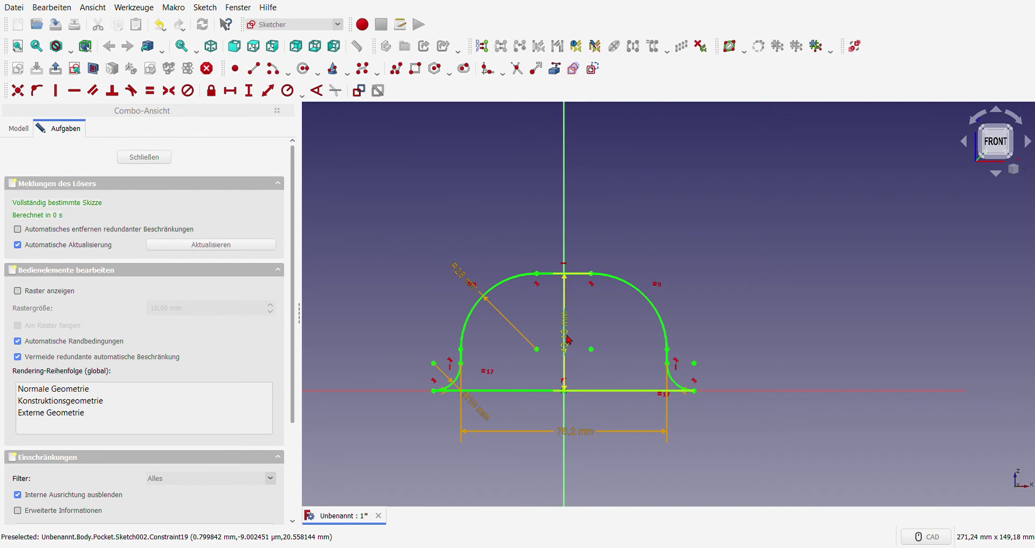
{"action": "left_click_drag", "start_coordinate": [564, 345], "coordinate": [748, 346]}
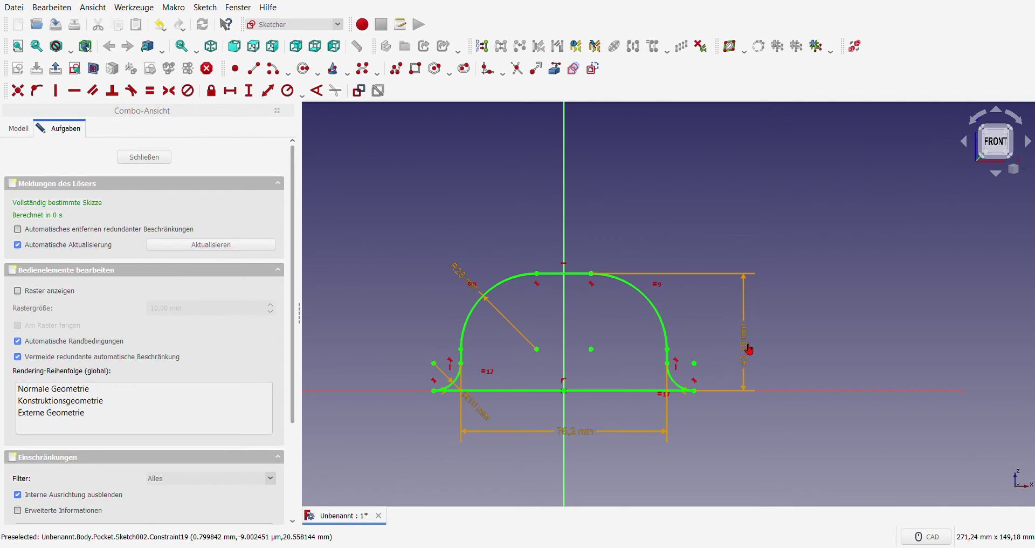
Close Sketch002, orbit to the piston's underside, and start Sketch003 on its bottom face.
{"action": "left_click", "coordinate": [145, 157]}
{"action": "scroll", "coordinate": [331, 286], "scroll_direction": "down", "scroll_amount": 2}
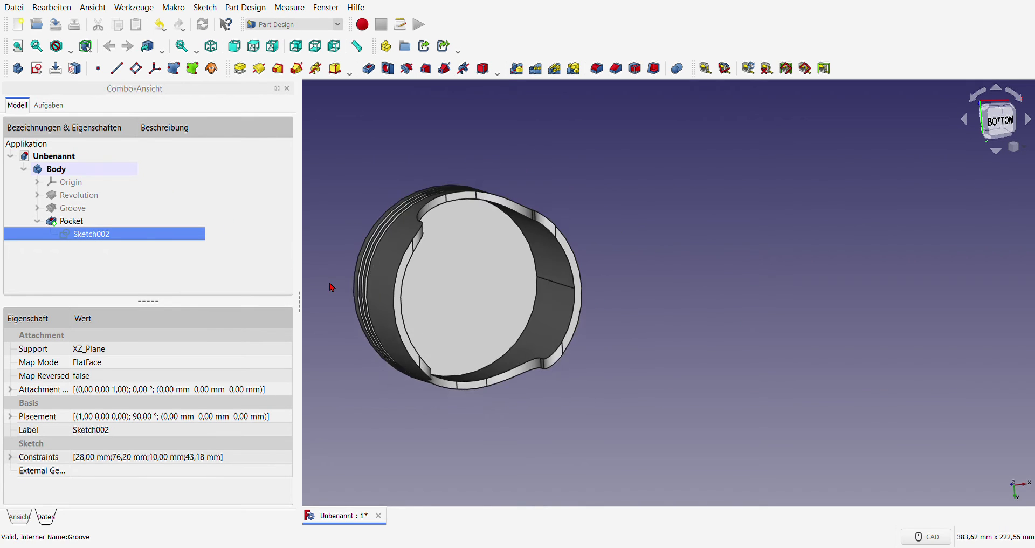
{"action": "scroll", "coordinate": [330, 286], "scroll_direction": "down", "scroll_amount": 2}
{"action": "mouse_move", "coordinate": [630, 300]}
{"action": "middle_mouse_down"}
{"action": "mouse_move", "coordinate": [489, 323]}
{"action": "mouse_move", "coordinate": [508, 346]}
{"action": "mouse_move", "coordinate": [510, 240]}
{"action": "middle_mouse_up"}
{"action": "scroll", "coordinate": [500, 140], "scroll_direction": "up", "scroll_amount": 5}
{"action": "scroll", "coordinate": [444, 235], "scroll_direction": "down", "scroll_amount": 5}
{"action": "mouse_move", "coordinate": [415, 251]}
{"action": "middle_mouse_down"}
{"action": "mouse_move", "coordinate": [548, 275]}
{"action": "mouse_move", "coordinate": [462, 336]}
{"action": "mouse_move", "coordinate": [494, 262]}
{"action": "middle_mouse_up"}
{"action": "scroll", "coordinate": [527, 318], "scroll_direction": "down", "scroll_amount": 4}
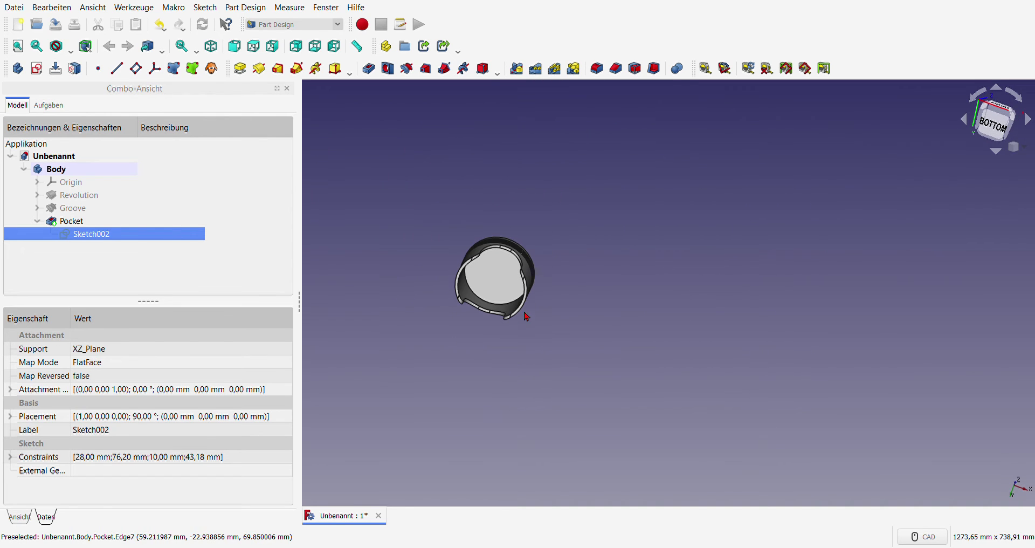
{"action": "scroll", "coordinate": [485, 288], "scroll_direction": "up", "scroll_amount": 6}
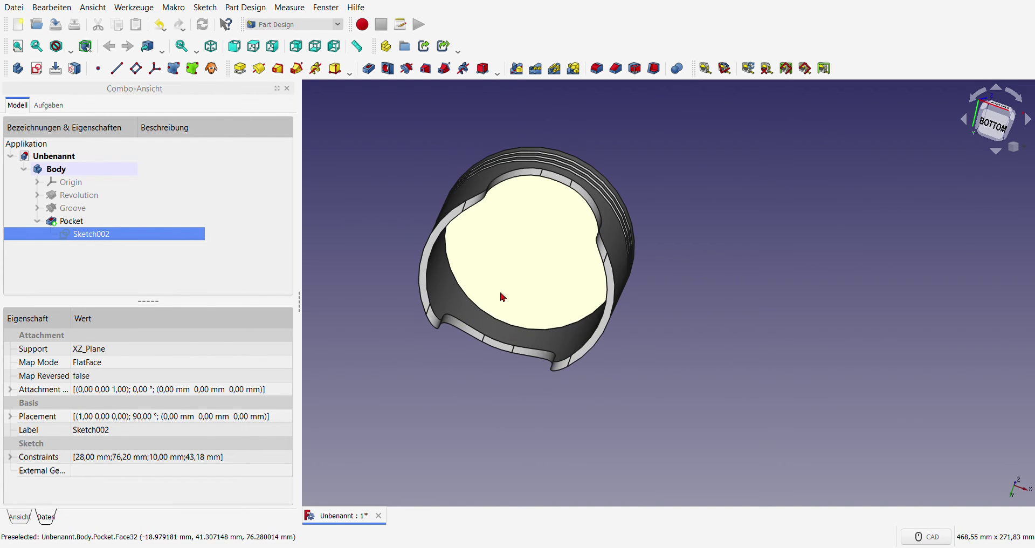
{"action": "left_click", "coordinate": [520, 266]}
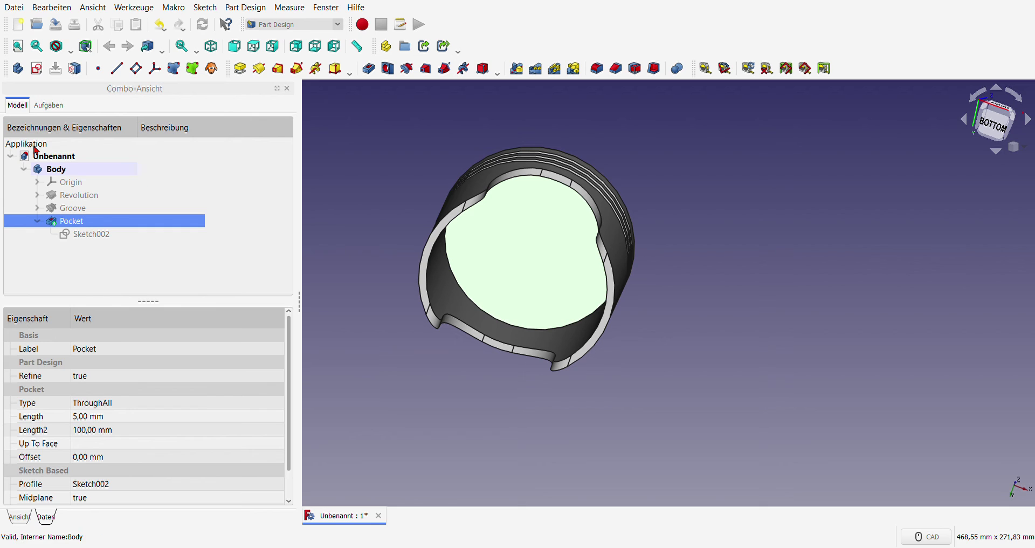
{"action": "left_click", "coordinate": [37, 68]}
Draw a tall narrow rectangle left of the sketch's vertical axis.
{"action": "scroll", "coordinate": [460, 354], "scroll_direction": "up", "scroll_amount": 4}
{"action": "scroll", "coordinate": [416, 322], "scroll_direction": "up", "scroll_amount": 3}
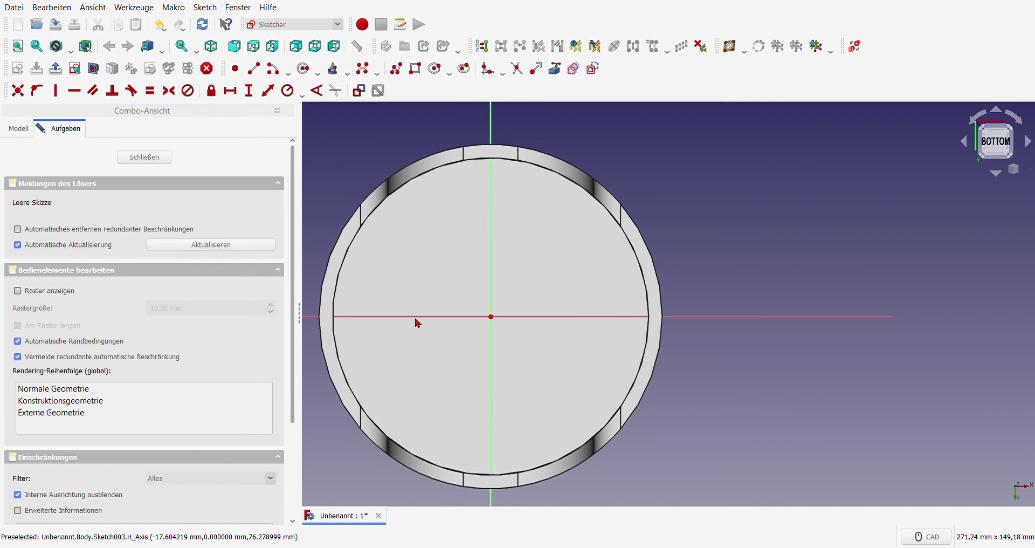
{"action": "scroll", "coordinate": [416, 322], "scroll_direction": "down", "scroll_amount": 1}
{"action": "left_click", "coordinate": [415, 68]}
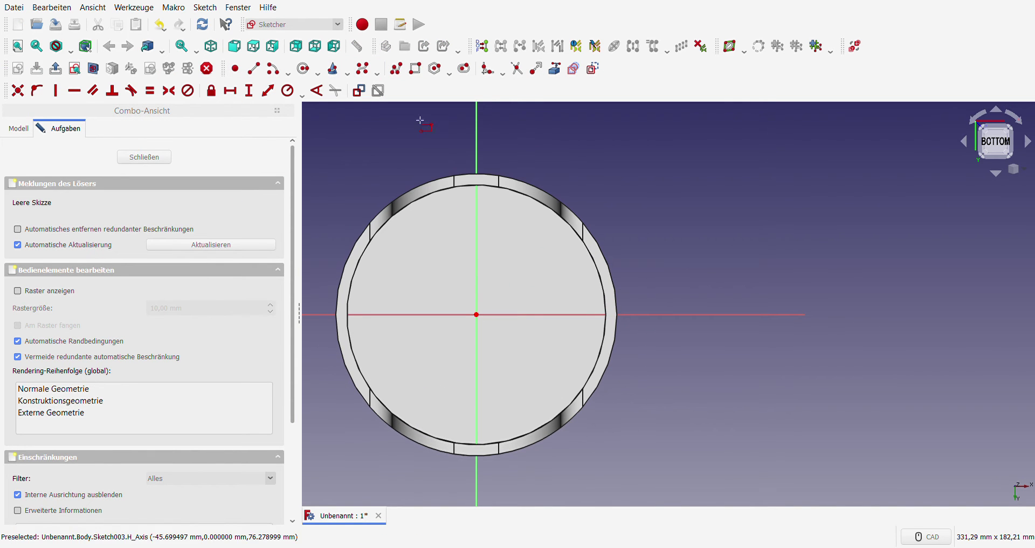
{"action": "left_click", "coordinate": [395, 254]}
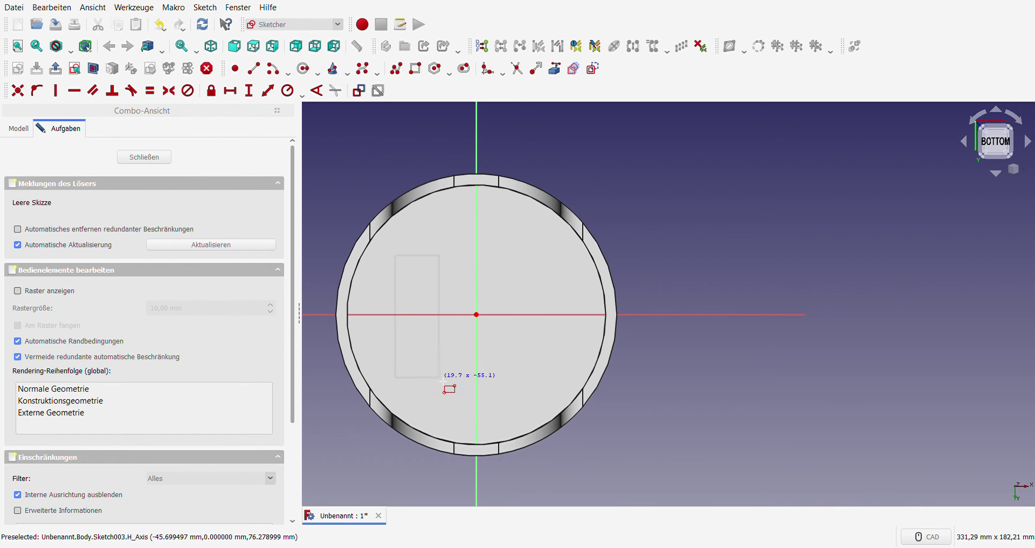
{"action": "left_click", "coordinate": [437, 368]}
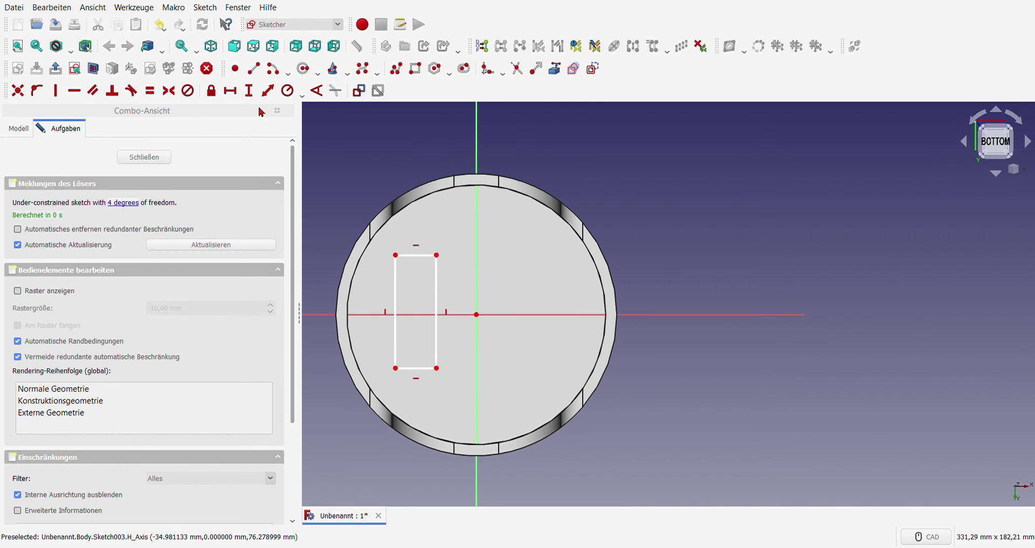
Fillet all four corners of the rectangle.
{"action": "left_click", "coordinate": [497, 74]}
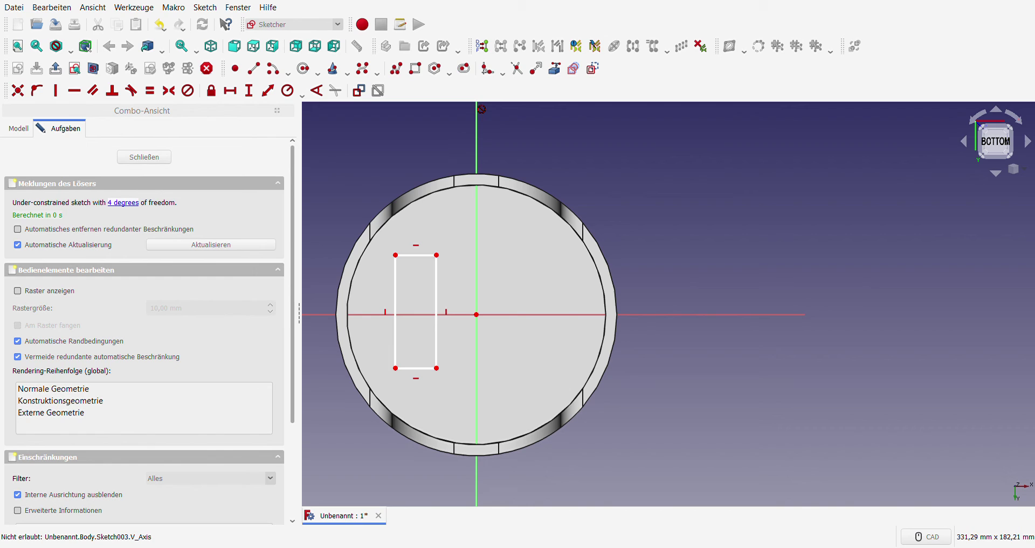
{"action": "left_click", "coordinate": [395, 254]}
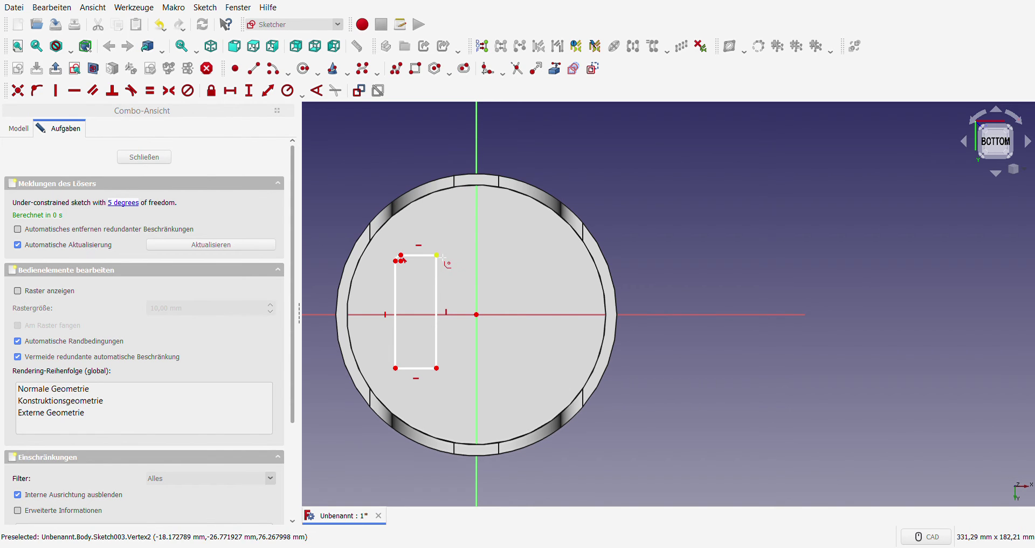
{"action": "left_click", "coordinate": [436, 255]}
{"action": "left_click", "coordinate": [437, 369]}
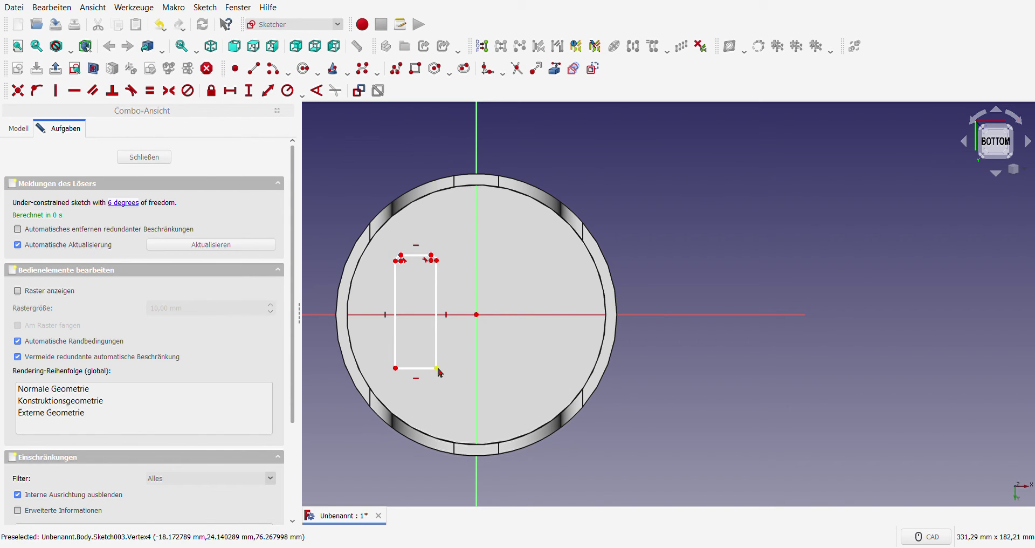
{"action": "left_click", "coordinate": [397, 368]}
{"action": "key", "text": "Escape"}
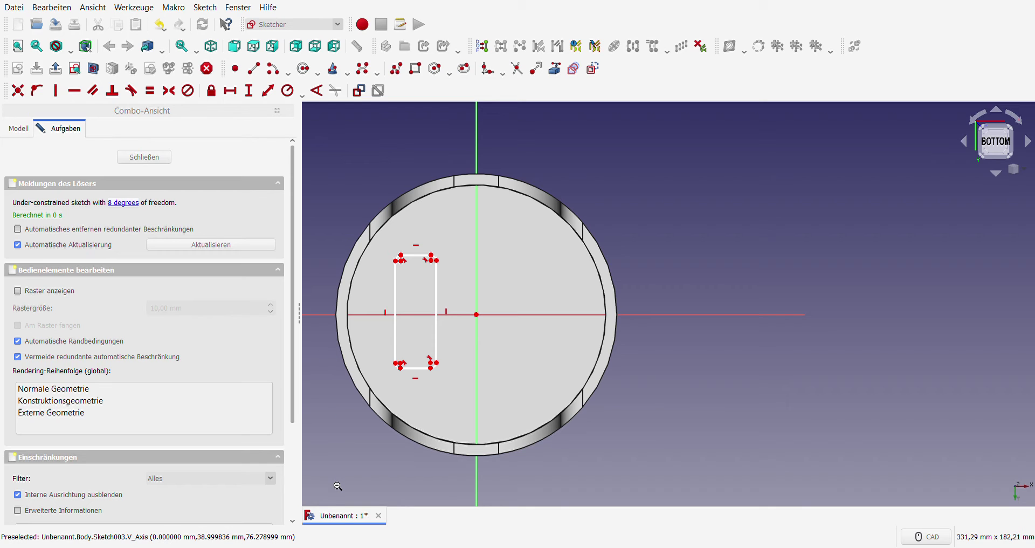
Constrain the four slot corner arcs equal with a 10 mm radius.
{"action": "scroll", "coordinate": [424, 265], "scroll_direction": "up", "scroll_amount": 3}
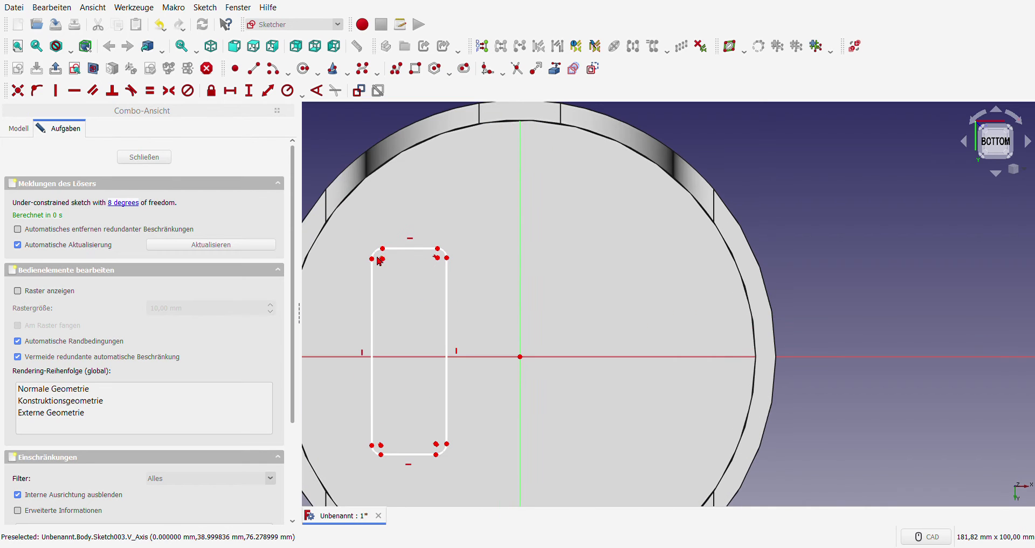
{"action": "left_click", "coordinate": [447, 258]}
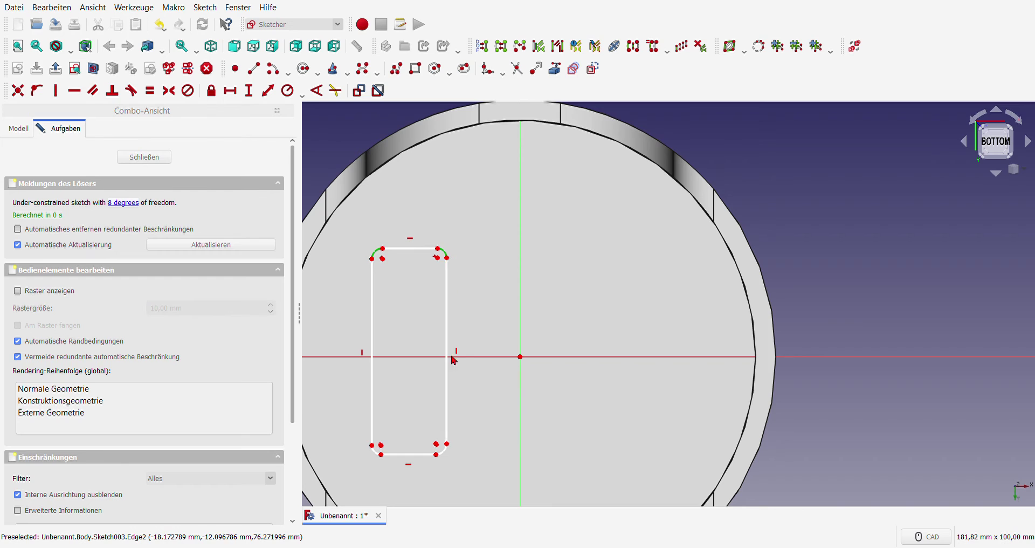
{"action": "left_click", "coordinate": [443, 452]}
{"action": "left_click", "coordinate": [378, 458]}
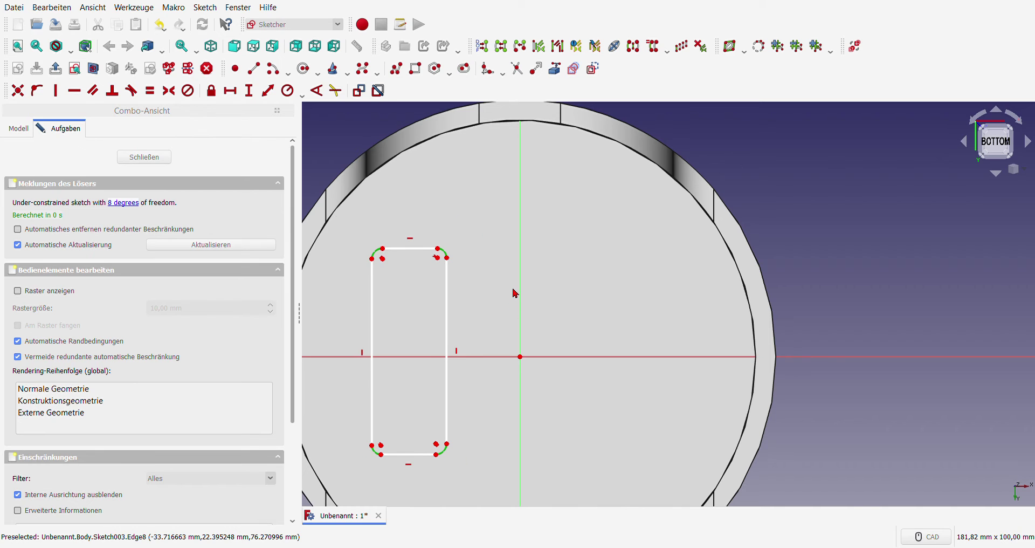
{"action": "key", "text": "k"}
{"action": "key", "text": "r"}
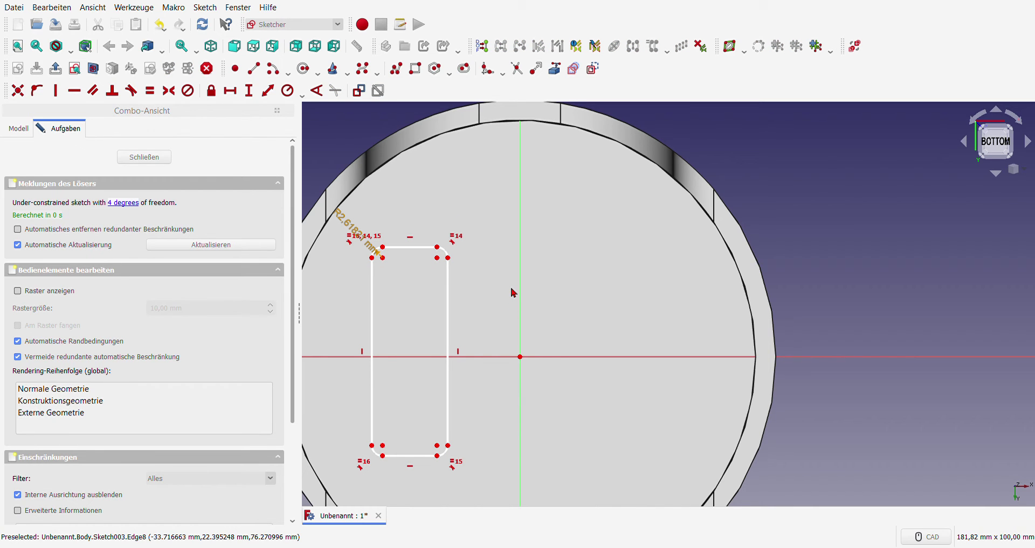
Move the R10 mm radius label outward, clear of the slot.
{"action": "scroll", "coordinate": [507, 294], "scroll_direction": "down", "scroll_amount": 2}
{"action": "scroll", "coordinate": [429, 305], "scroll_direction": "up", "scroll_amount": 2}
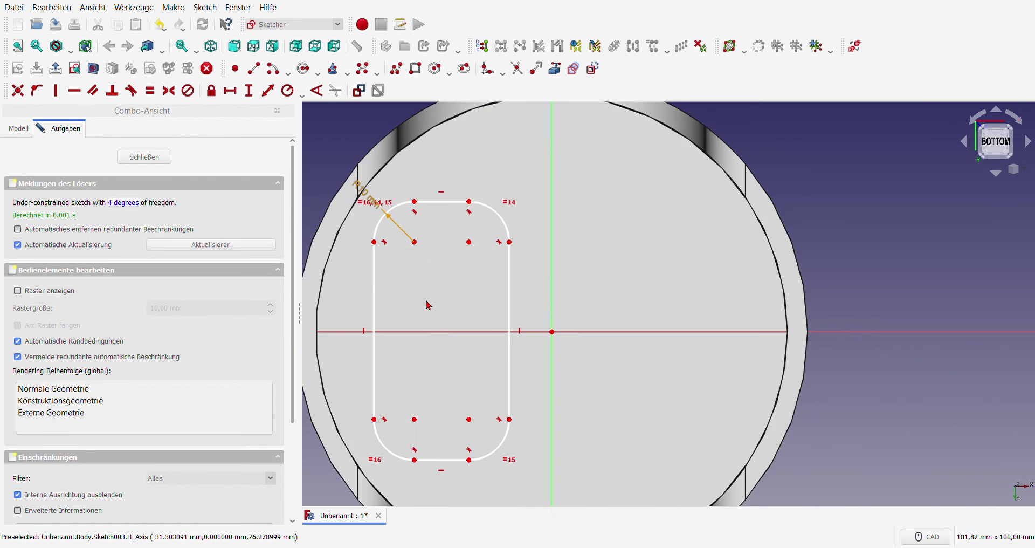
{"action": "scroll", "coordinate": [434, 264], "scroll_direction": "down", "scroll_amount": 1}
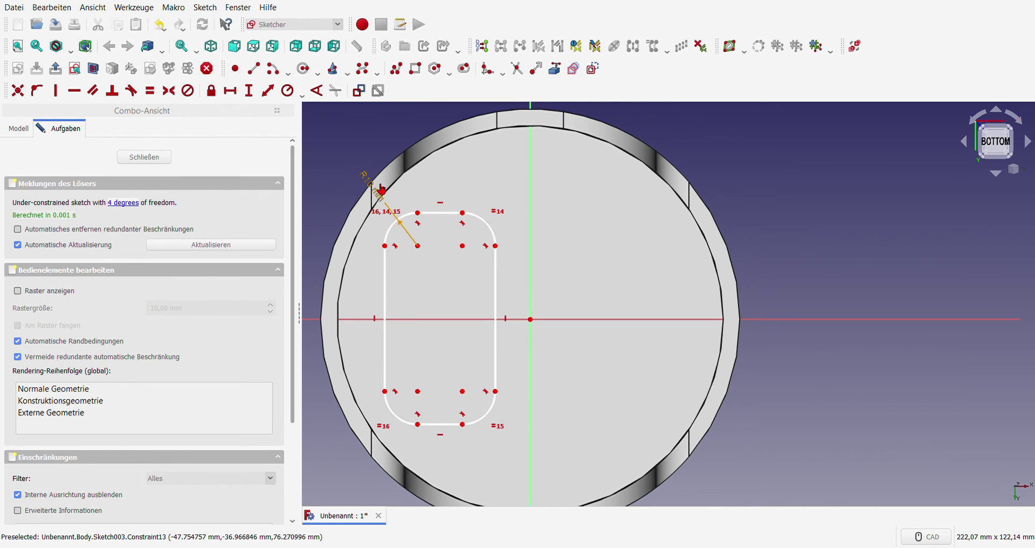
{"action": "left_click_drag", "start_coordinate": [382, 188], "coordinate": [356, 159]}
{"action": "scroll", "coordinate": [414, 192], "scroll_direction": "down", "scroll_amount": 2}
{"action": "middle_click_drag", "start_coordinate": [423, 357], "coordinate": [422, 307]}
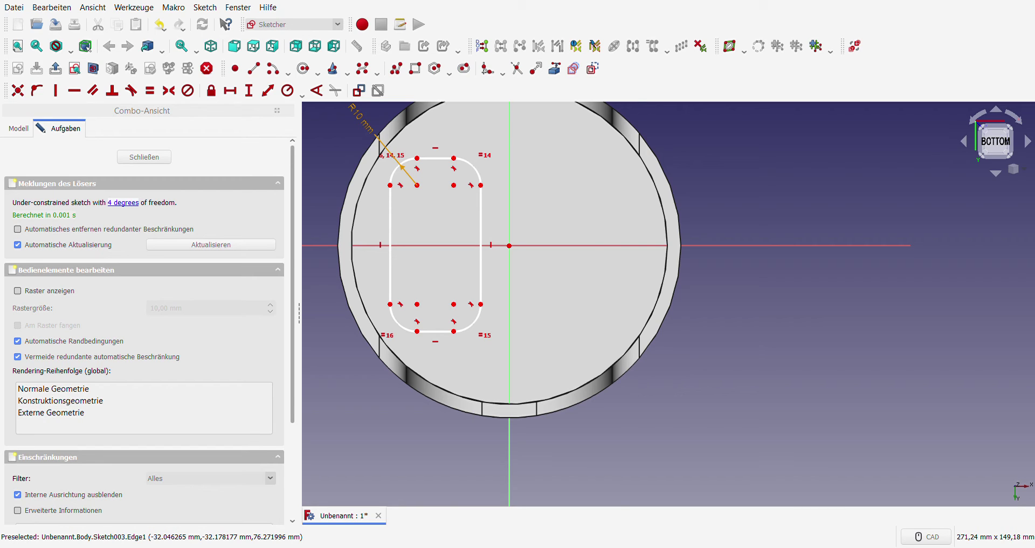
Undo the R10 change to restore the 5 mm corner radius, and dimension the slot's bottom width at 19 mm.
{"action": "left_click", "coordinate": [362, 119]}
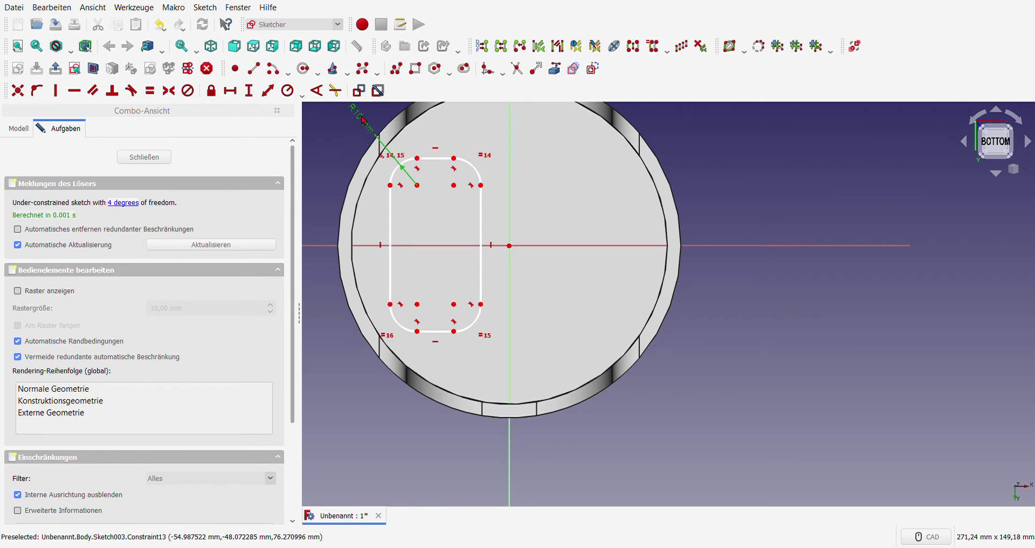
{"action": "key", "text": "ctrl+z"}
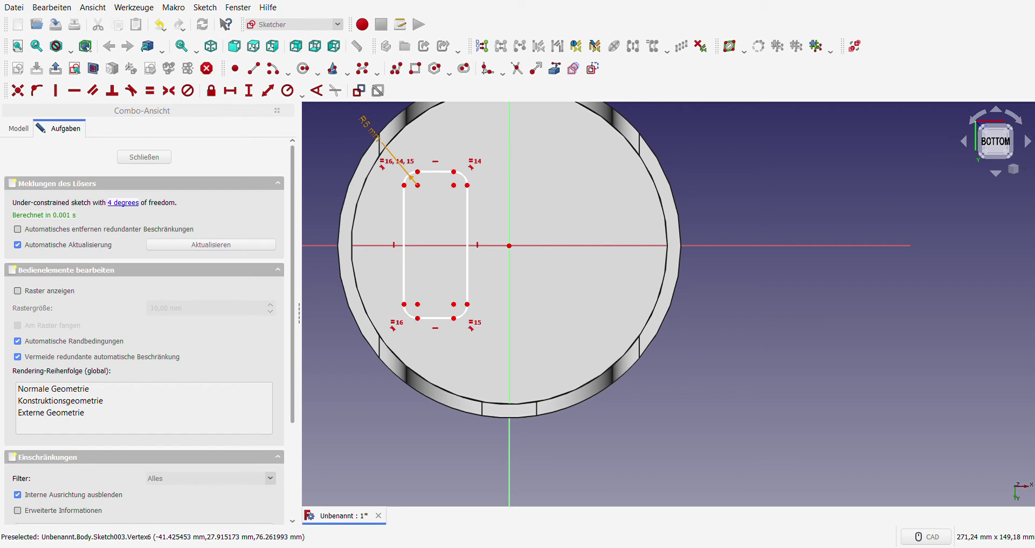
{"action": "left_click", "coordinate": [405, 305]}
{"action": "left_click", "coordinate": [467, 304]}
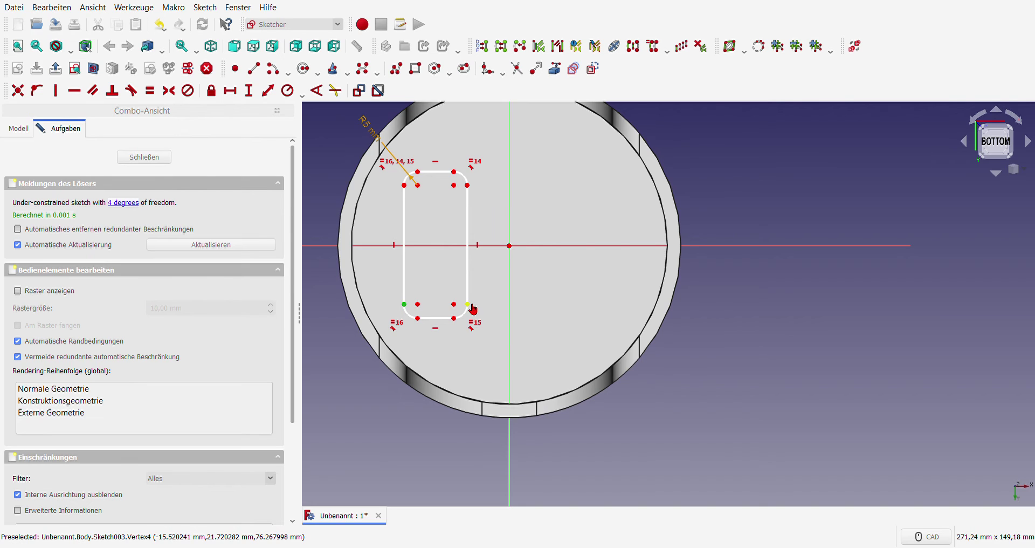
{"action": "left_click", "coordinate": [230, 90]}
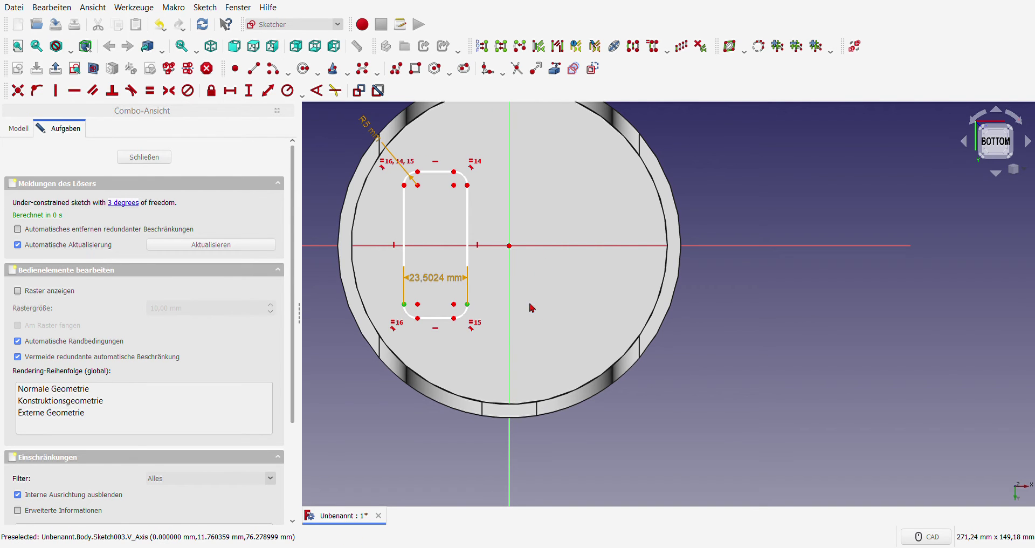
Select the slot's top-right and bottom-right points together with the horizontal axis.
{"action": "scroll", "coordinate": [395, 297], "scroll_direction": "down", "scroll_amount": 1}
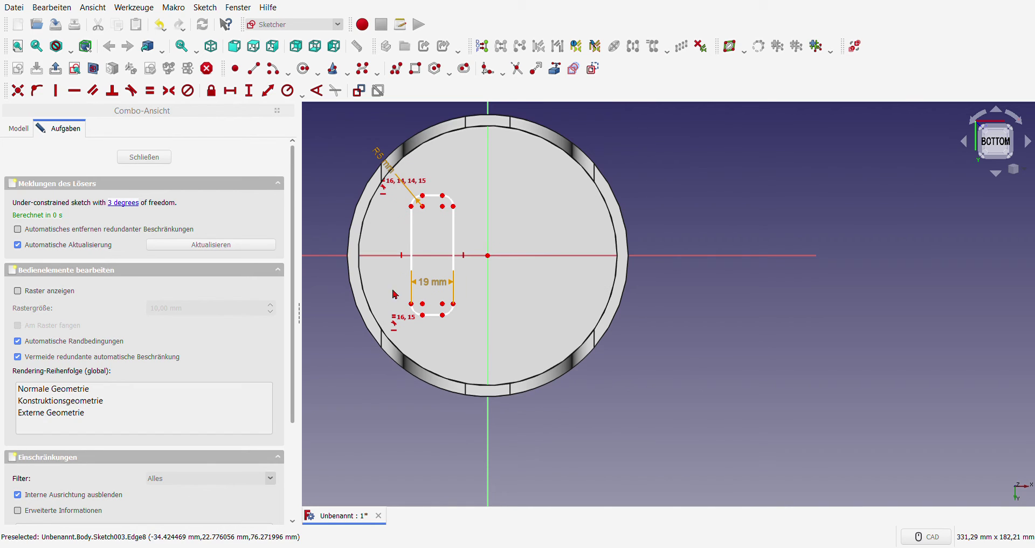
{"action": "left_click", "coordinate": [454, 207]}
{"action": "left_click", "coordinate": [453, 304]}
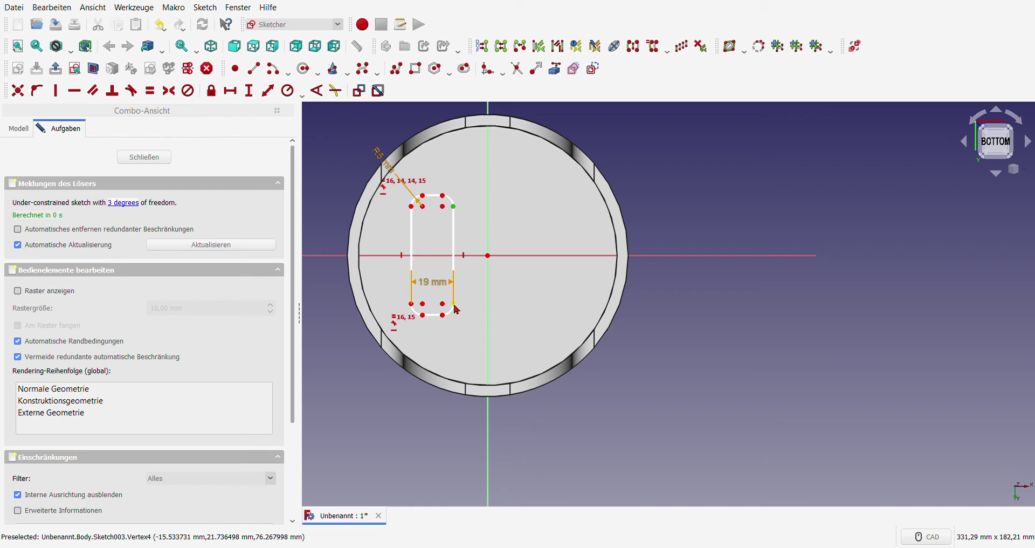
{"action": "left_click", "coordinate": [474, 261]}
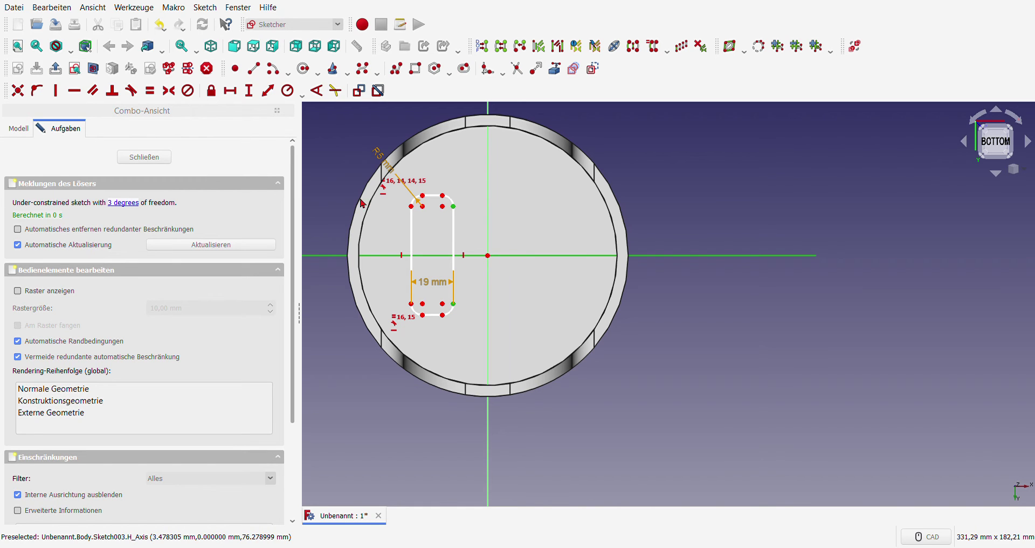
Make the slot points symmetric about the horizontal axis and delete the redundant vertical constraint.
{"action": "left_click", "coordinate": [170, 96]}
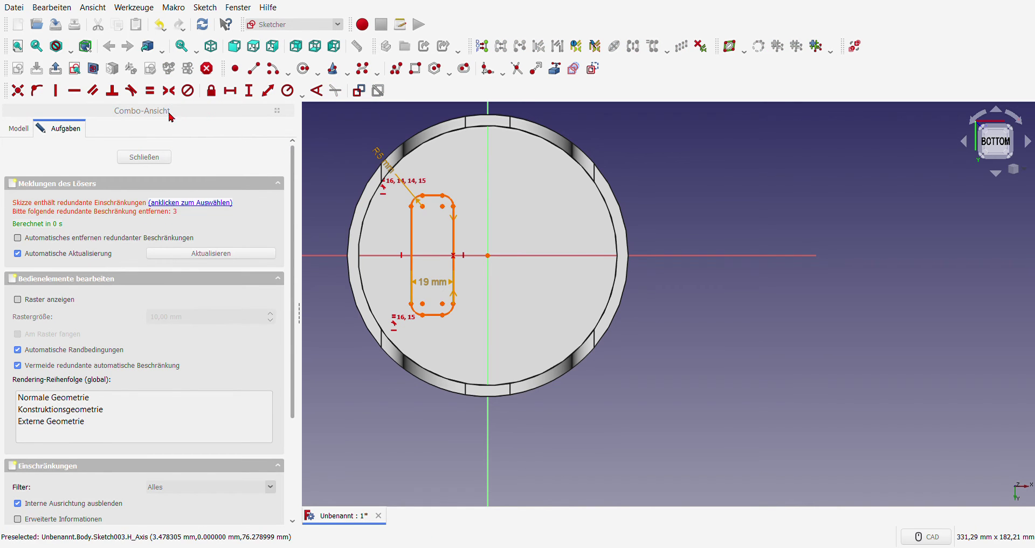
{"action": "scroll", "coordinate": [164, 420], "scroll_direction": "down", "scroll_amount": 3}
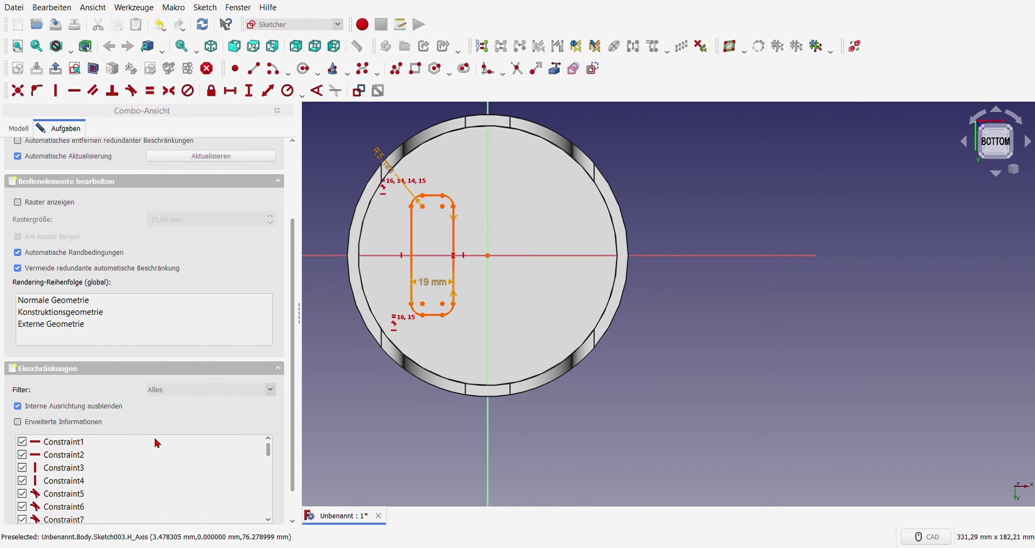
{"action": "left_click", "coordinate": [132, 473], "text": "ctrl"}
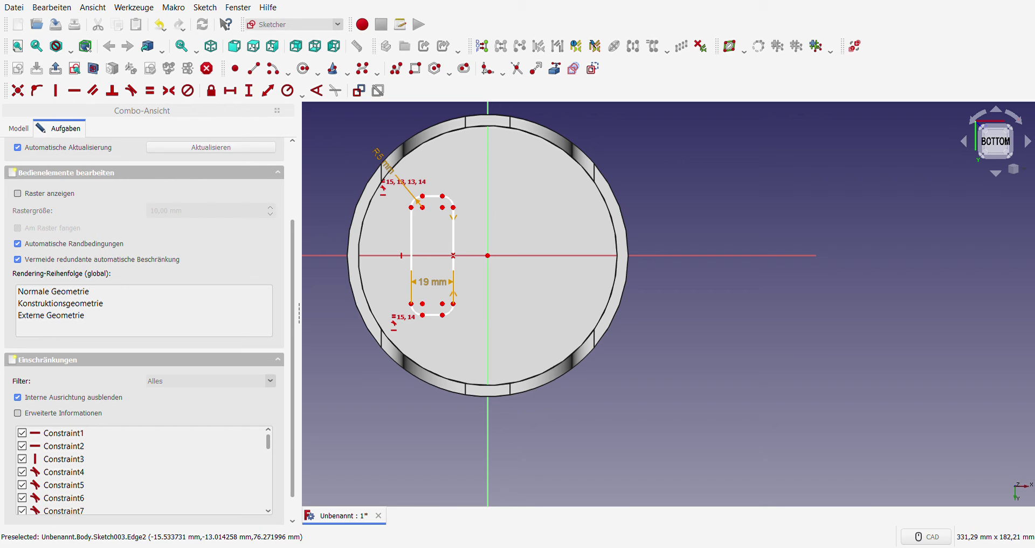
Set a 50.8 mm vertical distance between the slot's top-right and bottom-right points.
{"action": "left_click", "coordinate": [443, 196]}
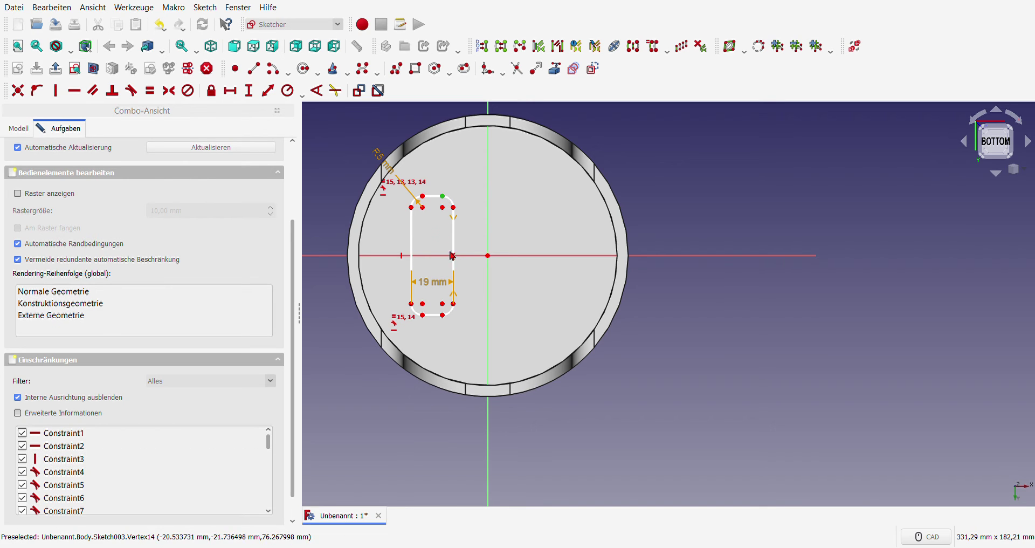
{"action": "left_click", "coordinate": [443, 315]}
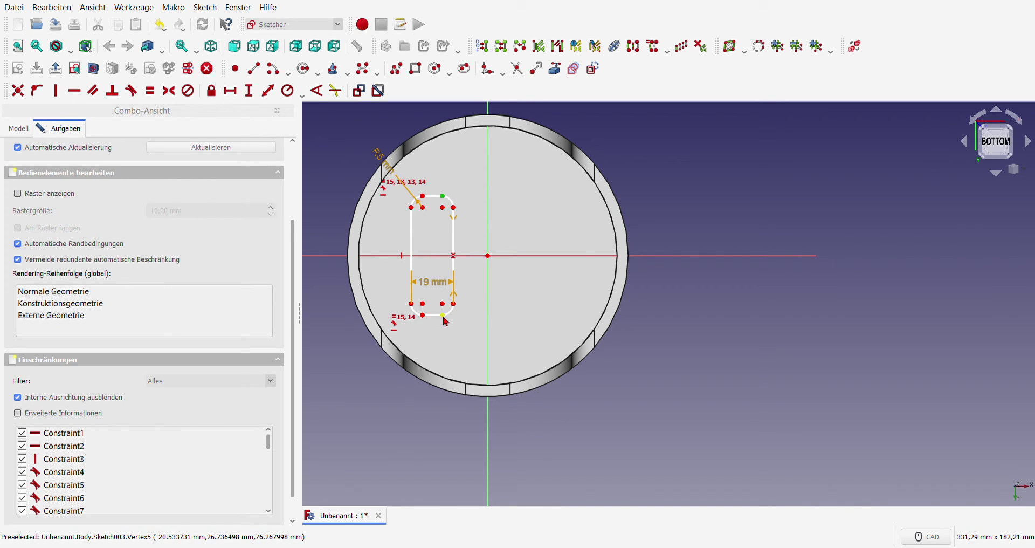
{"action": "left_click", "coordinate": [250, 91]}
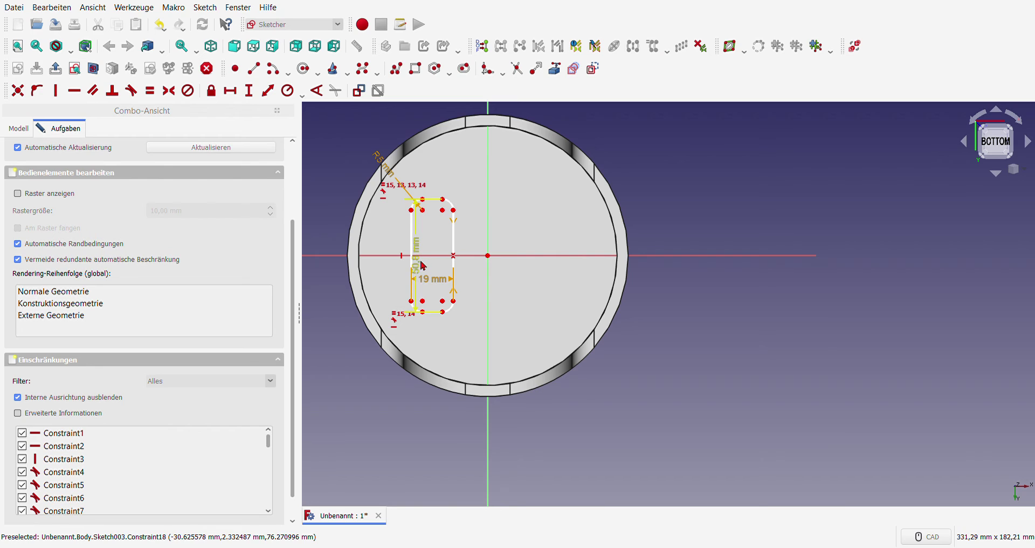
Move the 50.8 mm, 19 mm and R5 dimension labels clear of the slot.
{"action": "left_click_drag", "start_coordinate": [423, 268], "coordinate": [372, 273]}
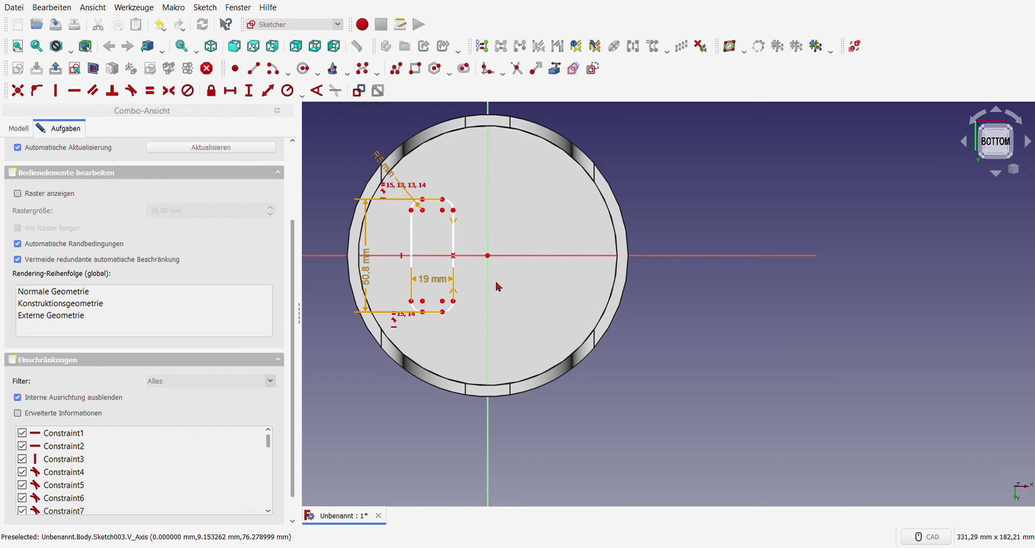
{"action": "left_click_drag", "start_coordinate": [431, 280], "coordinate": [432, 344]}
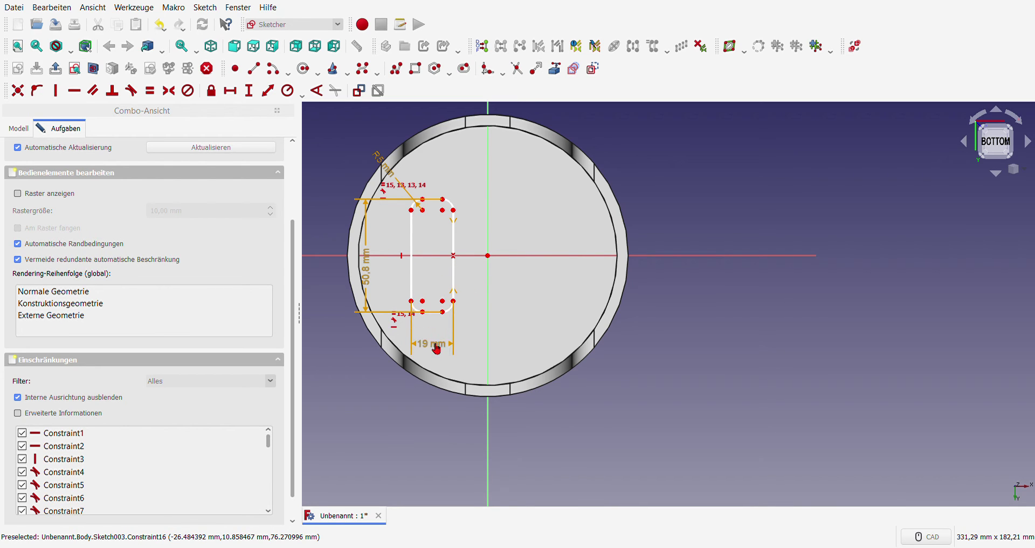
{"action": "left_click_drag", "start_coordinate": [370, 276], "coordinate": [381, 277]}
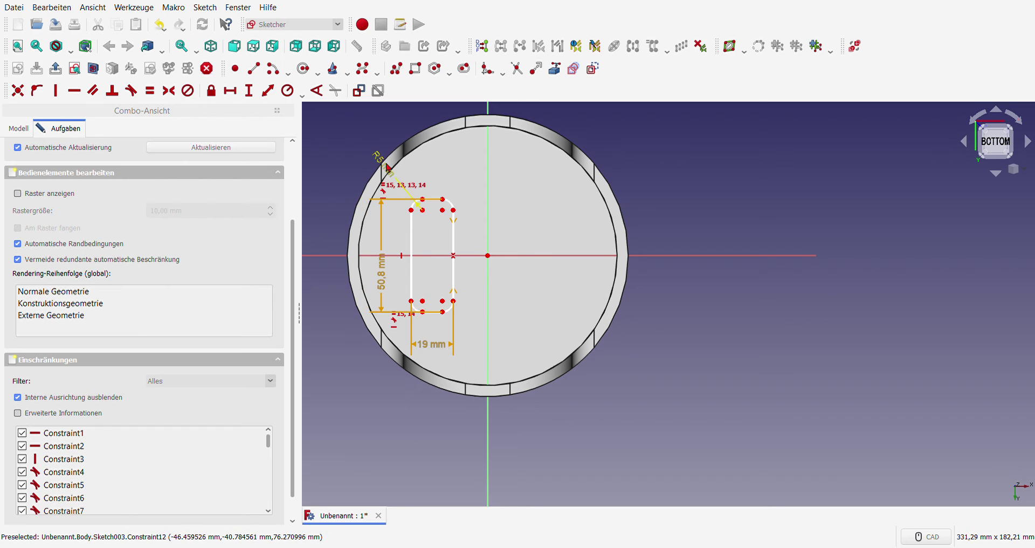
{"action": "left_click_drag", "start_coordinate": [385, 163], "coordinate": [456, 183]}
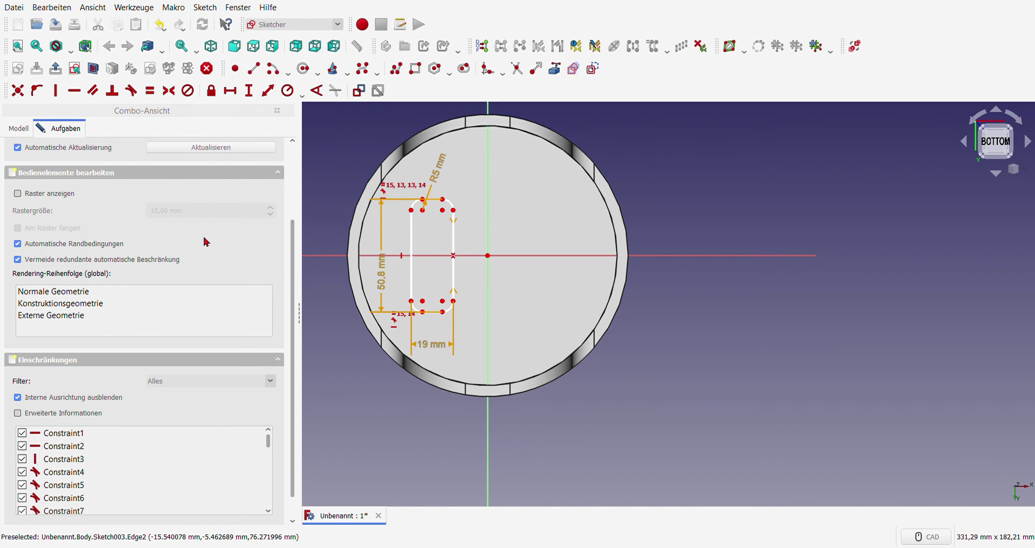
{"action": "scroll", "coordinate": [203, 238], "scroll_direction": "up", "scroll_amount": 3}
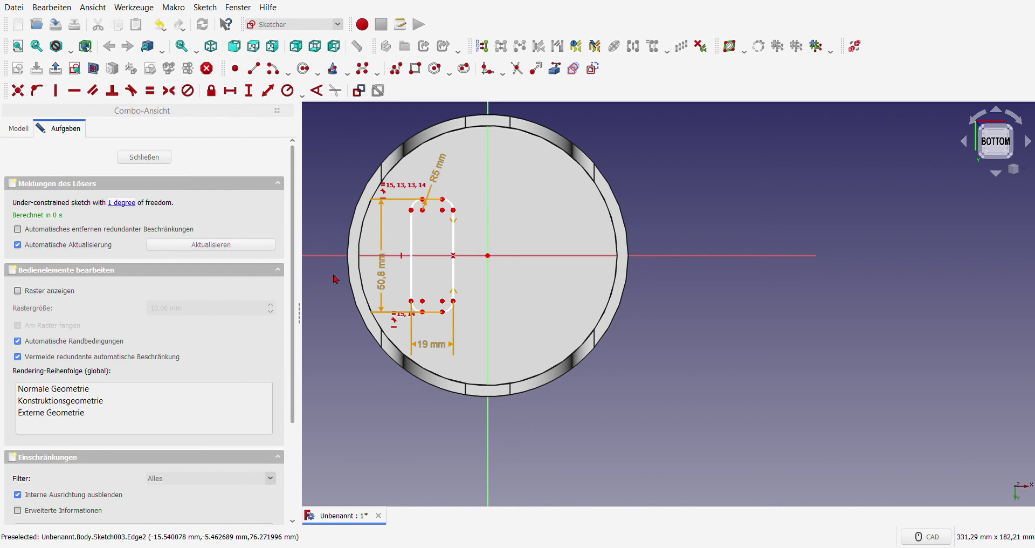
Dimension the slot 15.88 mm horizontally from the origin, reposition the label, and close the sketch.
{"action": "left_click", "coordinate": [488, 256]}
{"action": "left_click", "coordinate": [454, 210]}
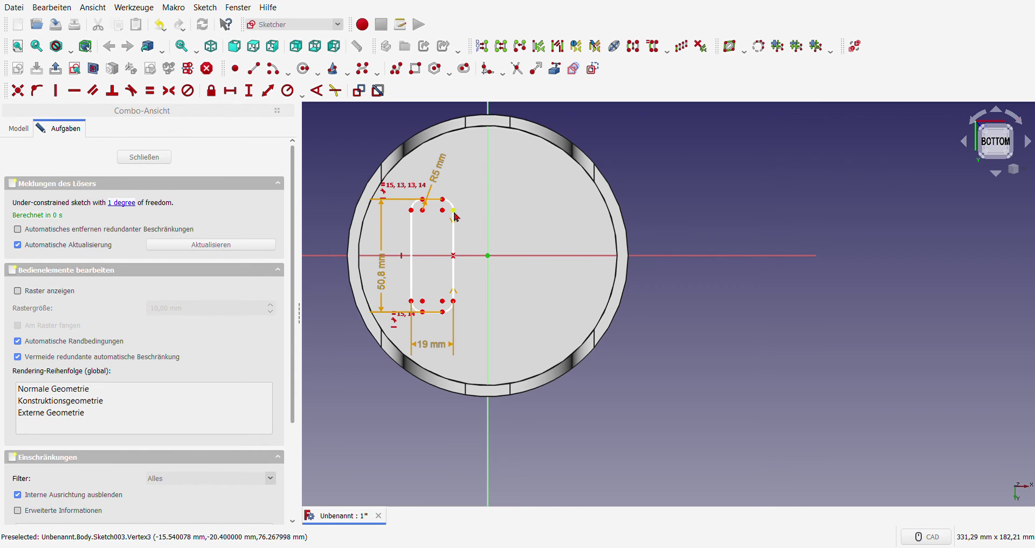
{"action": "left_click", "coordinate": [231, 91]}
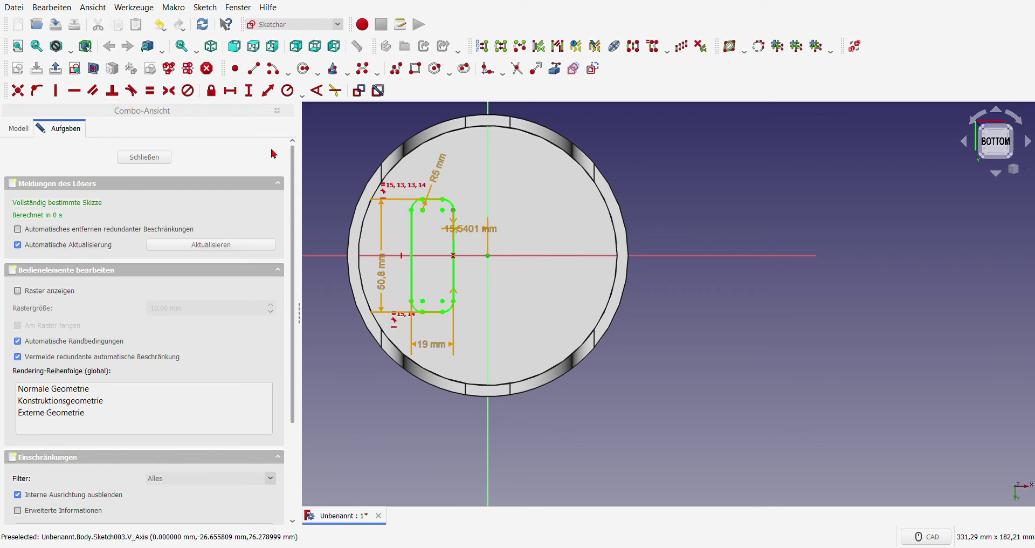
{"action": "key", "text": "ctrl+z"}
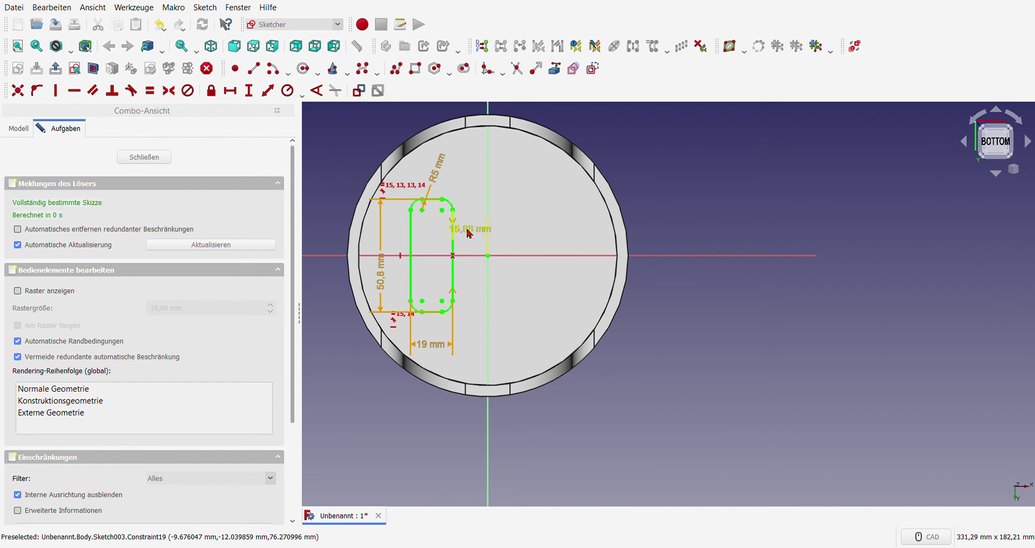
{"action": "left_click_drag", "start_coordinate": [469, 233], "coordinate": [534, 186]}
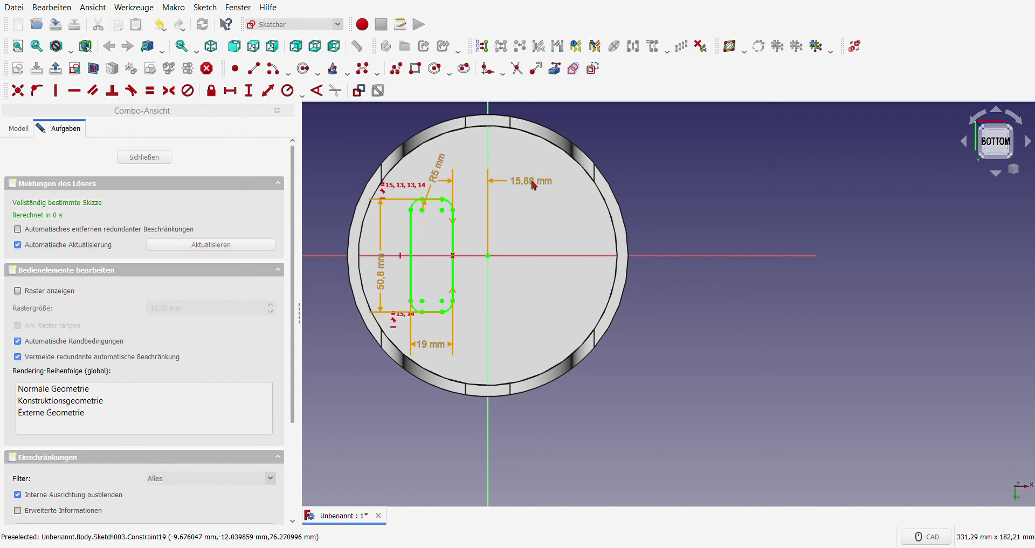
{"action": "left_click", "coordinate": [143, 161]}
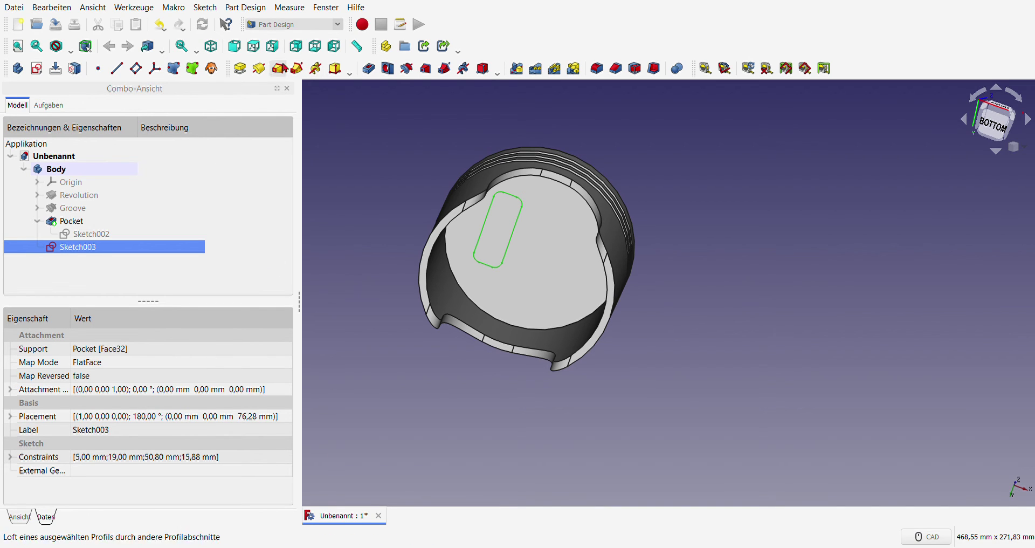
Pad Sketch003 up to the inner piston face, Pocket Face23.
{"action": "left_click", "coordinate": [239, 69]}
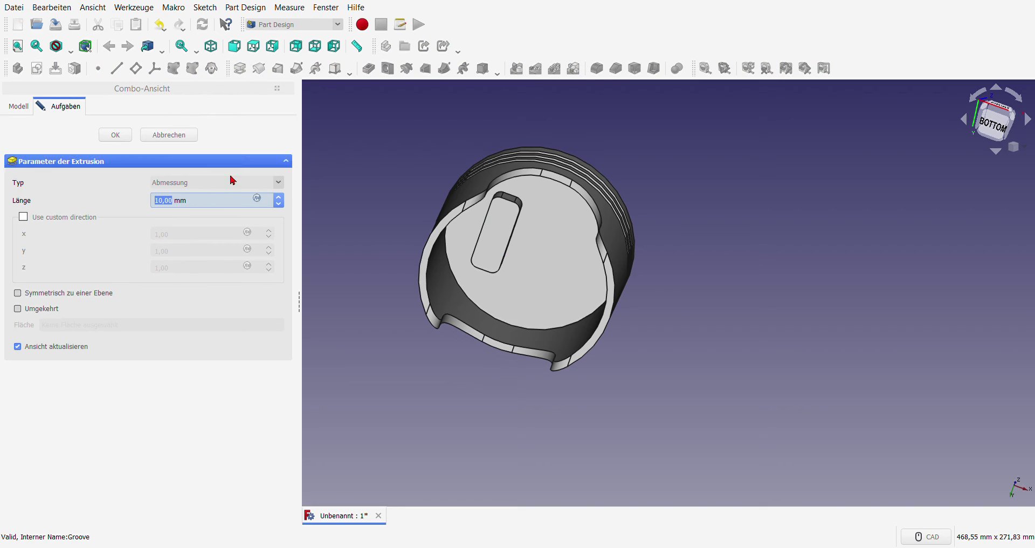
{"action": "left_click", "coordinate": [215, 186]}
{"action": "left_click", "coordinate": [197, 228]}
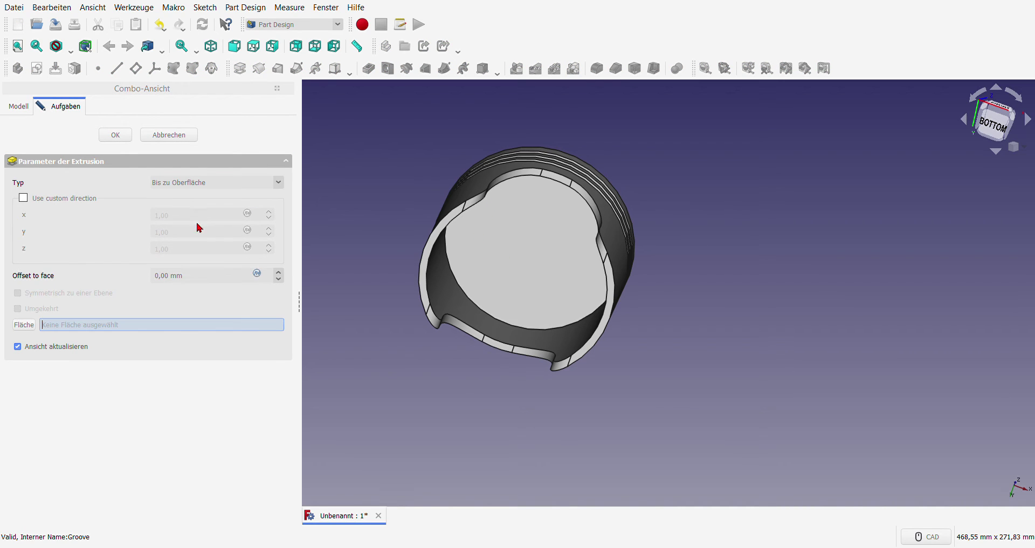
{"action": "left_click", "coordinate": [443, 231]}
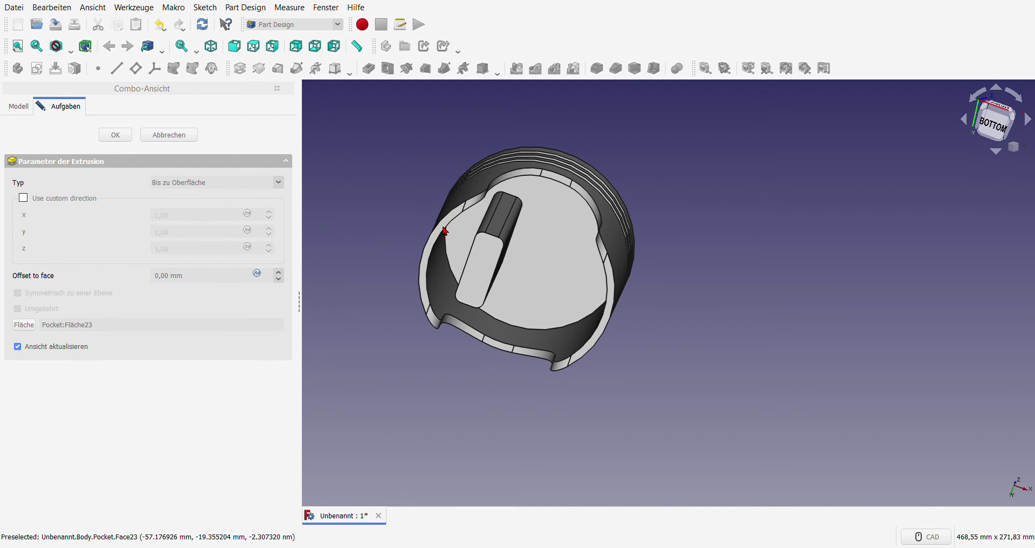
{"action": "left_click", "coordinate": [116, 139]}
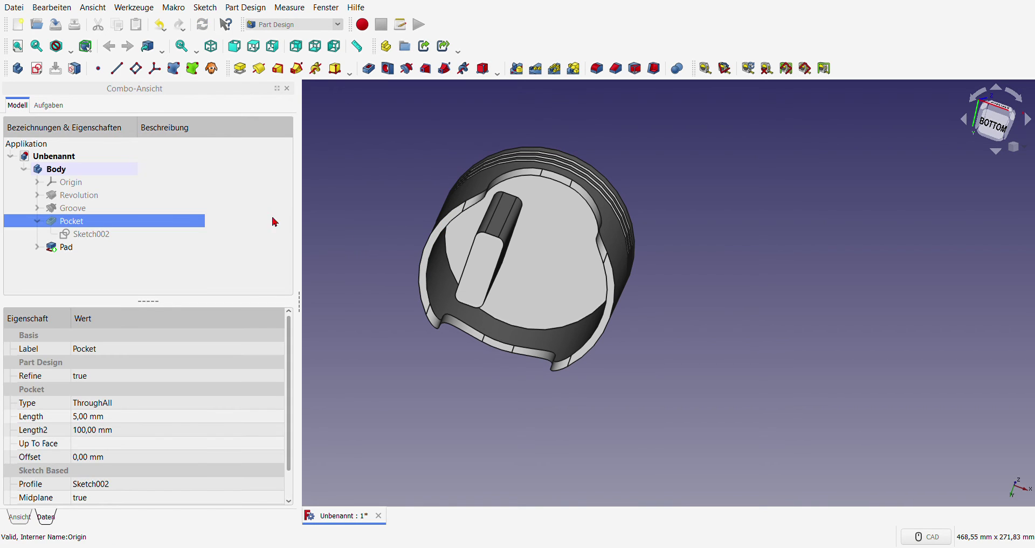
Orbit around the piston's underside and select the Pad boss in the model tree.
{"action": "left_click", "coordinate": [334, 258]}
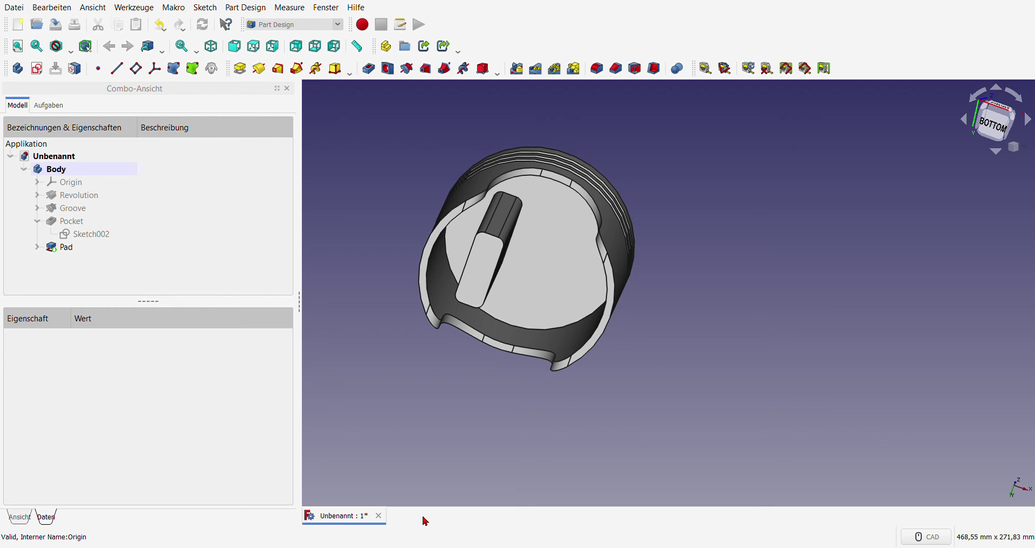
{"action": "scroll", "coordinate": [589, 222], "scroll_direction": "up", "scroll_amount": 3}
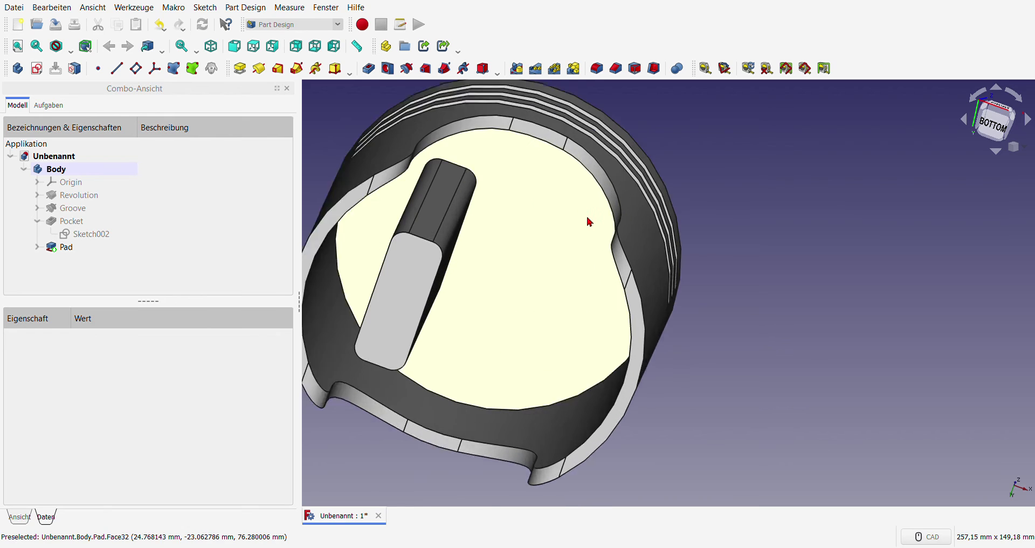
{"action": "scroll", "coordinate": [507, 236], "scroll_direction": "up", "scroll_amount": 2}
{"action": "scroll", "coordinate": [507, 235], "scroll_direction": "down", "scroll_amount": 4}
{"action": "scroll", "coordinate": [604, 277], "scroll_direction": "down", "scroll_amount": 1}
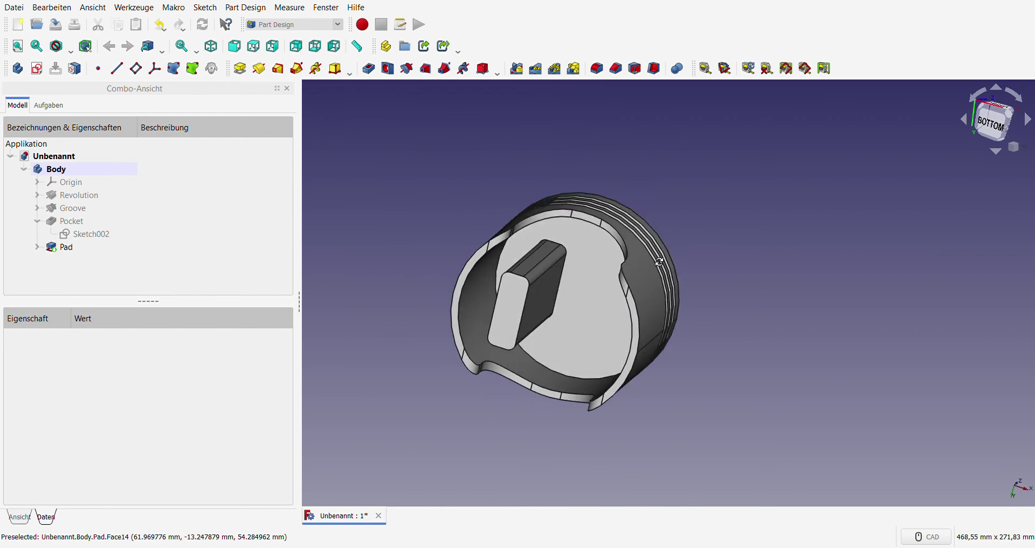
{"action": "middle_click_drag", "start_coordinate": [704, 275], "coordinate": [620, 247]}
{"action": "scroll", "coordinate": [610, 293], "scroll_direction": "down", "scroll_amount": 3}
{"action": "middle_click_drag", "start_coordinate": [610, 294], "coordinate": [633, 334]}
{"action": "scroll", "coordinate": [620, 302], "scroll_direction": "up", "scroll_amount": 3}
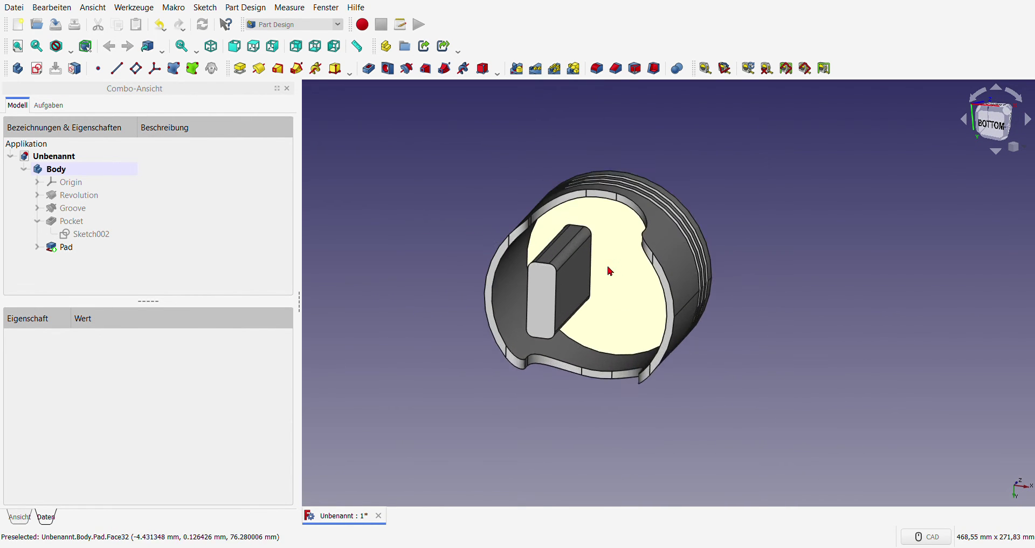
{"action": "left_click", "coordinate": [57, 248]}
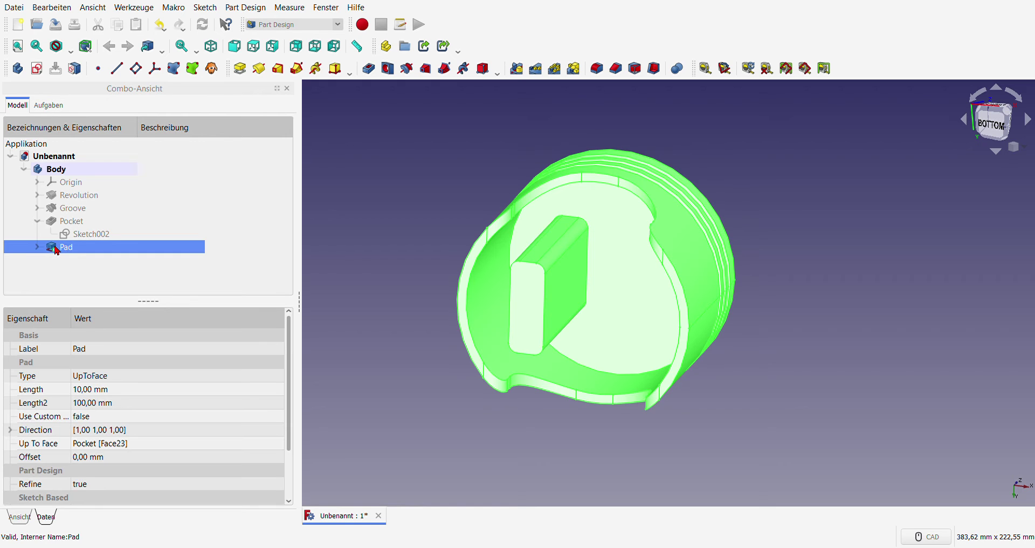
Mirror the Pad boss across the YZ plane to create a second boss.
{"action": "left_click", "coordinate": [518, 70]}
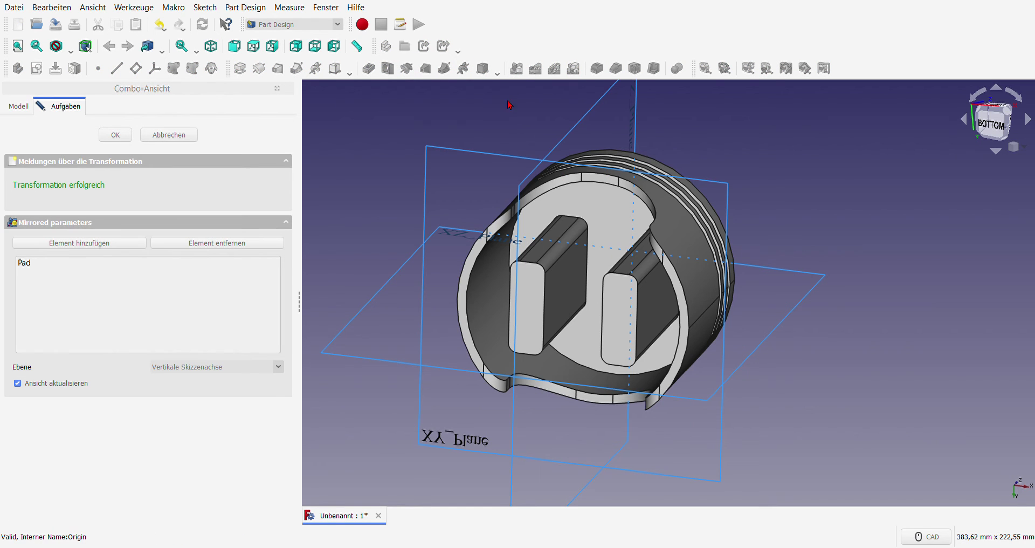
{"action": "left_click", "coordinate": [559, 147]}
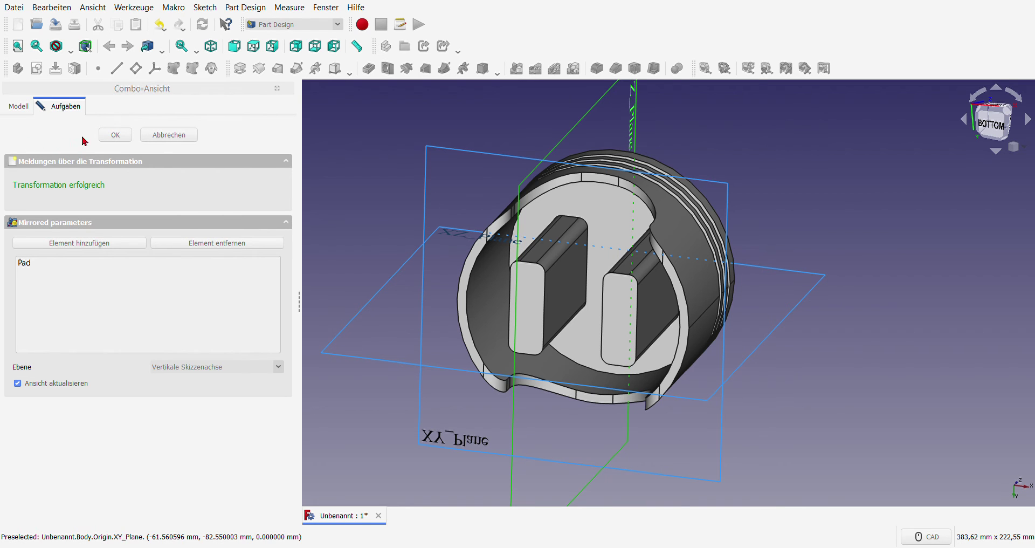
{"action": "left_click", "coordinate": [116, 135]}
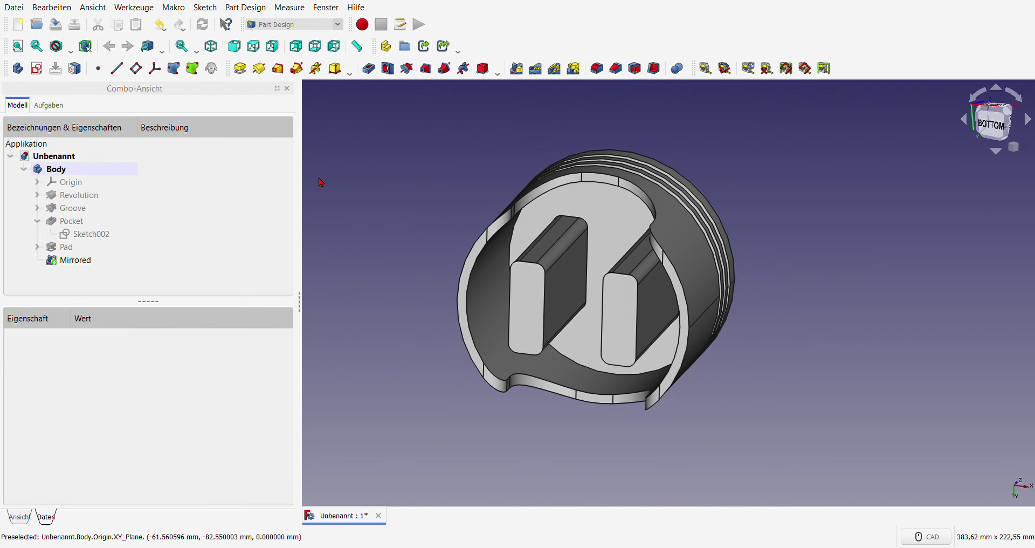
Orbit to a side view and select the flat side face of the second boss.
{"action": "middle_click_drag", "start_coordinate": [322, 178], "coordinate": [370, 236]}
{"action": "scroll", "coordinate": [423, 249], "scroll_direction": "up", "scroll_amount": 3}
{"action": "scroll", "coordinate": [366, 249], "scroll_direction": "down", "scroll_amount": 3}
{"action": "scroll", "coordinate": [365, 247], "scroll_direction": "up", "scroll_amount": 2}
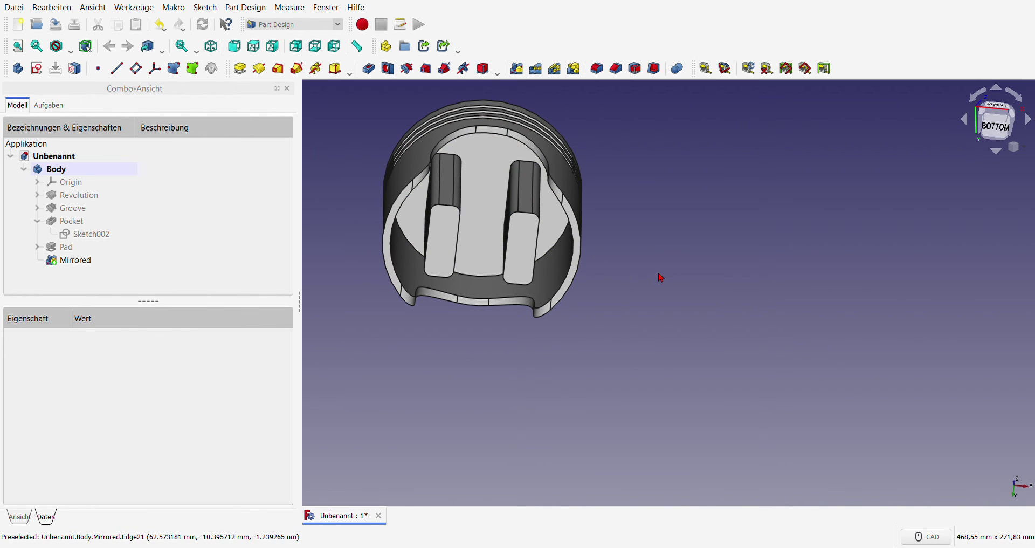
{"action": "mouse_move", "coordinate": [699, 327]}
{"action": "middle_mouse_down"}
{"action": "mouse_move", "coordinate": [603, 282]}
{"action": "mouse_move", "coordinate": [636, 291]}
{"action": "middle_mouse_up"}
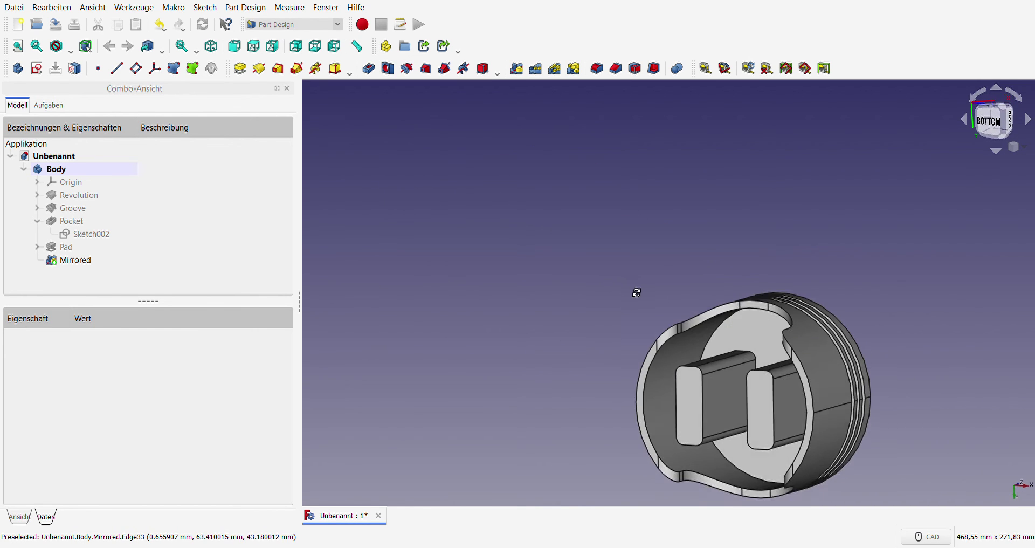
{"action": "left_click", "coordinate": [784, 396]}
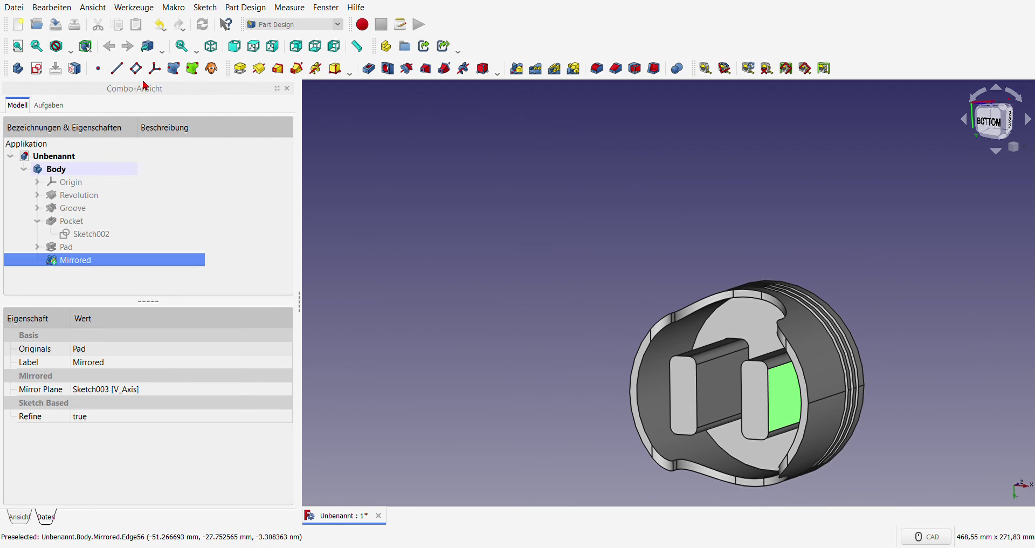
Start a new sketch on the selected boss face and section the view at the sketch plane.
{"action": "left_click", "coordinate": [39, 70]}
{"action": "scroll", "coordinate": [509, 248], "scroll_direction": "down", "scroll_amount": 3}
{"action": "scroll", "coordinate": [707, 305], "scroll_direction": "up", "scroll_amount": 2}
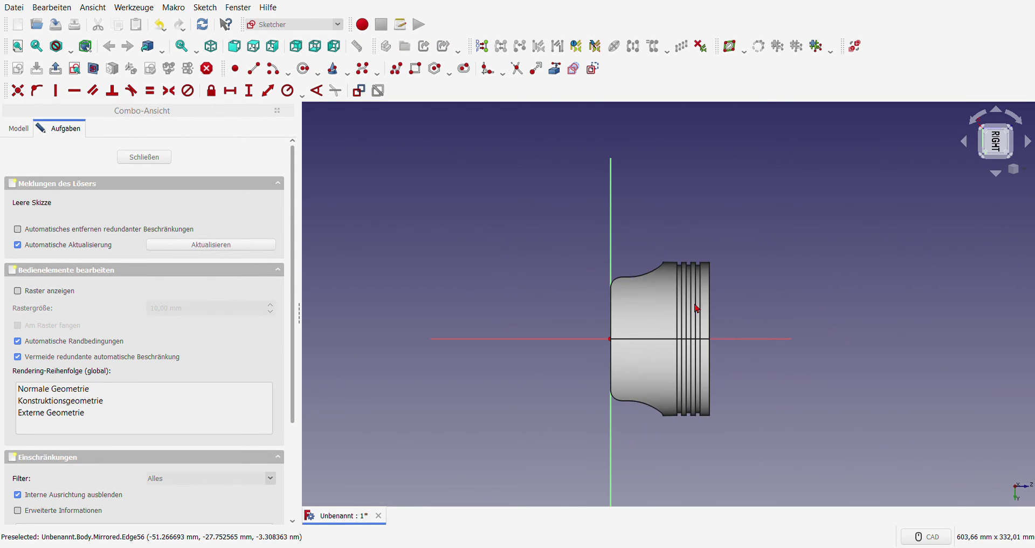
{"action": "left_click", "coordinate": [94, 68]}
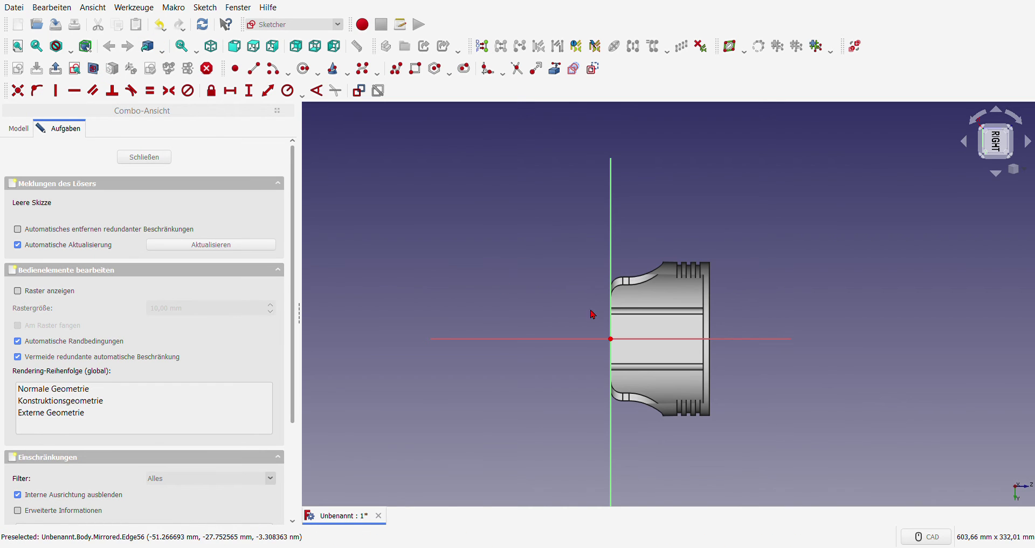
{"action": "scroll", "coordinate": [691, 354], "scroll_direction": "up", "scroll_amount": 5}
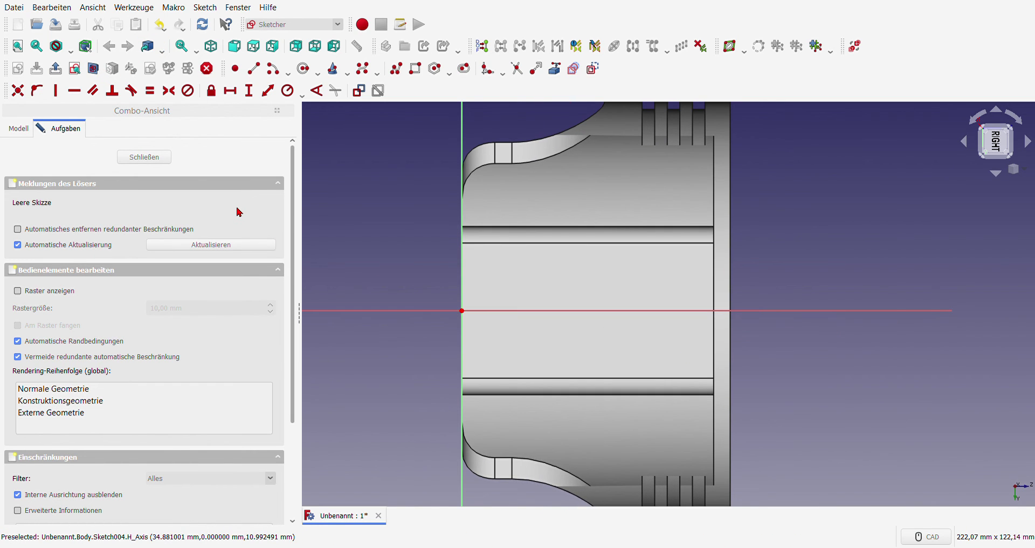
Draw upper and lower arcs joined by a connecting line, with coincident endpoints.
{"action": "left_click", "coordinate": [280, 76]}
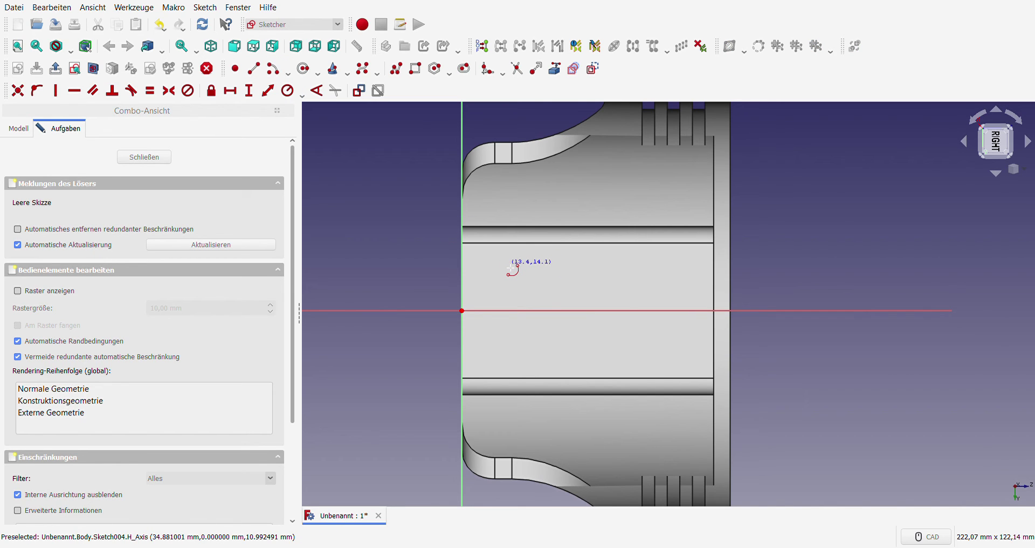
{"action": "left_click", "coordinate": [508, 265]}
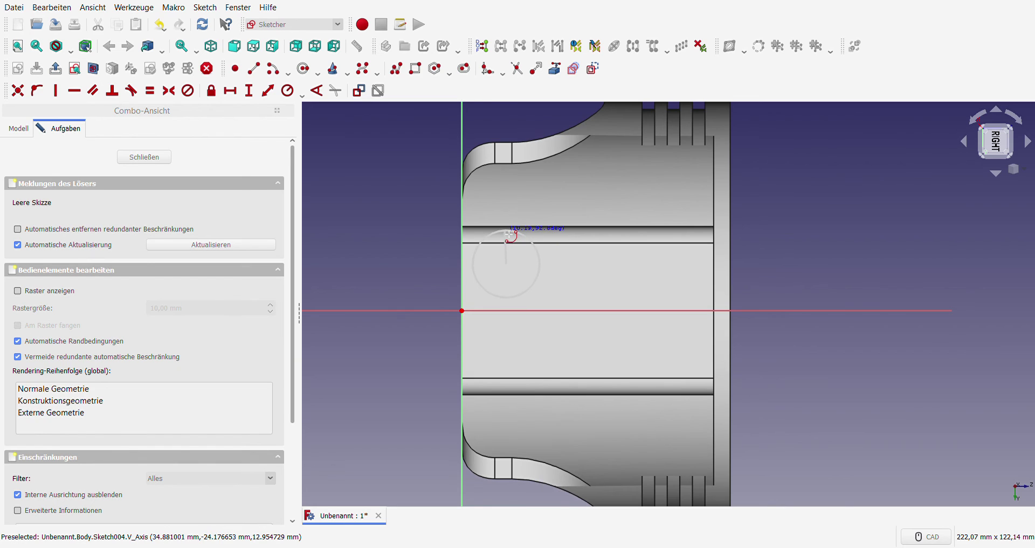
{"action": "left_click", "coordinate": [475, 273]}
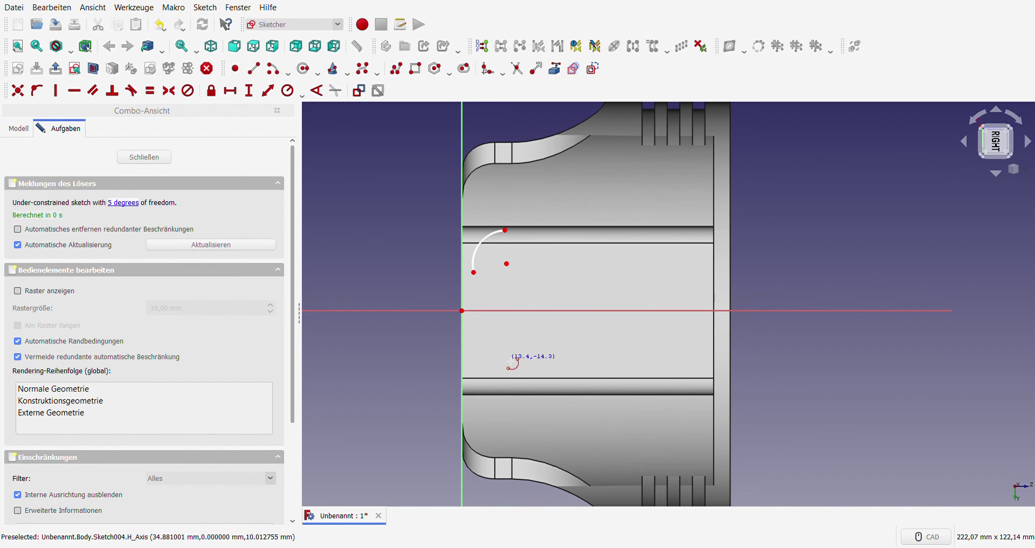
{"action": "left_click", "coordinate": [510, 390]}
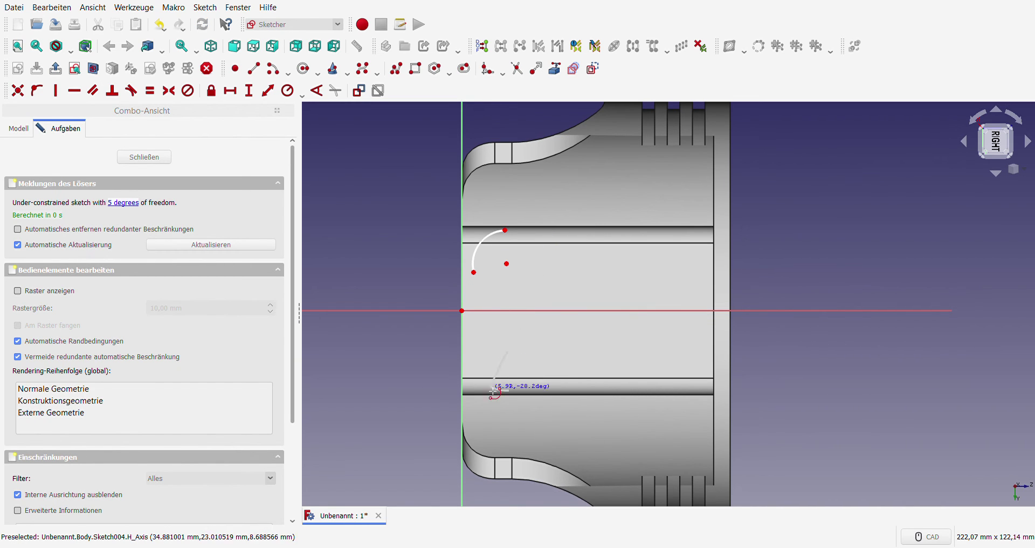
{"action": "left_click", "coordinate": [468, 352]}
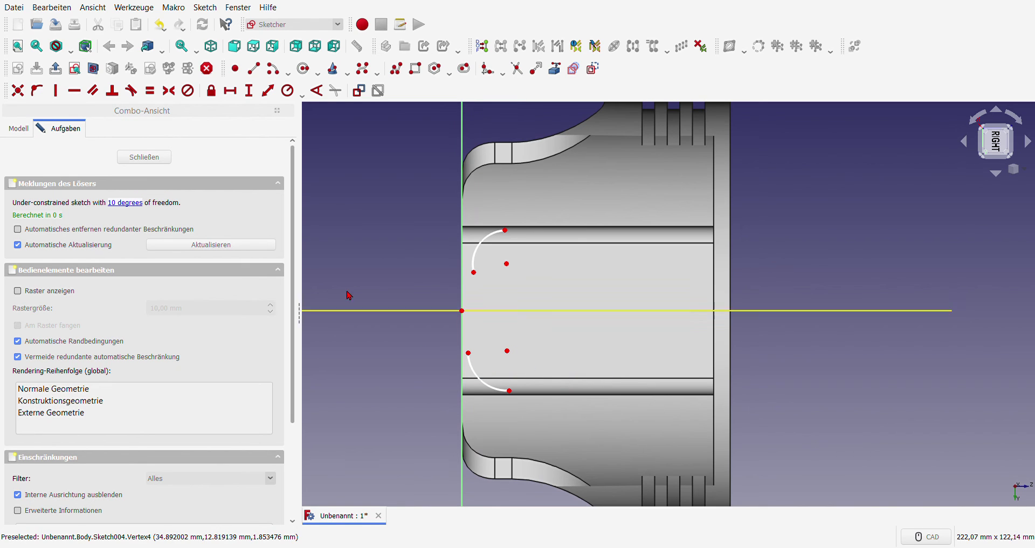
{"action": "left_click", "coordinate": [254, 68]}
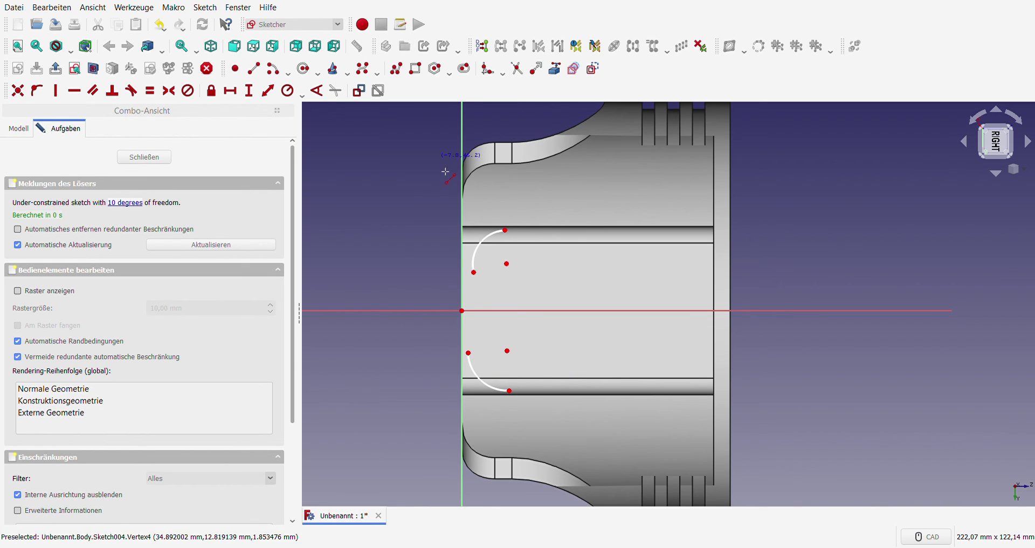
{"action": "left_click", "coordinate": [474, 272]}
{"action": "left_click", "coordinate": [470, 342]}
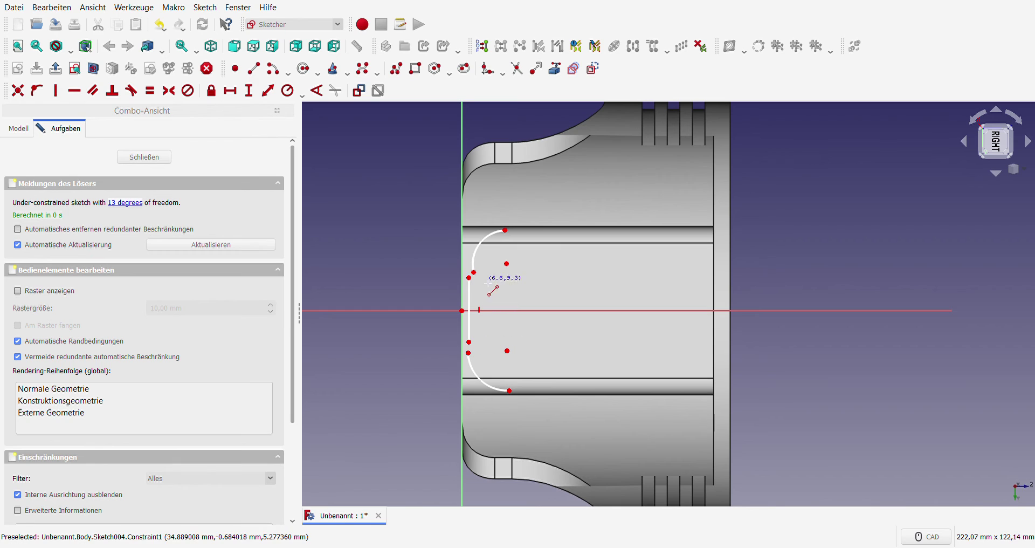
{"action": "left_click_drag", "start_coordinate": [451, 263], "coordinate": [484, 281]}
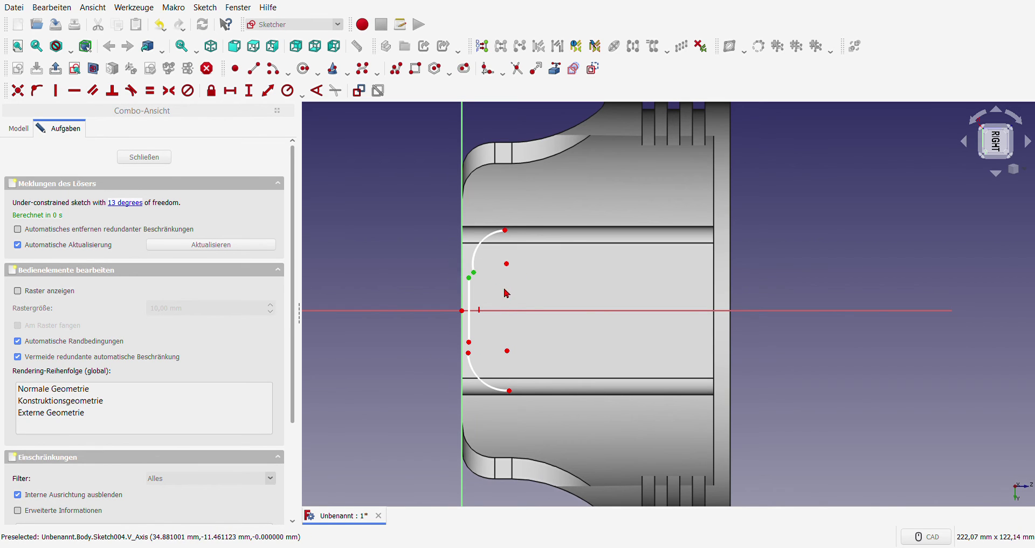
{"action": "key", "text": "c"}
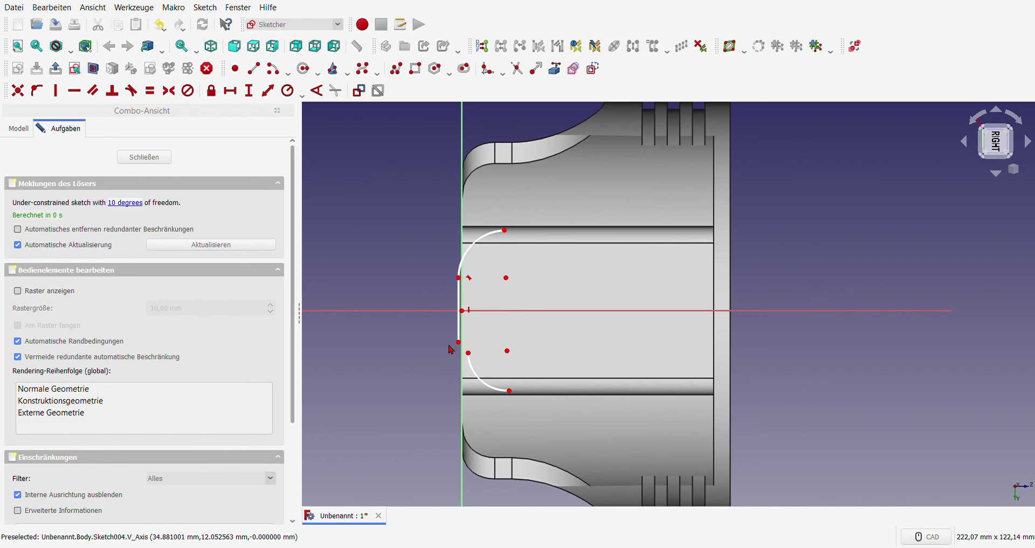
{"action": "left_click_drag", "start_coordinate": [452, 341], "coordinate": [487, 364]}
{"action": "key", "text": "c"}
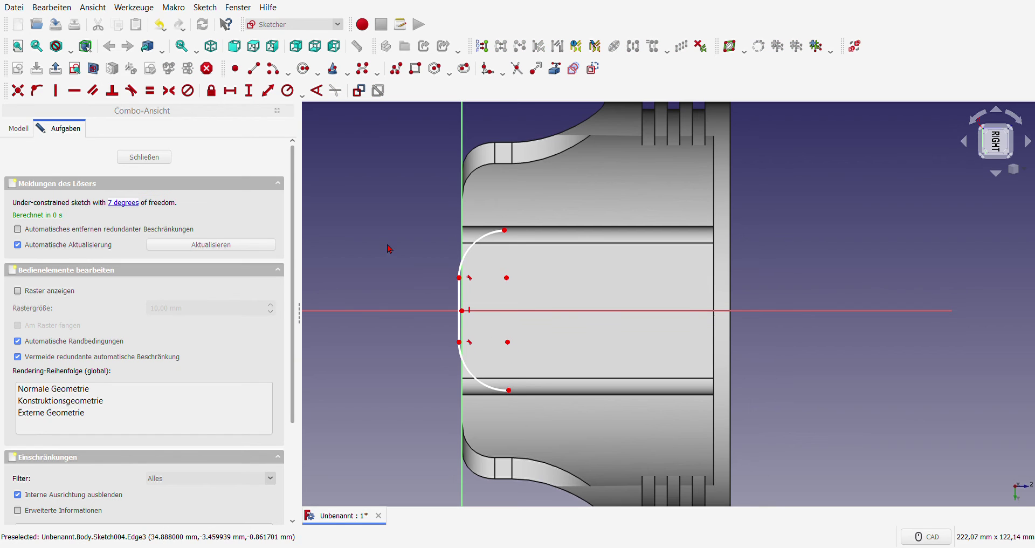
Draw the upper and lower horizontal lines and make them coincident with the arc ends.
{"action": "left_click", "coordinate": [253, 69]}
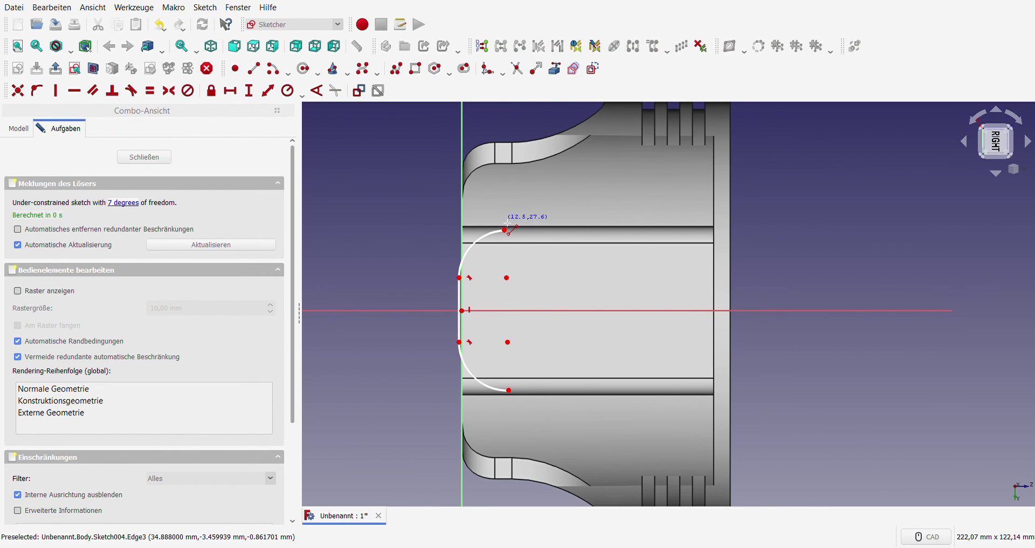
{"action": "left_click", "coordinate": [505, 230]}
{"action": "left_click", "coordinate": [417, 221]}
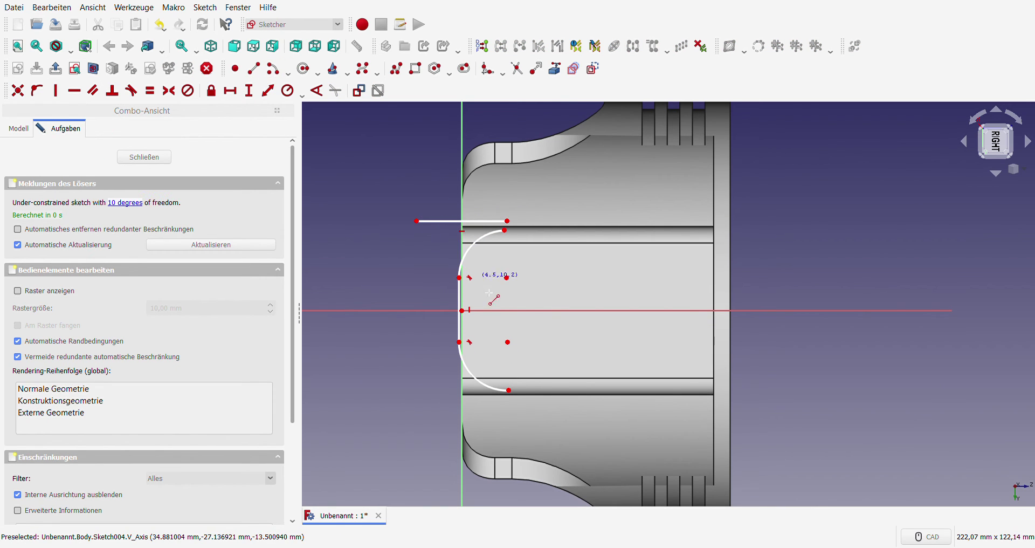
{"action": "left_click", "coordinate": [510, 406]}
{"action": "left_click", "coordinate": [432, 401]}
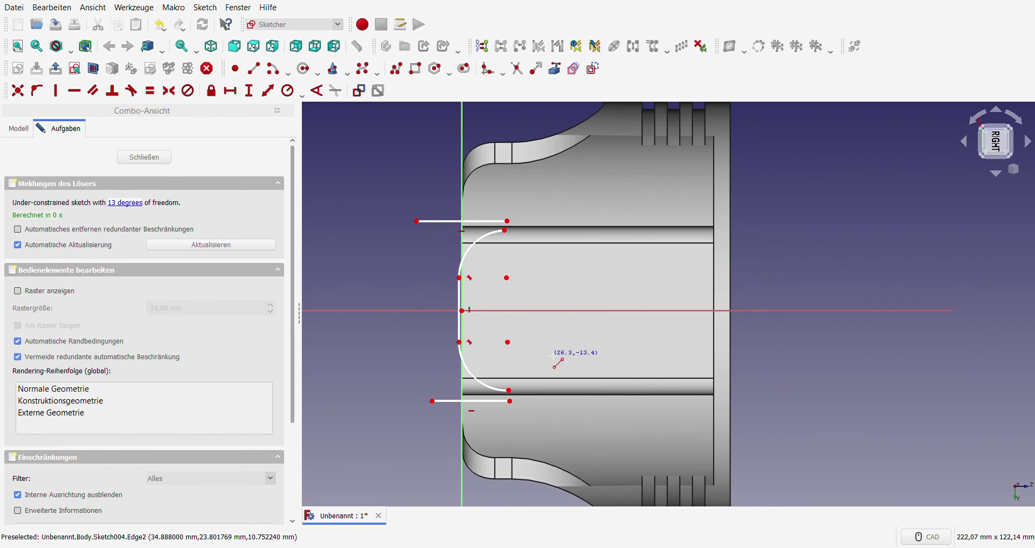
{"action": "key", "text": "Escape"}
{"action": "left_click_drag", "start_coordinate": [505, 382], "coordinate": [529, 410]}
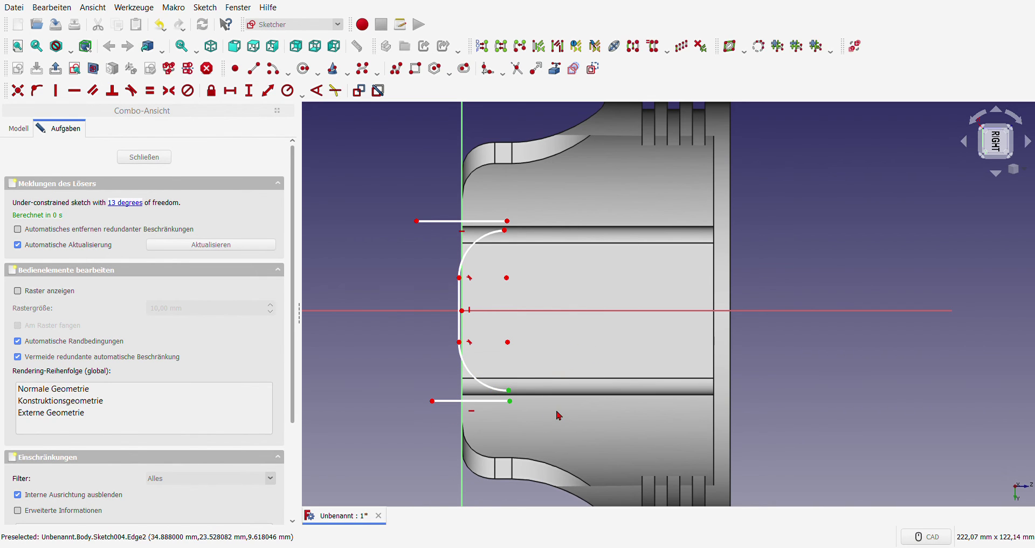
{"action": "key", "text": "c"}
{"action": "left_click_drag", "start_coordinate": [499, 213], "coordinate": [558, 251]}
{"action": "key", "text": "c"}
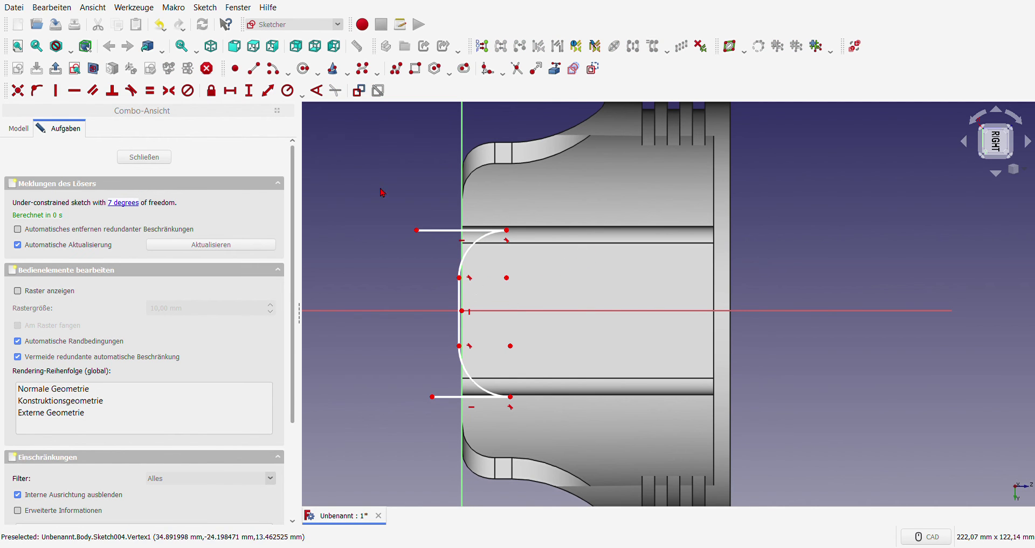
Bring the piston's edge into the sketch as external geometry.
{"action": "left_click", "coordinate": [554, 69]}
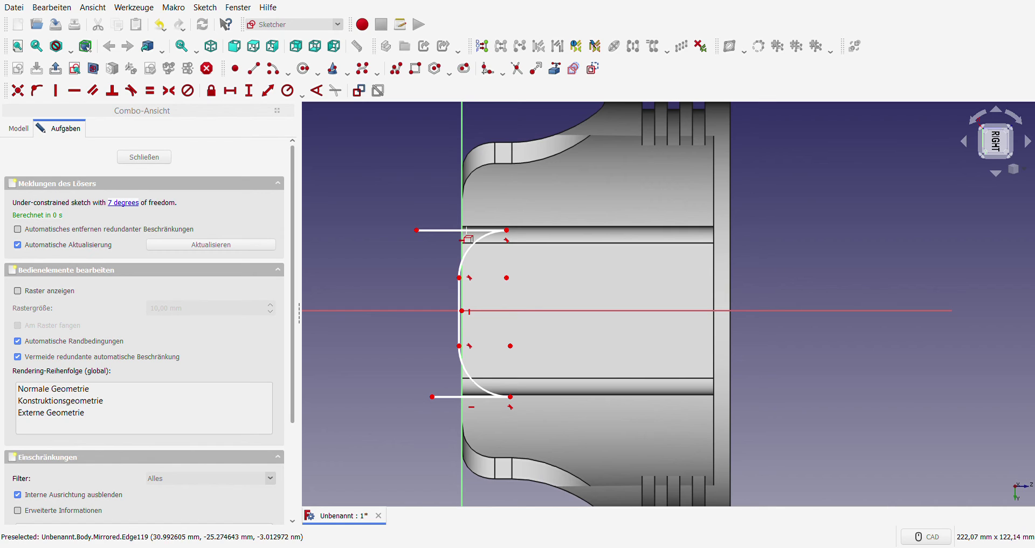
{"action": "scroll", "coordinate": [467, 239], "scroll_direction": "up", "scroll_amount": 3}
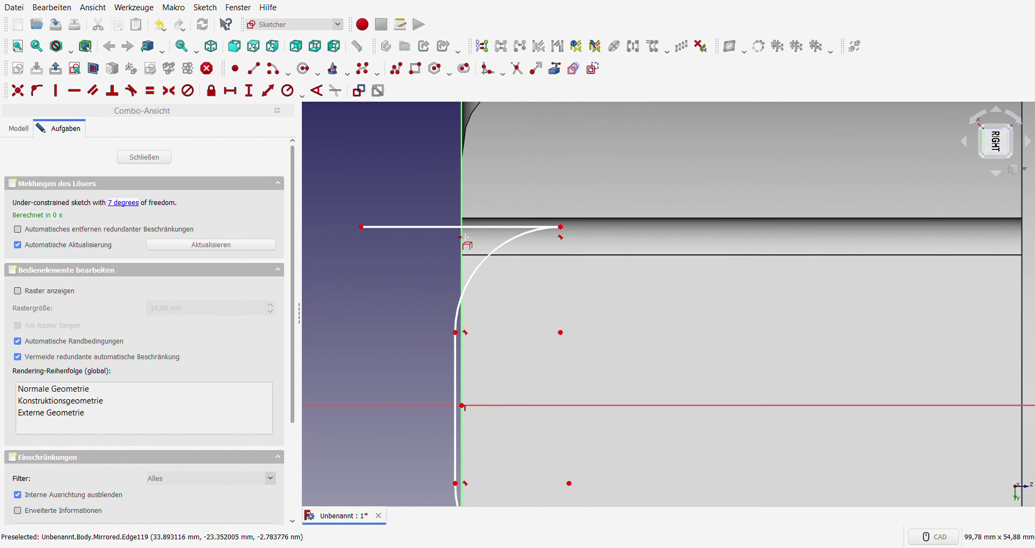
{"action": "scroll", "coordinate": [487, 249], "scroll_direction": "down", "scroll_amount": 3}
{"action": "scroll", "coordinate": [478, 360], "scroll_direction": "up", "scroll_amount": 1}
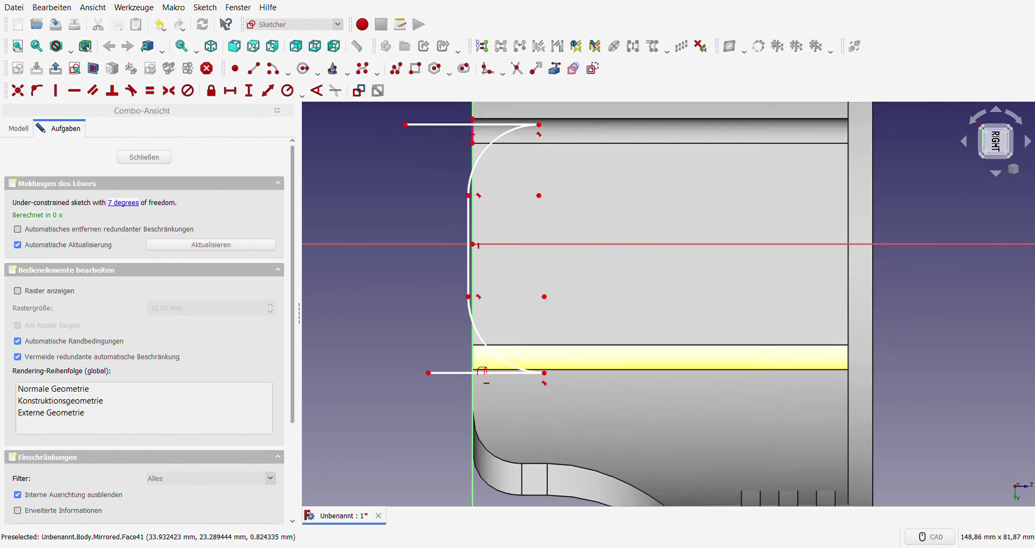
{"action": "scroll", "coordinate": [478, 360], "scroll_direction": "up", "scroll_amount": 1}
{"action": "left_click", "coordinate": [478, 361]}
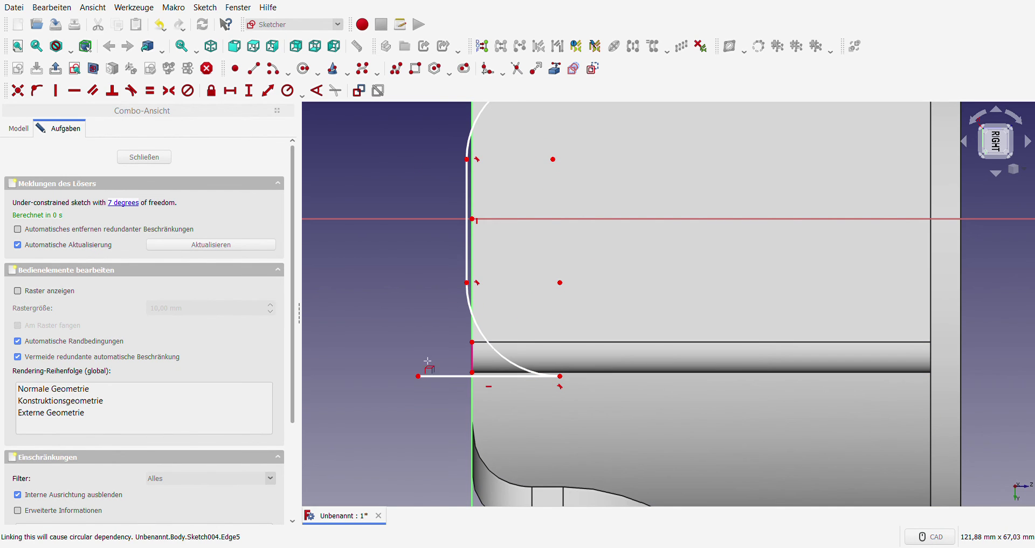
{"action": "key", "text": "Escape"}
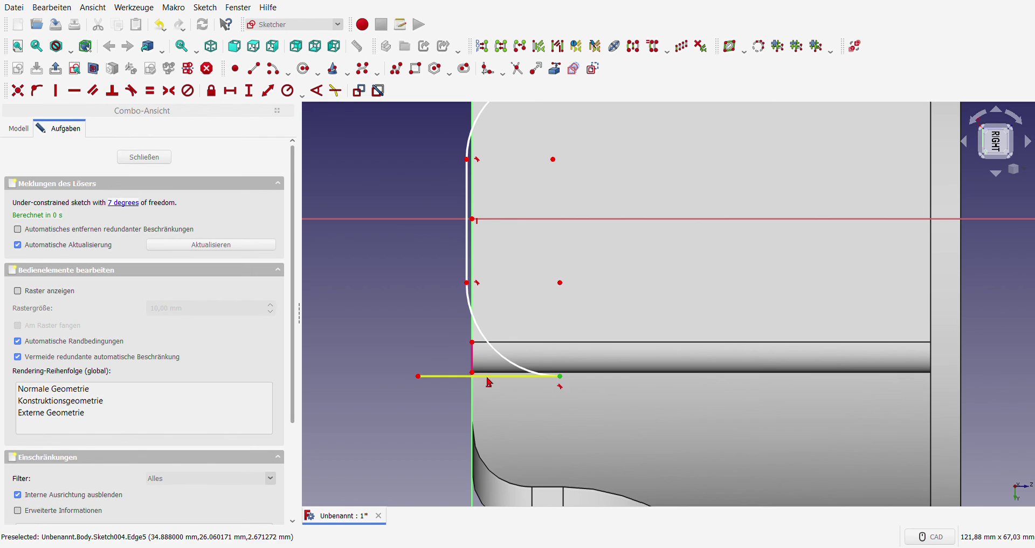
Constrain the bottom line end and top arc endpoint horizontal, and align the arc vertex with the origin.
{"action": "left_click", "coordinate": [74, 91]}
{"action": "scroll", "coordinate": [471, 296], "scroll_direction": "down", "scroll_amount": 5}
{"action": "scroll", "coordinate": [470, 296], "scroll_direction": "up", "scroll_amount": 4}
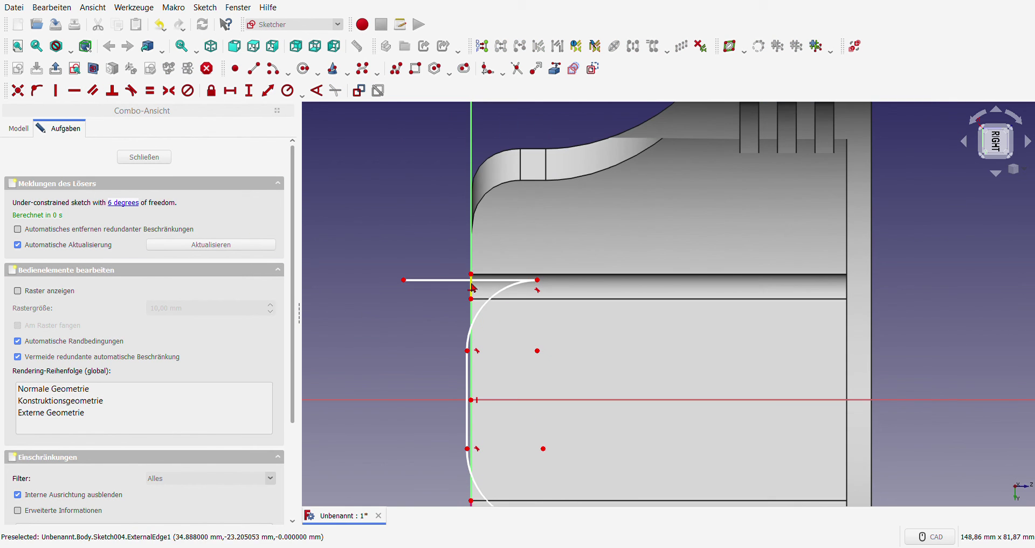
{"action": "left_click", "coordinate": [538, 280]}
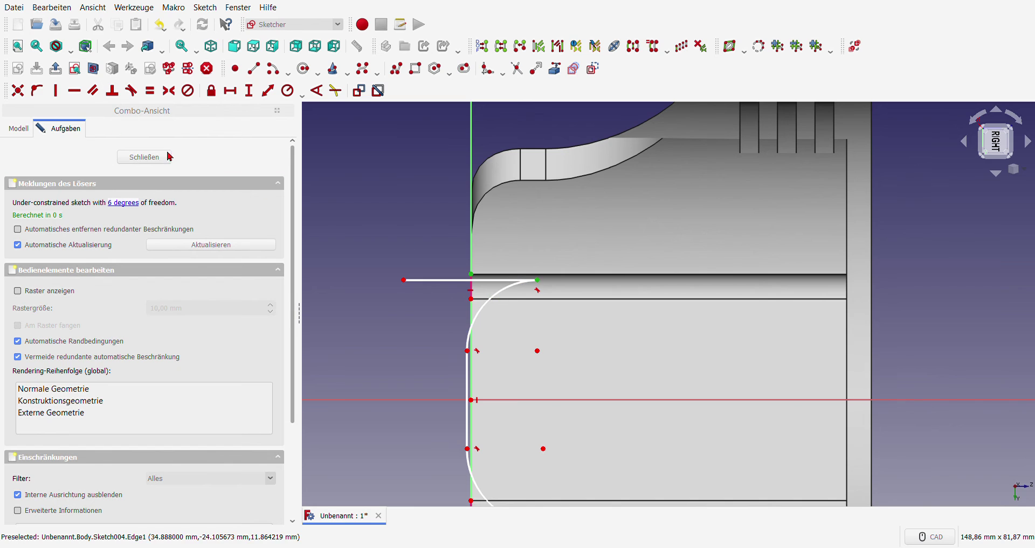
{"action": "left_click", "coordinate": [74, 91]}
{"action": "scroll", "coordinate": [490, 263], "scroll_direction": "down", "scroll_amount": 4}
{"action": "scroll", "coordinate": [491, 263], "scroll_direction": "up", "scroll_amount": 3}
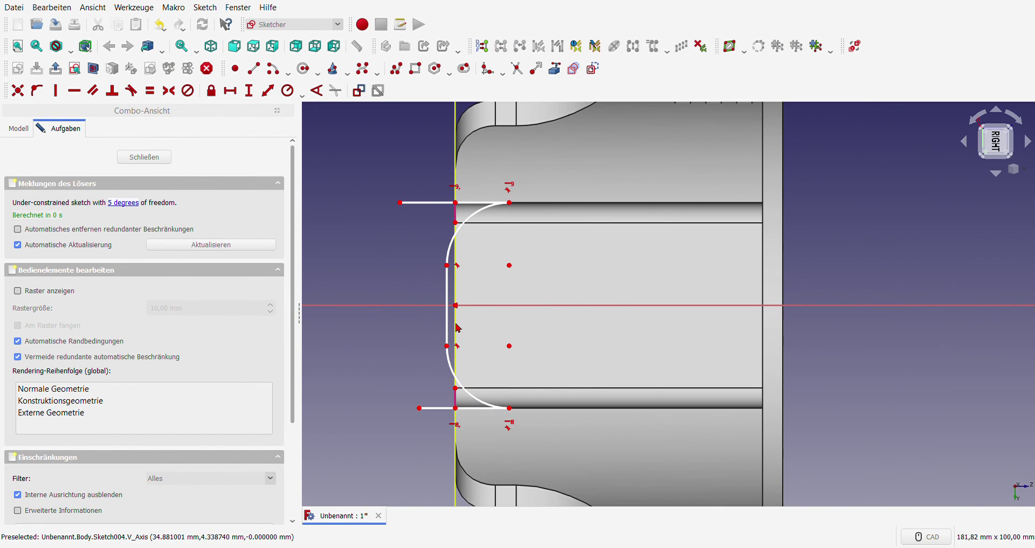
{"action": "left_click", "coordinate": [448, 267]}
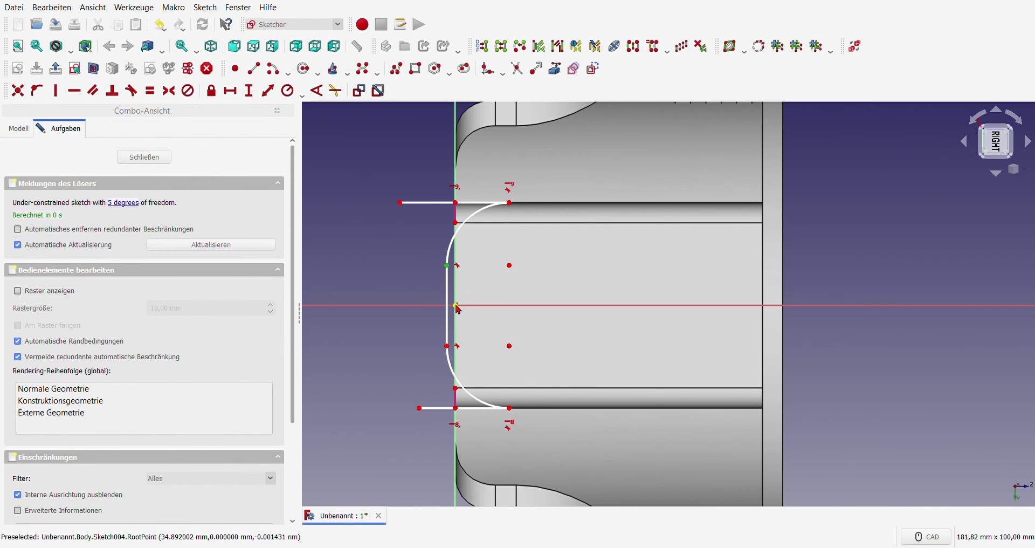
{"action": "left_click", "coordinate": [457, 306]}
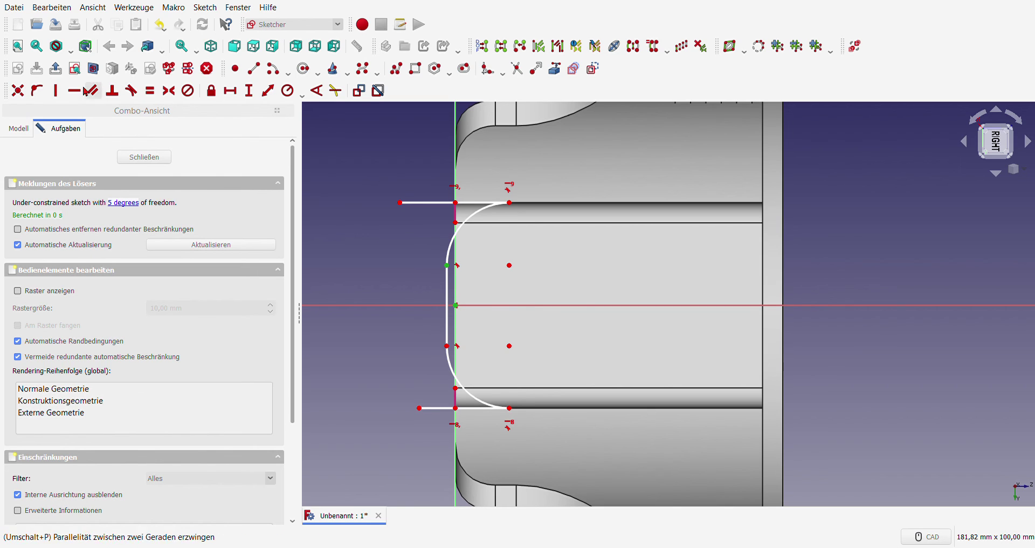
{"action": "left_click", "coordinate": [56, 91]}
{"action": "scroll", "coordinate": [411, 290], "scroll_direction": "down", "scroll_amount": 2}
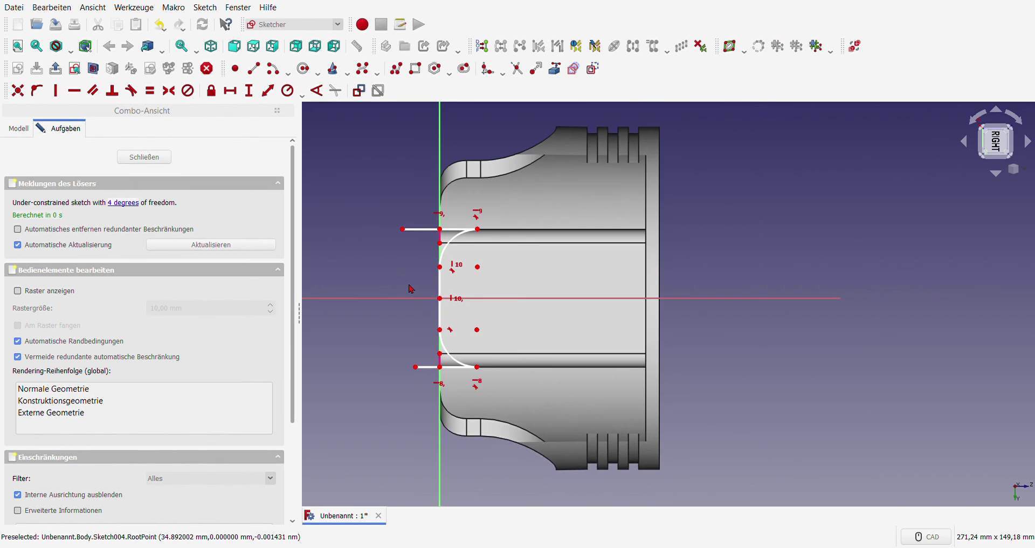
{"action": "scroll", "coordinate": [411, 290], "scroll_direction": "up", "scroll_amount": 1}
Close the profile's left end with a vertical line between the top and bottom lines.
{"action": "left_click", "coordinate": [253, 69]}
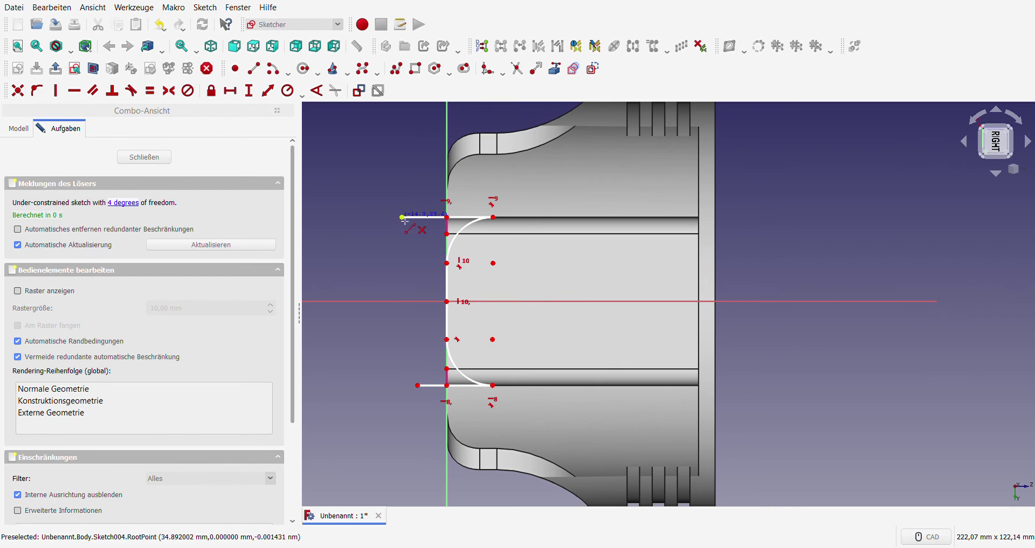
{"action": "left_click", "coordinate": [402, 217]}
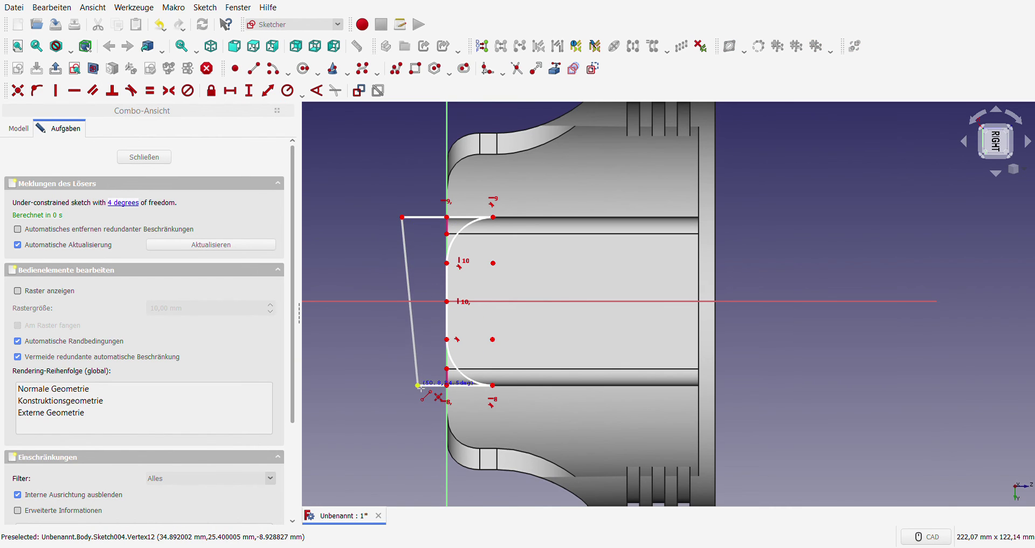
{"action": "left_click", "coordinate": [418, 385]}
{"action": "left_click", "coordinate": [413, 264]}
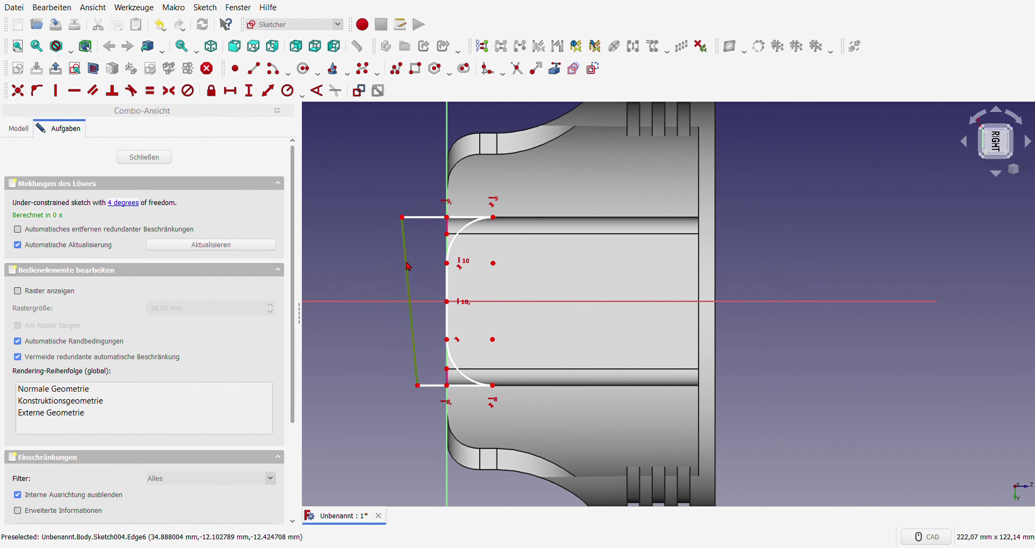
{"action": "left_click", "coordinate": [58, 91]}
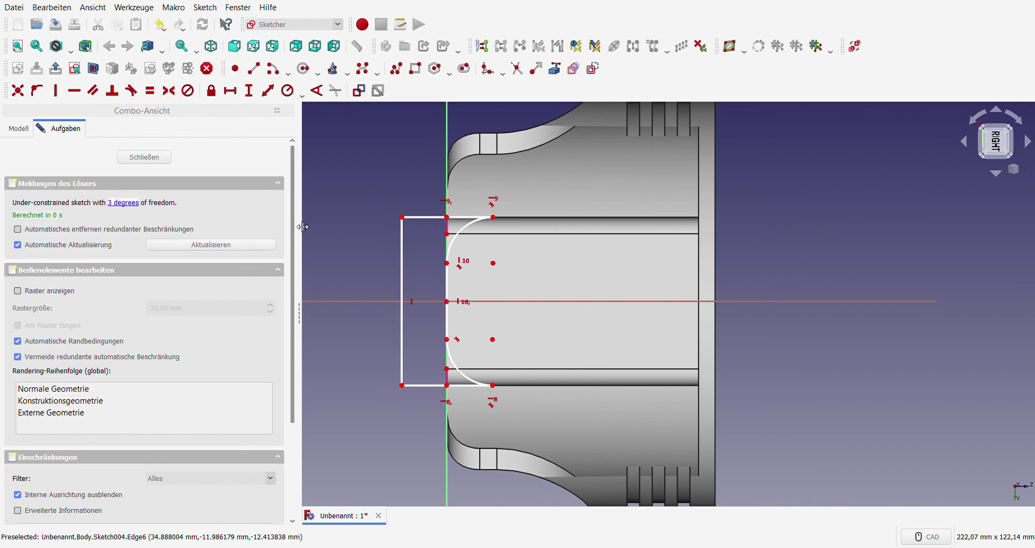
{"action": "left_click_drag", "start_coordinate": [407, 269], "coordinate": [433, 271]}
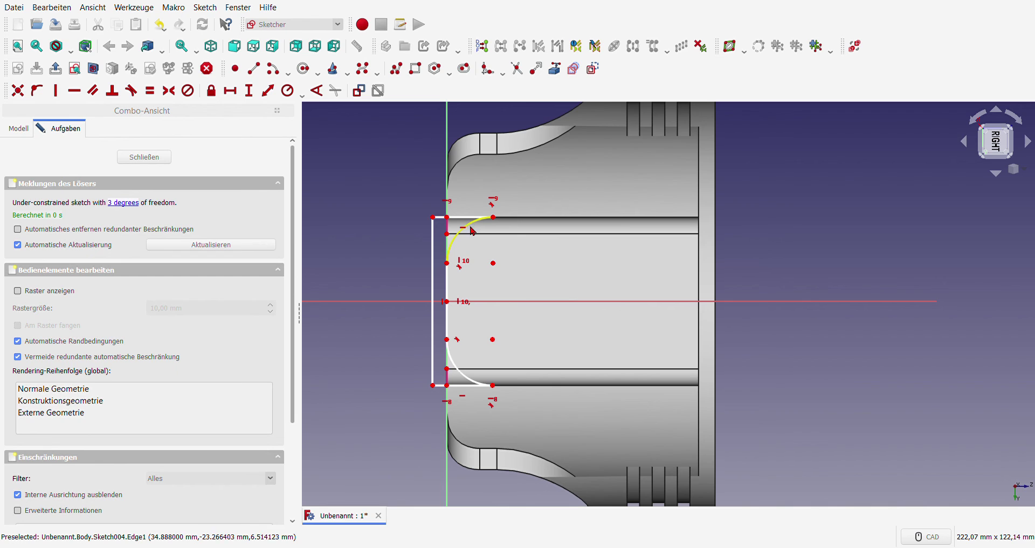
Make both arcs equal with a 10 mm radius.
{"action": "left_click", "coordinate": [457, 244]}
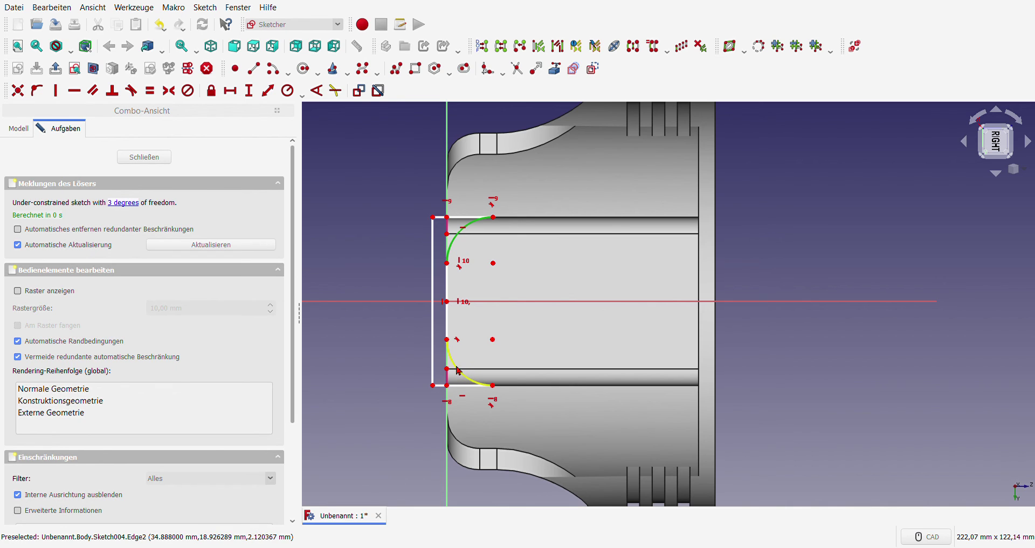
{"action": "left_click", "coordinate": [461, 375]}
{"action": "key", "text": "k"}
{"action": "key", "text": "r"}
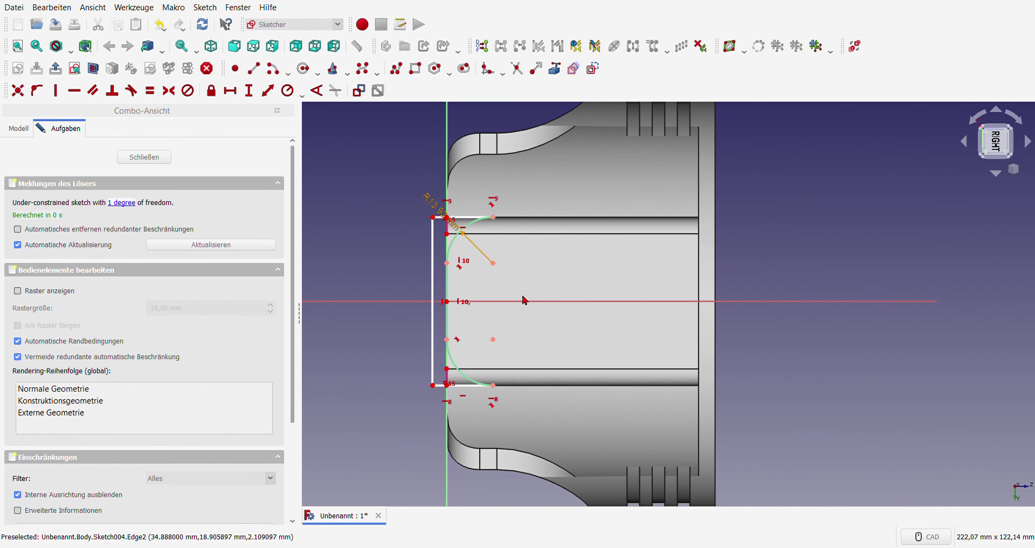
{"action": "type", "text": "10"}
{"action": "key", "text": "Return"}
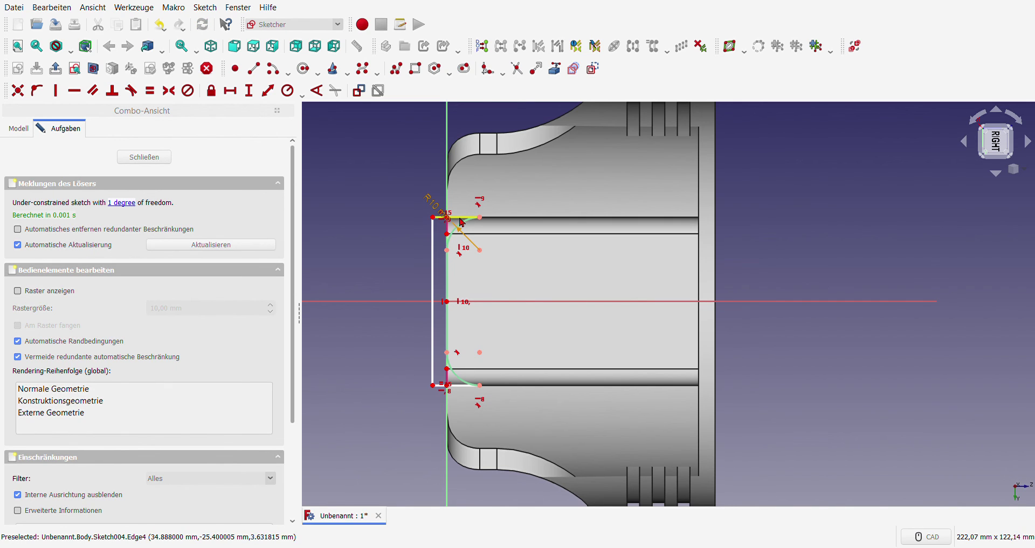
Give the top line a 15 mm horizontal distance and move the 15 and R10 labels clear.
{"action": "left_click", "coordinate": [494, 218]}
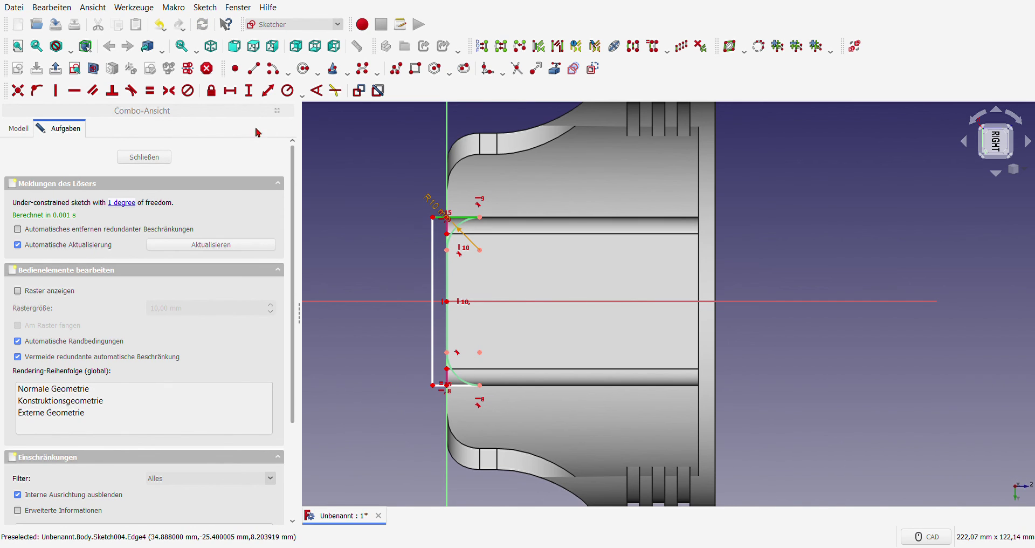
{"action": "left_click", "coordinate": [230, 90]}
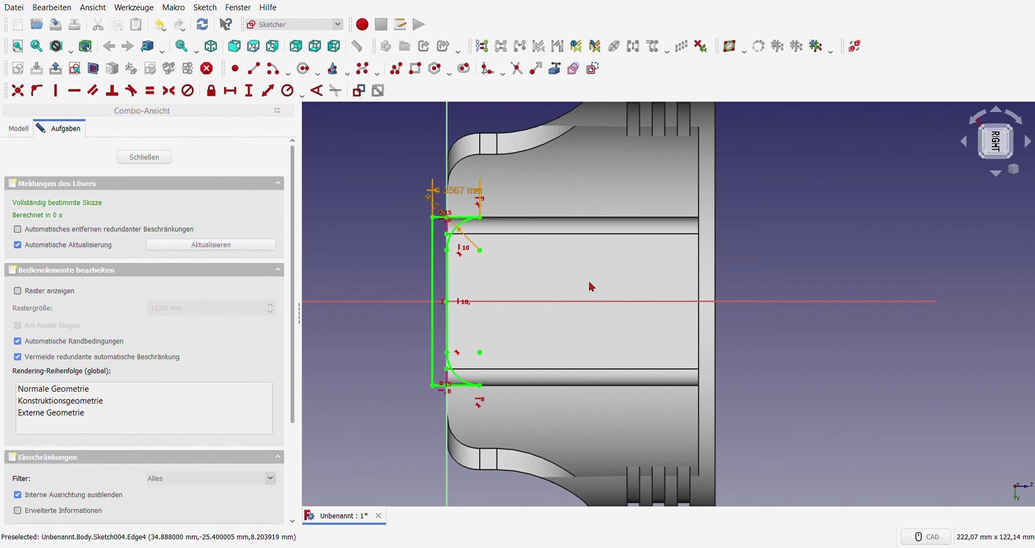
{"action": "type", "text": "15"}
{"action": "key", "text": "Return"}
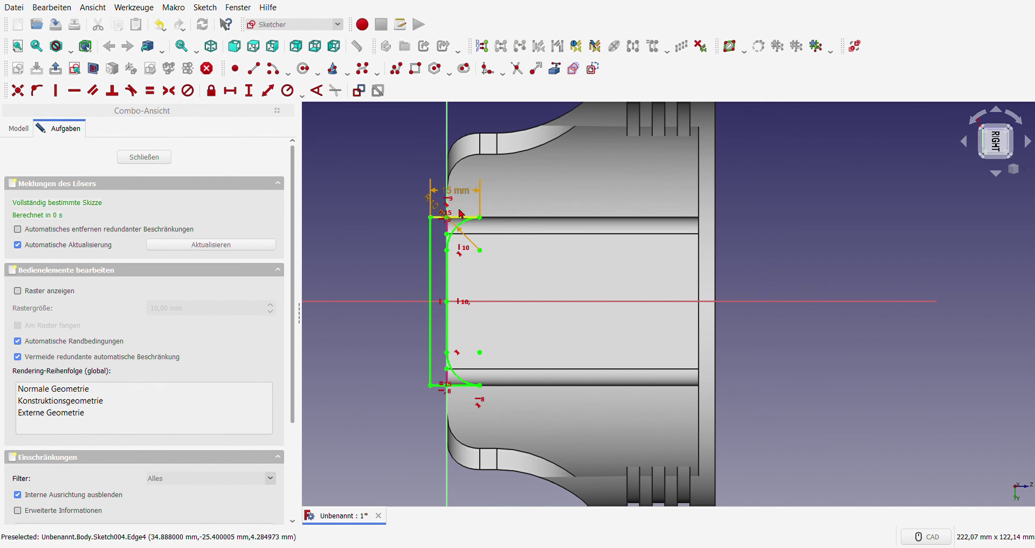
{"action": "left_click_drag", "start_coordinate": [465, 190], "coordinate": [532, 195]}
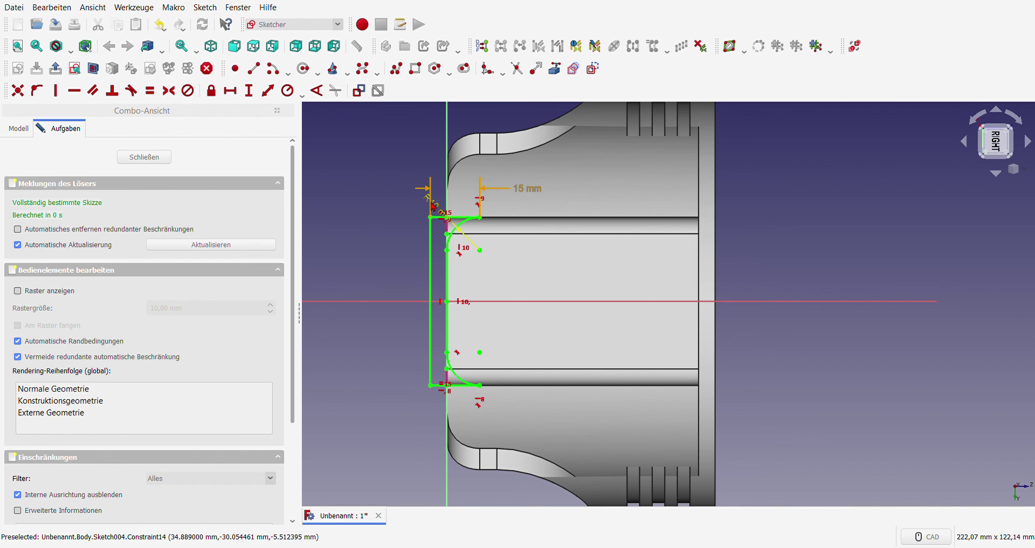
{"action": "left_click_drag", "start_coordinate": [452, 230], "coordinate": [507, 276]}
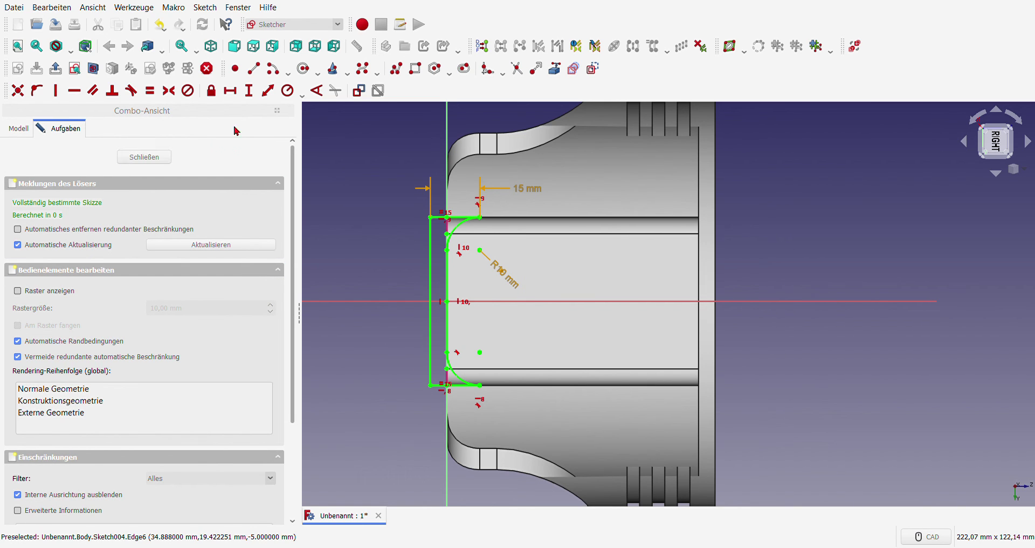
Draw the pin-hole circle centred on the horizontal axis with a 25.4 mm diameter.
{"action": "left_click", "coordinate": [305, 69]}
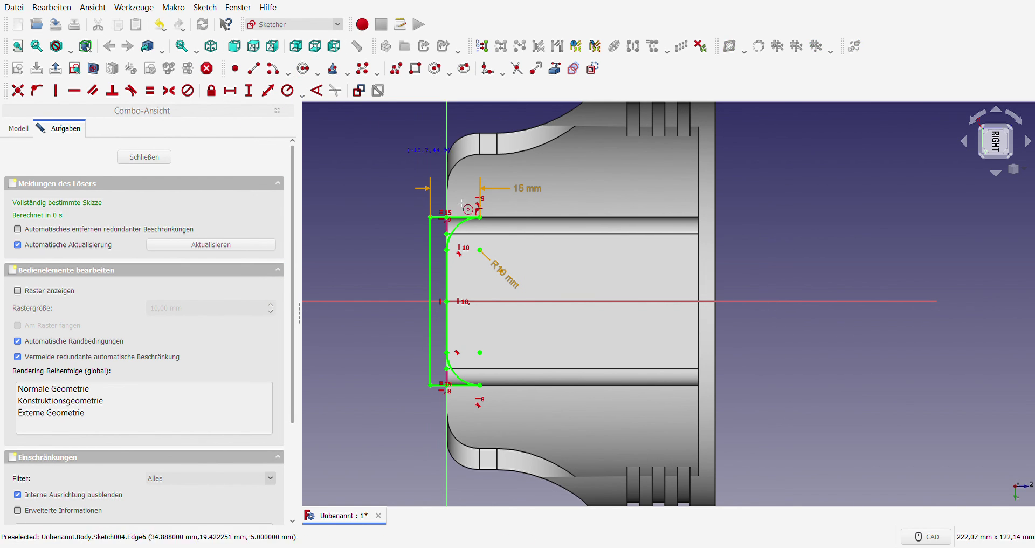
{"action": "left_click", "coordinate": [523, 303]}
{"action": "left_click", "coordinate": [552, 271]}
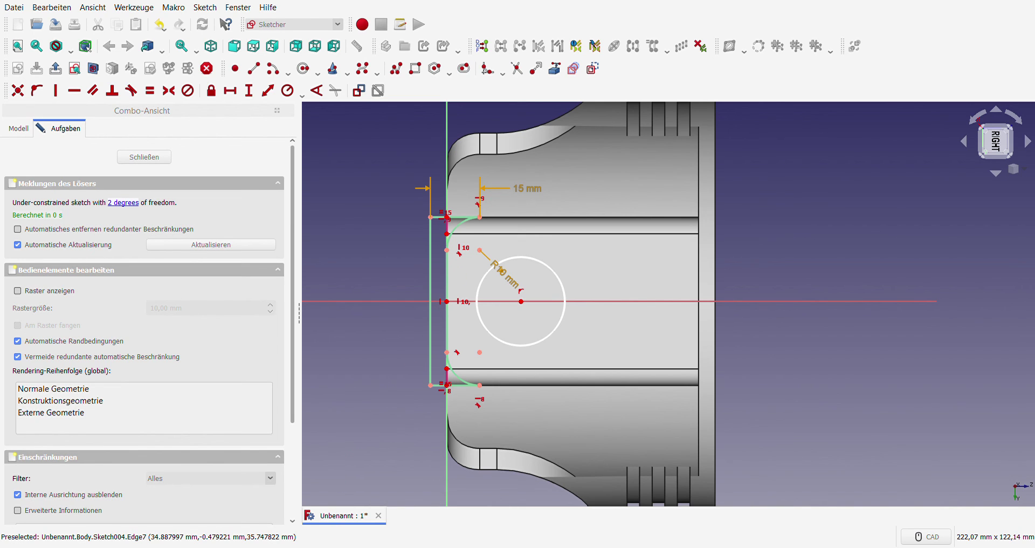
{"action": "left_click", "coordinate": [564, 292]}
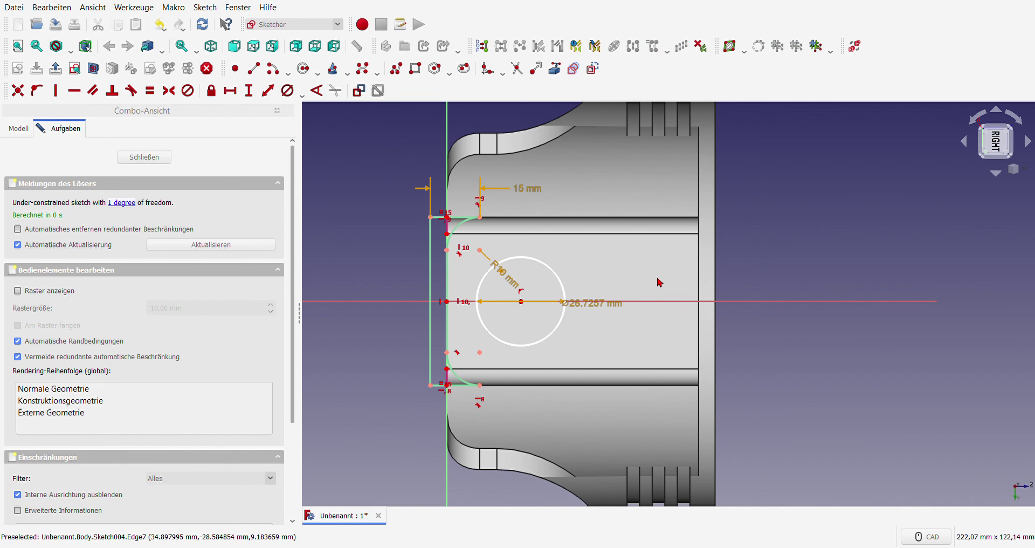
{"action": "key", "text": "Return"}
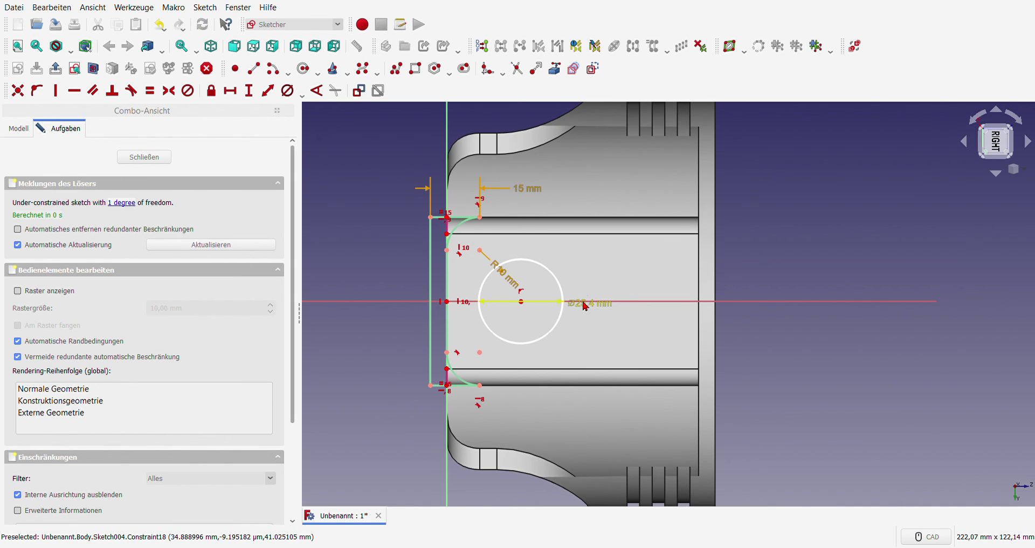
{"action": "left_click_drag", "start_coordinate": [587, 306], "coordinate": [600, 330]}
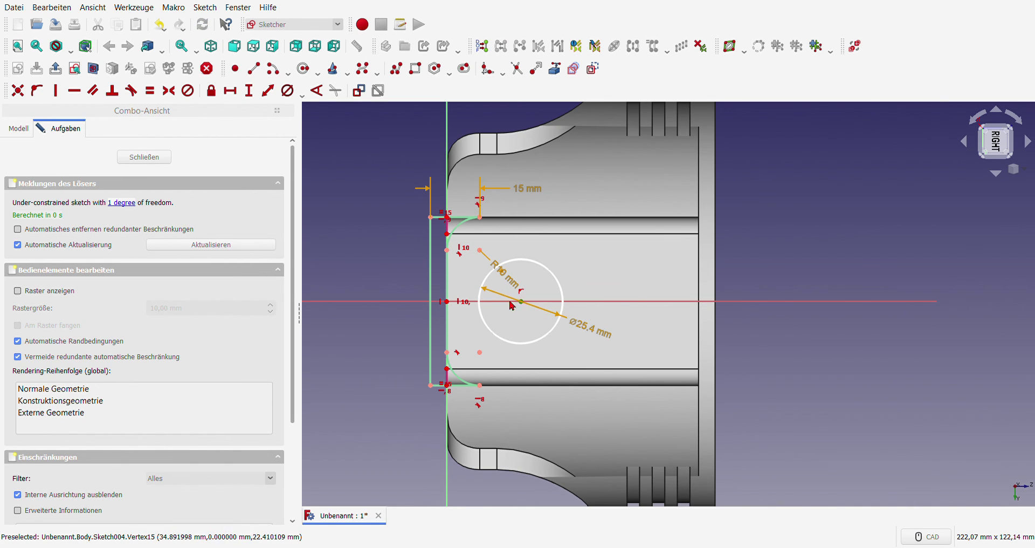
Constrain the circle centre 25,4 mm horizontally from the profile's left edge point.
{"action": "left_click", "coordinate": [448, 301]}
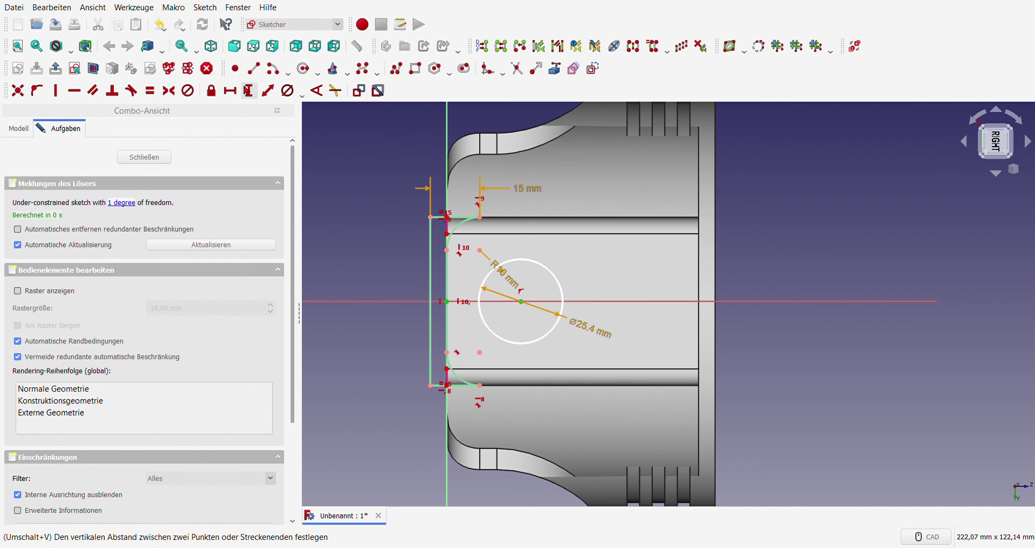
{"action": "left_click", "coordinate": [230, 90]}
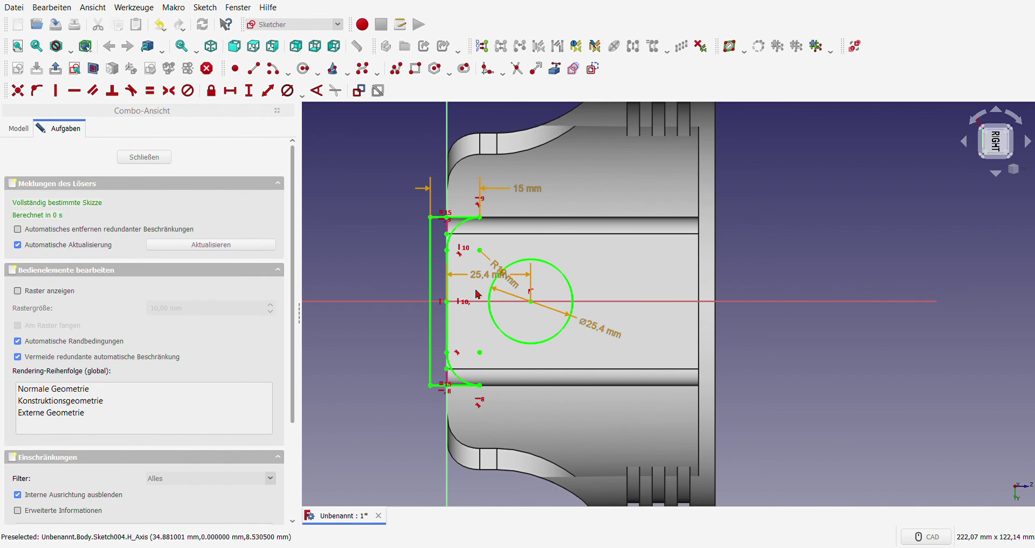
{"action": "left_click_drag", "start_coordinate": [477, 278], "coordinate": [609, 261]}
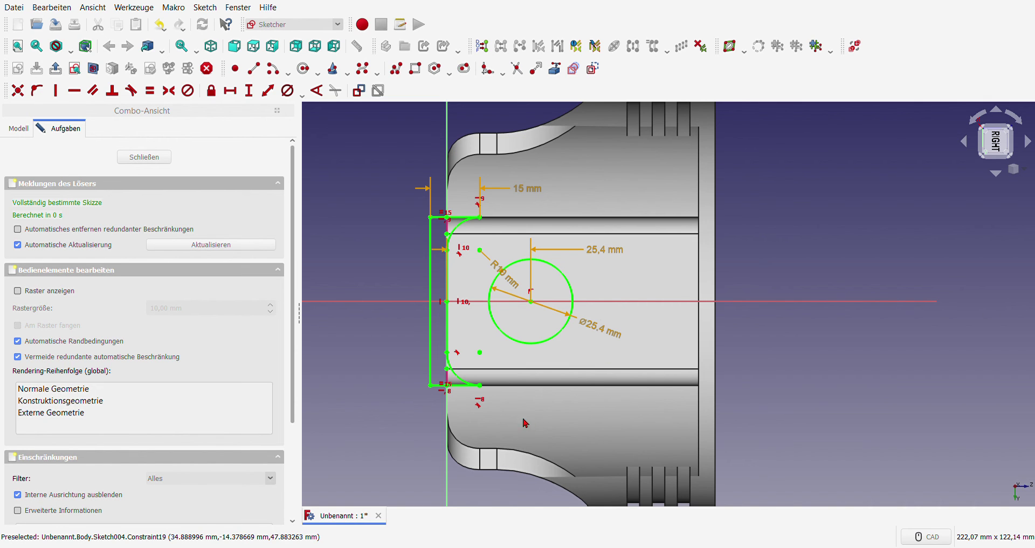
Close Sketch004 and pocket the pin hole about 71 mm deep through both bosses.
{"action": "left_click", "coordinate": [147, 157]}
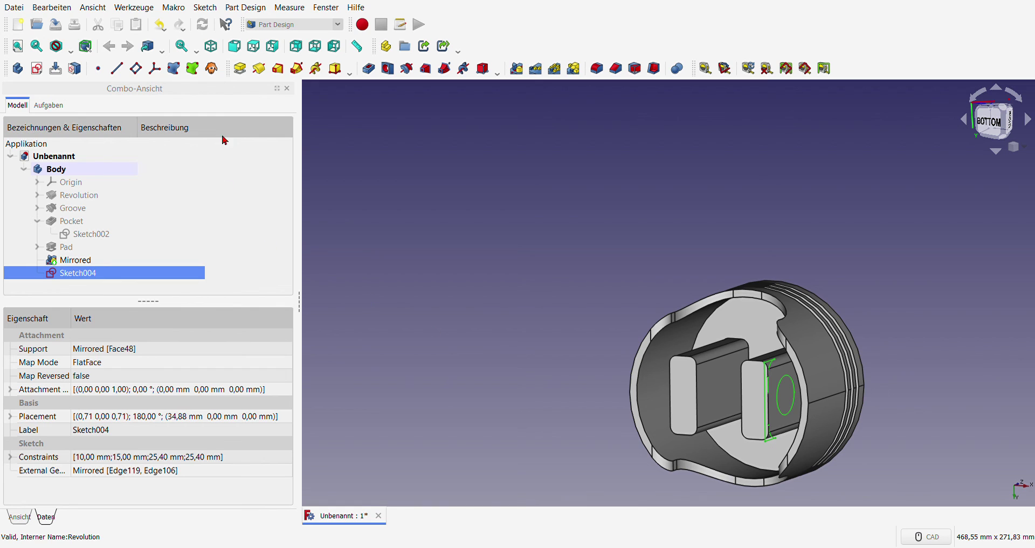
{"action": "left_click", "coordinate": [368, 68]}
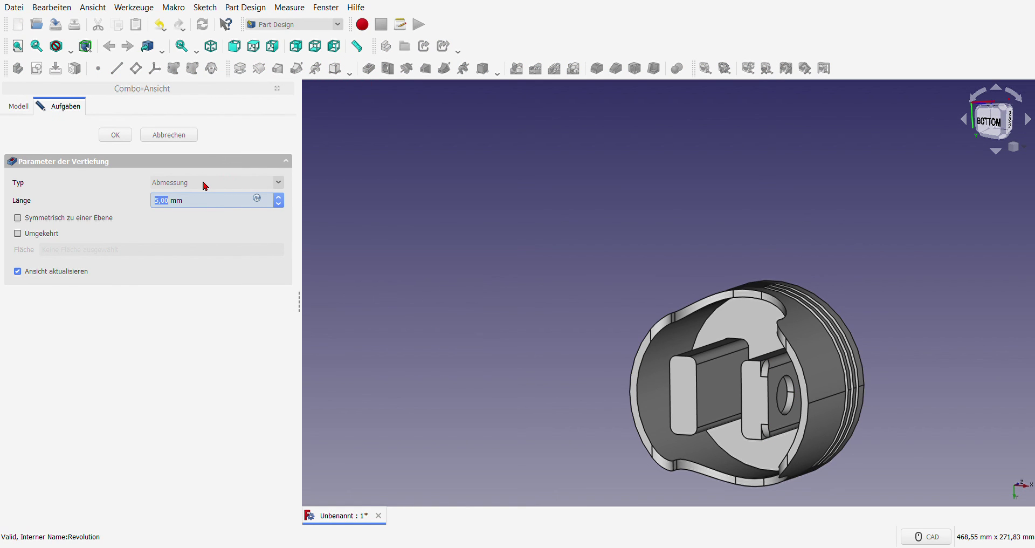
{"action": "type", "text": "26"}
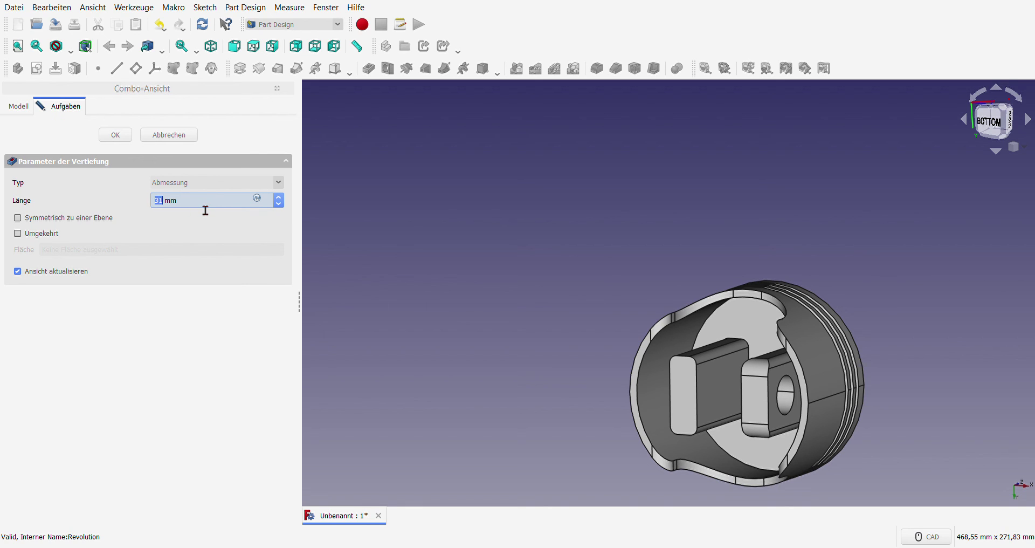
{"action": "scroll", "coordinate": [206, 211], "scroll_direction": "up", "scroll_amount": 5}
{"action": "scroll", "coordinate": [206, 210], "scroll_direction": "up", "scroll_amount": 5}
{"action": "scroll", "coordinate": [206, 210], "scroll_direction": "up", "scroll_amount": 5}
{"action": "scroll", "coordinate": [206, 211], "scroll_direction": "up", "scroll_amount": 4}
{"action": "scroll", "coordinate": [205, 210], "scroll_direction": "up", "scroll_amount": 3}
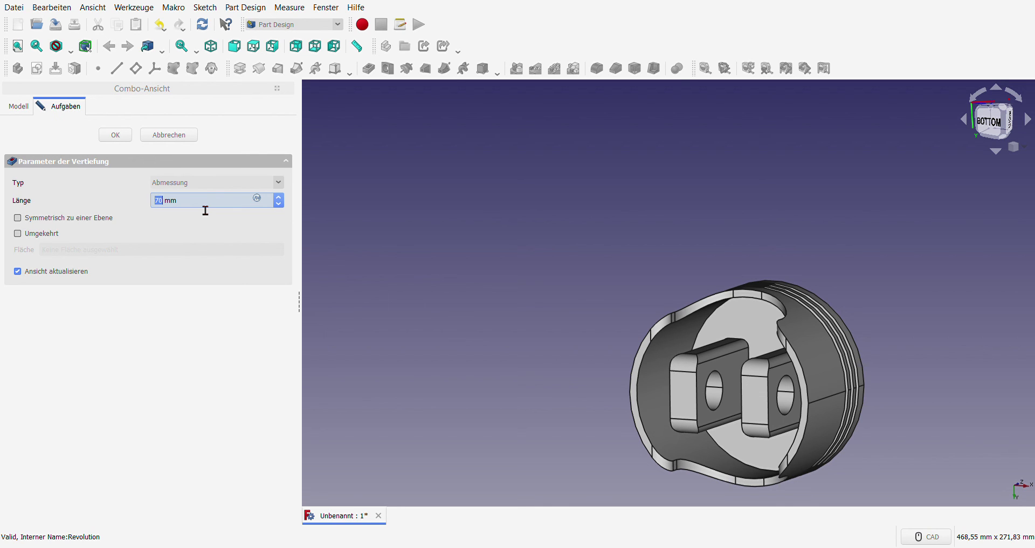
{"action": "left_click", "coordinate": [120, 139]}
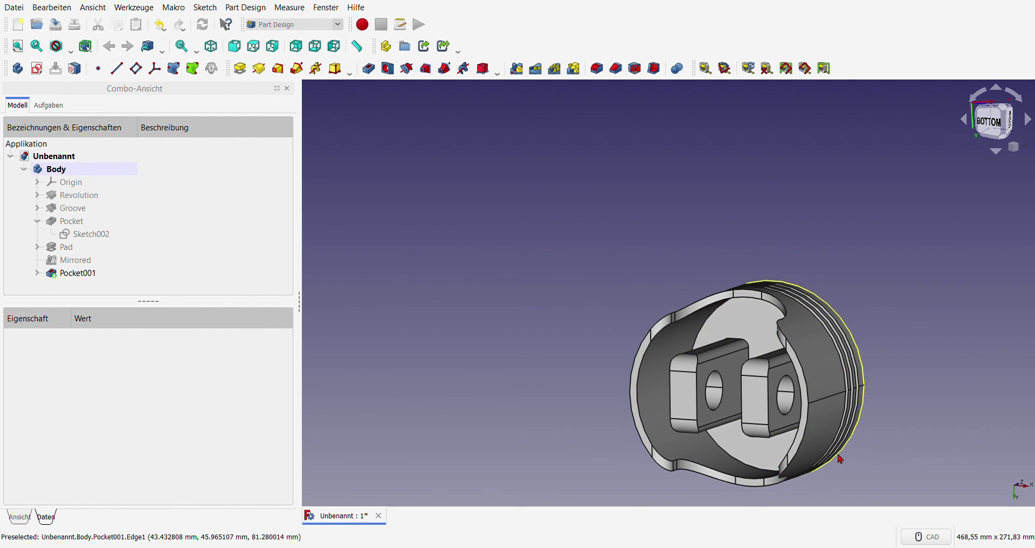
{"action": "scroll", "coordinate": [839, 459], "scroll_direction": "up", "scroll_amount": 2}
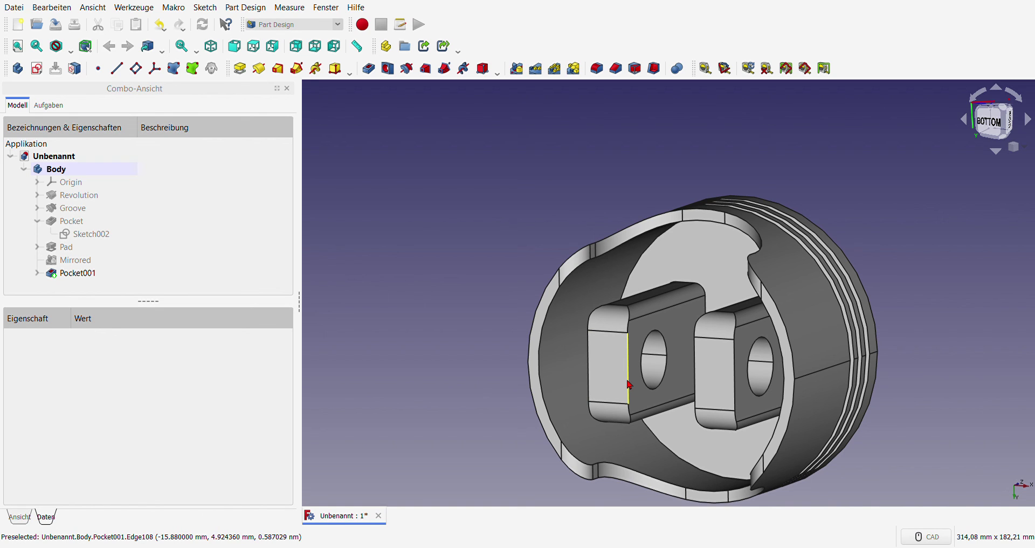
{"action": "left_click", "coordinate": [630, 385]}
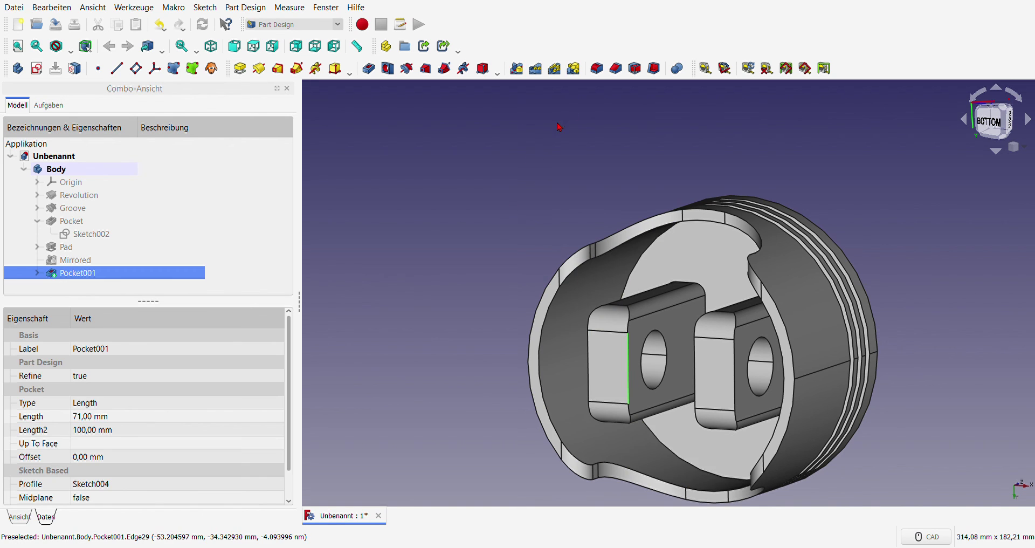
{"action": "left_click", "coordinate": [597, 68]}
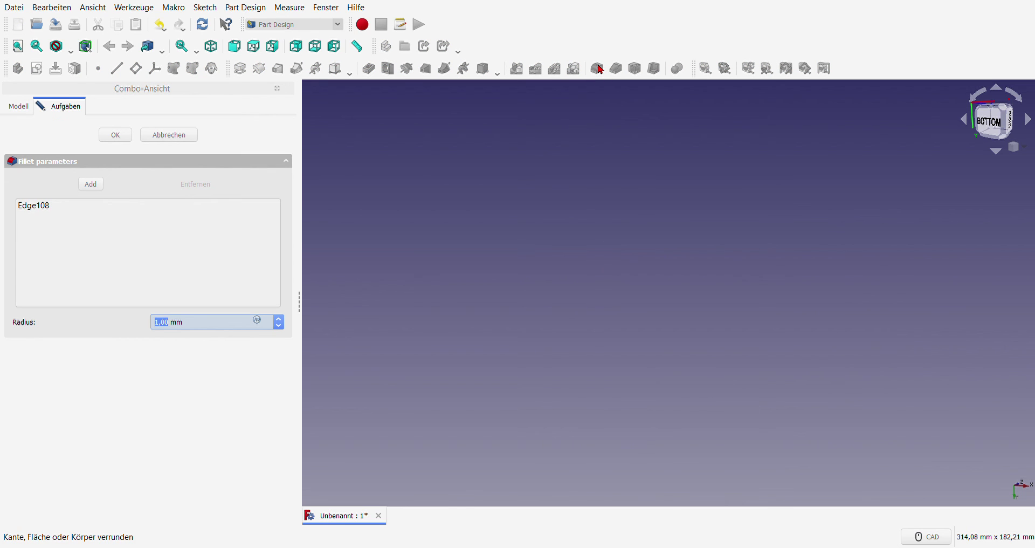
{"action": "left_click", "coordinate": [167, 135]}
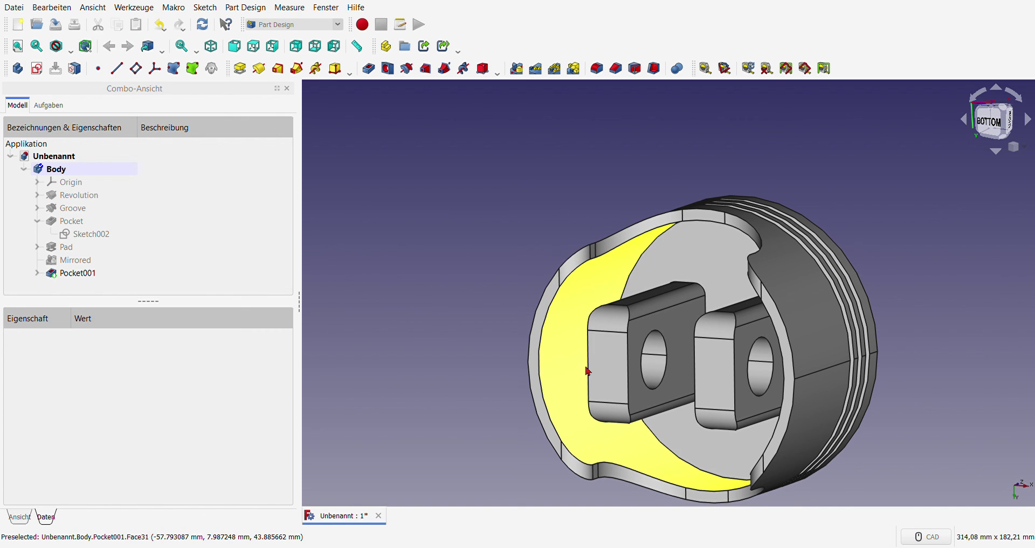
{"action": "mouse_move", "coordinate": [398, 324]}
{"action": "middle_mouse_down"}
{"action": "mouse_move", "coordinate": [405, 308]}
{"action": "mouse_move", "coordinate": [401, 354]}
{"action": "middle_mouse_up"}
{"action": "scroll", "coordinate": [458, 366], "scroll_direction": "down", "scroll_amount": 5}
{"action": "key", "text": "1"}
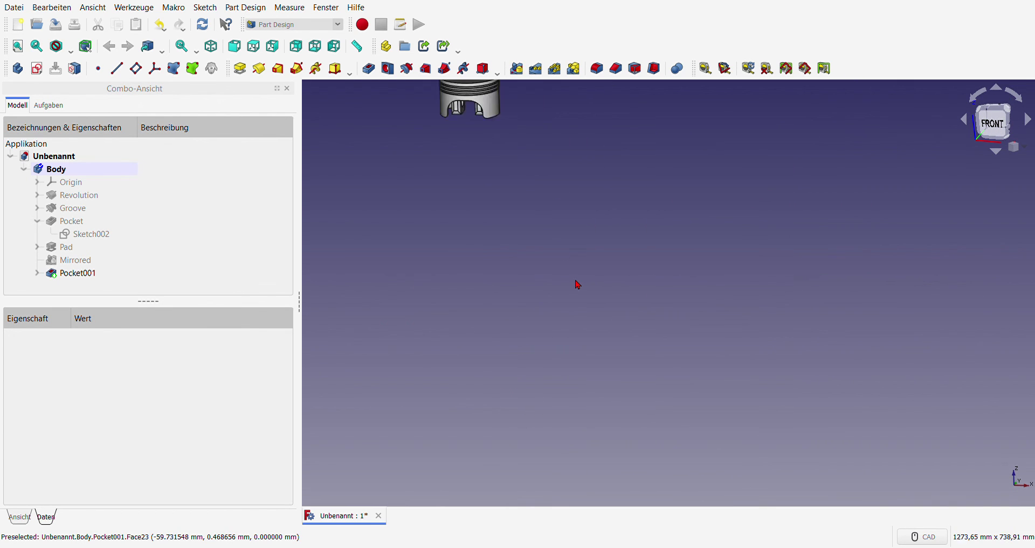
{"action": "key", "text": "v"}
{"action": "key", "text": "f"}
{"action": "middle_click_drag", "start_coordinate": [776, 261], "coordinate": [755, 302]}
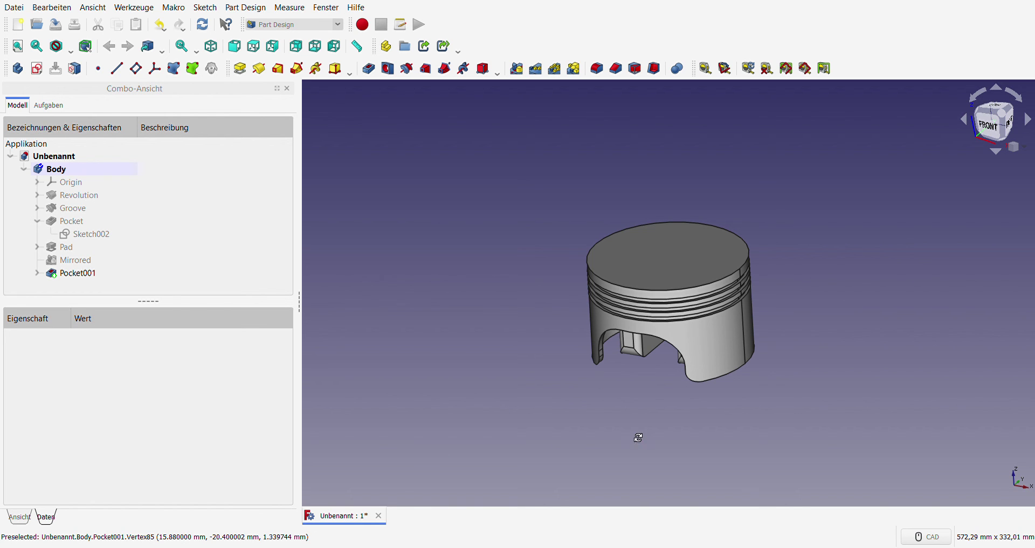
Fillet the edges of the inner underside face (Face32) around the bosses at 3 mm radius.
{"action": "middle_click_drag", "start_coordinate": [638, 435], "coordinate": [674, 267]}
{"action": "scroll", "coordinate": [583, 142], "scroll_direction": "up", "scroll_amount": 5}
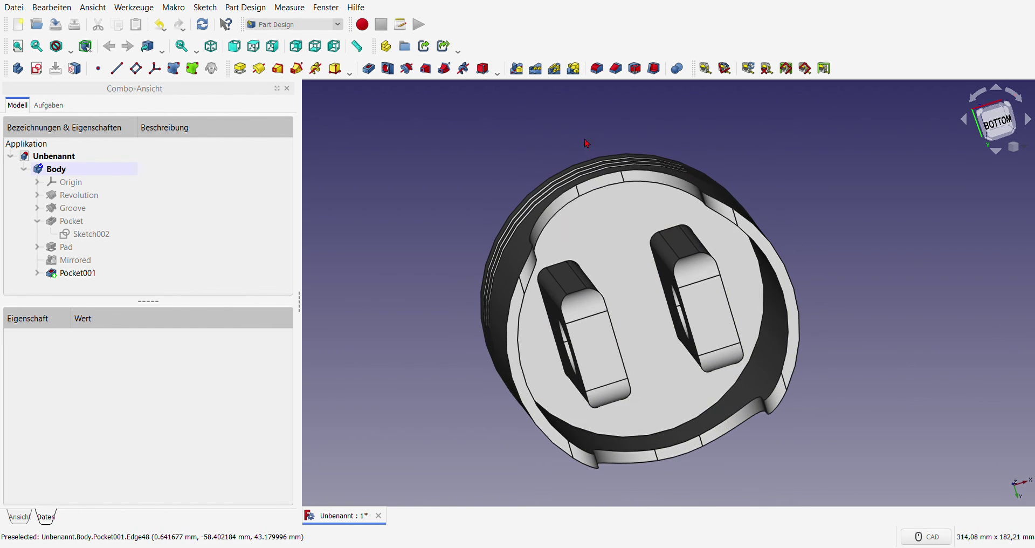
{"action": "left_click", "coordinate": [615, 243]}
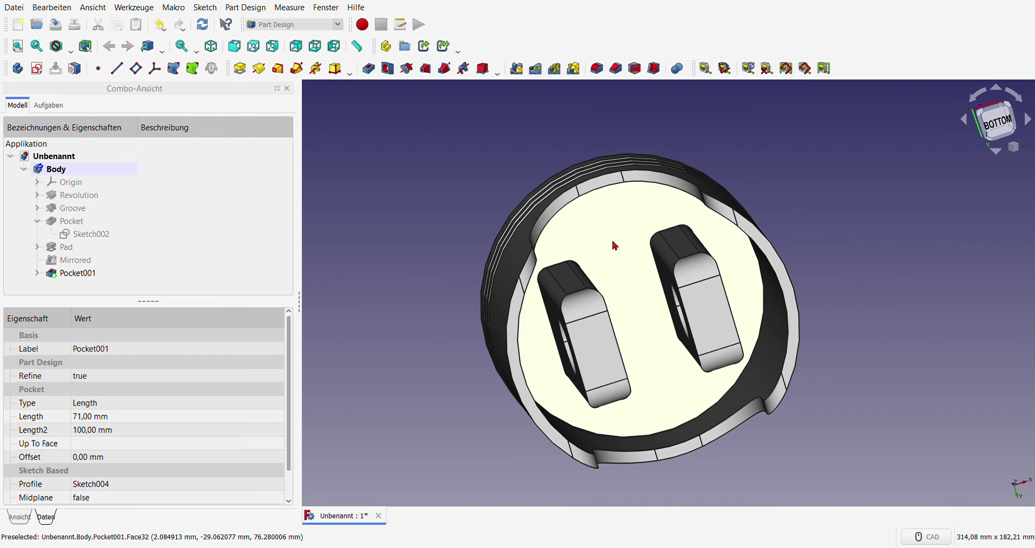
{"action": "left_click", "coordinate": [597, 69]}
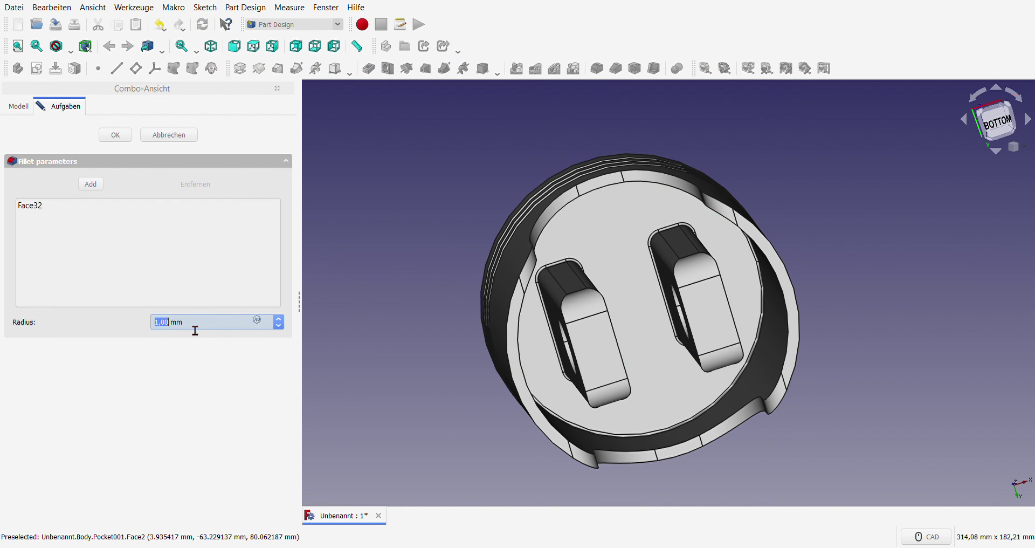
{"action": "type", "text": "2"}
{"action": "scroll", "coordinate": [195, 326], "scroll_direction": "up", "scroll_amount": 1}
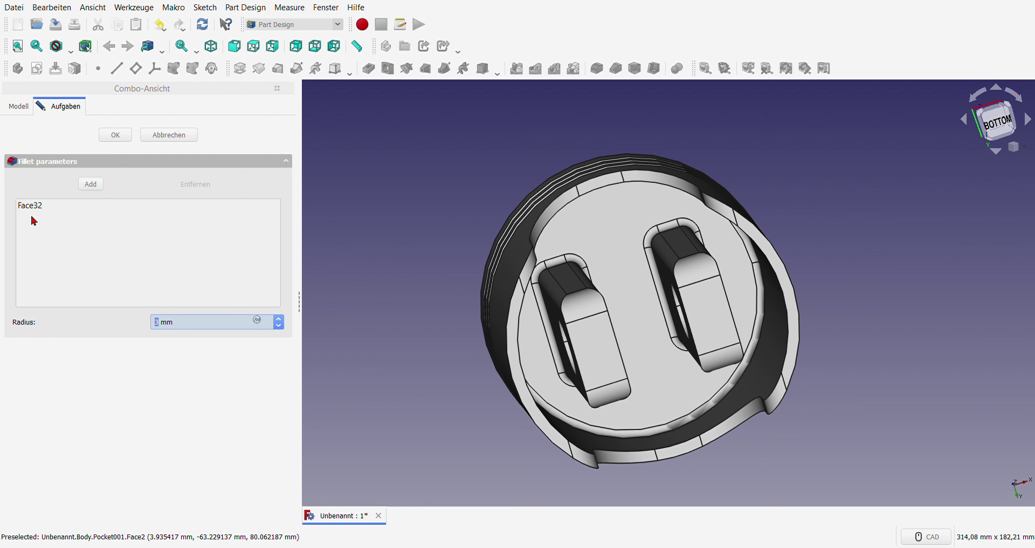
{"action": "left_click", "coordinate": [118, 138]}
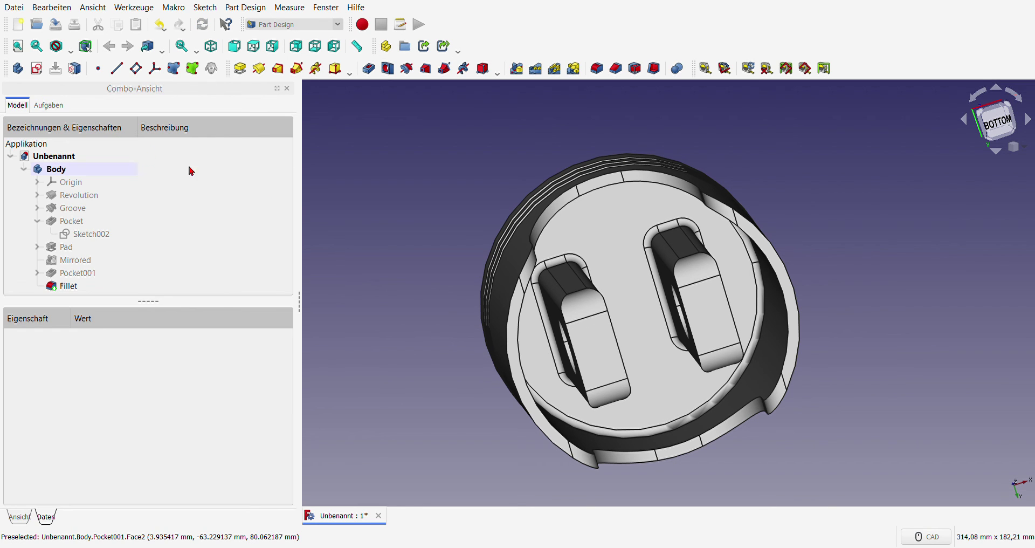
Round the skirt's cut edge (Edge48) with a 1 mm fillet.
{"action": "scroll", "coordinate": [377, 250], "scroll_direction": "down", "scroll_amount": 3}
{"action": "mouse_move", "coordinate": [619, 259]}
{"action": "middle_mouse_down"}
{"action": "mouse_move", "coordinate": [713, 288]}
{"action": "mouse_move", "coordinate": [684, 330]}
{"action": "mouse_move", "coordinate": [682, 219]}
{"action": "middle_mouse_up"}
{"action": "middle_click_drag", "start_coordinate": [480, 238], "coordinate": [456, 321]}
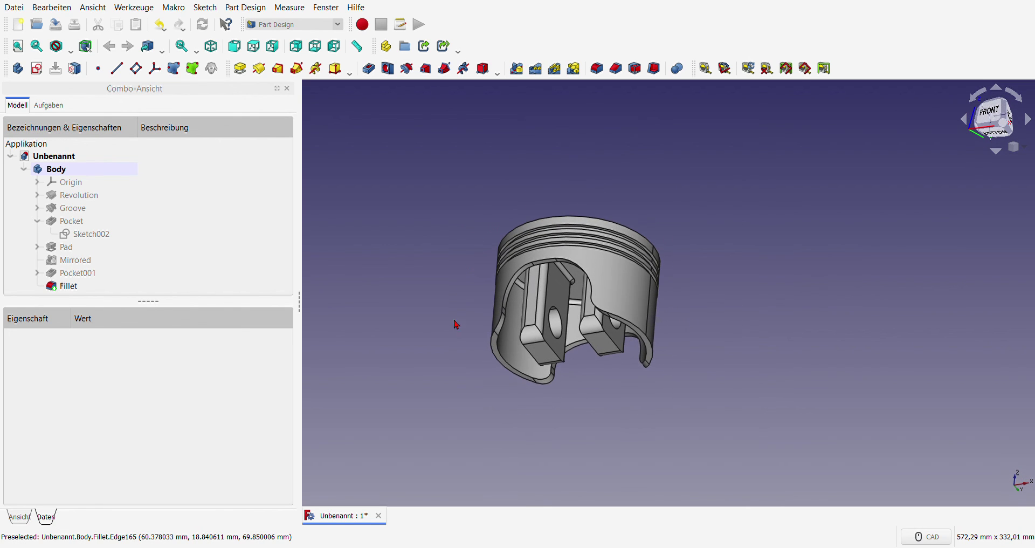
{"action": "scroll", "coordinate": [436, 362], "scroll_direction": "up", "scroll_amount": 2}
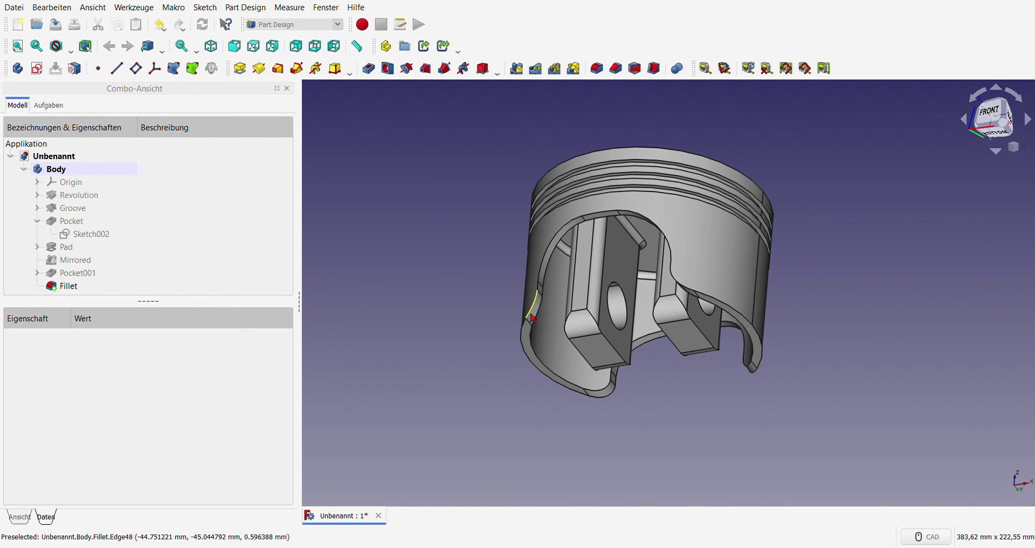
{"action": "left_click", "coordinate": [536, 319]}
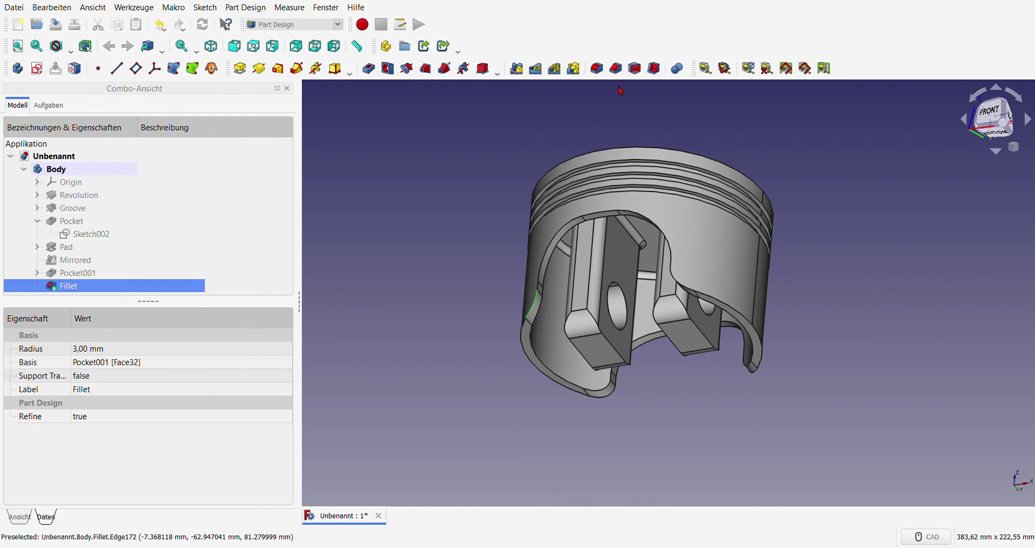
{"action": "left_click", "coordinate": [597, 70]}
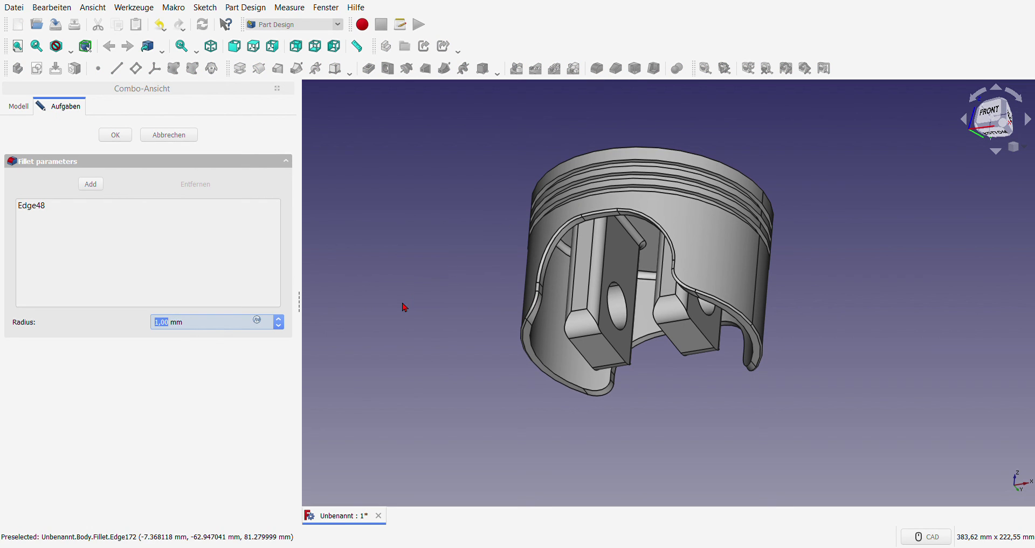
{"action": "left_click", "coordinate": [116, 136]}
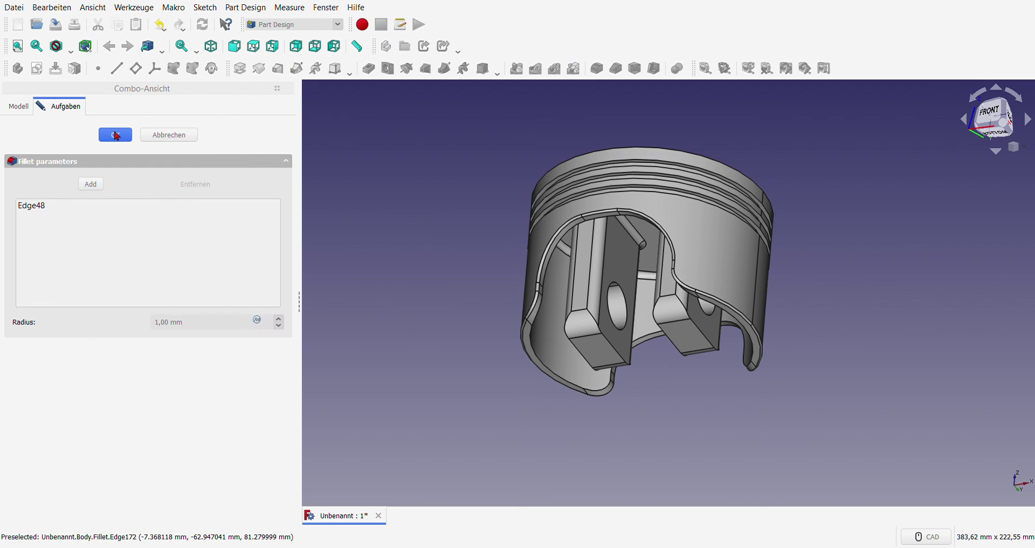
Round the next skirt edge (Edge21) with another 1 mm fillet.
{"action": "scroll", "coordinate": [512, 352], "scroll_direction": "up", "scroll_amount": 3}
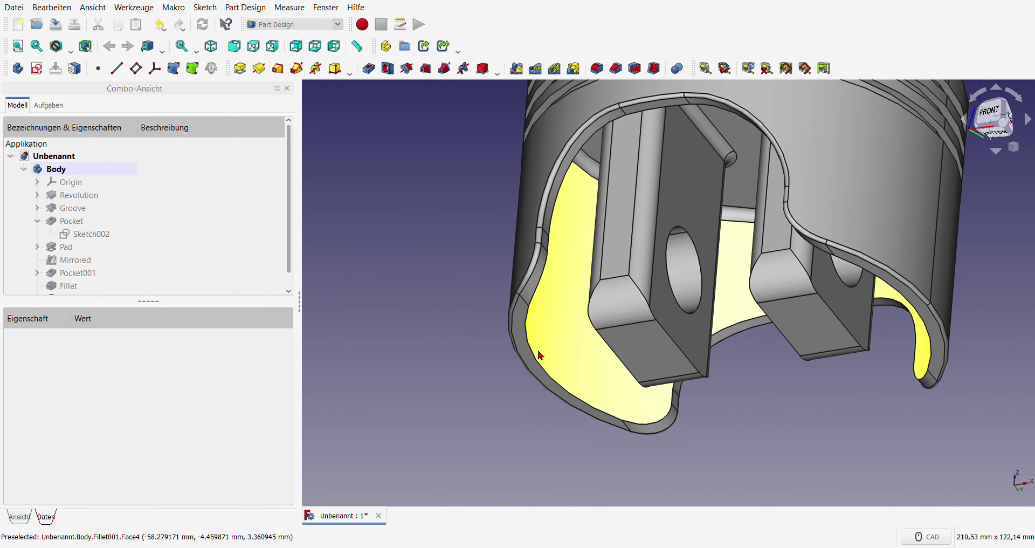
{"action": "left_click", "coordinate": [517, 355]}
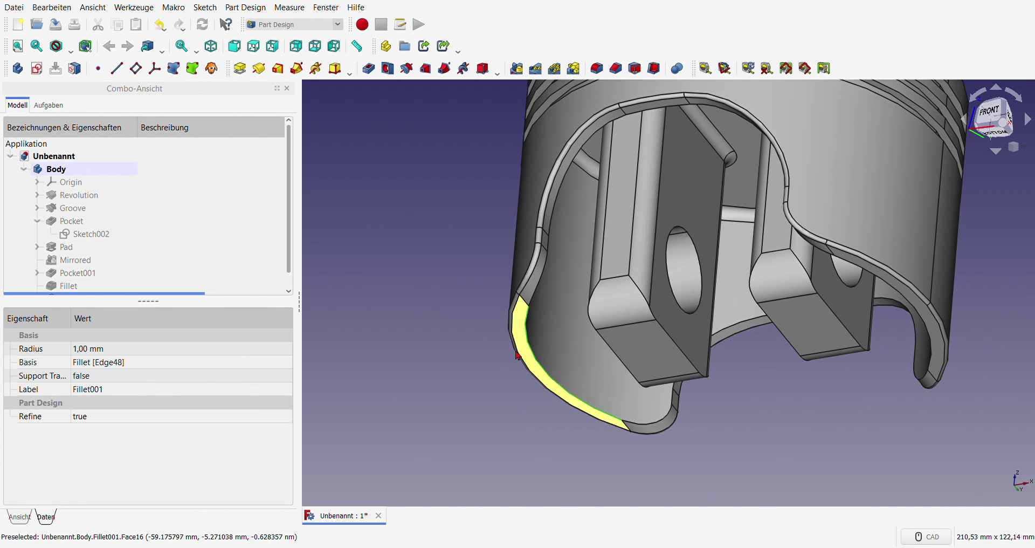
{"action": "left_click", "coordinate": [599, 69]}
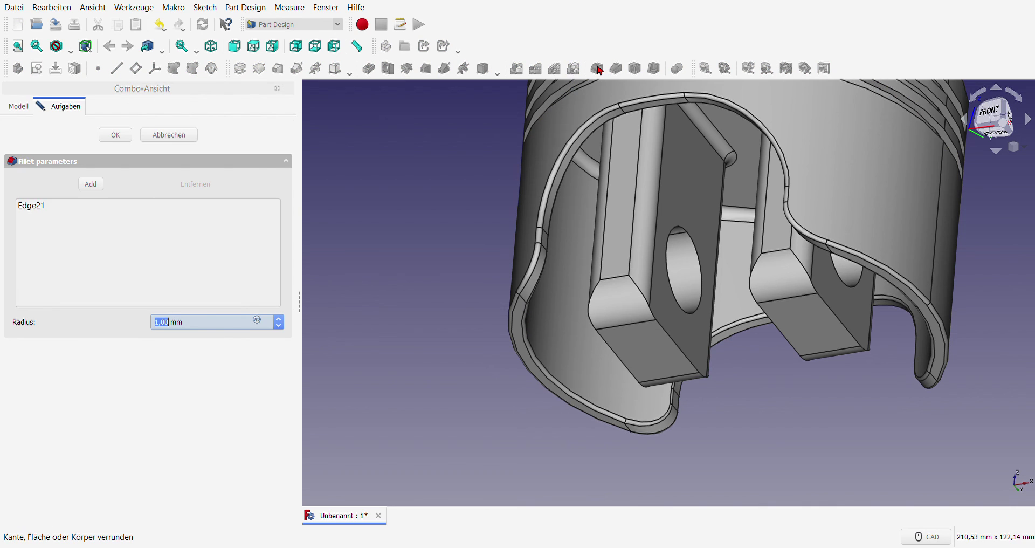
{"action": "left_click", "coordinate": [116, 136]}
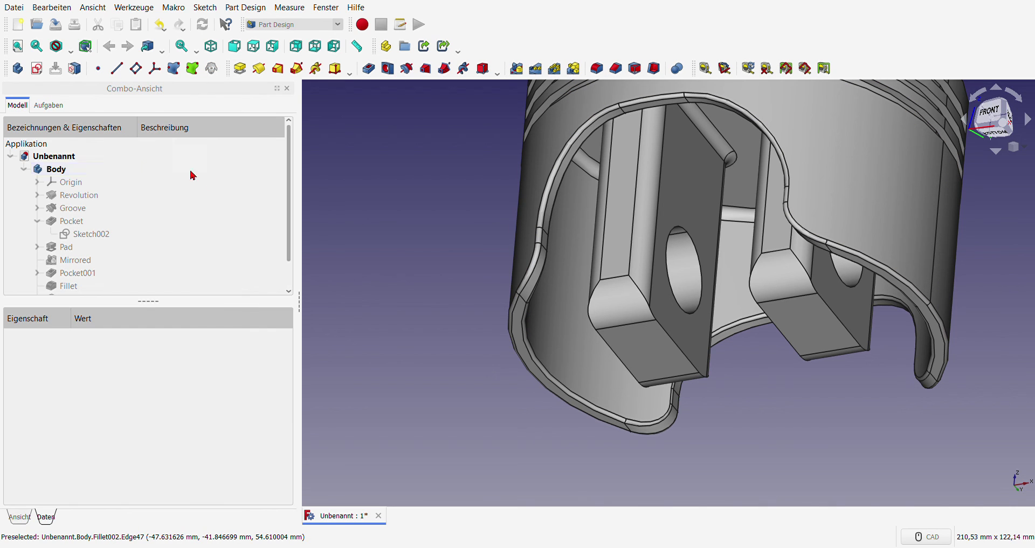
{"action": "scroll", "coordinate": [421, 302], "scroll_direction": "down", "scroll_amount": 3}
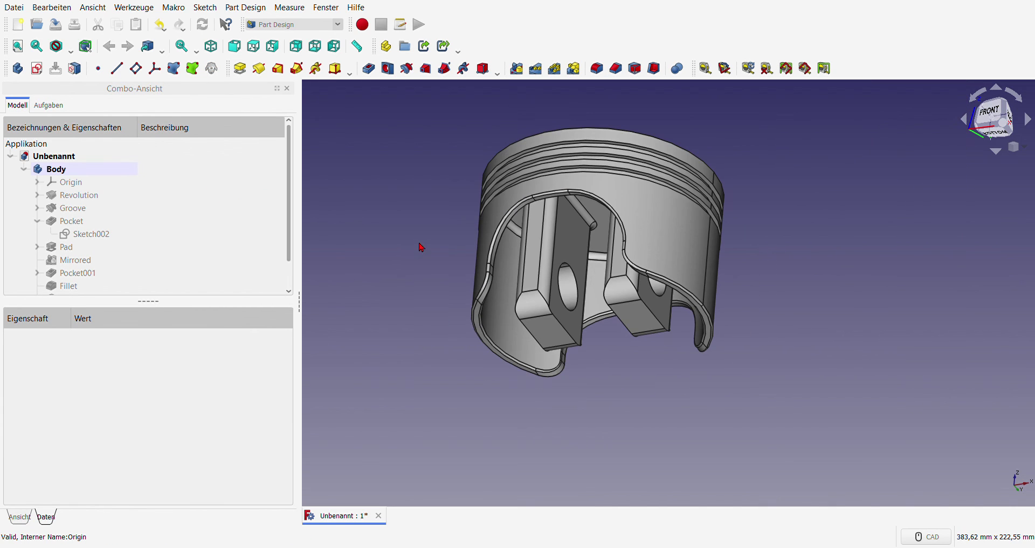
{"action": "scroll", "coordinate": [436, 216], "scroll_direction": "up", "scroll_amount": 3}
{"action": "scroll", "coordinate": [555, 317], "scroll_direction": "down", "scroll_amount": 3}
{"action": "scroll", "coordinate": [513, 294], "scroll_direction": "up", "scroll_amount": 3}
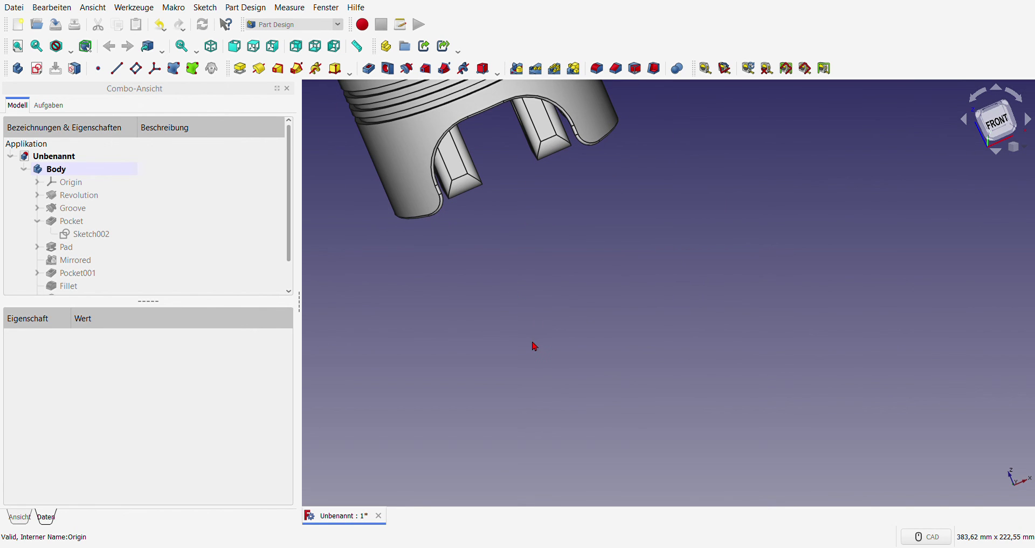
{"action": "scroll", "coordinate": [523, 331], "scroll_direction": "down", "scroll_amount": 5}
{"action": "mouse_move", "coordinate": [503, 291]}
{"action": "middle_mouse_down"}
{"action": "mouse_move", "coordinate": [638, 298]}
{"action": "mouse_move", "coordinate": [550, 343]}
{"action": "middle_mouse_up"}
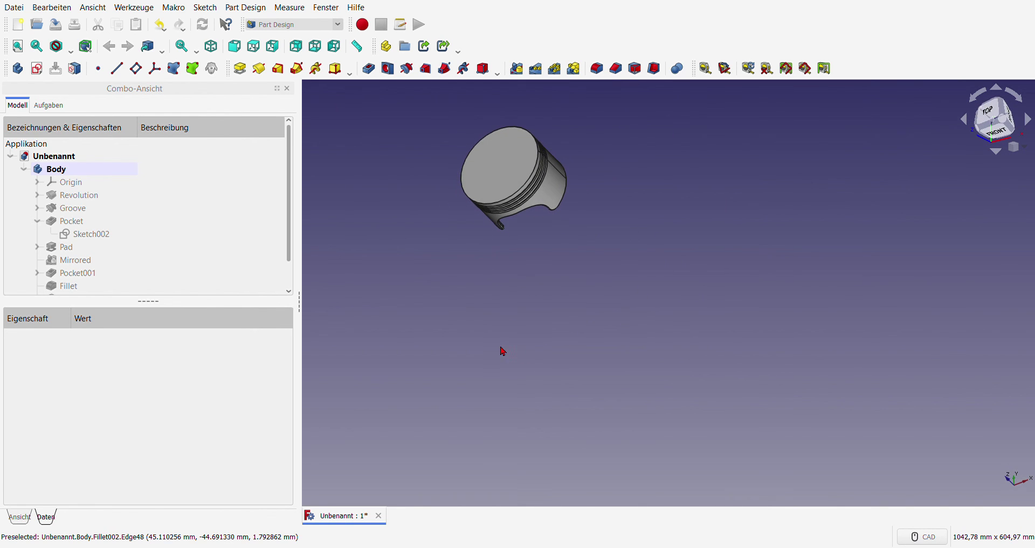
{"action": "key", "text": "1"}
{"action": "scroll", "coordinate": [517, 386], "scroll_direction": "up", "scroll_amount": 3}
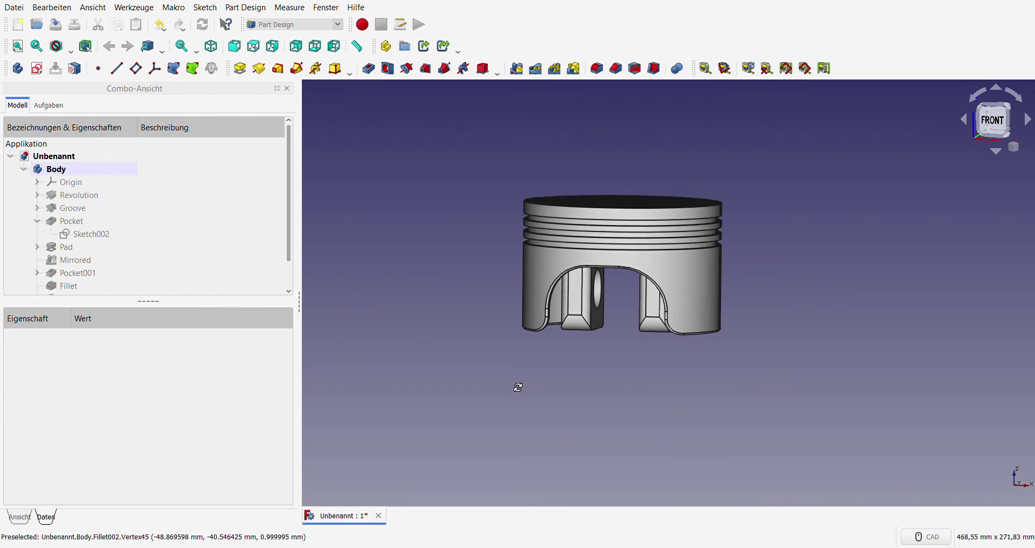
{"action": "middle_click_drag", "start_coordinate": [519, 387], "coordinate": [568, 312]}
{"action": "scroll", "coordinate": [560, 439], "scroll_direction": "down", "scroll_amount": 3}
{"action": "scroll", "coordinate": [499, 458], "scroll_direction": "up", "scroll_amount": 2}
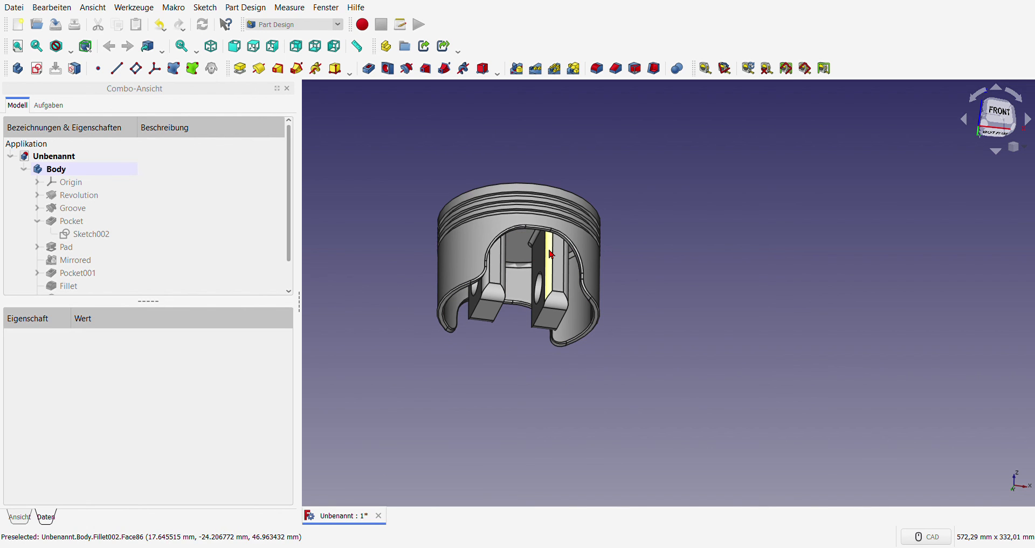
{"action": "scroll", "coordinate": [430, 340], "scroll_direction": "up", "scroll_amount": 2}
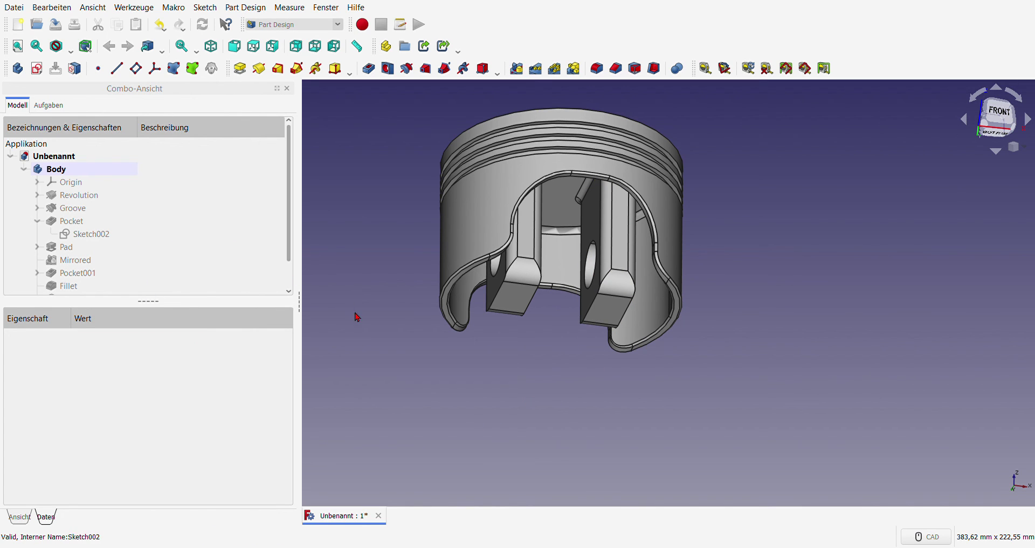
{"action": "middle_click_drag", "start_coordinate": [756, 293], "coordinate": [603, 316]}
{"action": "scroll", "coordinate": [627, 264], "scroll_direction": "down", "scroll_amount": 5}
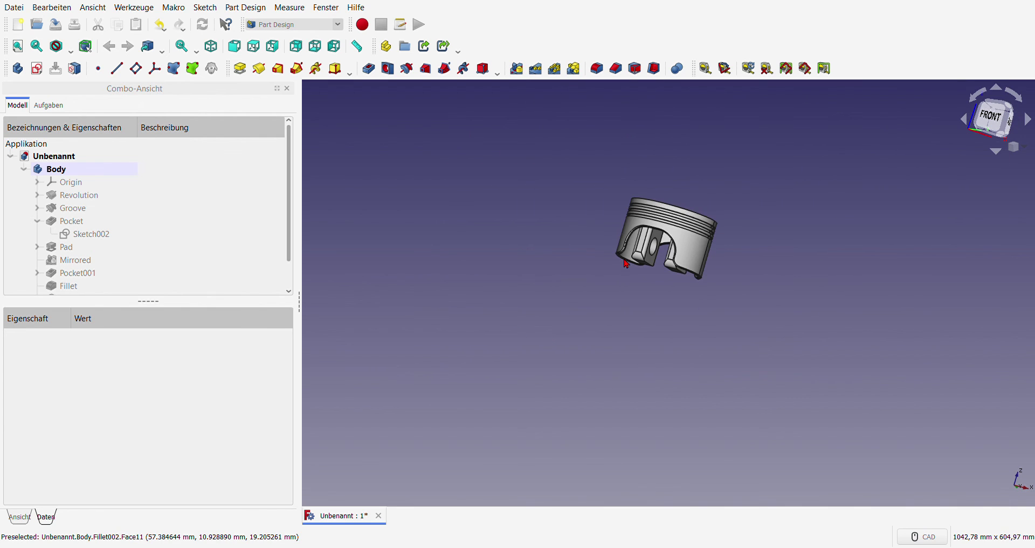
{"action": "scroll", "coordinate": [627, 264], "scroll_direction": "up", "scroll_amount": 3}
{"action": "mouse_move", "coordinate": [735, 197]}
{"action": "middle_mouse_down"}
{"action": "mouse_move", "coordinate": [629, 307]}
{"action": "mouse_move", "coordinate": [632, 143]}
{"action": "mouse_move", "coordinate": [619, 365]}
{"action": "mouse_move", "coordinate": [476, 402]}
{"action": "middle_mouse_up"}
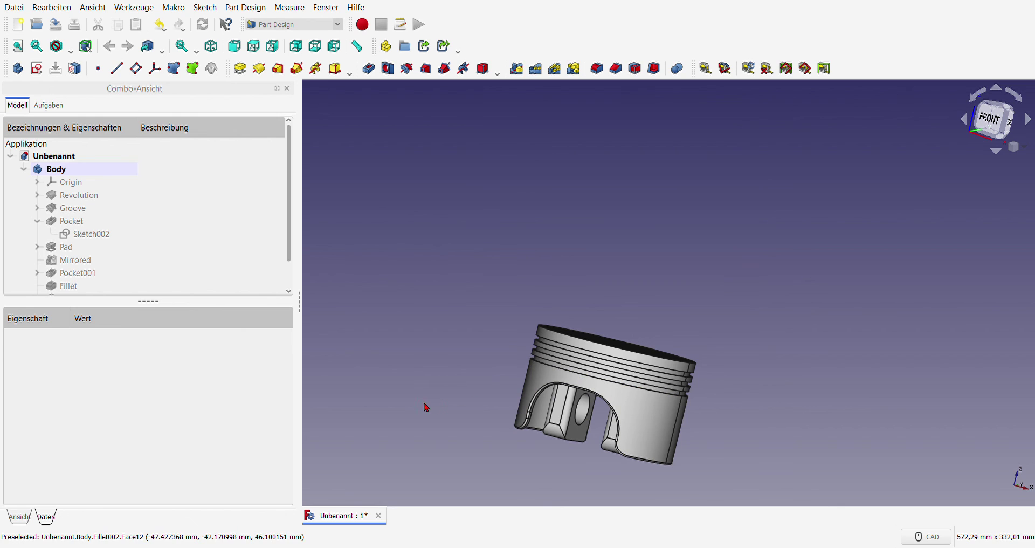
{"action": "middle_click_drag", "start_coordinate": [758, 386], "coordinate": [706, 391]}
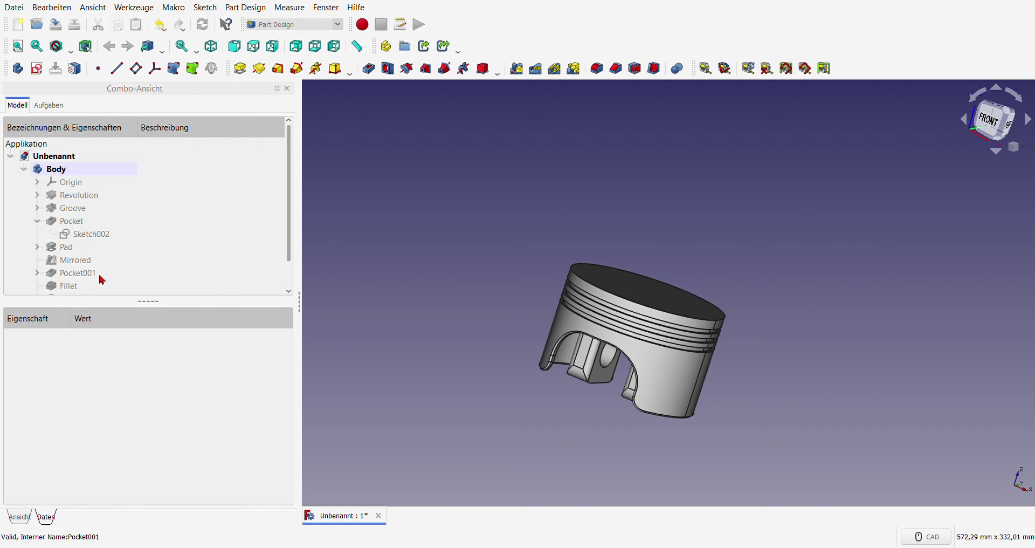
{"action": "scroll", "coordinate": [171, 251], "scroll_direction": "down", "scroll_amount": 1}
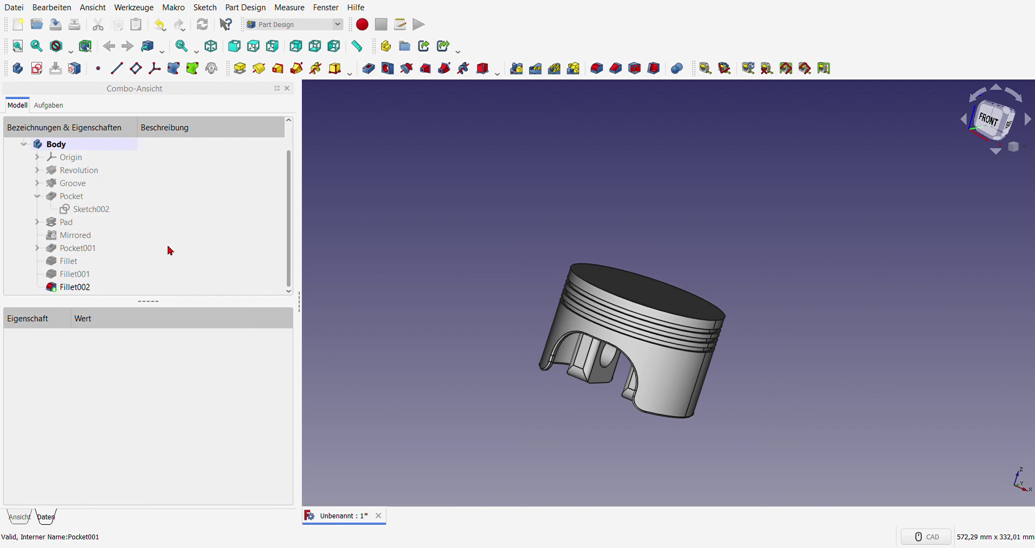
{"action": "scroll", "coordinate": [170, 252], "scroll_direction": "up", "scroll_amount": 1}
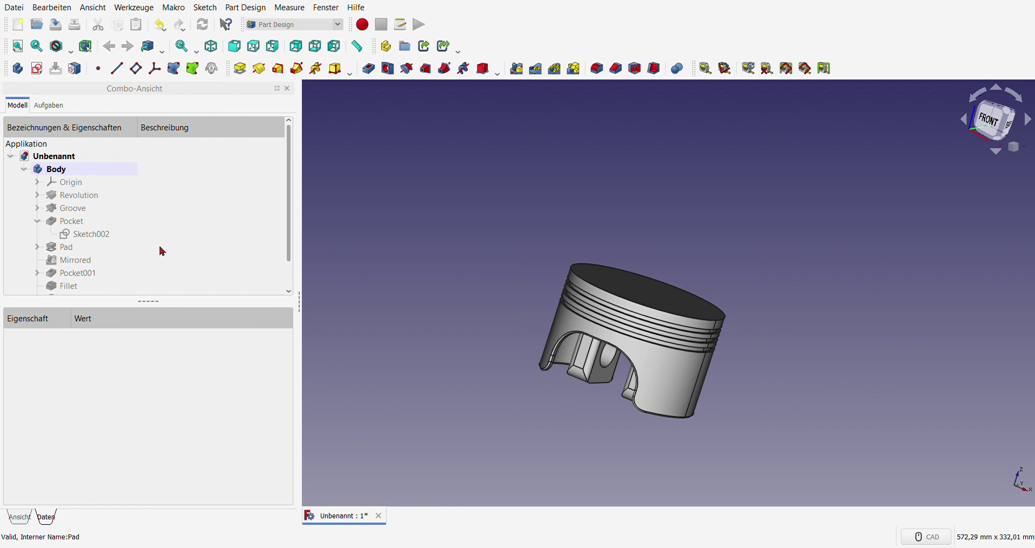
Chamfer the outer top edge of the piston crown by 2 mm.
{"action": "left_click", "coordinate": [671, 318]}
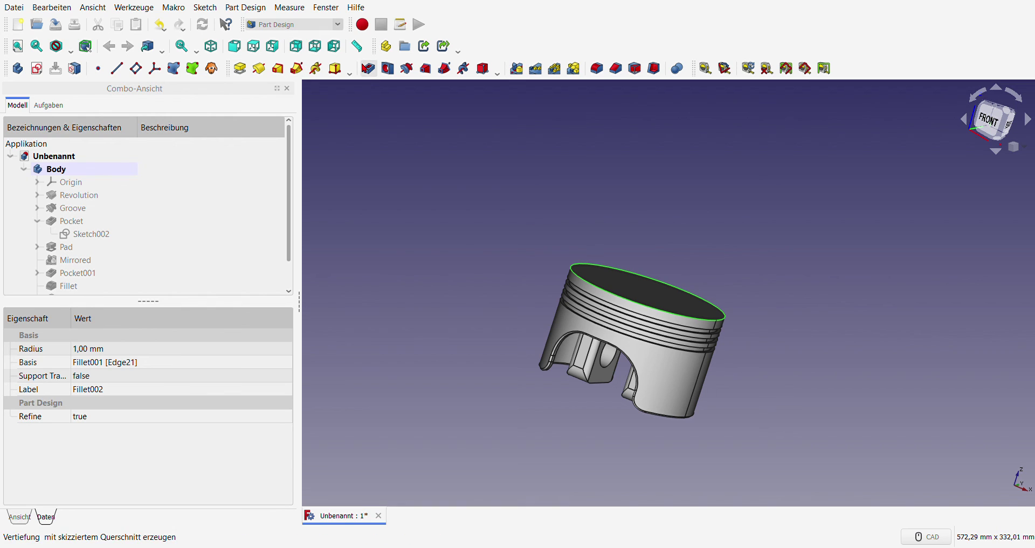
{"action": "left_click", "coordinate": [619, 72]}
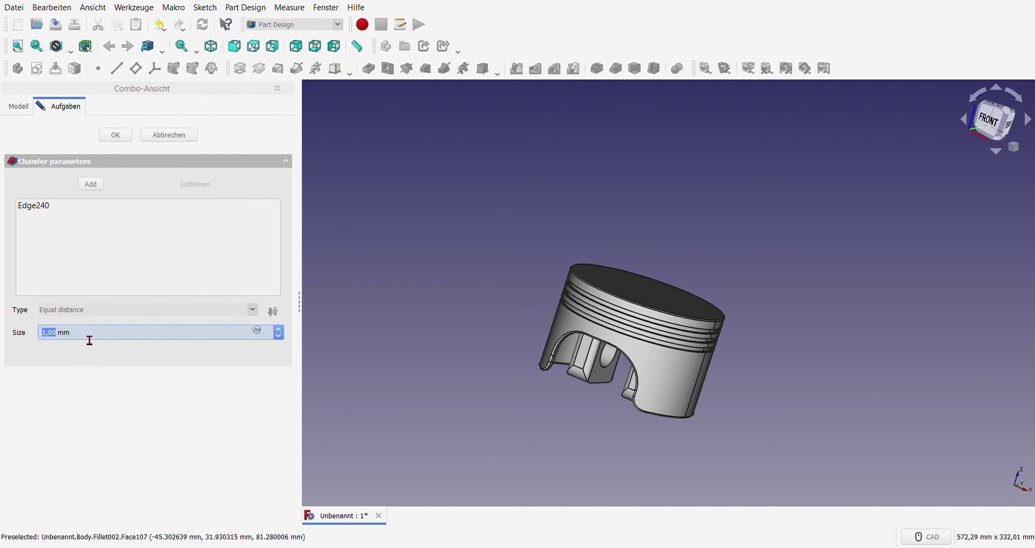
{"action": "type", "text": "2"}
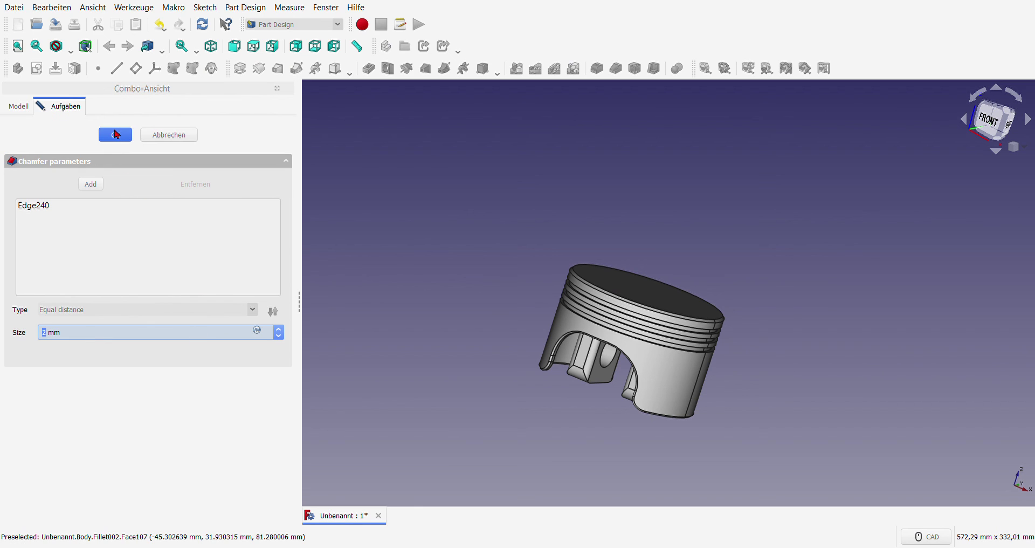
{"action": "left_click", "coordinate": [118, 138]}
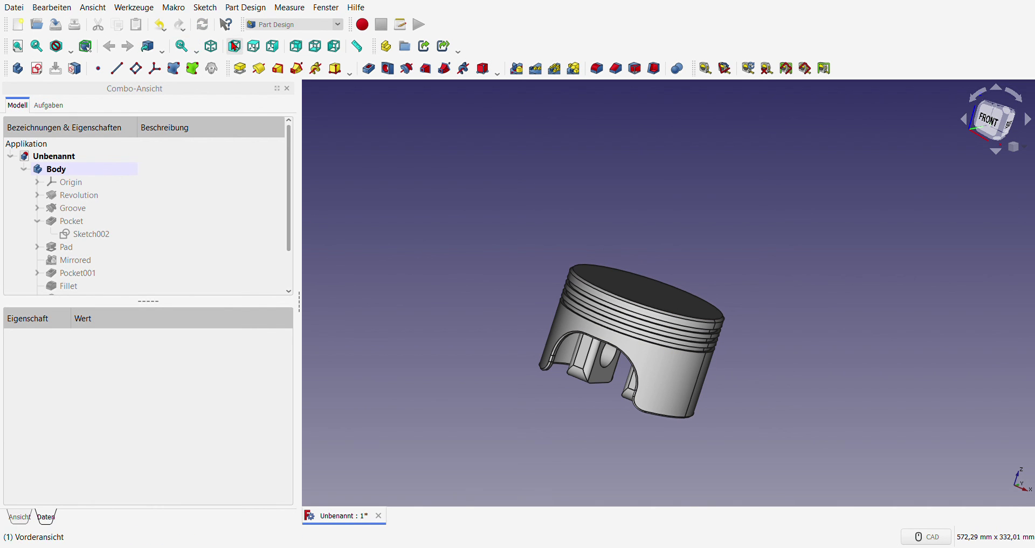
Switch to isometric view and orbit around the piston to inspect the skirt interior.
{"action": "left_click", "coordinate": [211, 46]}
{"action": "scroll", "coordinate": [593, 279], "scroll_direction": "down", "scroll_amount": 3}
{"action": "mouse_move", "coordinate": [652, 268]}
{"action": "middle_mouse_down"}
{"action": "mouse_move", "coordinate": [668, 280]}
{"action": "mouse_move", "coordinate": [594, 299]}
{"action": "mouse_move", "coordinate": [606, 309]}
{"action": "mouse_move", "coordinate": [647, 277]}
{"action": "middle_mouse_up"}
{"action": "scroll", "coordinate": [587, 300], "scroll_direction": "up", "scroll_amount": 2}
{"action": "scroll", "coordinate": [543, 314], "scroll_direction": "up", "scroll_amount": 2}
{"action": "scroll", "coordinate": [580, 306], "scroll_direction": "down", "scroll_amount": 2}
{"action": "scroll", "coordinate": [593, 334], "scroll_direction": "down", "scroll_amount": 2}
{"action": "mouse_move", "coordinate": [593, 335]}
{"action": "middle_mouse_down"}
{"action": "mouse_move", "coordinate": [521, 377]}
{"action": "mouse_move", "coordinate": [597, 316]}
{"action": "middle_mouse_up"}
{"action": "scroll", "coordinate": [555, 441], "scroll_direction": "down", "scroll_amount": 2}
{"action": "scroll", "coordinate": [612, 370], "scroll_direction": "up", "scroll_amount": 3}
{"action": "scroll", "coordinate": [626, 354], "scroll_direction": "up", "scroll_amount": 3}
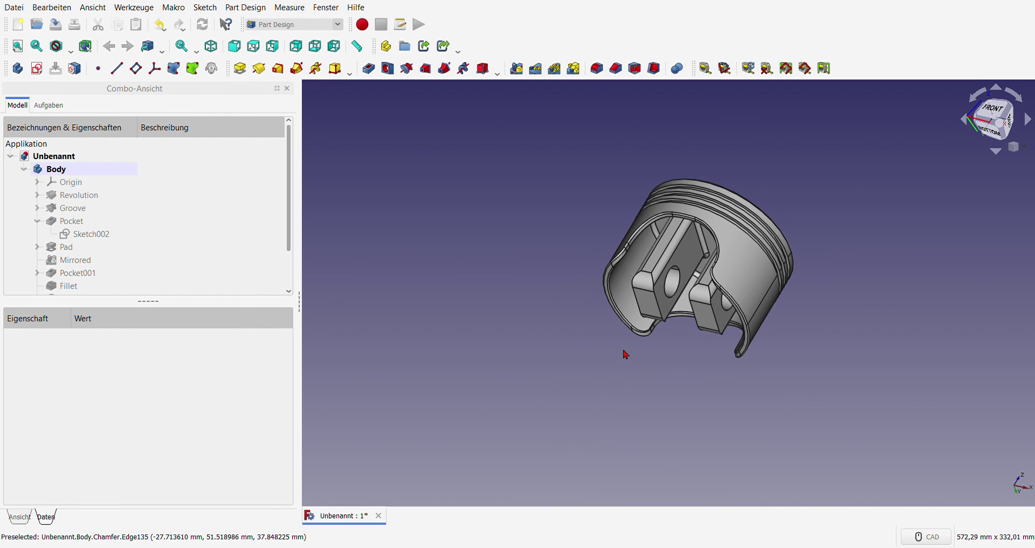
{"action": "scroll", "coordinate": [590, 218], "scroll_direction": "up", "scroll_amount": 2}
{"action": "middle_click_drag", "start_coordinate": [589, 218], "coordinate": [551, 234]}
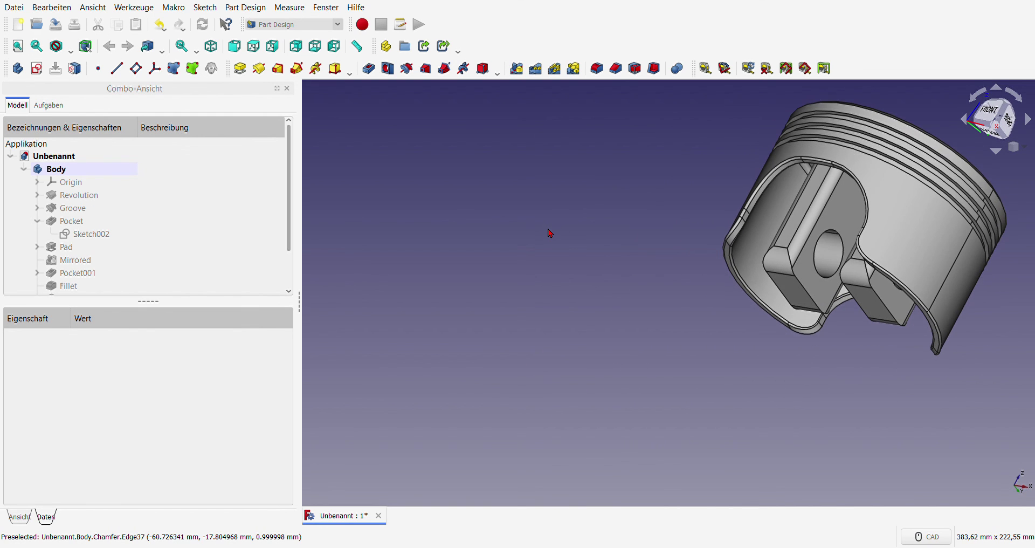
{"action": "scroll", "coordinate": [645, 241], "scroll_direction": "down", "scroll_amount": 2}
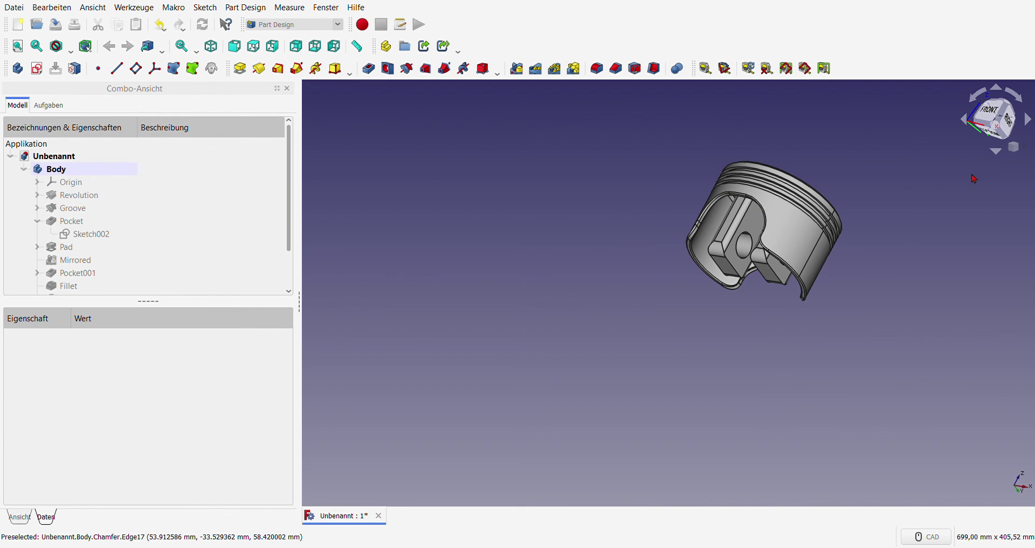
{"action": "scroll", "coordinate": [962, 171], "scroll_direction": "down", "scroll_amount": 1}
{"action": "scroll", "coordinate": [830, 238], "scroll_direction": "up", "scroll_amount": 1}
{"action": "scroll", "coordinate": [788, 241], "scroll_direction": "up", "scroll_amount": 1}
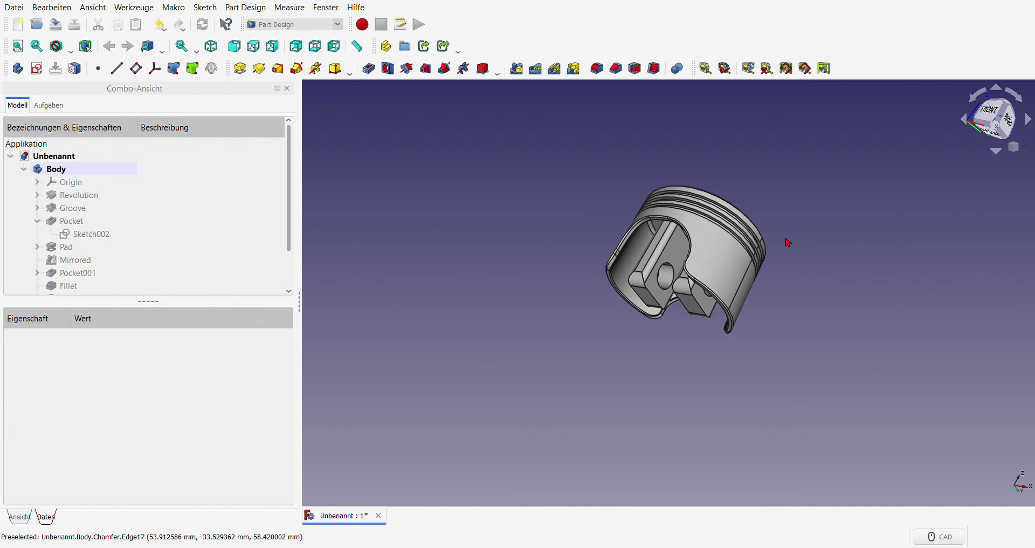
{"action": "scroll", "coordinate": [777, 235], "scroll_direction": "up", "scroll_amount": 1}
{"action": "scroll", "coordinate": [778, 235], "scroll_direction": "up", "scroll_amount": 1}
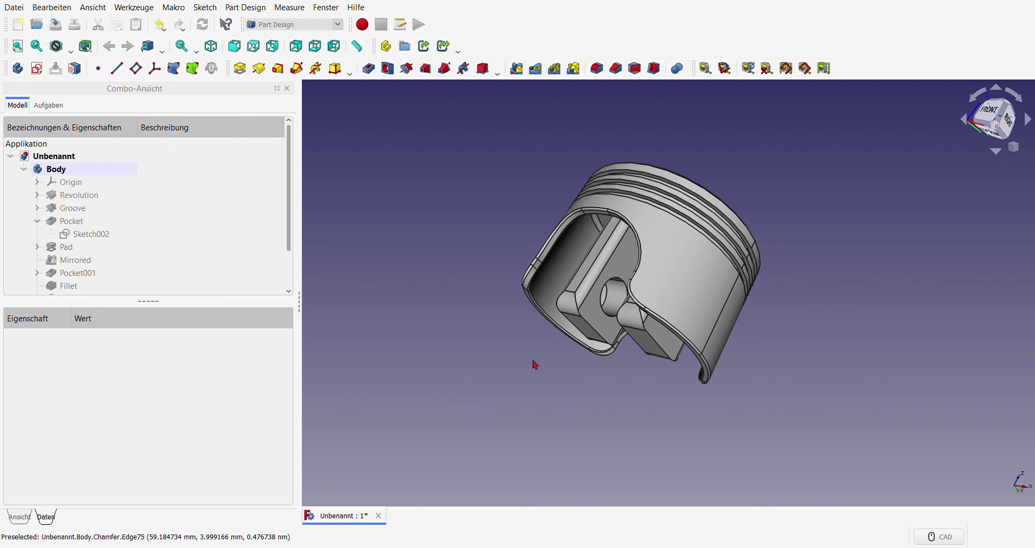
Set the piston Body's display material to Stahl in its Display Properties.
{"action": "left_click", "coordinate": [54, 171]}
{"action": "key", "text": "d"}
{"action": "key", "text": "d"}
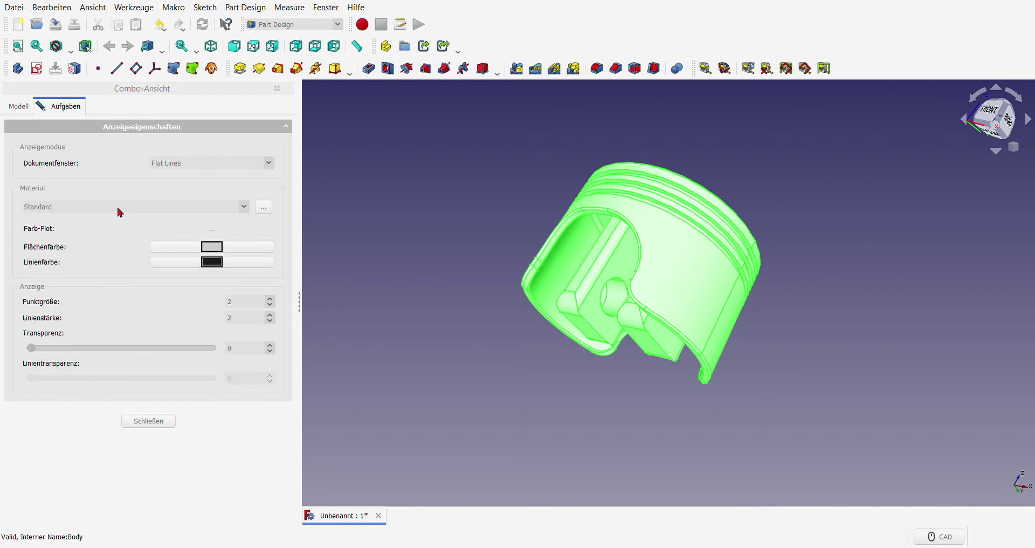
{"action": "left_click", "coordinate": [250, 211]}
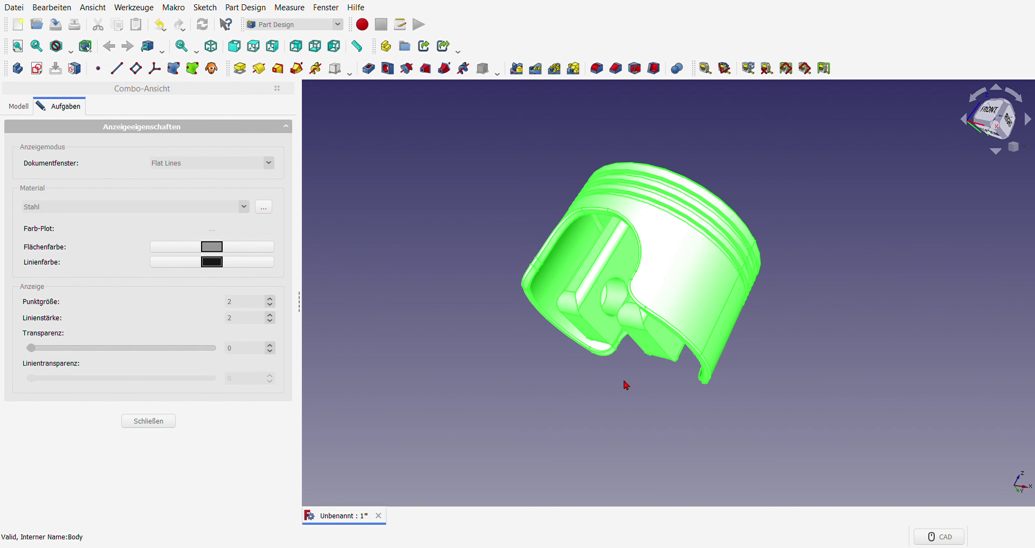
{"action": "left_click", "coordinate": [156, 427]}
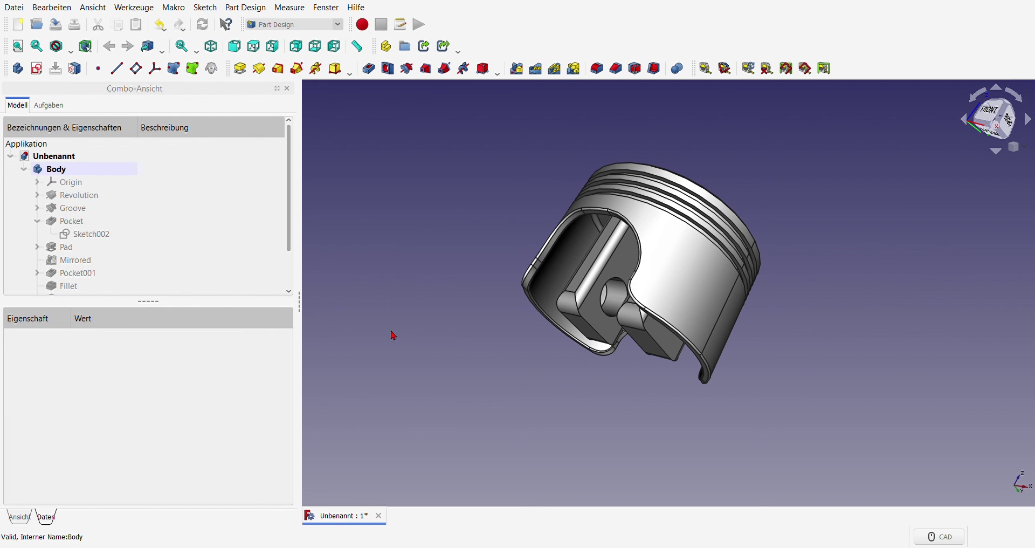
Switch the draw style from Flat Lines to Shaded using the V, 6 shortcut.
{"action": "scroll", "coordinate": [458, 215], "scroll_direction": "up", "scroll_amount": 1}
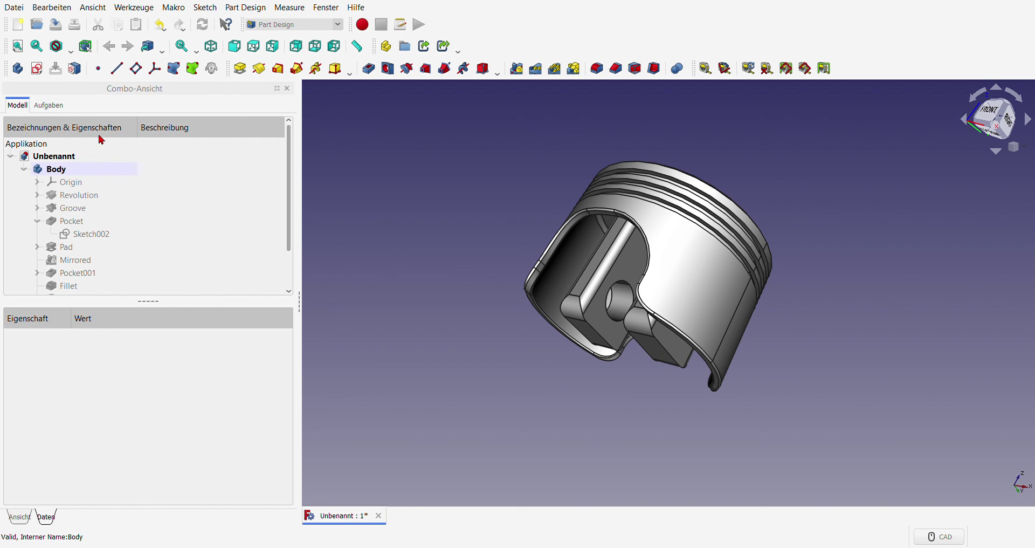
{"action": "key", "text": "v"}
{"action": "key", "text": "6"}
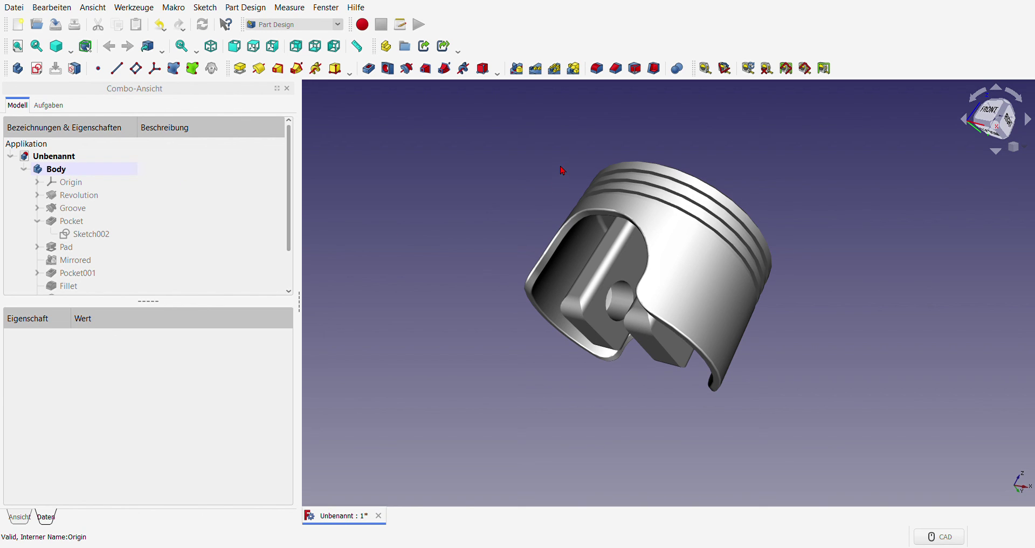
{"action": "scroll", "coordinate": [556, 174], "scroll_direction": "up", "scroll_amount": 2}
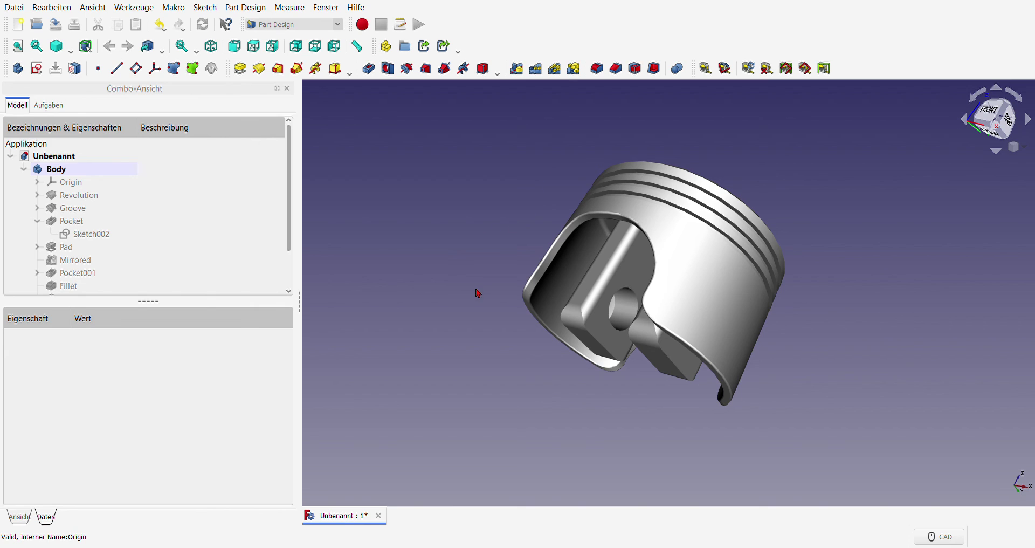